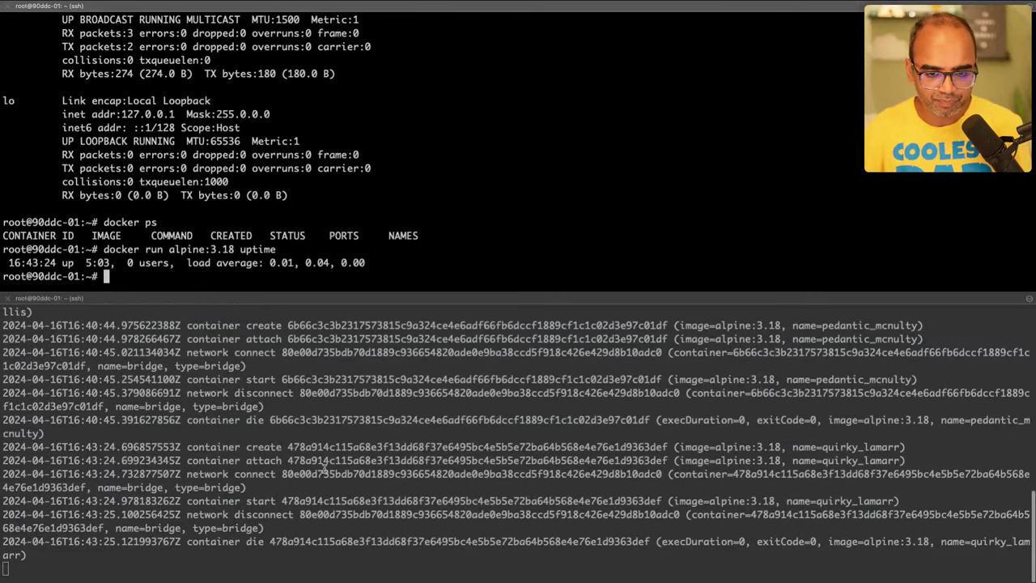
Step: Review the latest container's lifecycle events, the uptime and ifconfig outputs, and the docker run workflow diagram
{"action": "left_click_drag", "start_coordinate": [242, 447], "coordinate": [303, 553]}
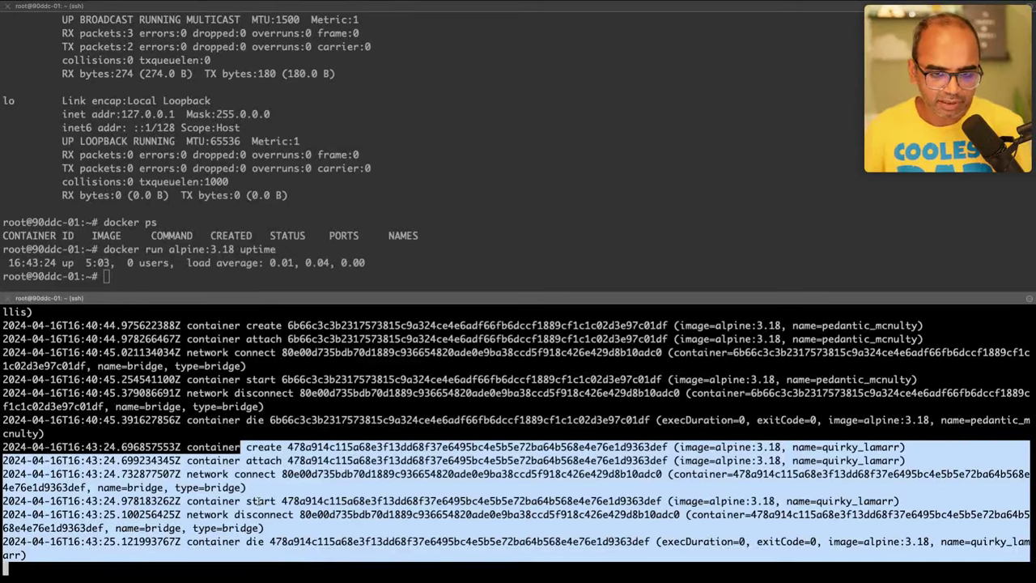
{"action": "triple_click", "coordinate": [289, 263]}
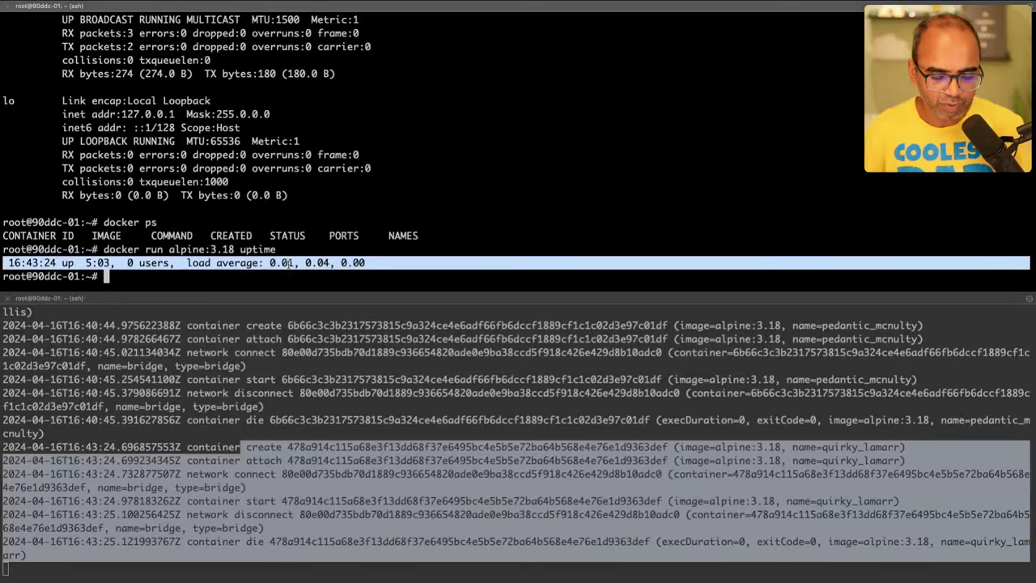
{"action": "scroll", "coordinate": [270, 63], "scroll_direction": "up", "scroll_amount": 3}
{"action": "left_click_drag", "start_coordinate": [45, 101], "coordinate": [257, 276]}
{"action": "scroll", "coordinate": [257, 276], "scroll_direction": "down", "scroll_amount": 3}
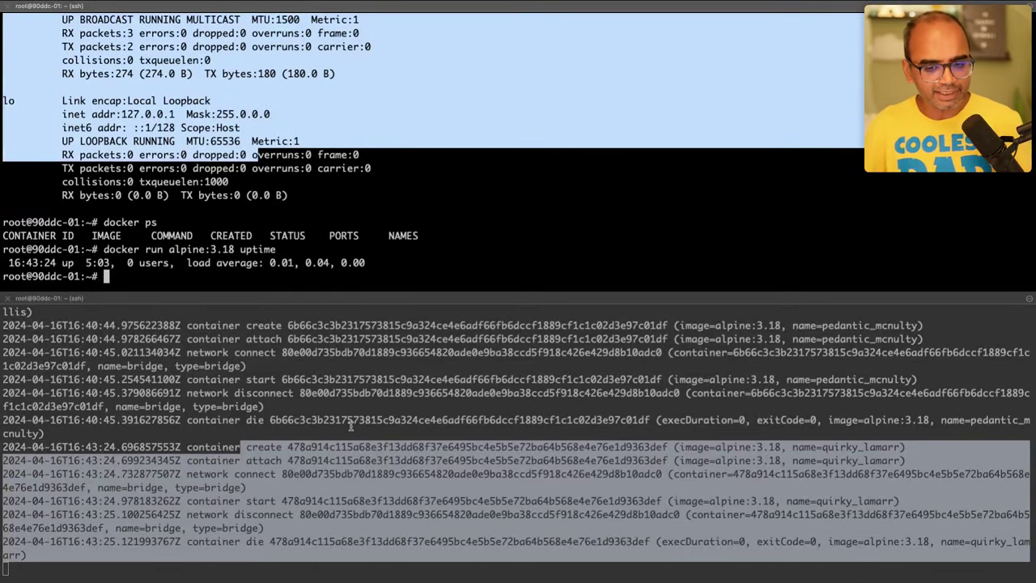
{"action": "key", "text": "ctrl+Left"}
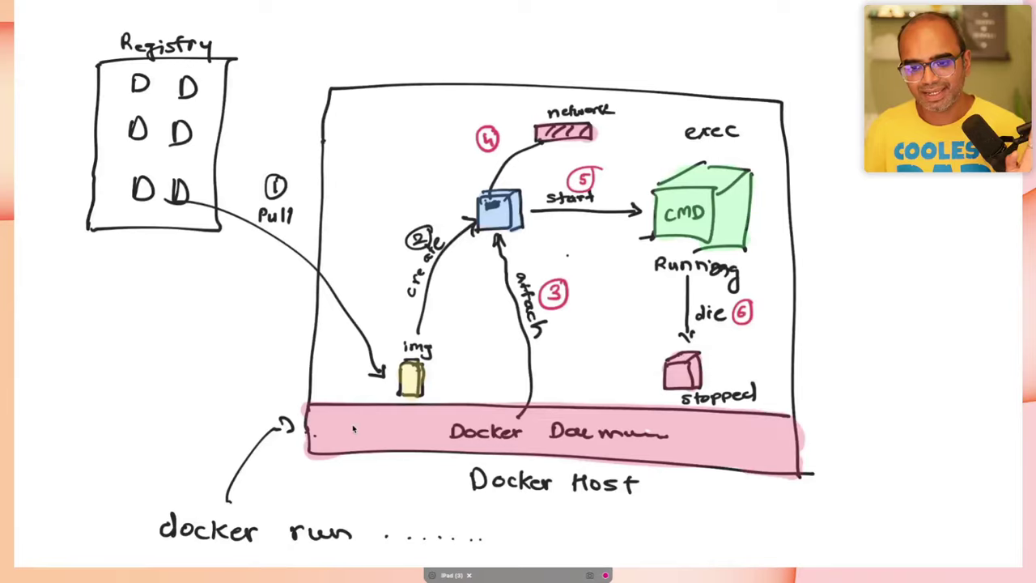
{"action": "key", "text": "ctrl+Right"}
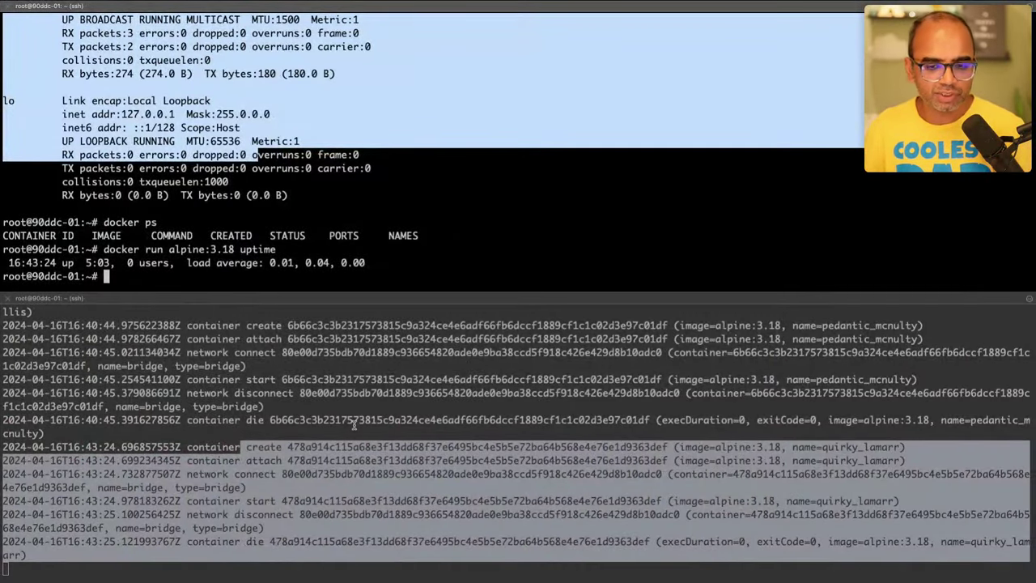
Step: Clear the upper terminal, then list the running containers with docker ps and the latest container with docker ps -l
{"action": "key", "text": "ctrl+l"}
{"action": "type", "text": "docker ps"}
{"action": "key", "text": "Return"}
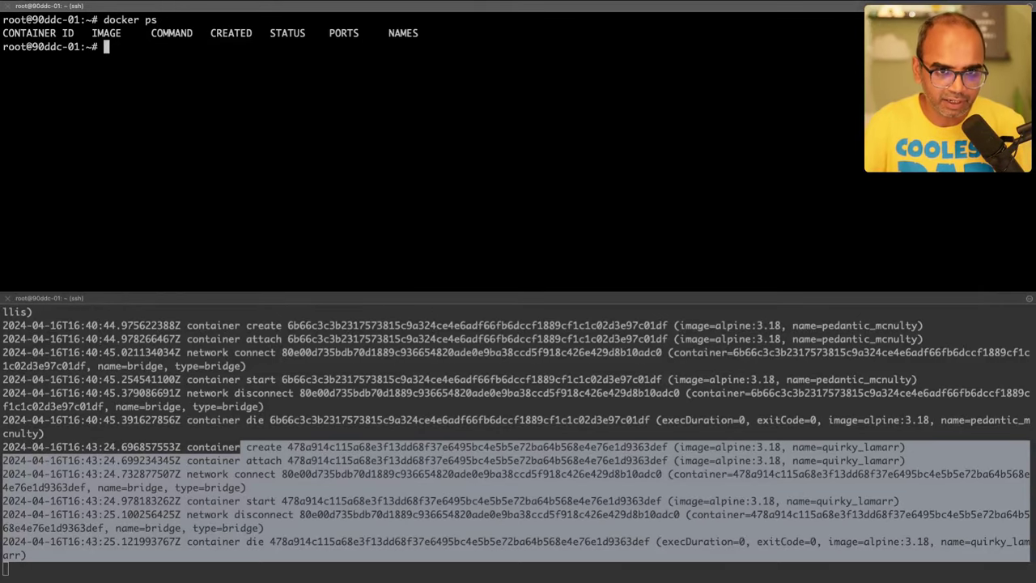
{"action": "type", "text": "docker ps -l"}
{"action": "key", "text": "Return"}
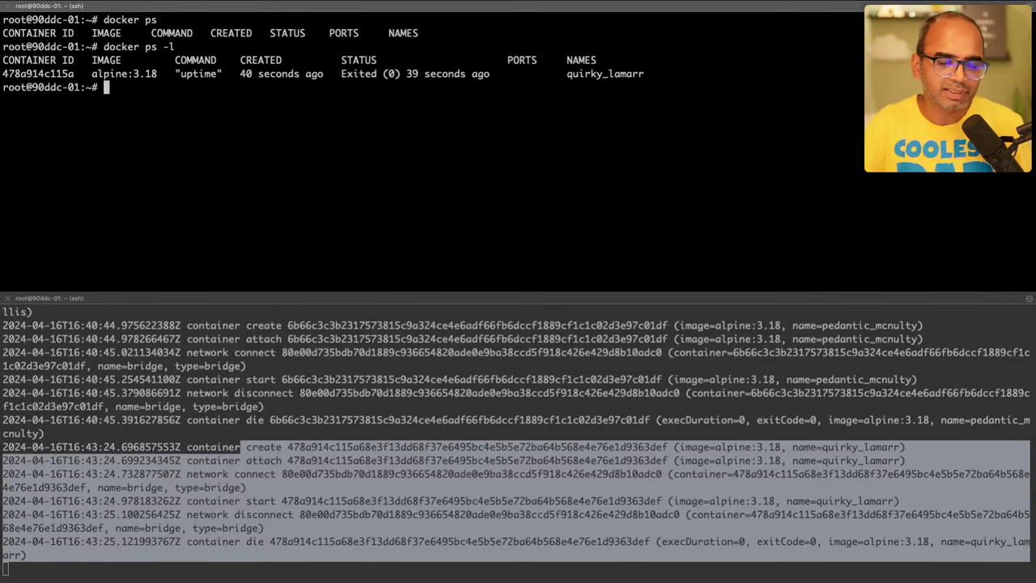
Step: List the last two containers with docker ps -n 2 and the last three with docker ps -n 3
{"action": "key", "text": "Up"}
{"action": "key", "text": "BackSpace"}
{"action": "type", "text": "n 2"}
{"action": "key", "text": "Return"}
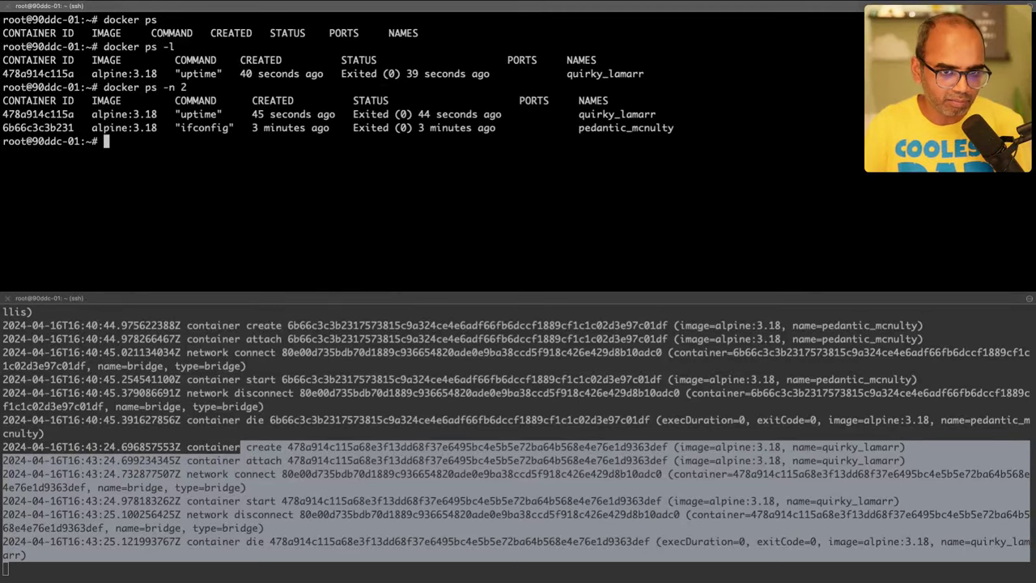
{"action": "key", "text": "Up"}
{"action": "key", "text": "BackSpace"}
{"action": "type", "text": "3"}
{"action": "key", "text": "Return"}
Step: List all containers, including stopped ones, with docker ps -a and highlight the status of the uptime container and the ifconfig container's row
{"action": "key", "text": "Up"}
{"action": "key", "text": "BackSpace"}
{"action": "key", "text": "BackSpace"}
{"action": "key", "text": "BackSpace"}
{"action": "type", "text": "a"}
{"action": "key", "text": "Return"}
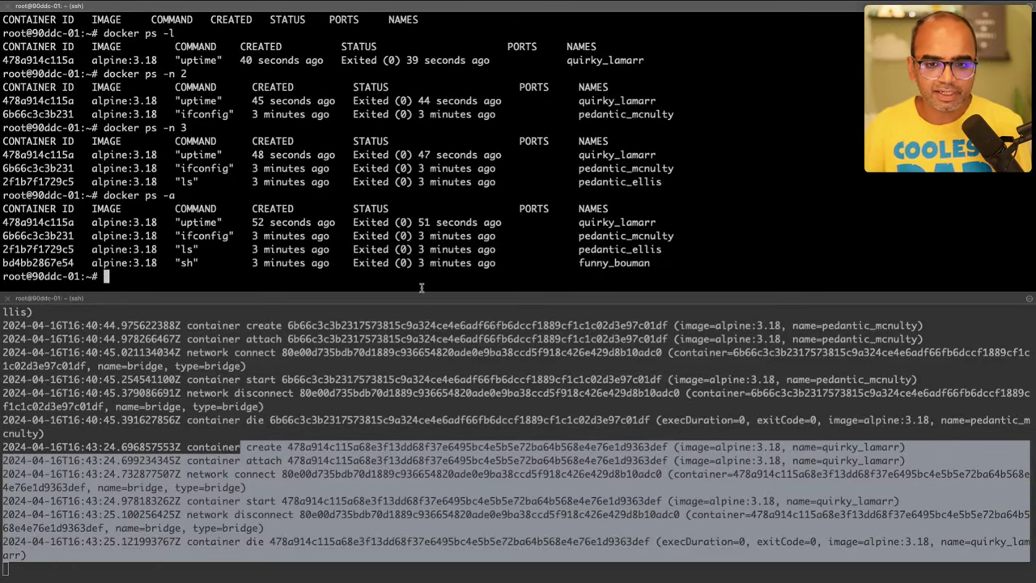
{"action": "left_click_drag", "start_coordinate": [352, 222], "coordinate": [504, 222]}
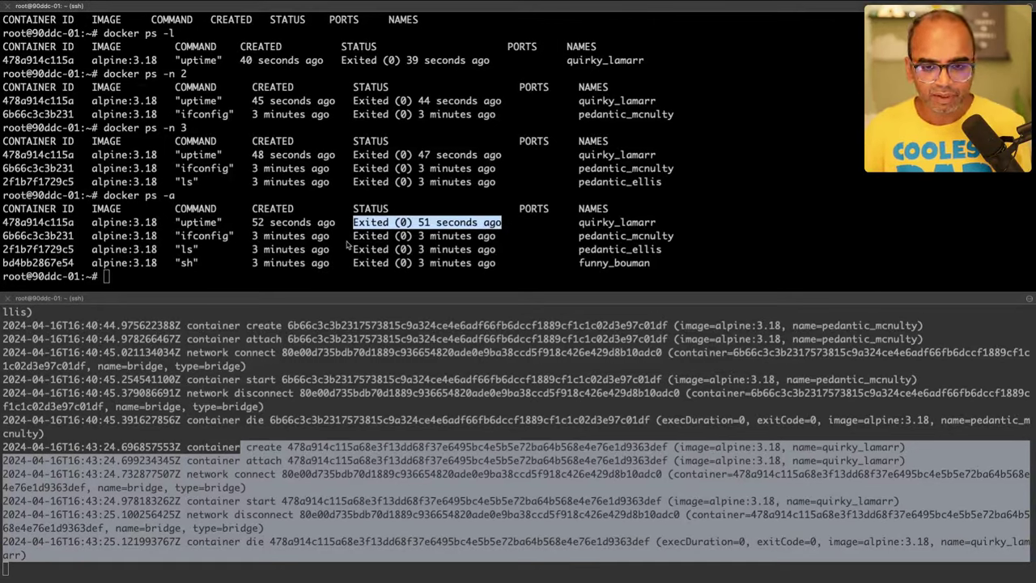
{"action": "triple_click", "coordinate": [346, 240]}
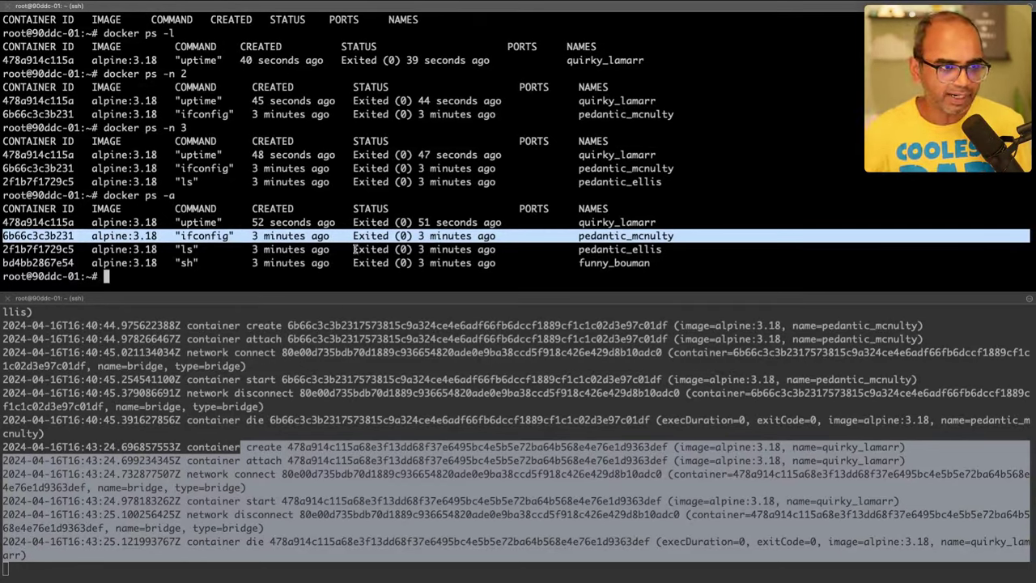
{"action": "left_click", "coordinate": [538, 188]}
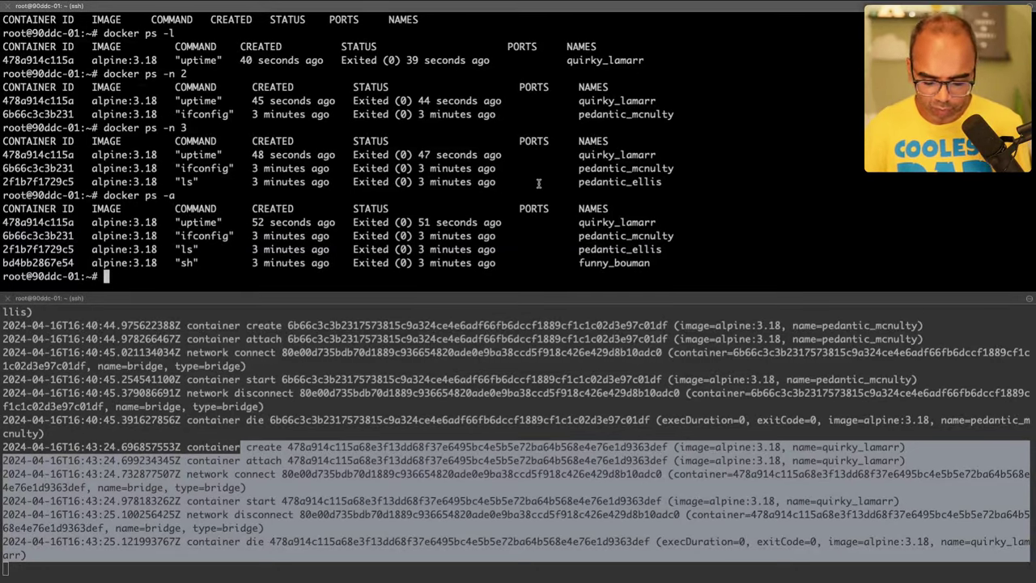
Step: Clear the upper terminal, begin a docker command, and add blank lines after the last entry in the container event log
{"action": "key", "text": "ctrl+l"}
{"action": "type", "text": "docker"}
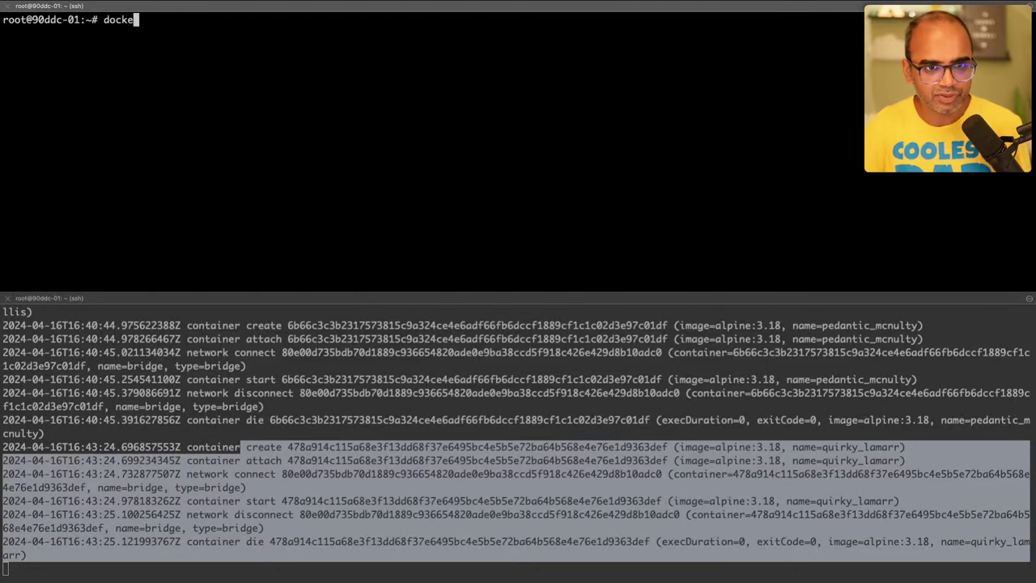
{"action": "left_click", "coordinate": [463, 455]}
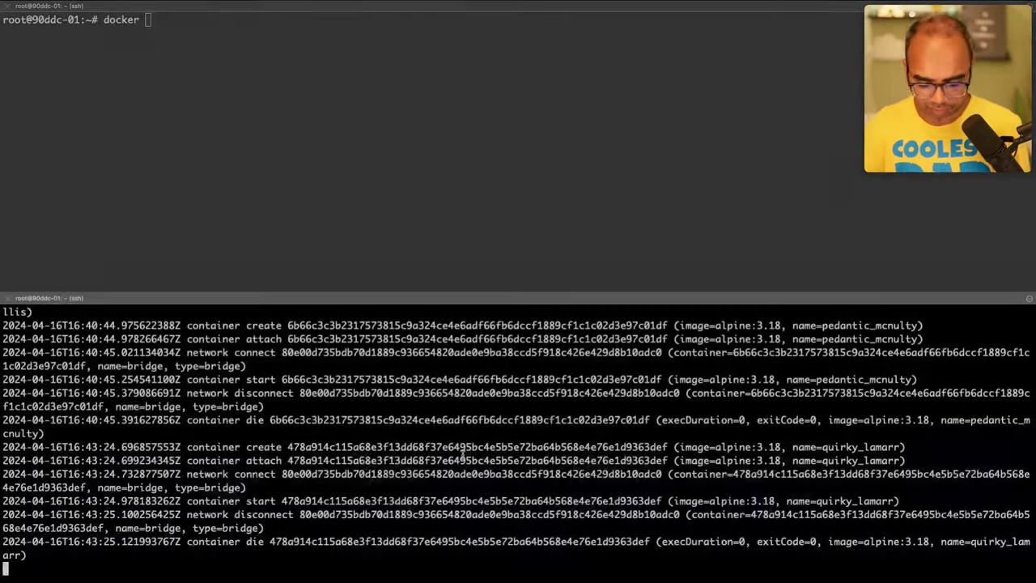
{"action": "scroll", "coordinate": [463, 455], "scroll_direction": "down", "scroll_amount": 2}
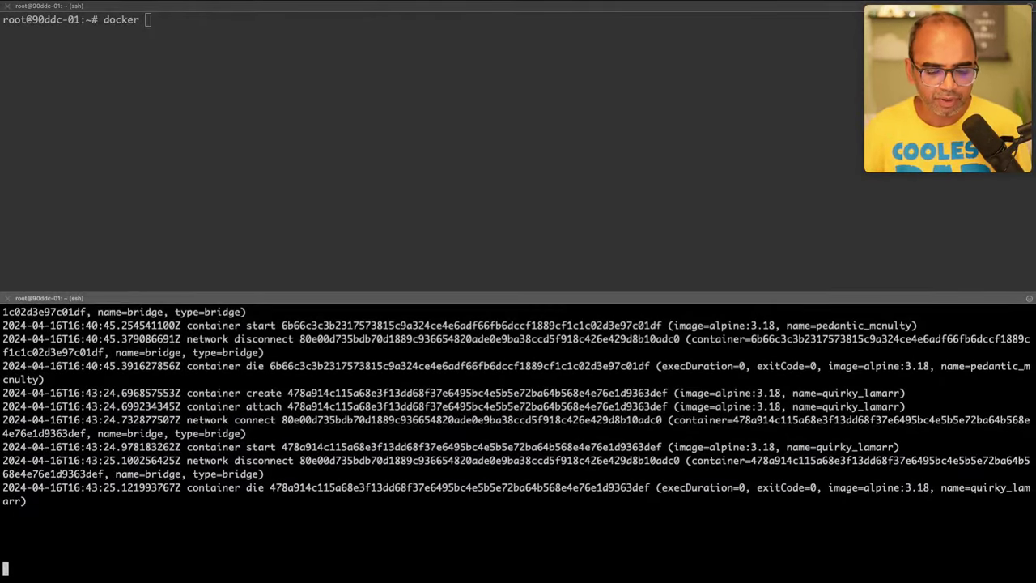
Step: Recall the last docker run command from the shell history and remove its uptime argument, leaving docker run alpine:3.18
{"action": "left_click", "coordinate": [462, 150]}
{"action": "key", "text": "ctrl+r"}
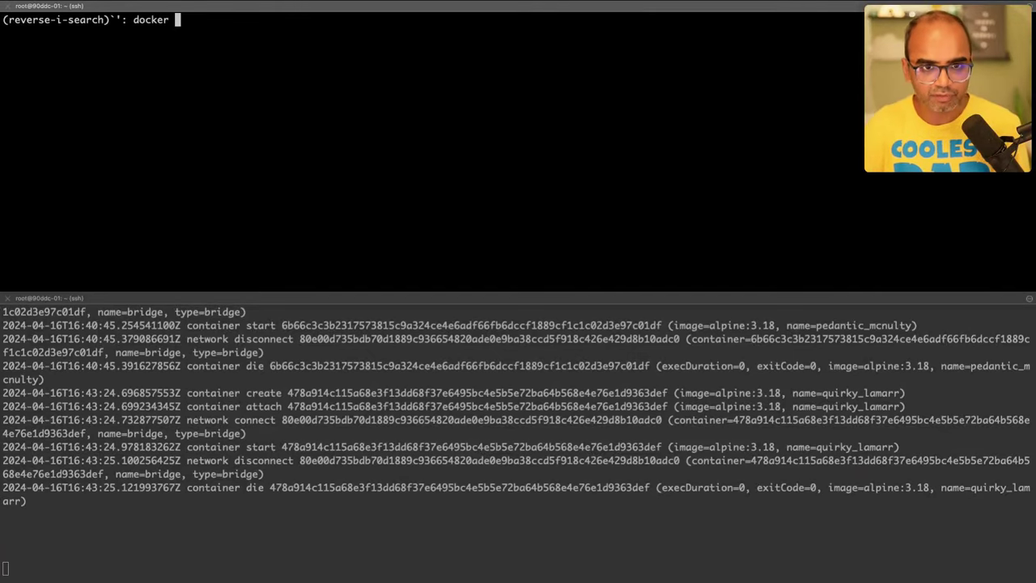
{"action": "type", "text": "run"}
{"action": "key", "text": "Right"}
{"action": "key", "text": "Right"}
{"action": "key", "text": "Right"}
{"action": "key", "text": "Right"}
{"action": "key", "text": "Right"}
{"action": "key", "text": "Right"}
{"action": "key", "text": "Right"}
{"action": "key", "text": "Right"}
{"action": "key", "text": "Right"}
{"action": "key", "text": "Right"}
{"action": "key", "text": "Right"}
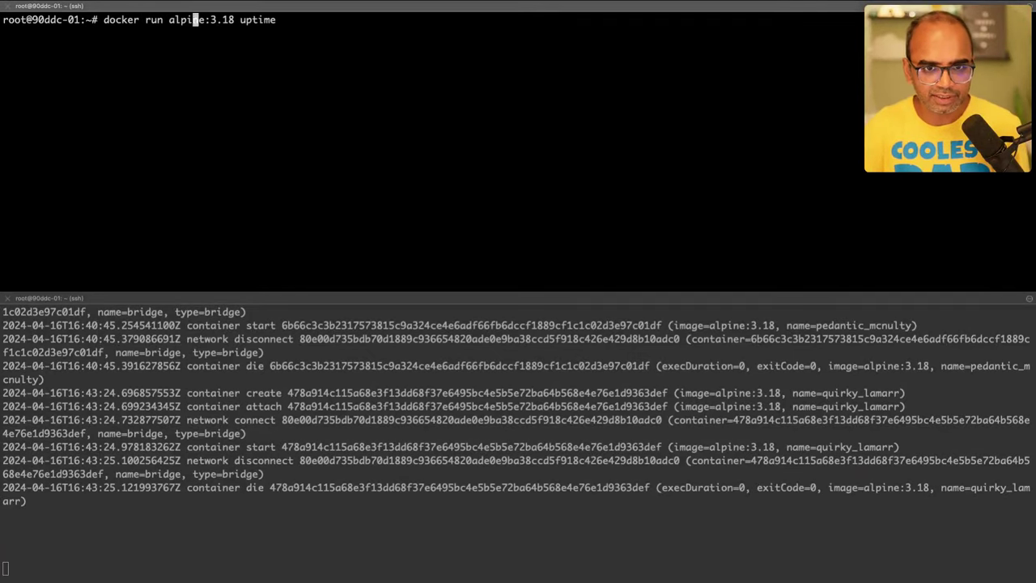
{"action": "key", "text": "ctrl+e"}
{"action": "key", "text": "BackSpace"}
{"action": "key", "text": "BackSpace"}
{"action": "key", "text": "BackSpace"}
{"action": "key", "text": "BackSpace"}
{"action": "key", "text": "BackSpace"}
{"action": "key", "text": "BackSpace"}
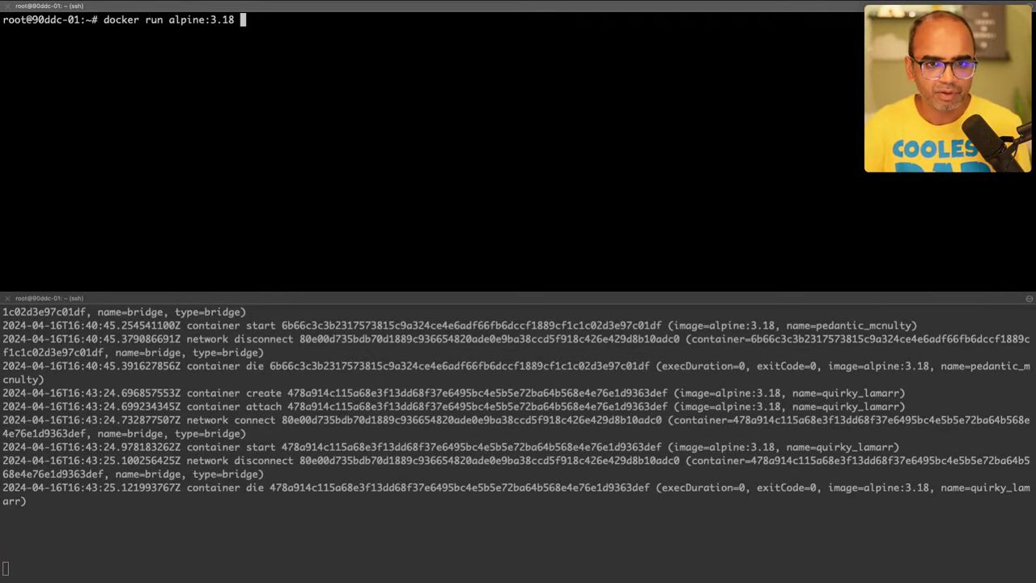
Step: Insert the -it options before the alpine:3.18 image name in the docker run command
{"action": "key", "text": "Left"}
{"action": "key", "text": "Left"}
{"action": "key", "text": "Left"}
{"action": "key", "text": "Left"}
{"action": "key", "text": "Left"}
{"action": "key", "text": "Left"}
{"action": "key", "text": "Left"}
{"action": "key", "text": "Left"}
{"action": "key", "text": "Left"}
{"action": "key", "text": "Left"}
{"action": "key", "text": "Left"}
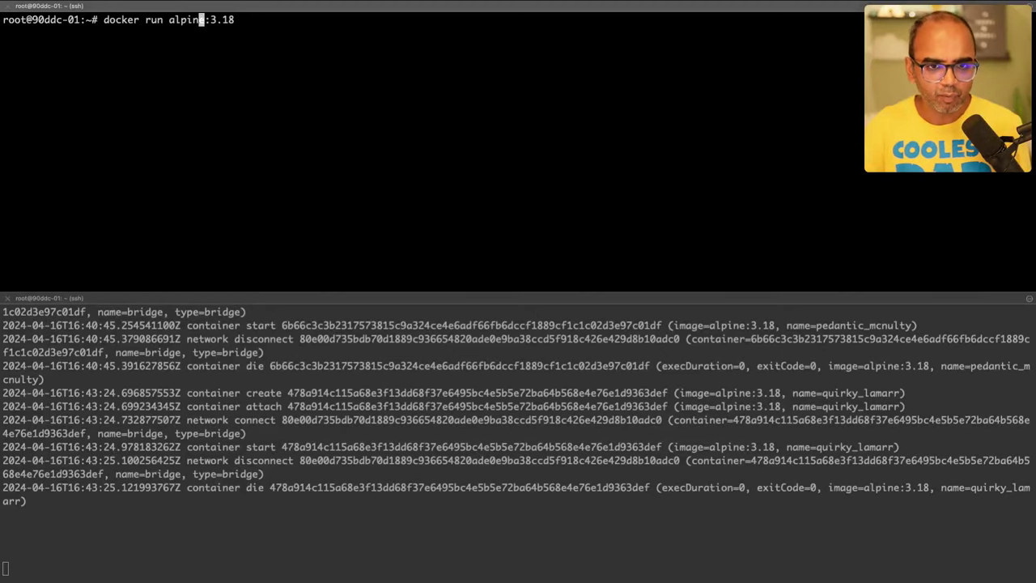
{"action": "key", "text": "Left"}
{"action": "type", "text": "-i"}
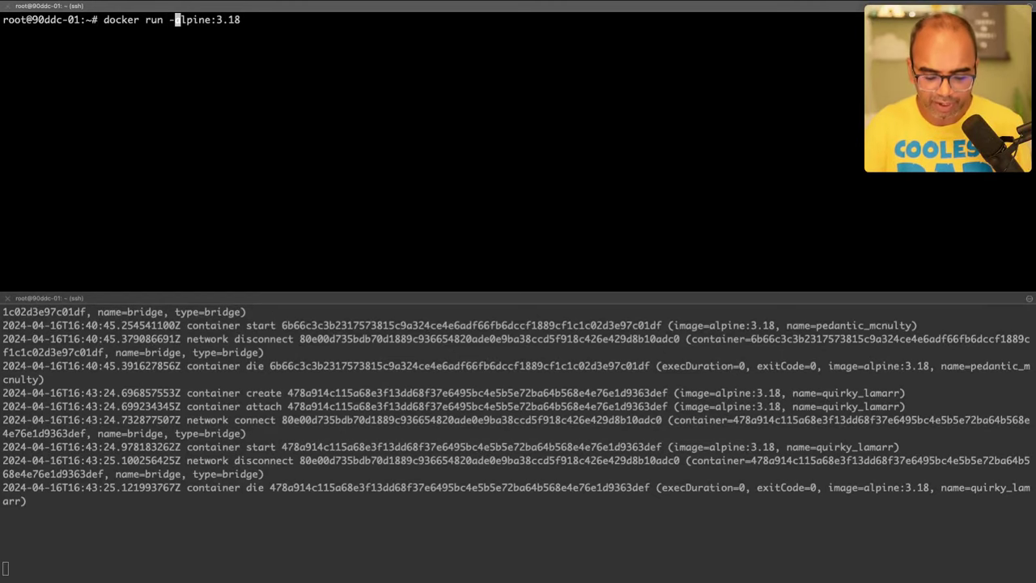
{"action": "type", "text": "t"}
Step: Append sh after the image name as the command for the container to run
{"action": "key", "text": "Right"}
{"action": "key", "text": "Right"}
{"action": "key", "text": "Right"}
{"action": "key", "text": "Right"}
{"action": "key", "text": "Right"}
{"action": "key", "text": "Right"}
{"action": "key", "text": "Right"}
{"action": "key", "text": "Right"}
{"action": "key", "text": "Right"}
{"action": "key", "text": "Right"}
{"action": "key", "text": "Right"}
{"action": "type", "text": "sh"}
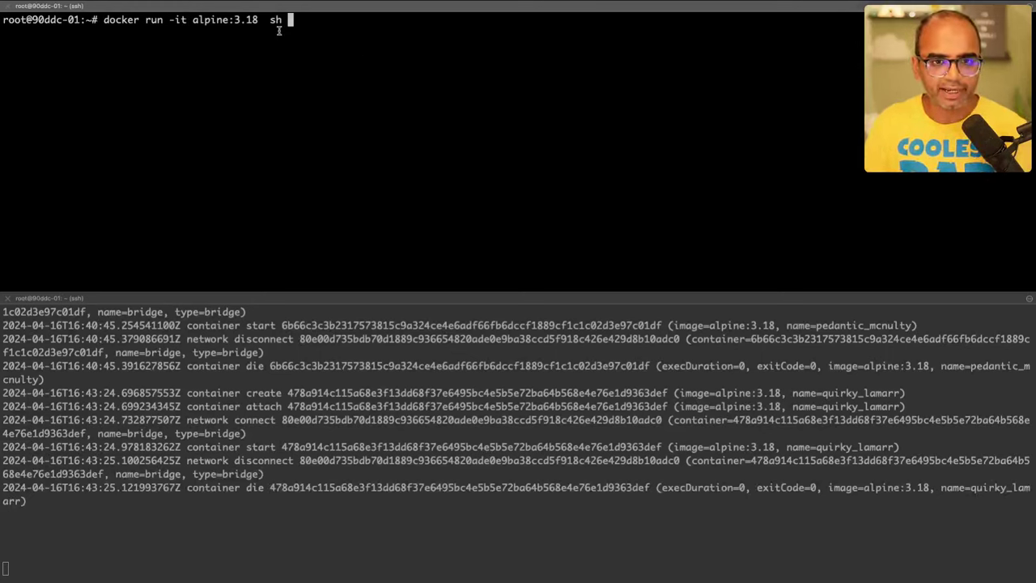
Step: Examine the -it options and the sh argument in the pending docker run command
{"action": "left_click_drag", "start_coordinate": [169, 20], "coordinate": [187, 21]}
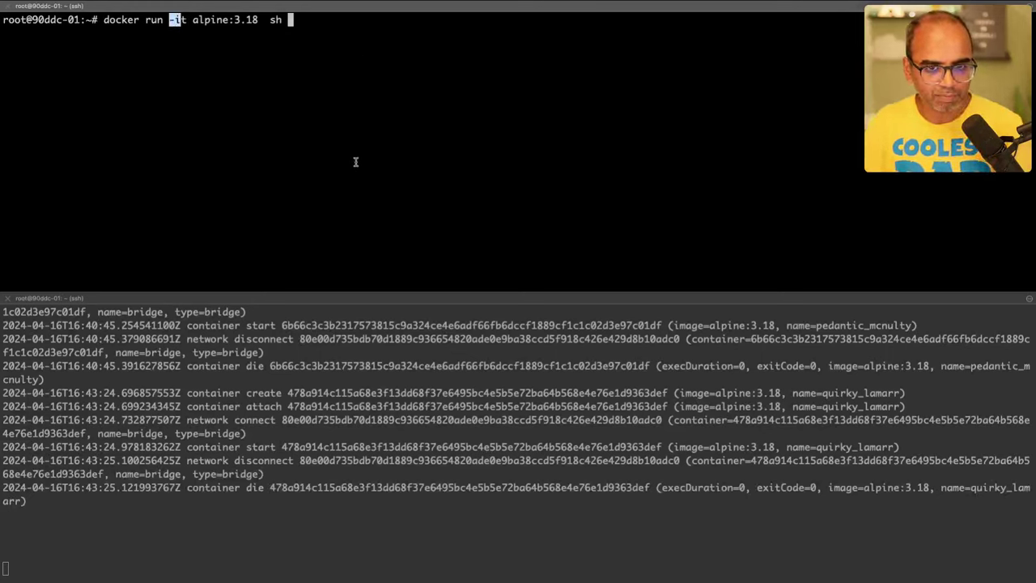
{"action": "key", "text": "ctrl+Left"}
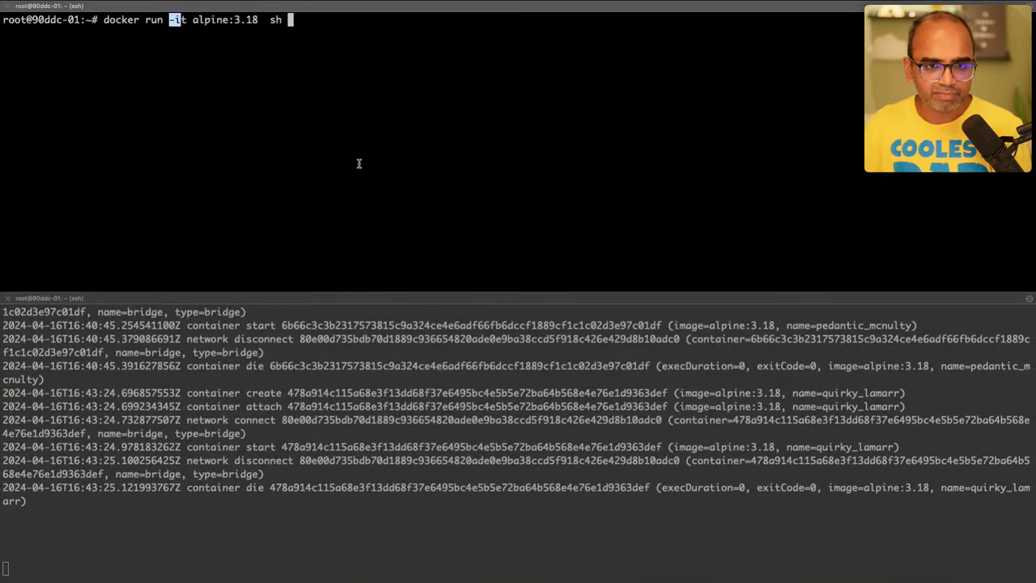
{"action": "double_click", "coordinate": [275, 19]}
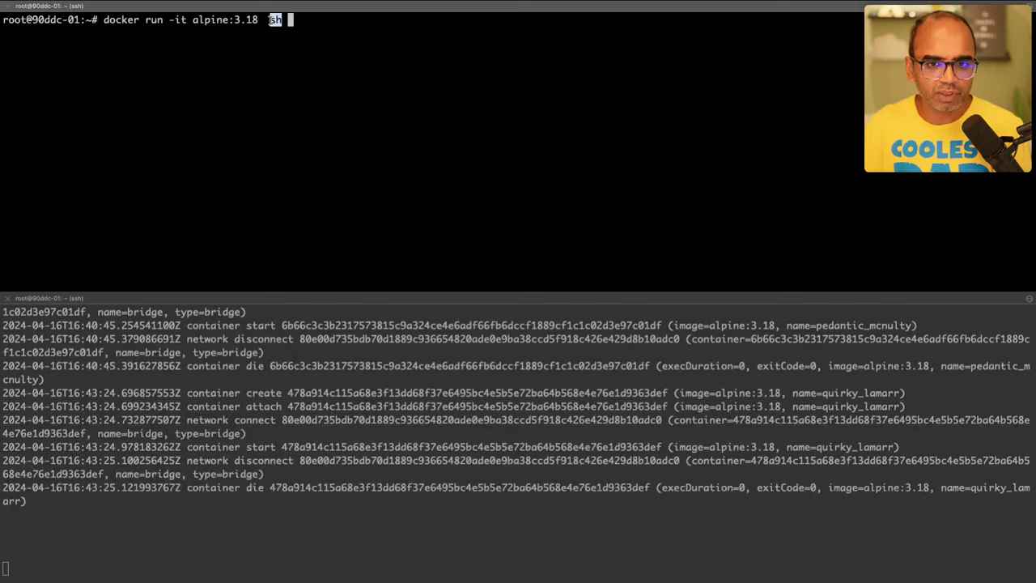
{"action": "double_click", "coordinate": [183, 20]}
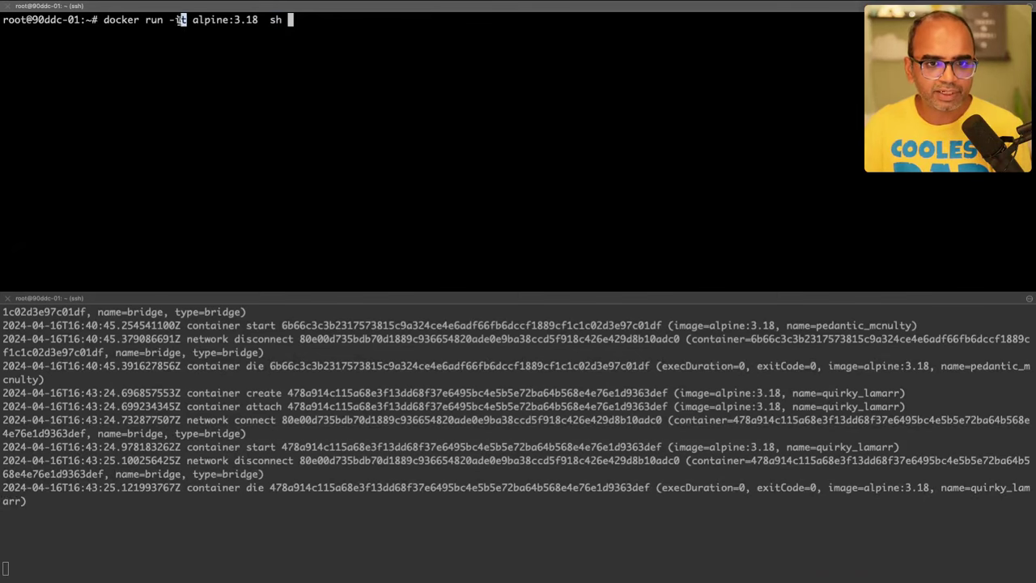
Step: Run docker run -it alpine:3.18 sh to open a container shell, and highlight the new container's entries in the event log
{"action": "left_click", "coordinate": [257, 427]}
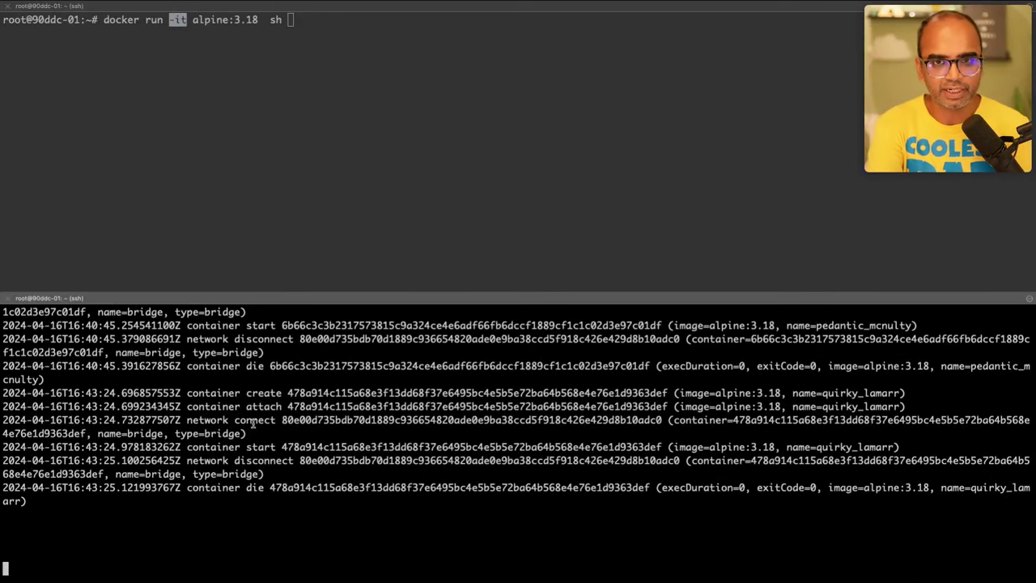
{"action": "left_click", "coordinate": [325, 212]}
{"action": "left_click", "coordinate": [325, 212]}
{"action": "key", "text": "Return"}
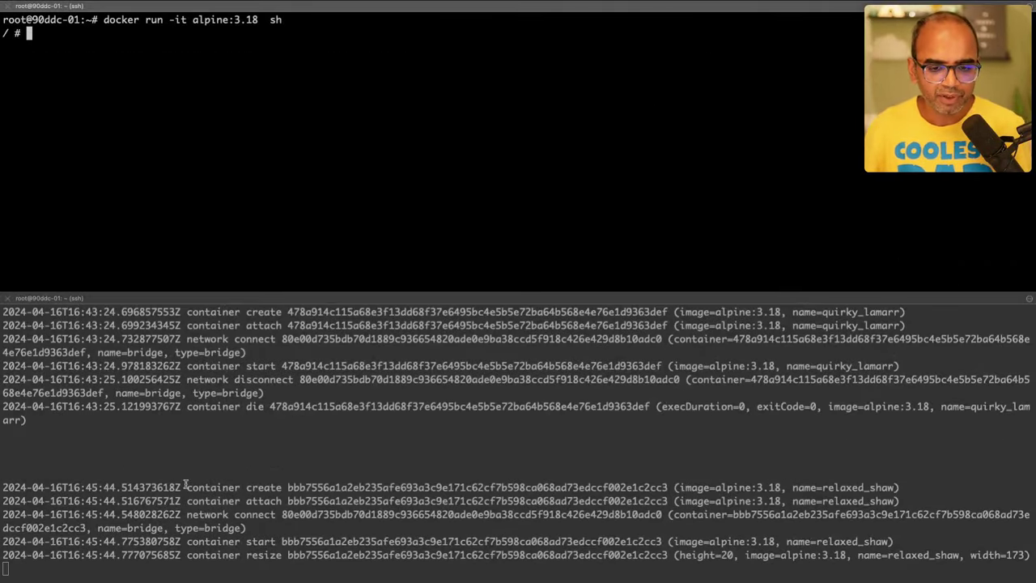
{"action": "left_click_drag", "start_coordinate": [180, 476], "coordinate": [299, 574]}
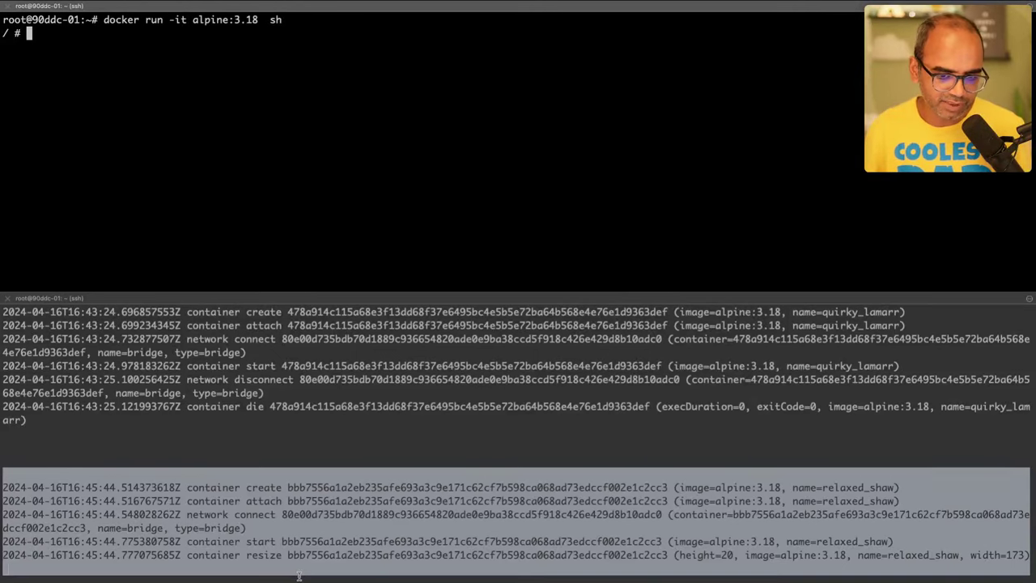
{"action": "left_click_drag", "start_coordinate": [299, 575], "coordinate": [299, 575]}
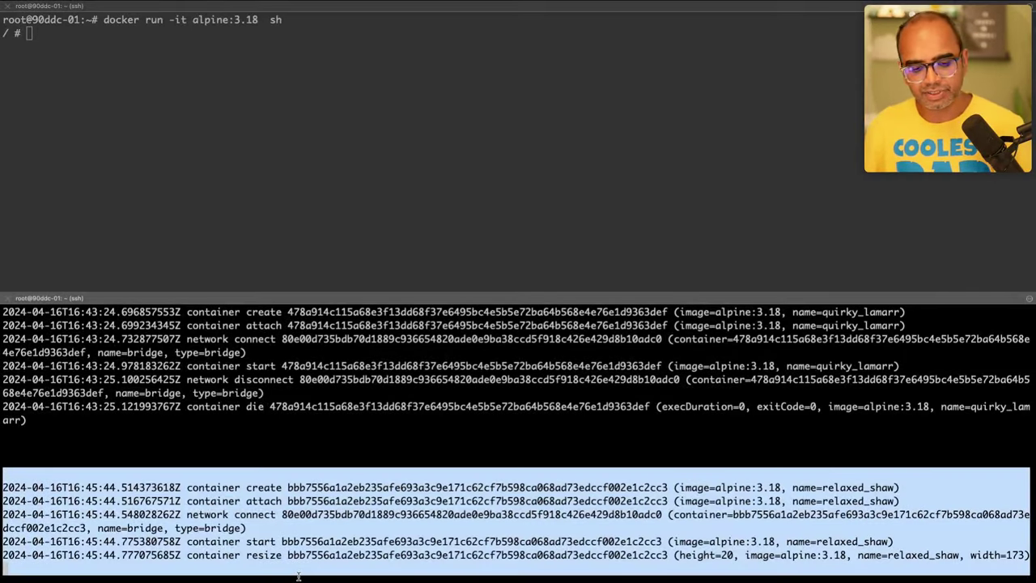
Step: Show the network interfaces with ifconfig and the processes with ps aux inside the container shell
{"action": "left_click", "coordinate": [299, 123]}
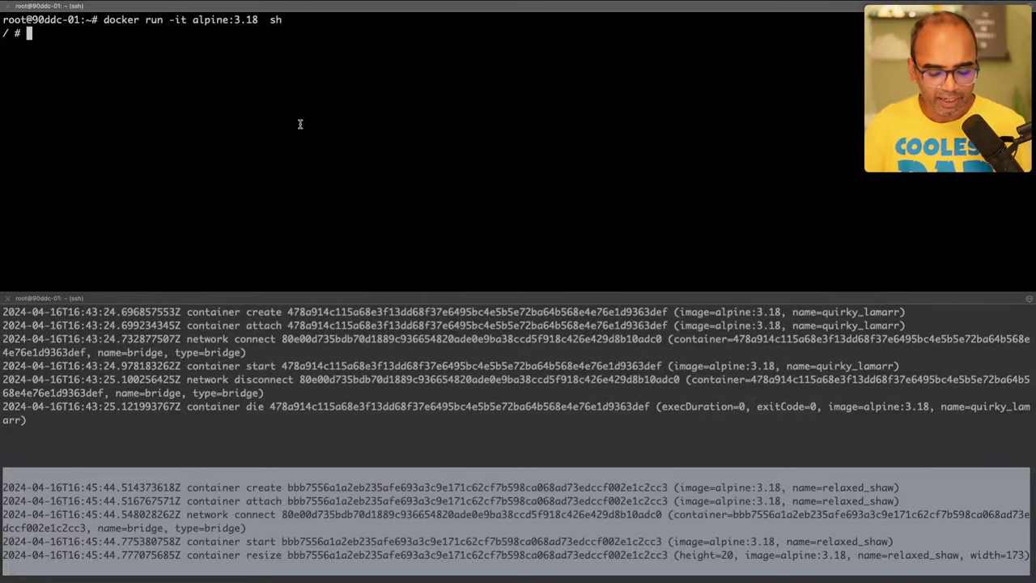
{"action": "type", "text": "ifconfig"}
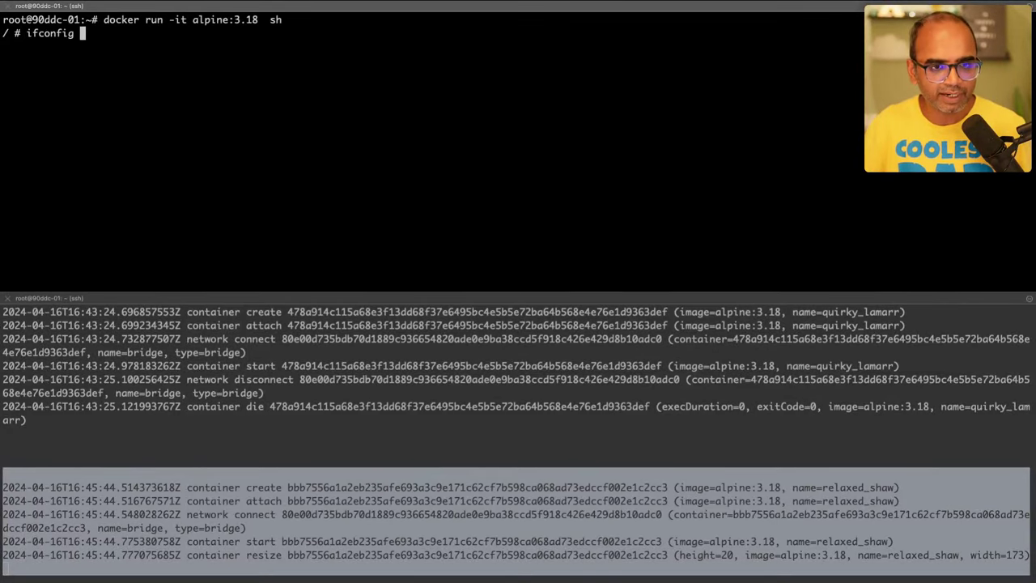
{"action": "key", "text": "Return"}
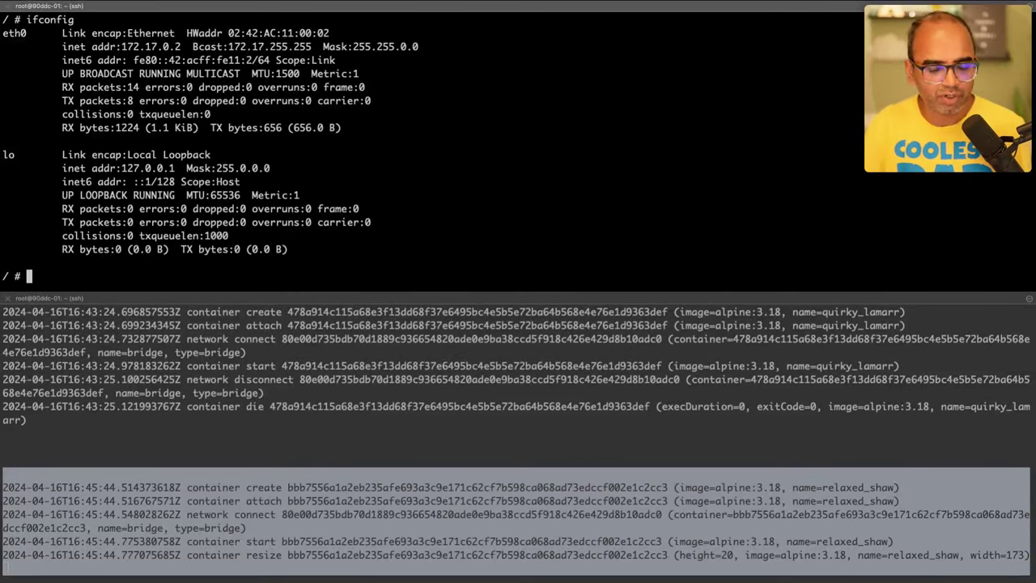
{"action": "type", "text": "ps aux"}
{"action": "key", "text": "Return"}
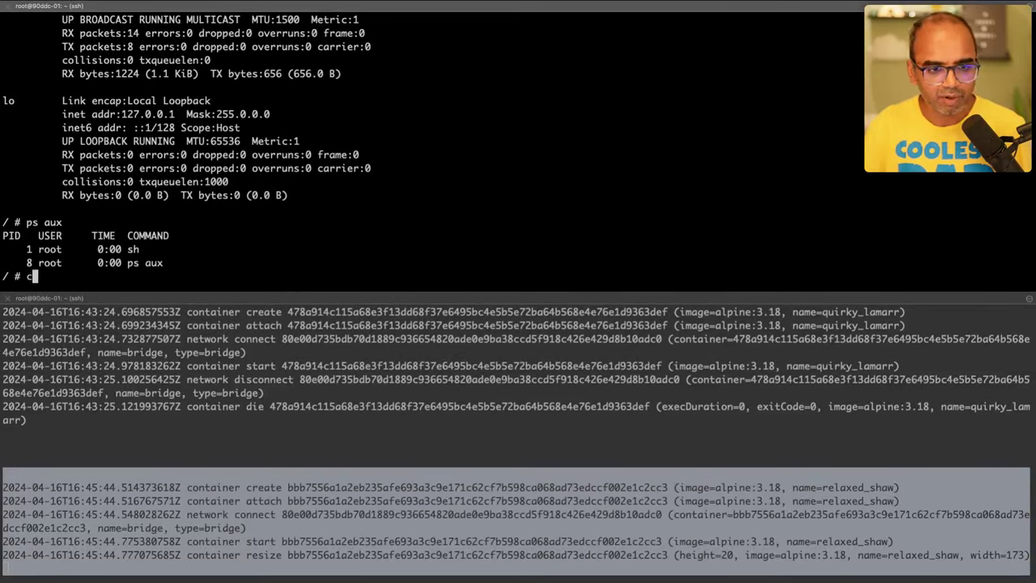
Step: Show the Linux release with cat /etc/issue and the container's hostname with hostname inside the container shell
{"action": "type", "text": "cat /etc/issue"}
{"action": "key", "text": "Return"}
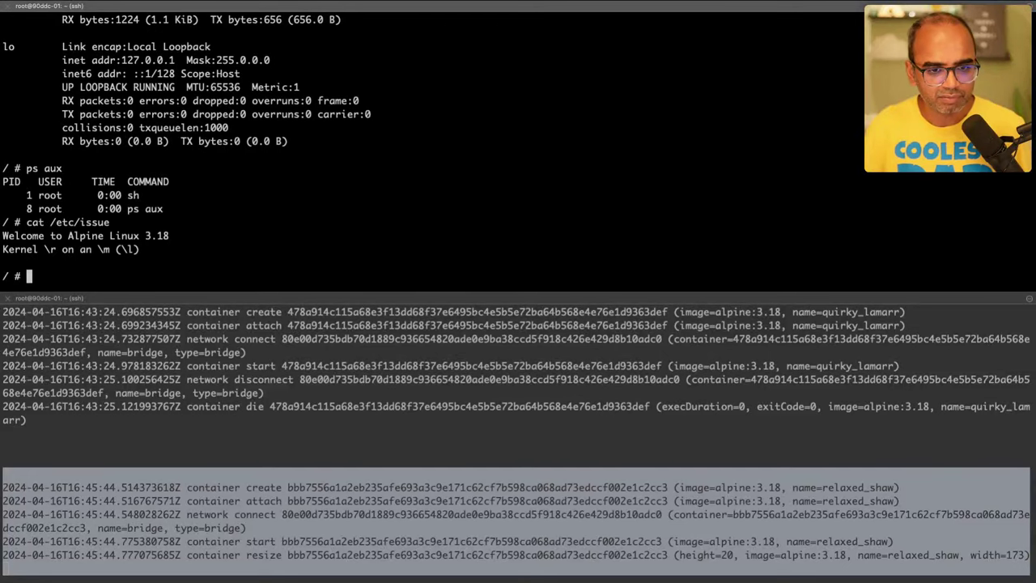
{"action": "type", "text": "hostname"}
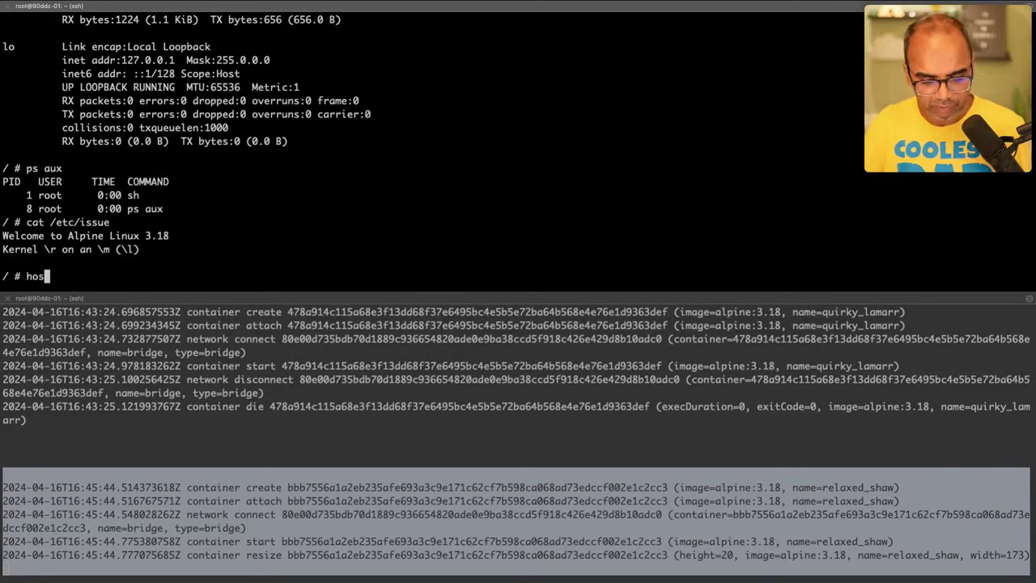
{"action": "key", "text": "Return"}
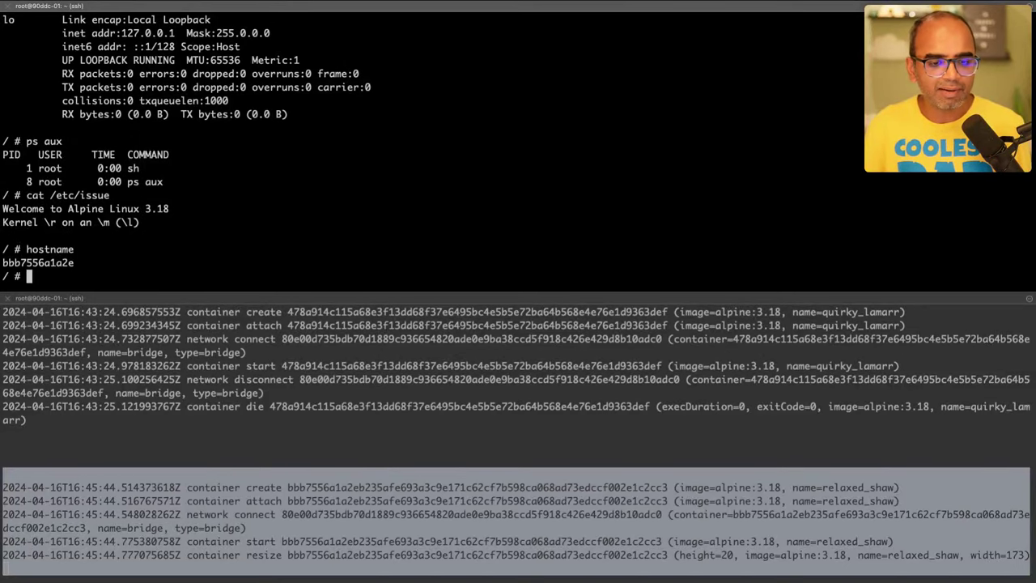
Step: Exit the container shell and highlight the container's network disconnect entry in the event log
{"action": "left_click", "coordinate": [234, 348]}
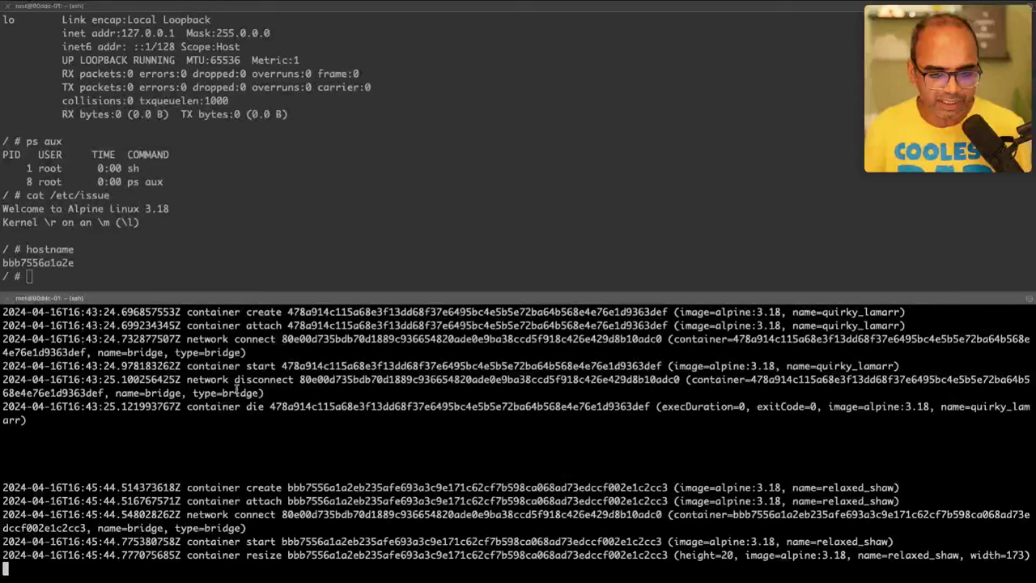
{"action": "left_click_drag", "start_coordinate": [212, 429], "coordinate": [303, 578]}
{"action": "left_click", "coordinate": [288, 261]}
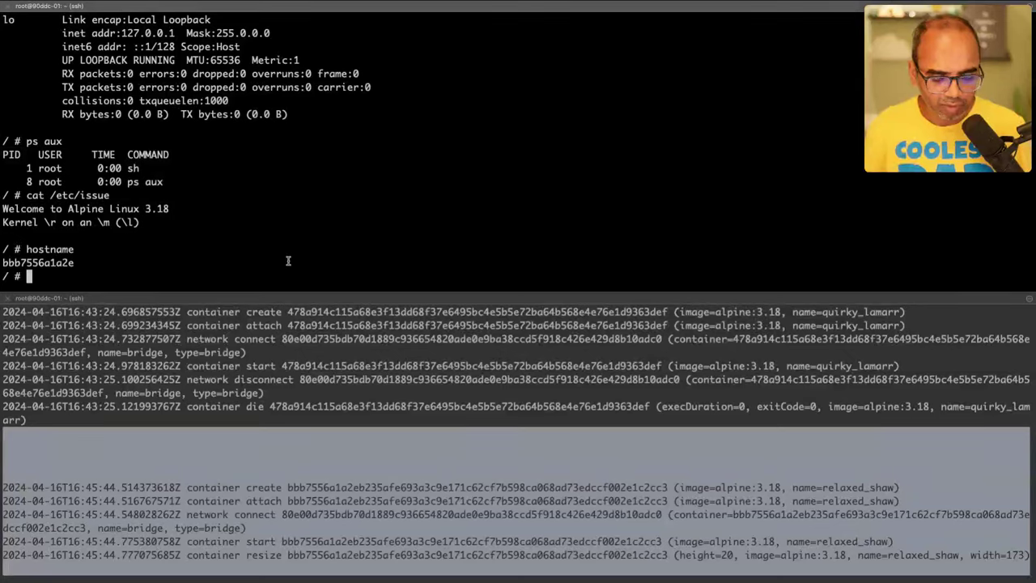
{"action": "type", "text": "exit"}
{"action": "key", "text": "Return"}
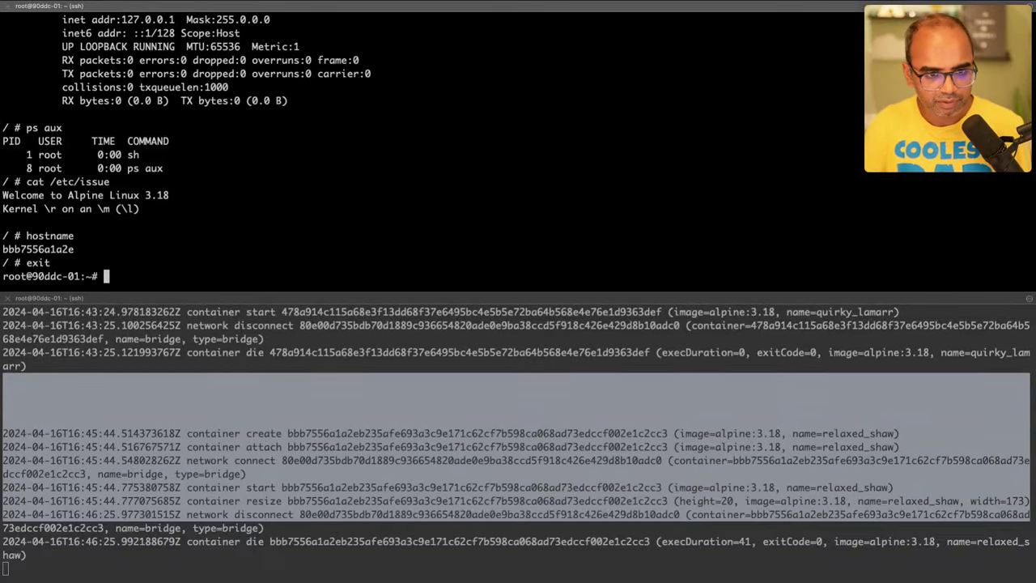
{"action": "triple_click", "coordinate": [279, 547]}
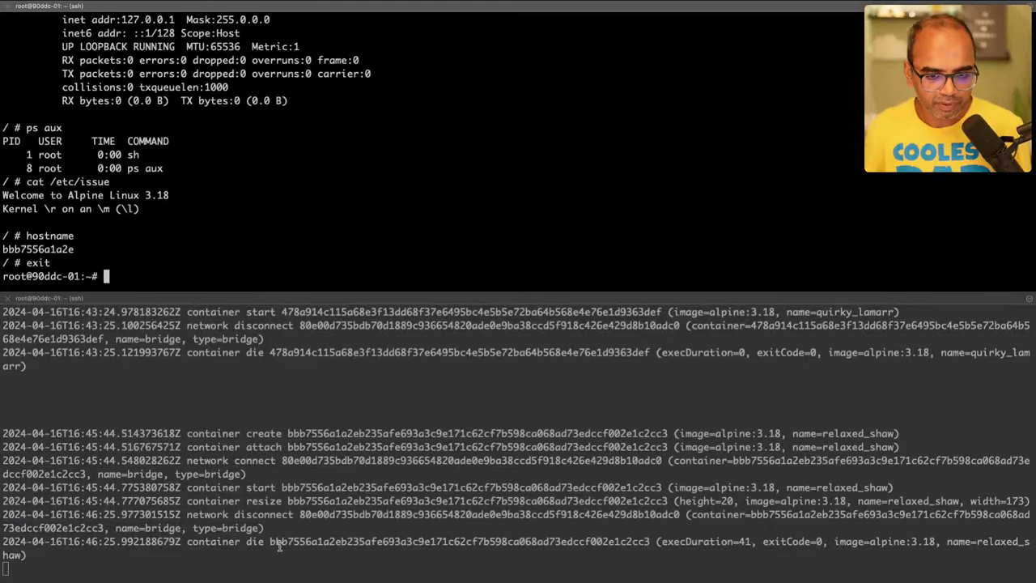
{"action": "triple_click", "coordinate": [261, 527]}
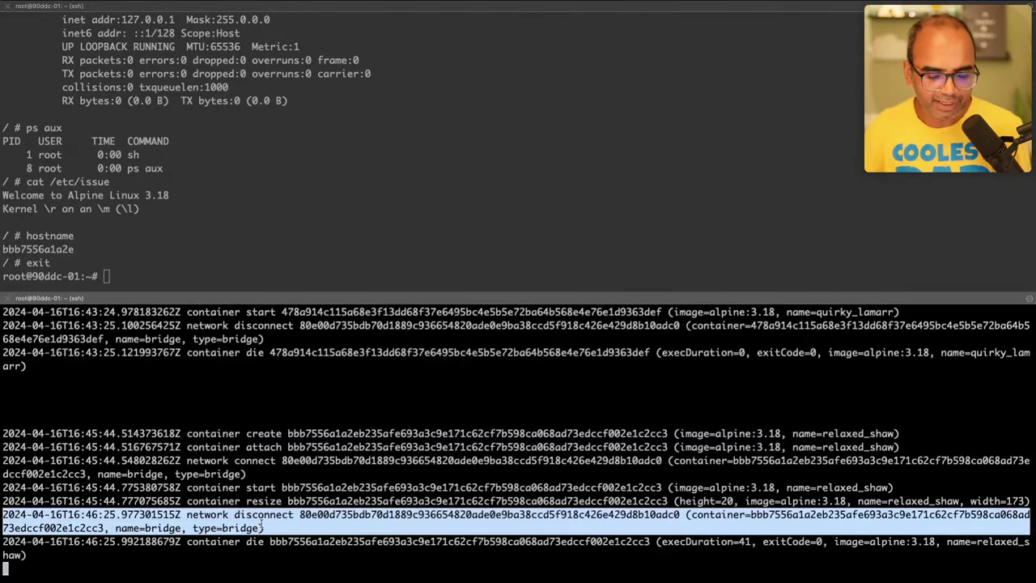
Step: Clear the terminal, recall the docker run command for alpine:3.18, and change its options to -idt without running it
{"action": "left_click", "coordinate": [255, 223]}
{"action": "key", "text": "ctrl+l"}
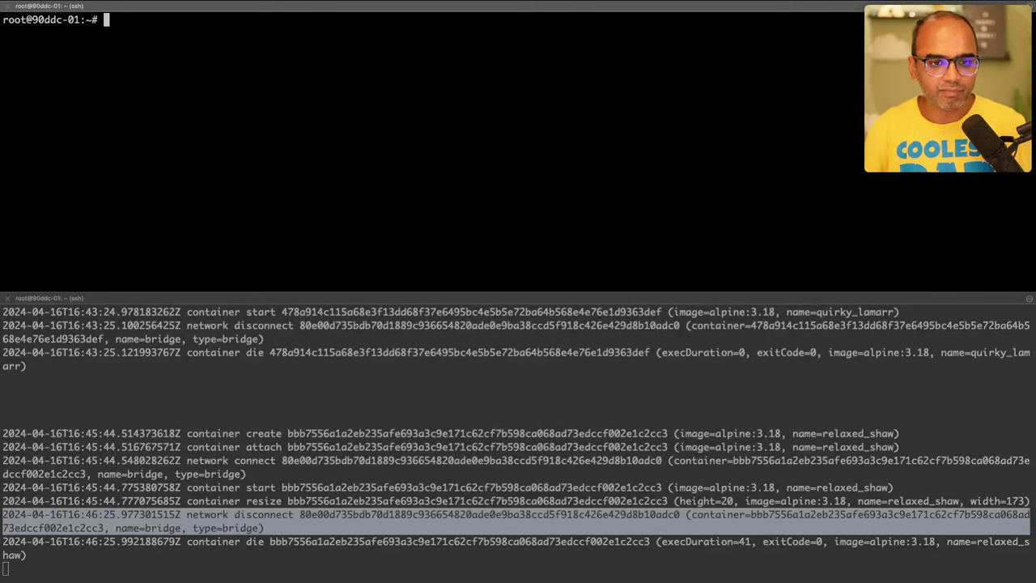
{"action": "key", "text": "Up"}
{"action": "key", "text": "Left"}
{"action": "key", "text": "Left"}
{"action": "key", "text": "Left"}
{"action": "key", "text": "Left"}
{"action": "key", "text": "Left"}
{"action": "key", "text": "Left"}
{"action": "key", "text": "Left"}
{"action": "key", "text": "Left"}
{"action": "key", "text": "Left"}
{"action": "key", "text": "Left"}
{"action": "key", "text": "Left"}
{"action": "key", "text": "Left"}
{"action": "key", "text": "Left"}
{"action": "key", "text": "Left"}
{"action": "key", "text": "Left"}
{"action": "key", "text": "Left"}
{"action": "key", "text": "Left"}
{"action": "key", "text": "Right"}
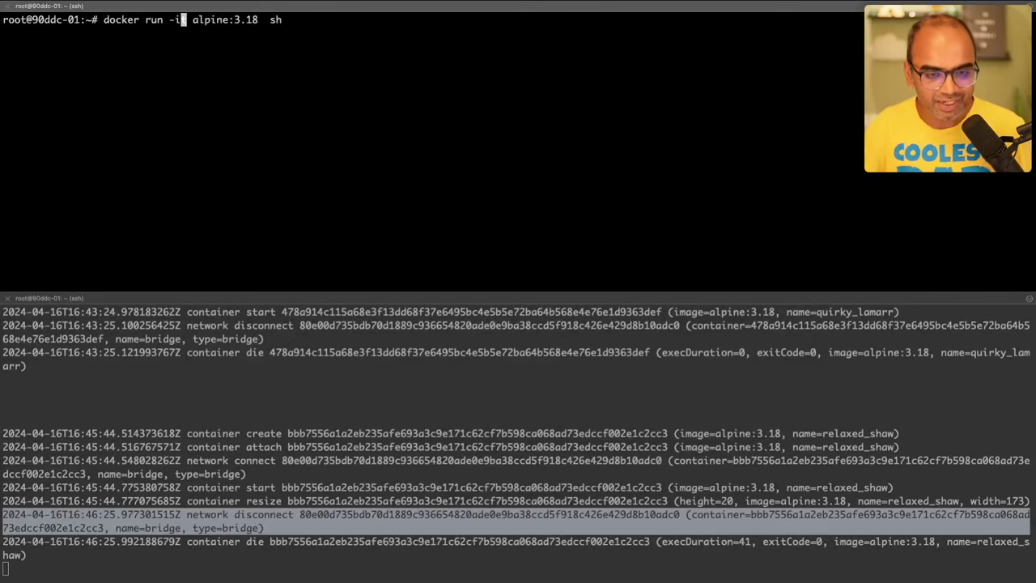
{"action": "type", "text": "d"}
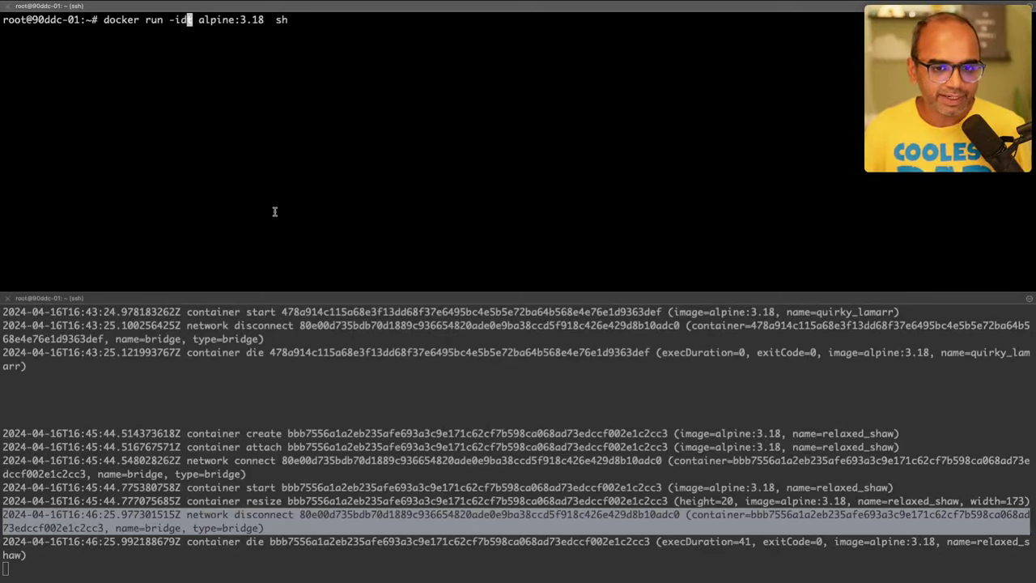
Step: Switch to the presentation and go to the Making Containers Persist slide to check the docker run syntax
{"action": "key", "text": "alt+Tab"}
{"action": "key", "text": "Right"}
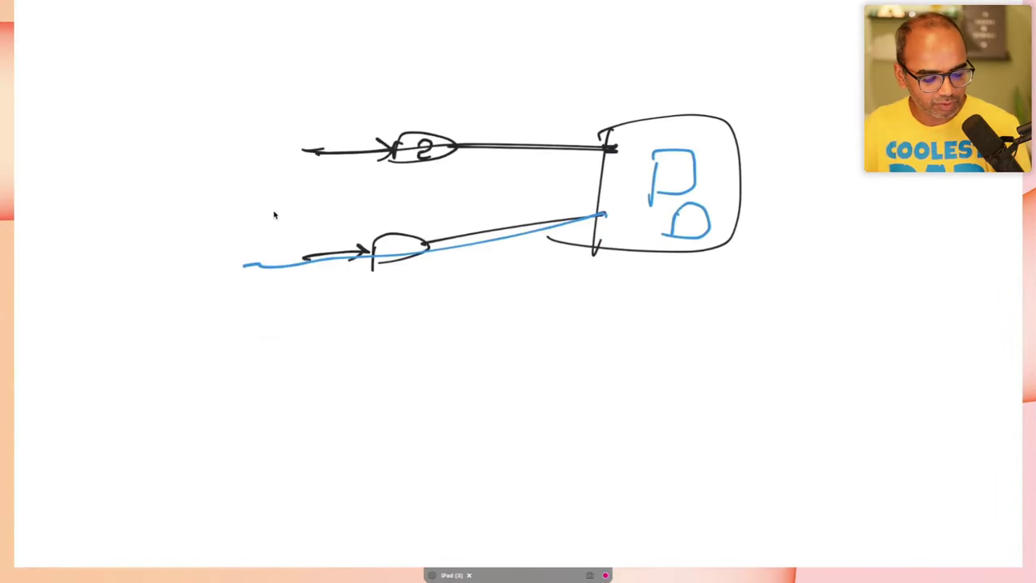
{"action": "key", "text": "Right"}
{"action": "key", "text": "Right"}
{"action": "key", "text": "Right"}
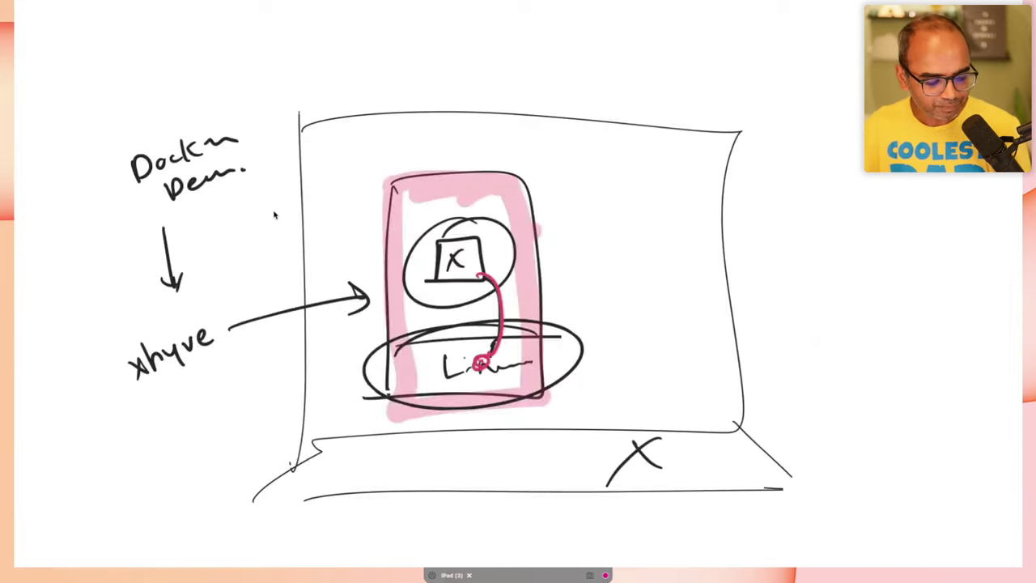
{"action": "key", "text": "Right"}
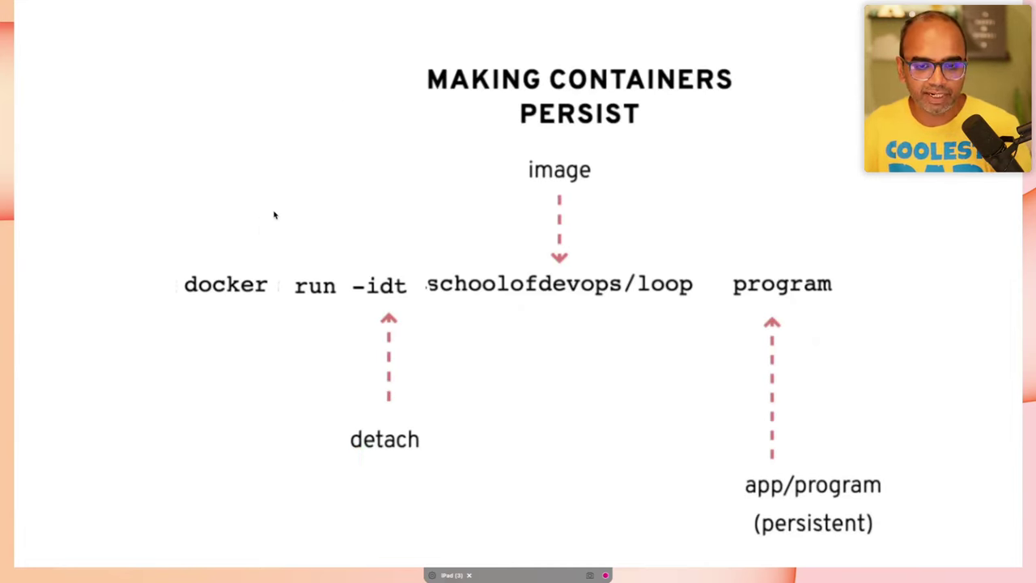
Step: Return to the terminal and replace sh with schoolofdevops/loop at the end of the pending docker run command
{"action": "key", "text": "ctrl+Right"}
{"action": "key", "text": "ctrl+e"}
{"action": "key", "text": "BackSpace"}
{"action": "key", "text": "BackSpace"}
{"action": "key", "text": "BackSpace"}
{"action": "type", "text": "schoolofdevops/wor"}
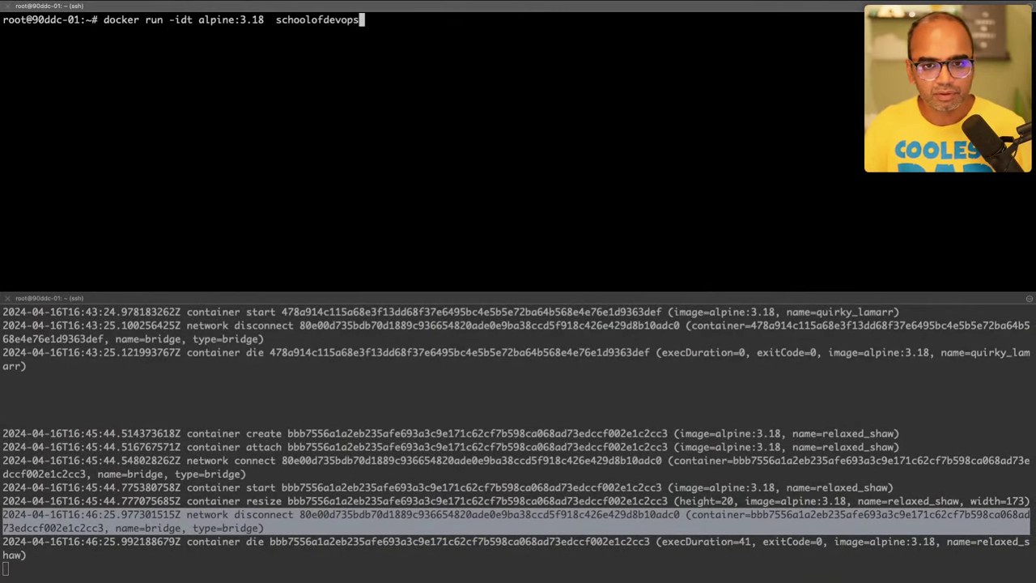
{"action": "key", "text": "BackSpace"}
{"action": "key", "text": "BackSpace"}
{"action": "key", "text": "BackSpace"}
{"action": "type", "text": "loop"}
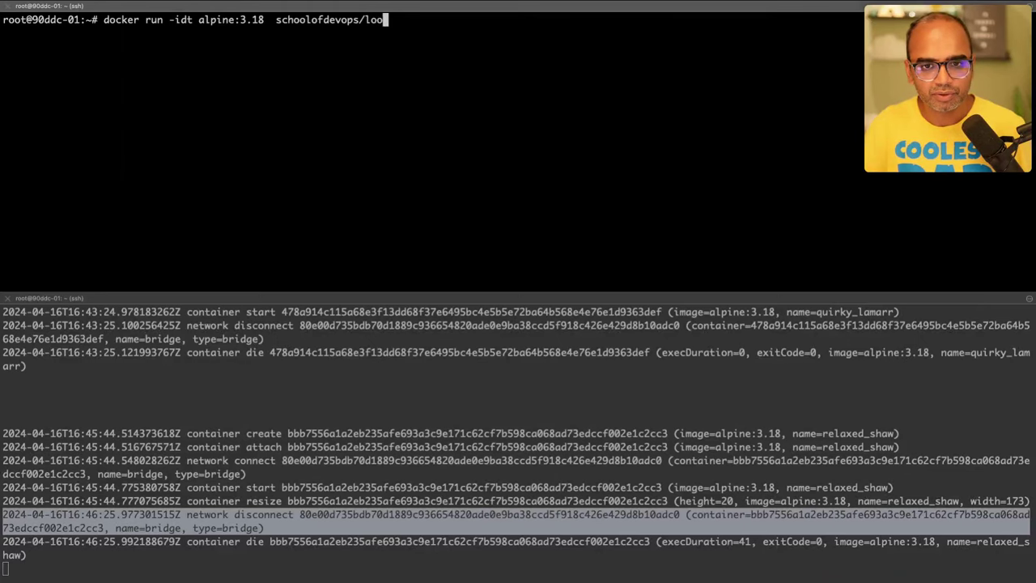
Step: Remove the d option and try to run docker run -it alpine:3.18 schoolofdevops/loop
{"action": "key", "text": "ctrl+a"}
{"action": "key", "text": "Right"}
{"action": "key", "text": "Right"}
{"action": "key", "text": "Right"}
{"action": "key", "text": "Right"}
{"action": "key", "text": "Right"}
{"action": "key", "text": "Right"}
{"action": "key", "text": "Right"}
{"action": "key", "text": "Right"}
{"action": "key", "text": "Right"}
{"action": "key", "text": "Right"}
{"action": "key", "text": "Right"}
{"action": "key", "text": "Right"}
{"action": "key", "text": "Right"}
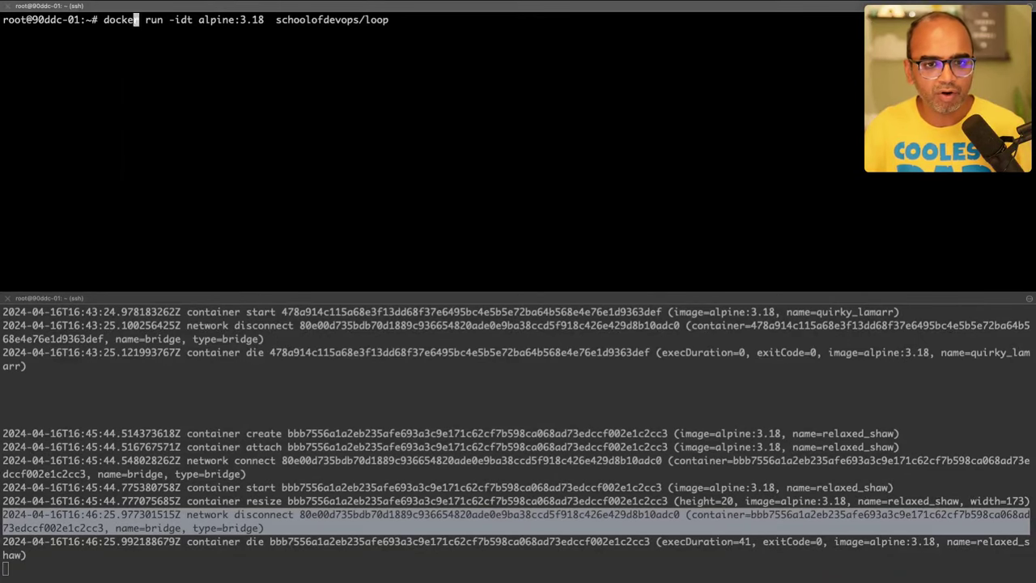
{"action": "key", "text": "BackSpace"}
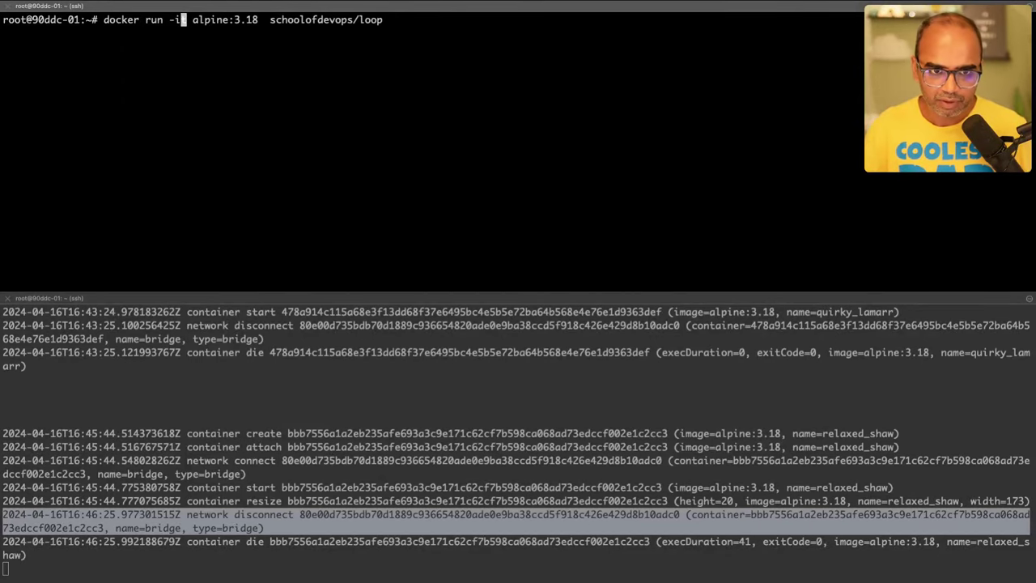
{"action": "key", "text": "Return"}
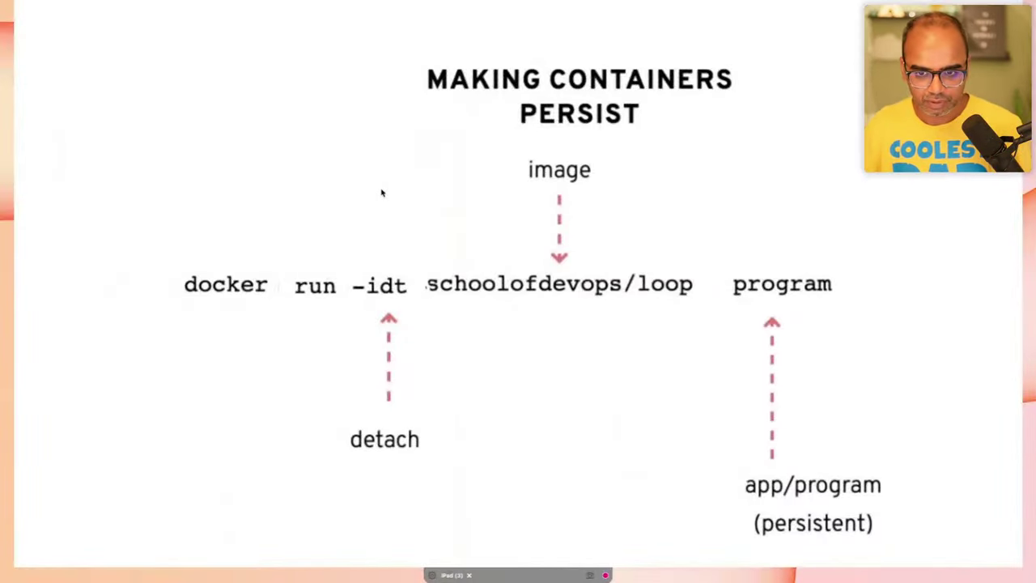
Step: Clear the terminal, recall the last docker run command, and remove alpine:3.18 so that schoolofdevops/loop is the image
{"action": "key", "text": "ctrl+l"}
{"action": "key", "text": "Up"}
{"action": "key", "text": "Left"}
{"action": "key", "text": "Left"}
{"action": "key", "text": "Left"}
{"action": "key", "text": "Left"}
{"action": "key", "text": "Left"}
{"action": "key", "text": "Left"}
{"action": "key", "text": "Left"}
{"action": "key", "text": "Left"}
{"action": "key", "text": "Left"}
{"action": "key", "text": "Left"}
{"action": "key", "text": "Left"}
{"action": "key", "text": "Left"}
{"action": "key", "text": "Left"}
{"action": "key", "text": "Left"}
{"action": "key", "text": "Left"}
{"action": "key", "text": "Left"}
{"action": "key", "text": "Left"}
{"action": "key", "text": "Left"}
{"action": "key", "text": "Left"}
{"action": "key", "text": "BackSpace"}
{"action": "key", "text": "BackSpace"}
{"action": "key", "text": "BackSpace"}
{"action": "key", "text": "BackSpace"}
{"action": "key", "text": "BackSpace"}
{"action": "key", "text": "BackSpace"}
{"action": "key", "text": "BackSpace"}
{"action": "key", "text": "BackSpace"}
{"action": "key", "text": "BackSpace"}
{"action": "key", "text": "BackSpace"}
{"action": "key", "text": "BackSpace"}
{"action": "key", "text": "BackSpace"}
{"action": "key", "text": "BackSpace"}
Step: Append program as the container command and run docker run -it schoolofdevops/loop program
{"action": "key", "text": "End"}
{"action": "type", "text": "program"}
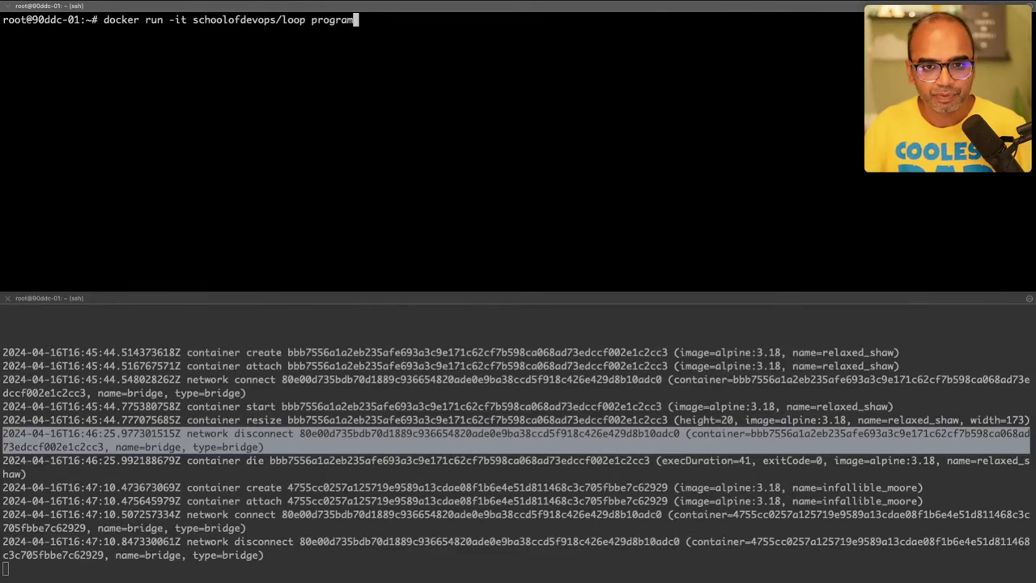
{"action": "key", "text": "Return"}
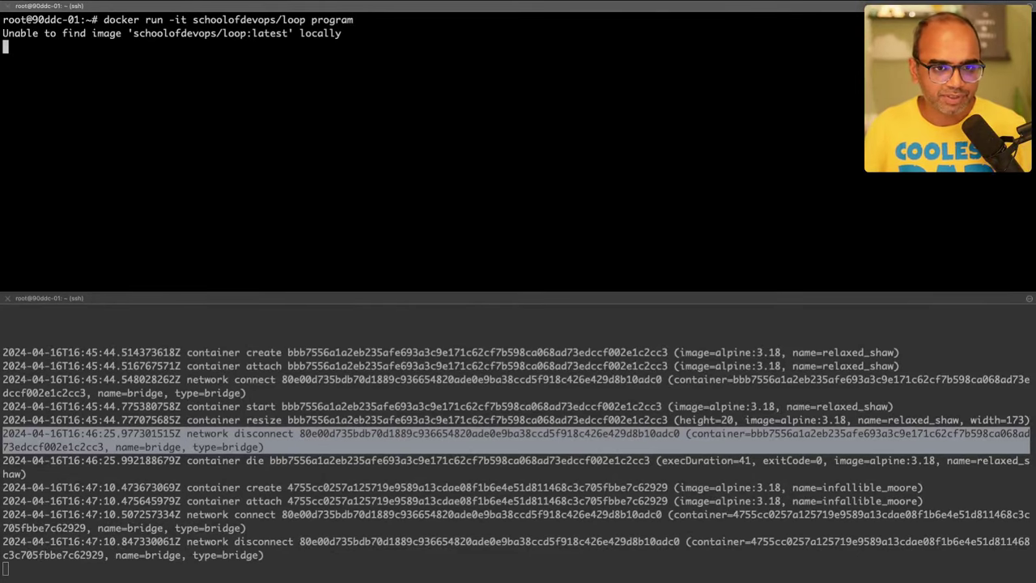
{"action": "triple_click", "coordinate": [223, 35]}
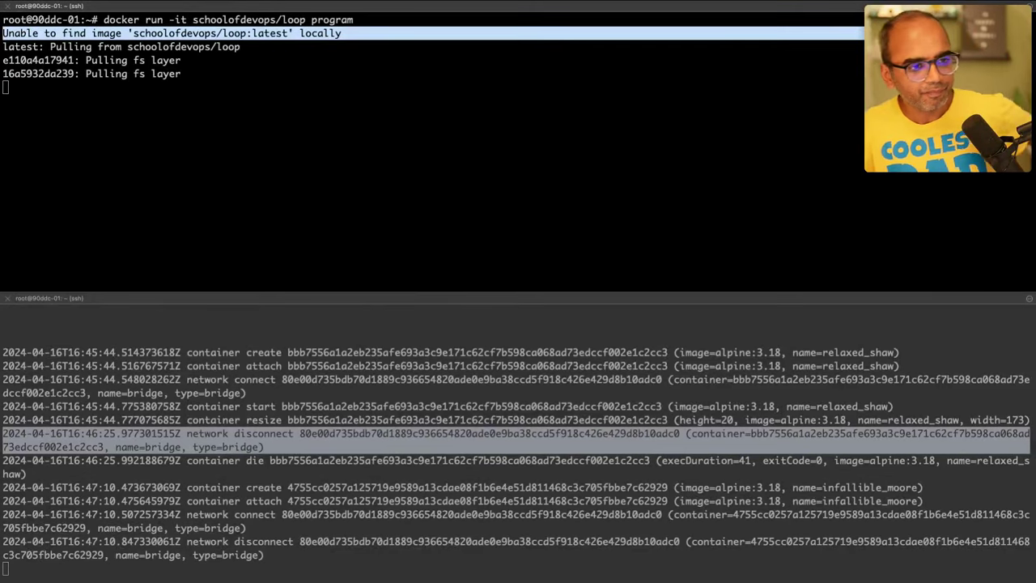
{"action": "left_click", "coordinate": [194, 164]}
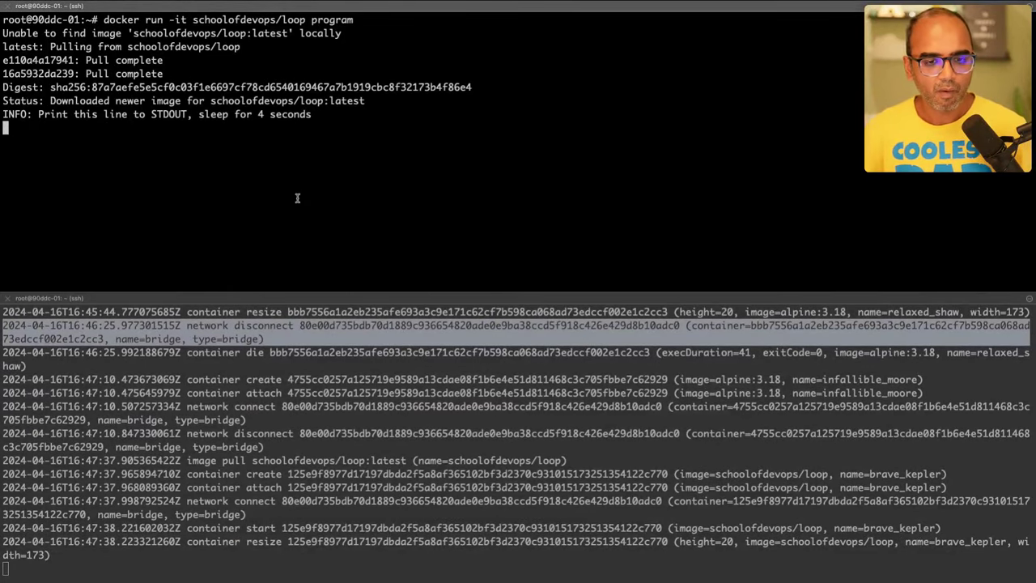
Step: Examine the repeated INFO lines that the loop program prints to the terminal
{"action": "triple_click", "coordinate": [184, 114]}
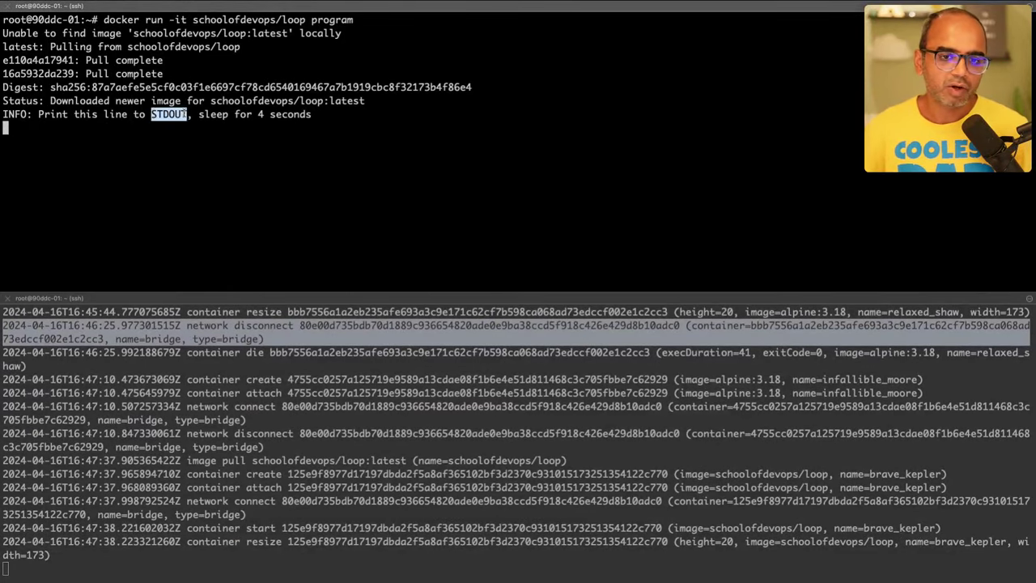
{"action": "triple_click", "coordinate": [185, 128]}
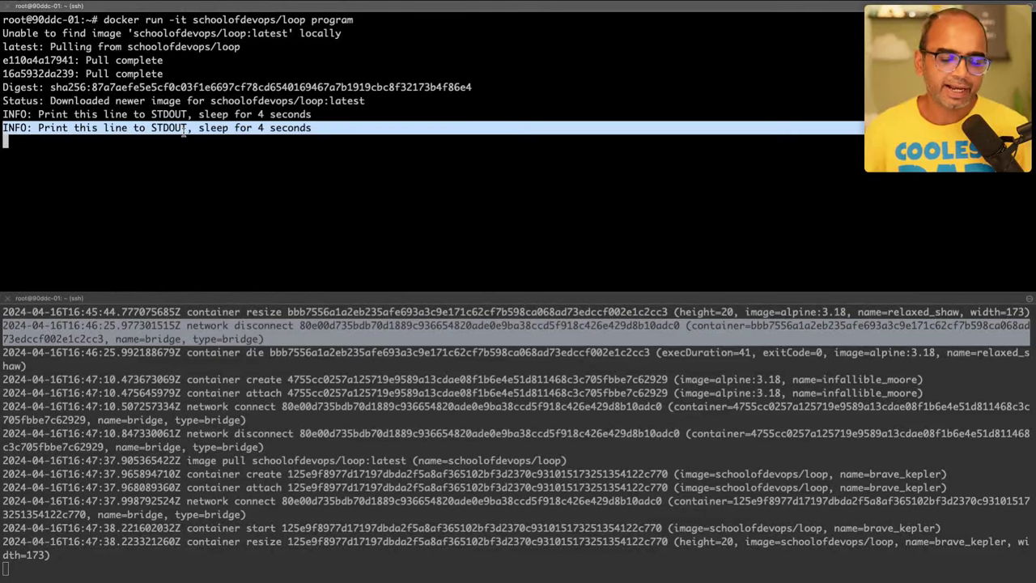
{"action": "left_click", "coordinate": [194, 114]}
{"action": "triple_click", "coordinate": [195, 114]}
{"action": "triple_click", "coordinate": [190, 128]}
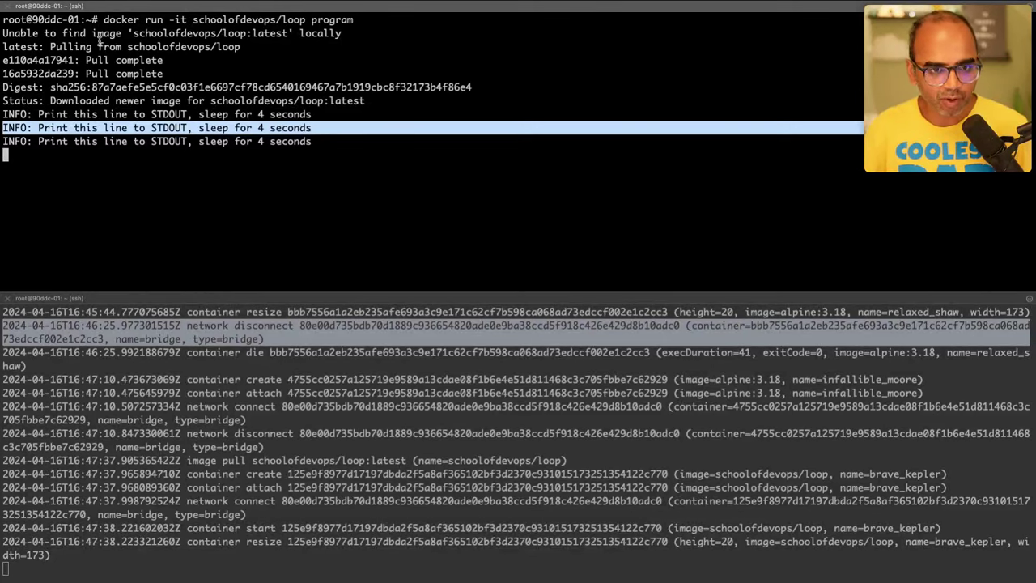
{"action": "left_click", "coordinate": [40, 130]}
{"action": "left_click_drag", "start_coordinate": [27, 101], "coordinate": [63, 170]}
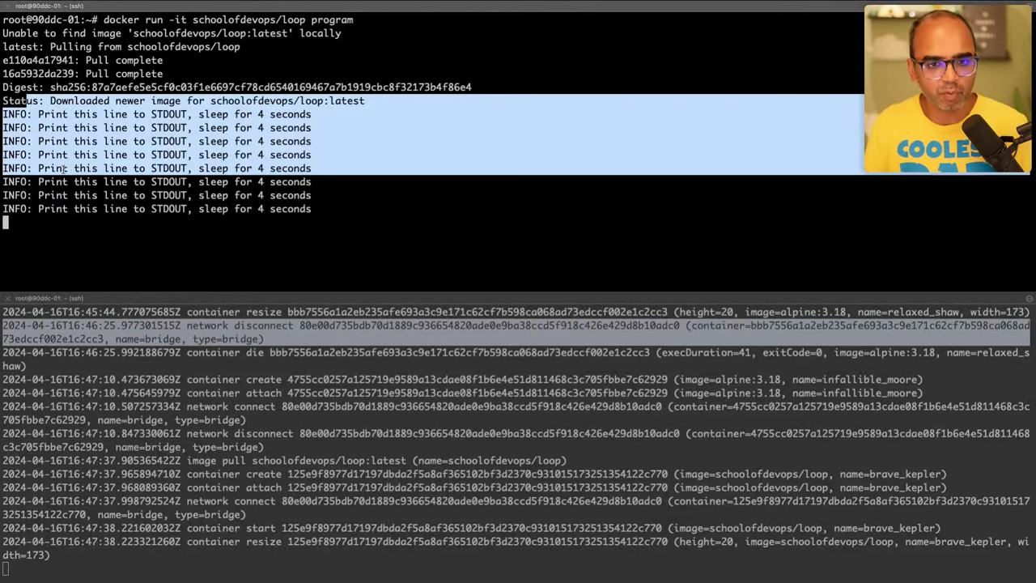
{"action": "left_click", "coordinate": [131, 127]}
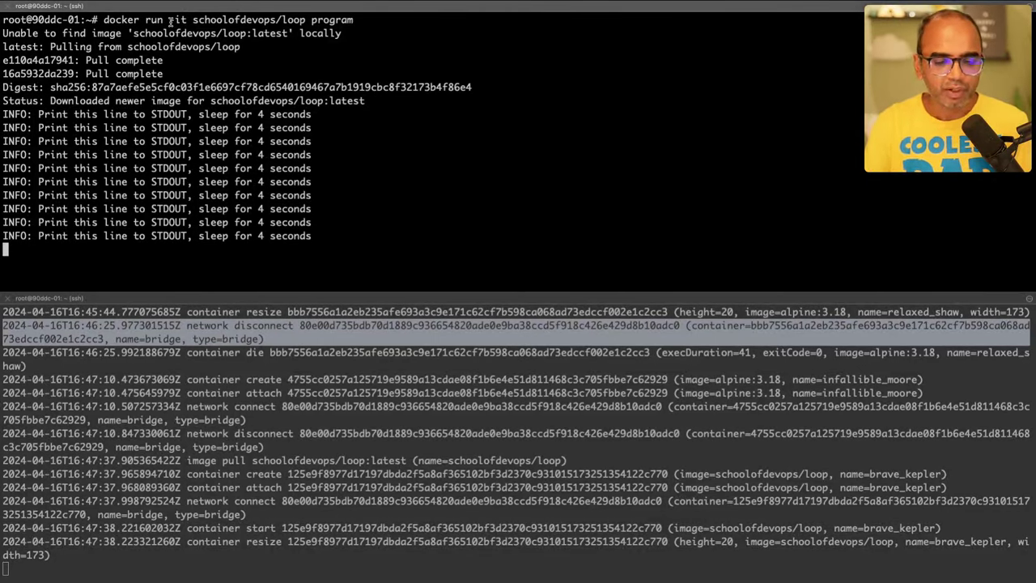
Step: Review the -it option and the rest of the docker run command that started the loop container
{"action": "left_click_drag", "start_coordinate": [168, 19], "coordinate": [187, 19]}
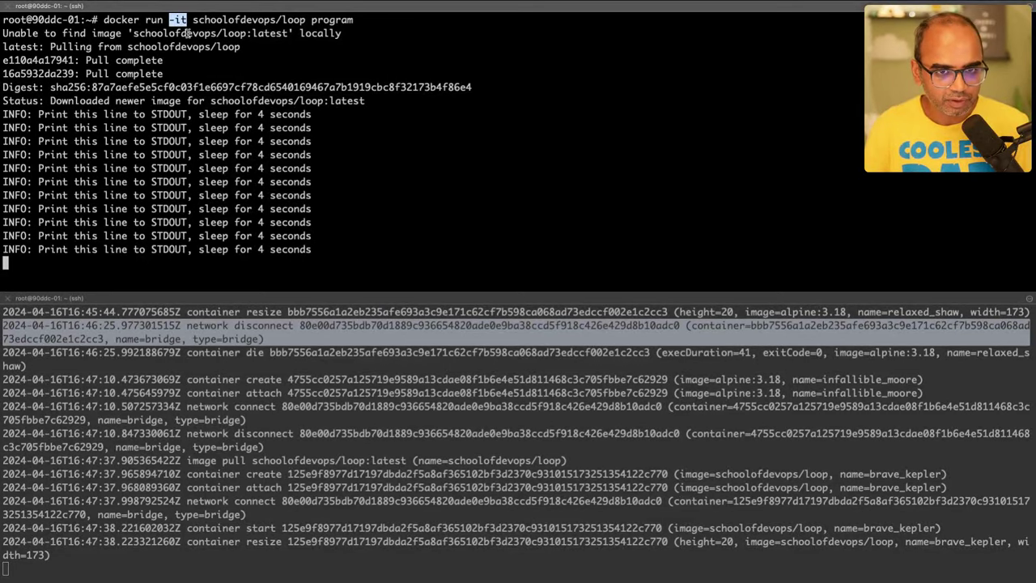
{"action": "left_click", "coordinate": [199, 117]}
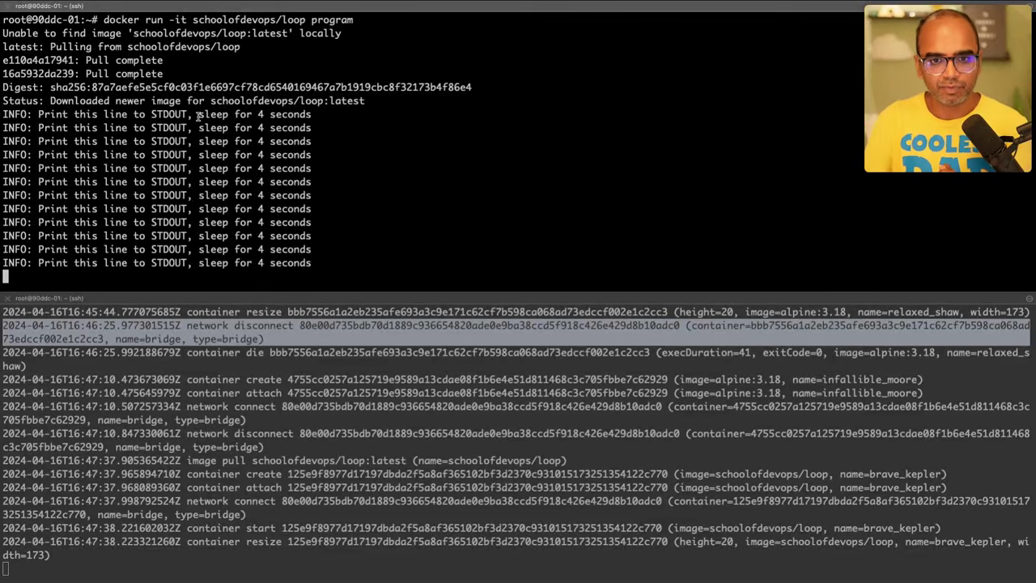
{"action": "scroll", "coordinate": [308, 193], "scroll_direction": "up", "scroll_amount": 5}
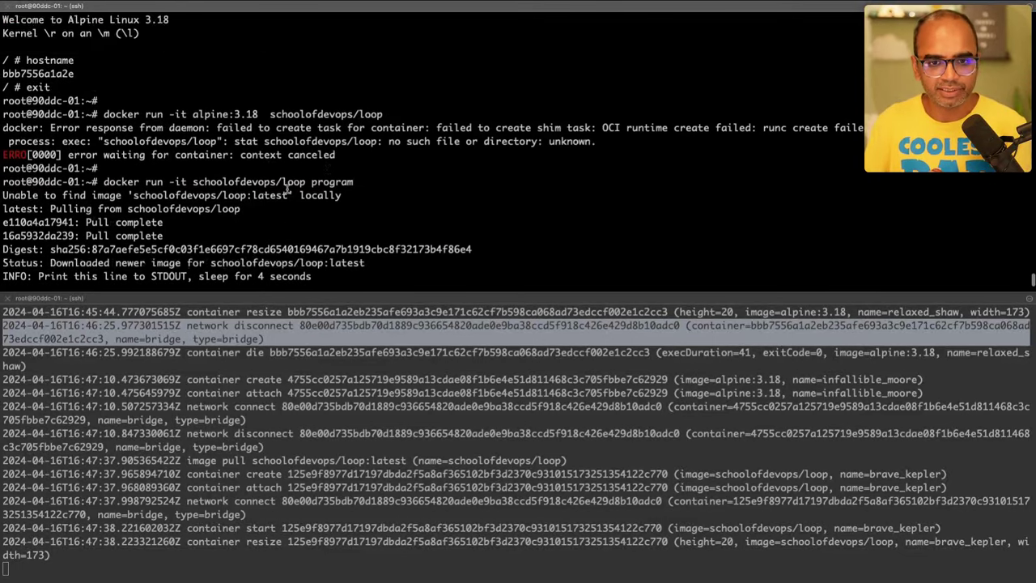
{"action": "double_click", "coordinate": [332, 209]}
{"action": "scroll", "coordinate": [324, 224], "scroll_direction": "down", "scroll_amount": 5}
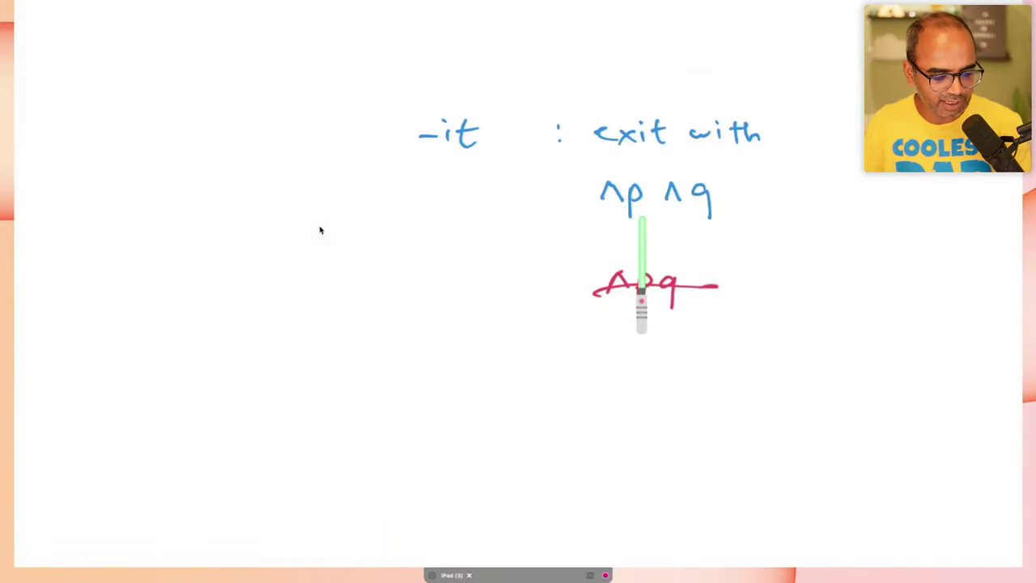
Step: Return to the terminal from the exit-sequence notes and detach from the loop container without stopping it
{"action": "key", "text": "ctrl+Right"}
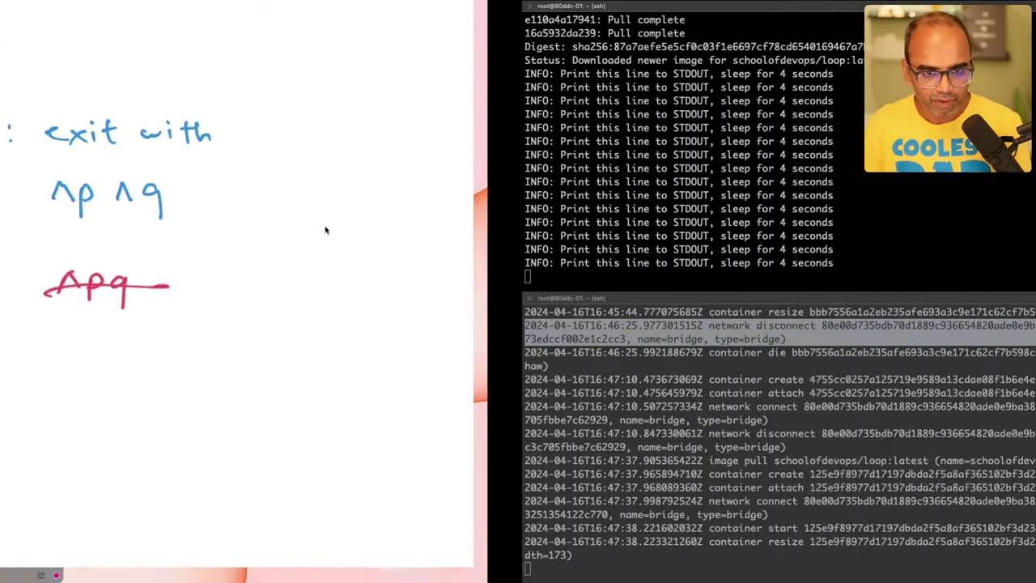
{"action": "key", "text": "ctrl+p"}
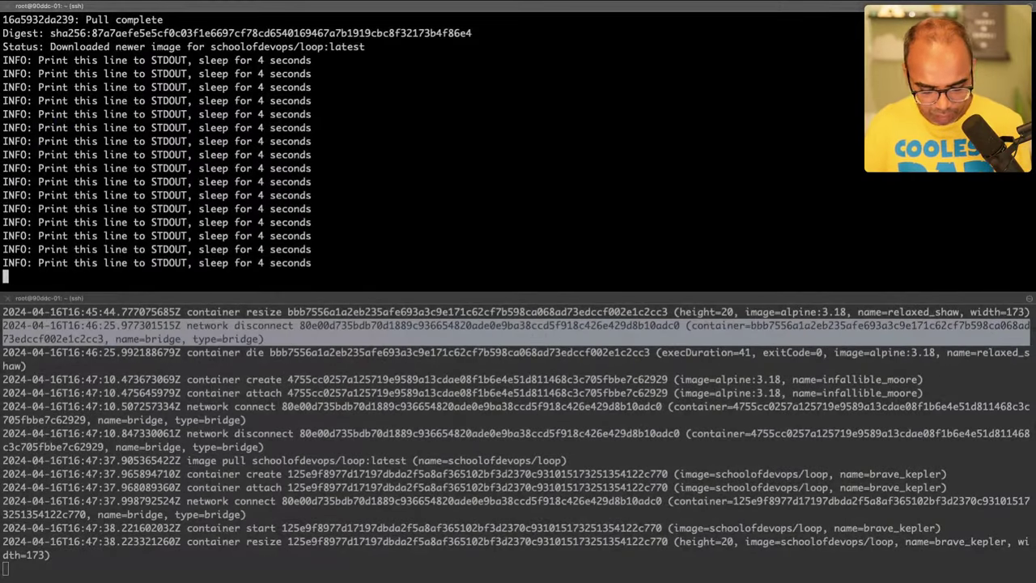
{"action": "key", "text": "ctrl+q"}
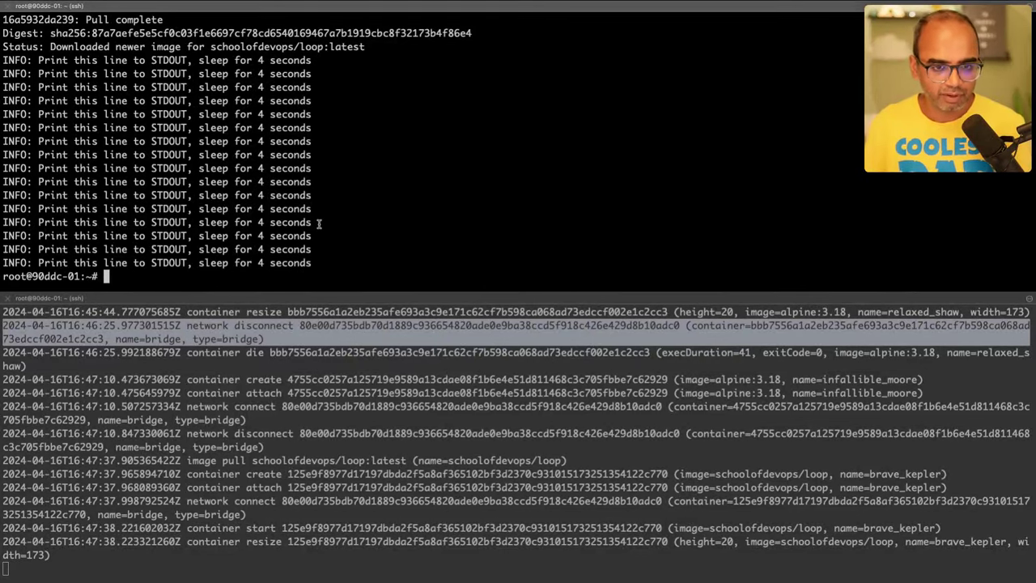
Step: Stop the Docker events stream, clear that terminal pane, and monitor running containers with watch docker ps
{"action": "left_click", "coordinate": [285, 381]}
{"action": "key", "text": "ctrl+c"}
{"action": "type", "text": ";"}
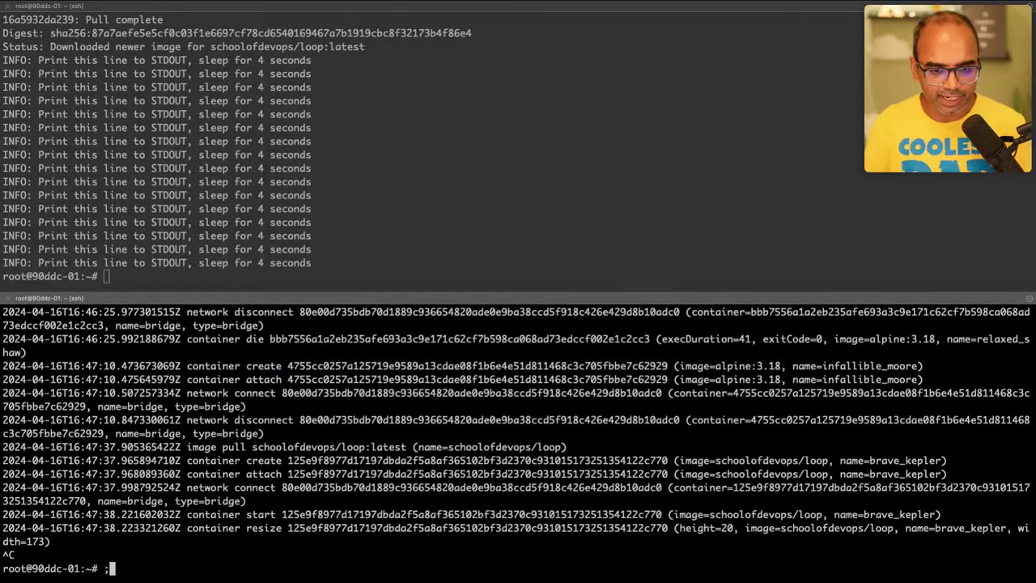
{"action": "key", "text": "BackSpace"}
{"action": "key", "text": "ctrl+l"}
{"action": "type", "text": "watch k"}
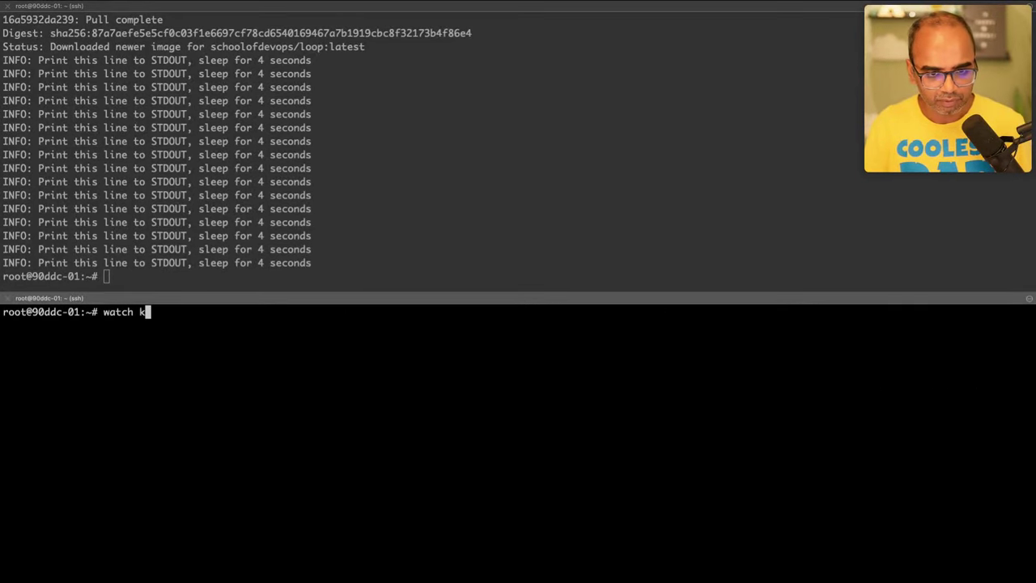
{"action": "key", "text": "BackSpace"}
{"action": "type", "text": "docker ps"}
{"action": "key", "text": "Return"}
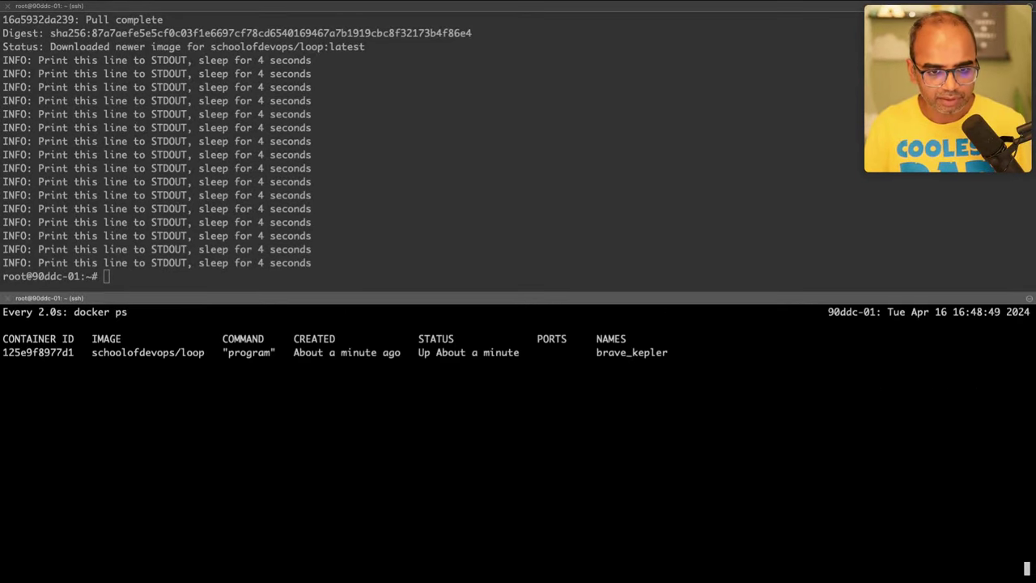
{"action": "triple_click", "coordinate": [324, 351]}
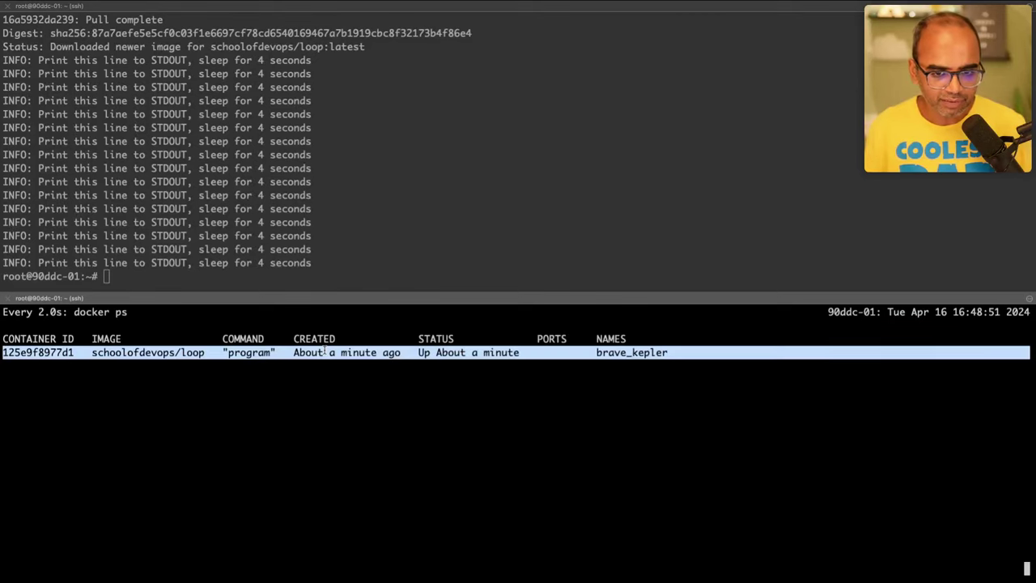
Step: Rerun the loop container in the other pane without the -it option, as docker run schoolofdevops/loop program
{"action": "left_click", "coordinate": [297, 210]}
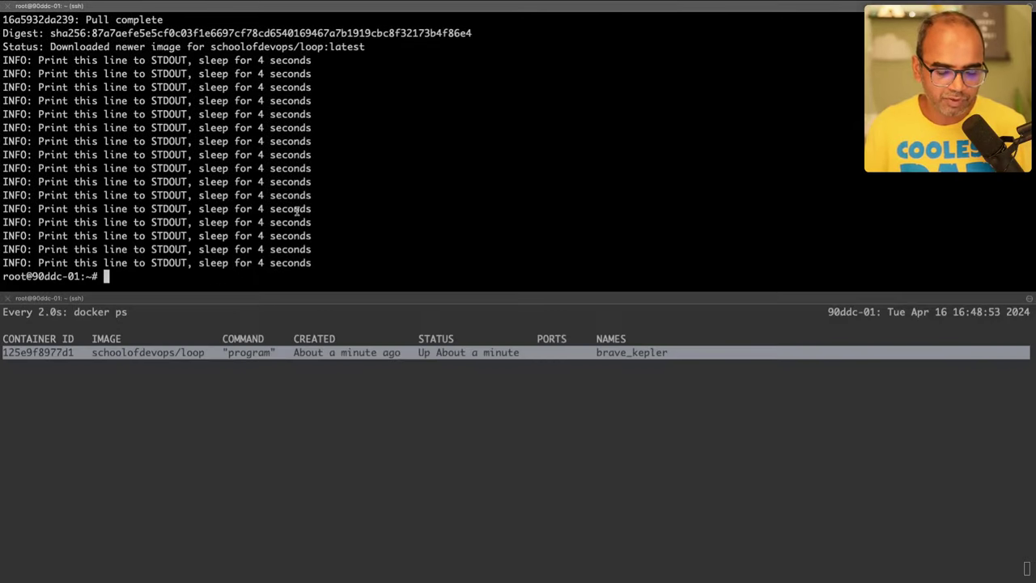
{"action": "key", "text": "Up"}
{"action": "key", "text": "Left"}
{"action": "key", "text": "Left"}
{"action": "key", "text": "Left"}
{"action": "key", "text": "Left"}
{"action": "key", "text": "Left"}
{"action": "key", "text": "Left"}
{"action": "key", "text": "Left"}
{"action": "key", "text": "Left"}
{"action": "key", "text": "Left"}
{"action": "key", "text": "Left"}
{"action": "key", "text": "Left"}
{"action": "key", "text": "Left"}
{"action": "key", "text": "Left"}
{"action": "key", "text": "Left"}
{"action": "key", "text": "Left"}
{"action": "key", "text": "Left"}
{"action": "key", "text": "Left"}
{"action": "key", "text": "Left"}
{"action": "key", "text": "Left"}
{"action": "key", "text": "Left"}
{"action": "key", "text": "Left"}
{"action": "key", "text": "Left"}
{"action": "key", "text": "Left"}
{"action": "key", "text": "Left"}
{"action": "key", "text": "Left"}
{"action": "key", "text": "Left"}
{"action": "key", "text": "Left"}
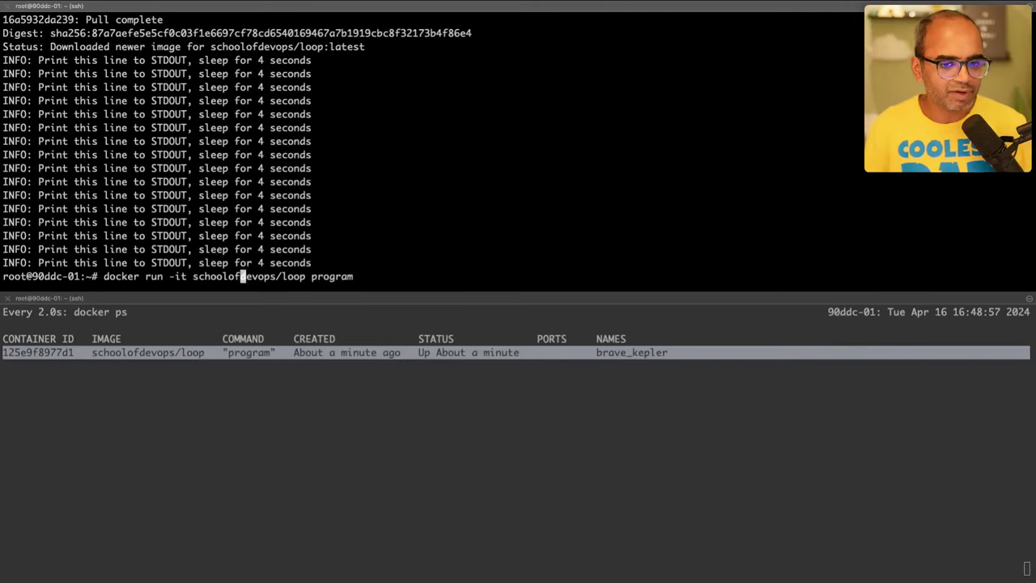
{"action": "key", "text": "BackSpace"}
{"action": "key", "text": "BackSpace"}
{"action": "key", "text": "BackSpace"}
{"action": "key", "text": "Return"}
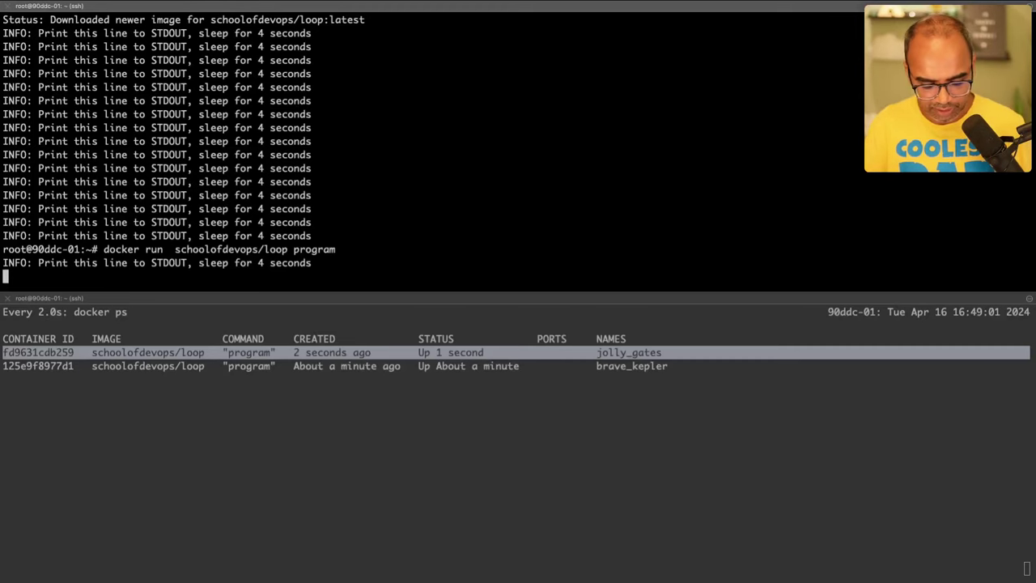
Step: Try to detach from the loop container started without -it, and interrupt it to get back to the shell
{"action": "key", "text": "ctrl+p"}
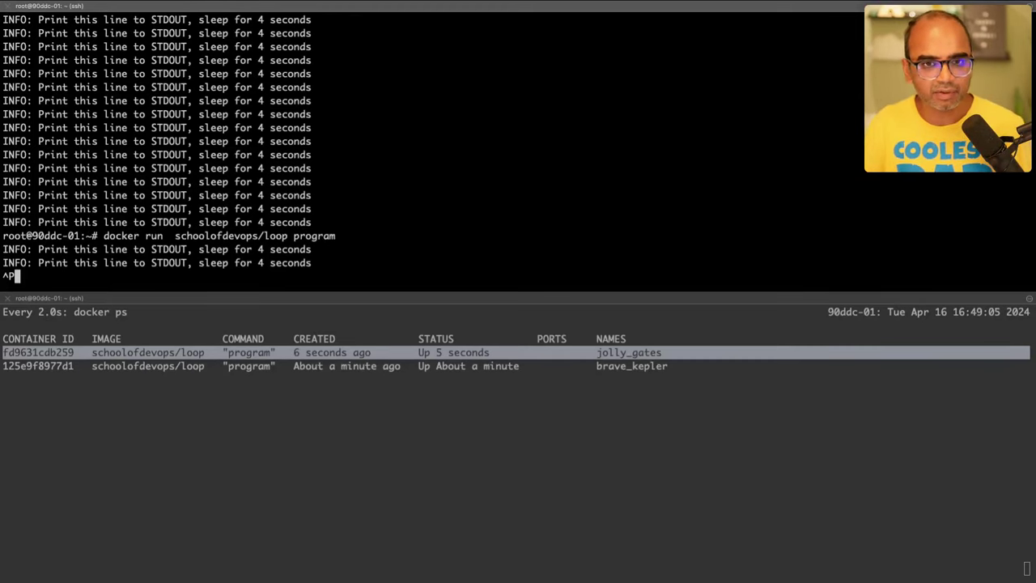
{"action": "key", "text": "ctrl+c"}
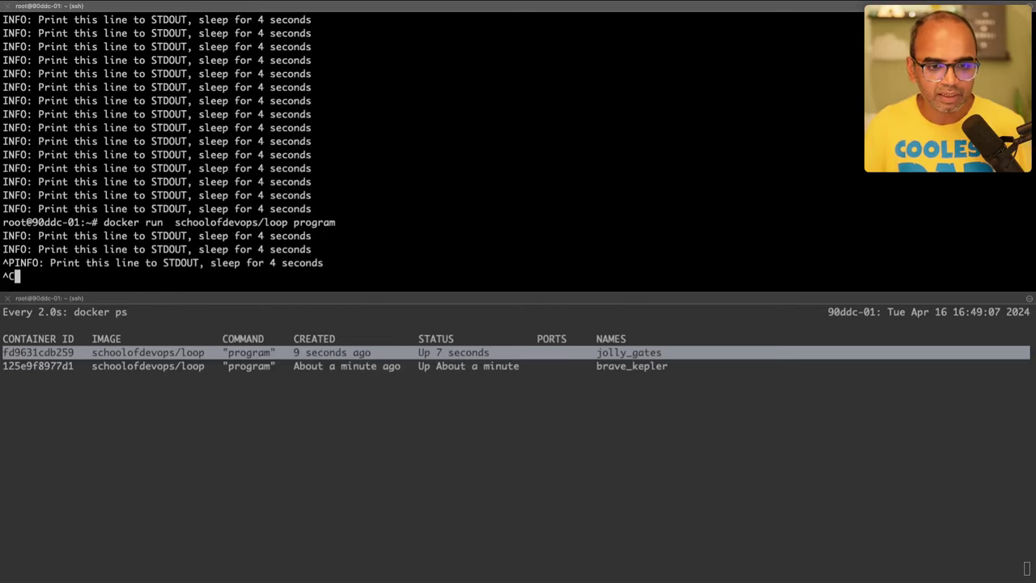
{"action": "left_click", "coordinate": [420, 354]}
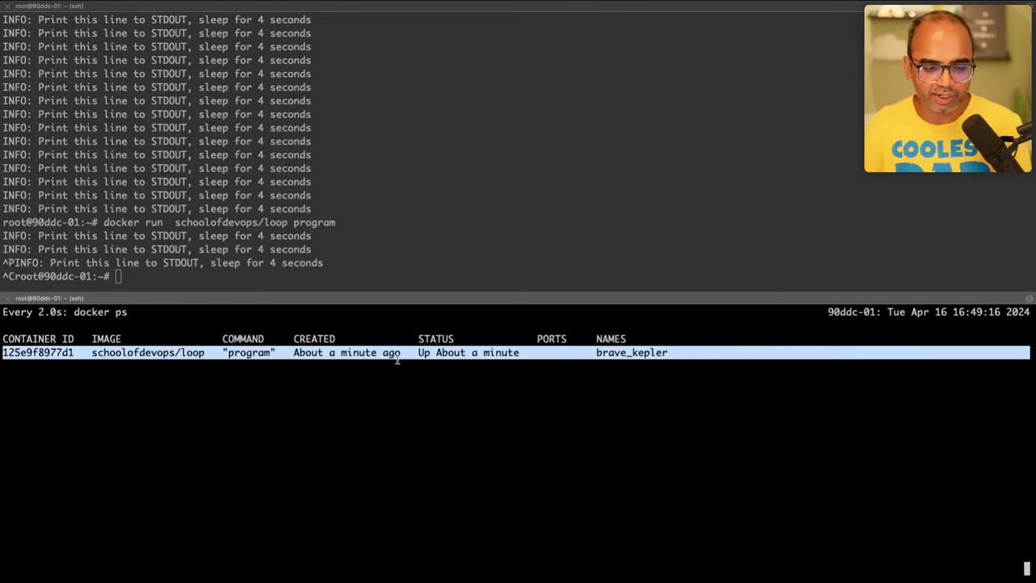
Step: Clear the command pane and launch a detached loop container with docker run -idt schoolofdevops/loop program
{"action": "left_click", "coordinate": [283, 190]}
{"action": "key", "text": "ctrl+l"}
{"action": "key", "text": "Up"}
{"action": "key", "text": "Up"}
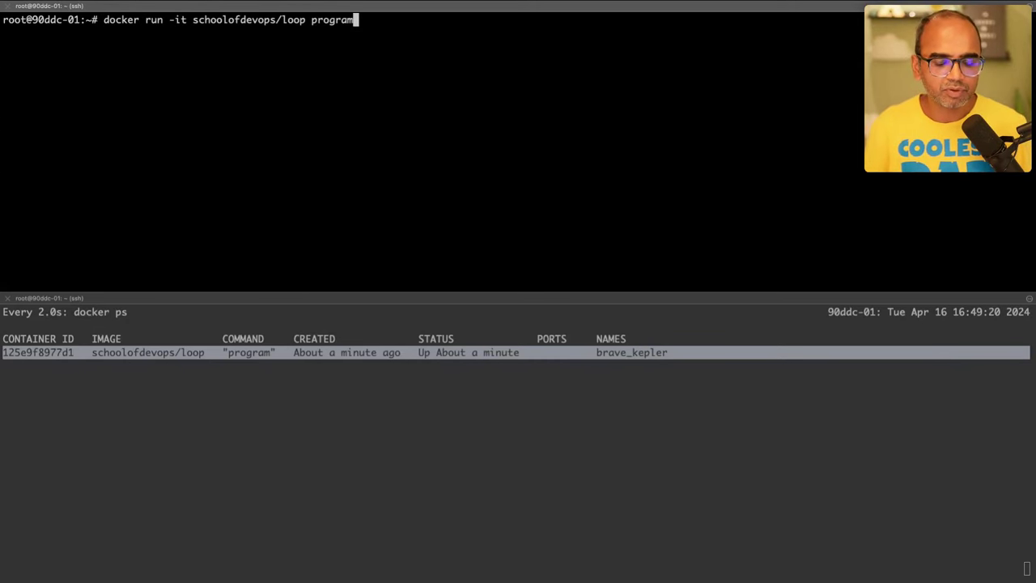
{"action": "key", "text": "ctrl+a"}
{"action": "key", "text": "Right"}
{"action": "key", "text": "Right"}
{"action": "key", "text": "Right"}
{"action": "key", "text": "Right"}
{"action": "key", "text": "Right"}
{"action": "key", "text": "Right"}
{"action": "key", "text": "Right"}
{"action": "key", "text": "Right"}
{"action": "key", "text": "Right"}
{"action": "key", "text": "Right"}
{"action": "key", "text": "Right"}
{"action": "key", "text": "Right"}
{"action": "key", "text": "Right"}
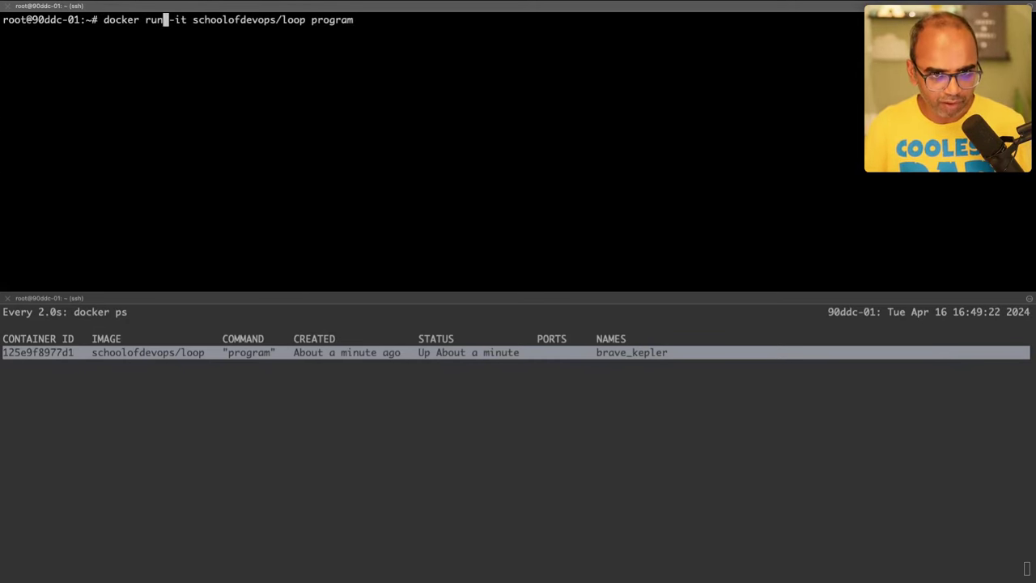
{"action": "type", "text": "d"}
{"action": "key", "text": "Return"}
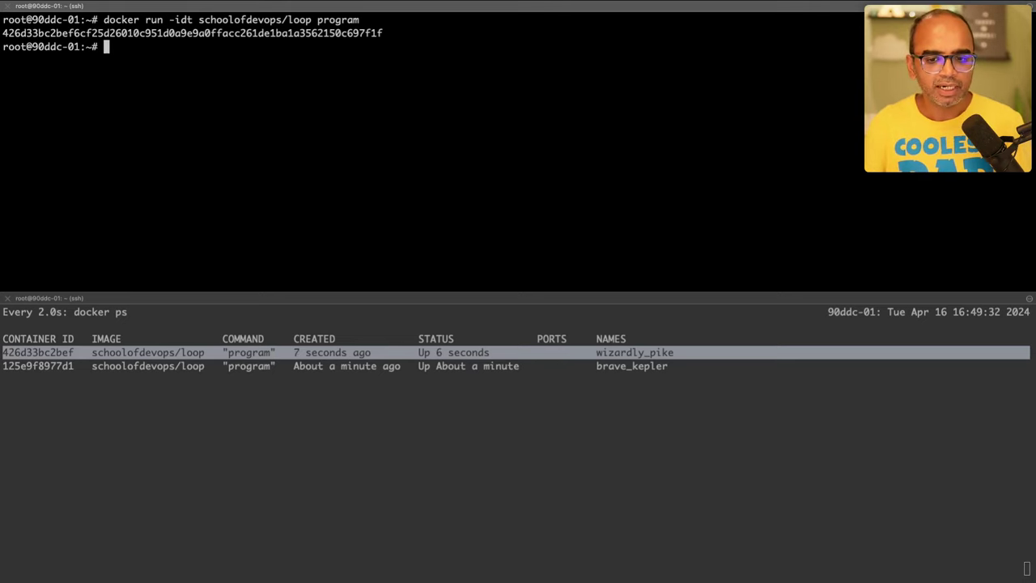
{"action": "left_click", "coordinate": [391, 356]}
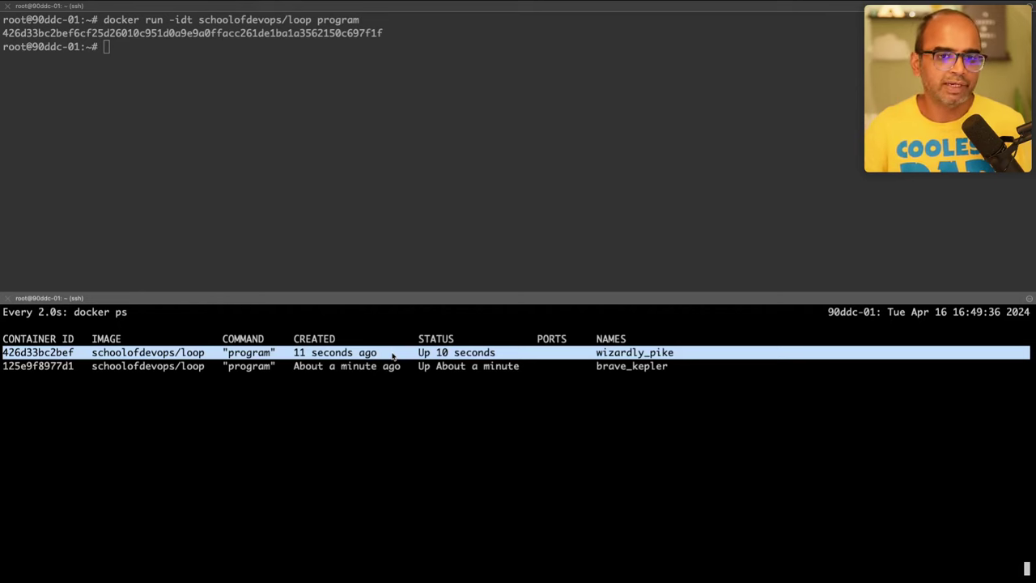
{"action": "left_click", "coordinate": [243, 184]}
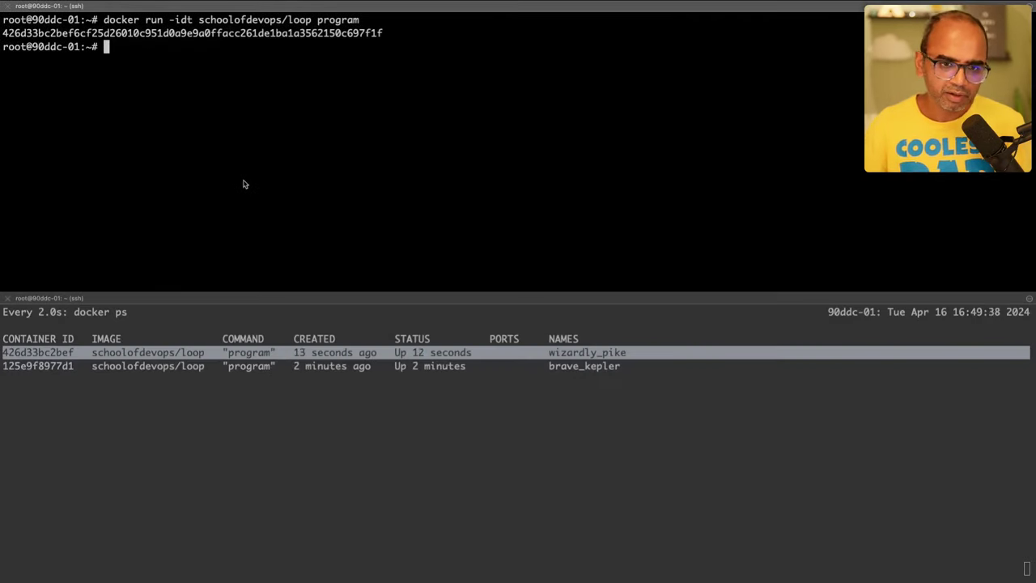
{"action": "type", "text": "docker "}
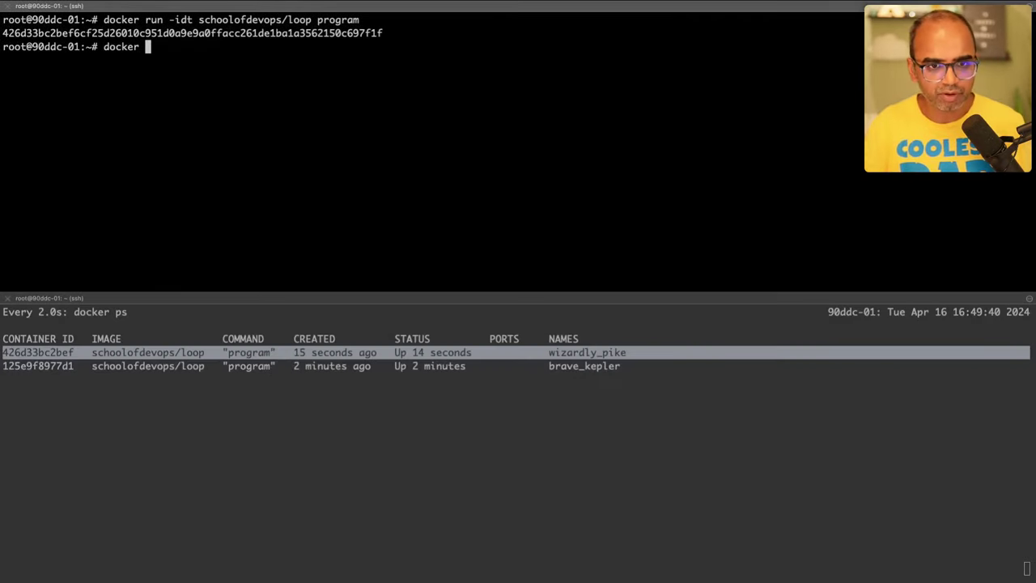
{"action": "type", "text": "attach"}
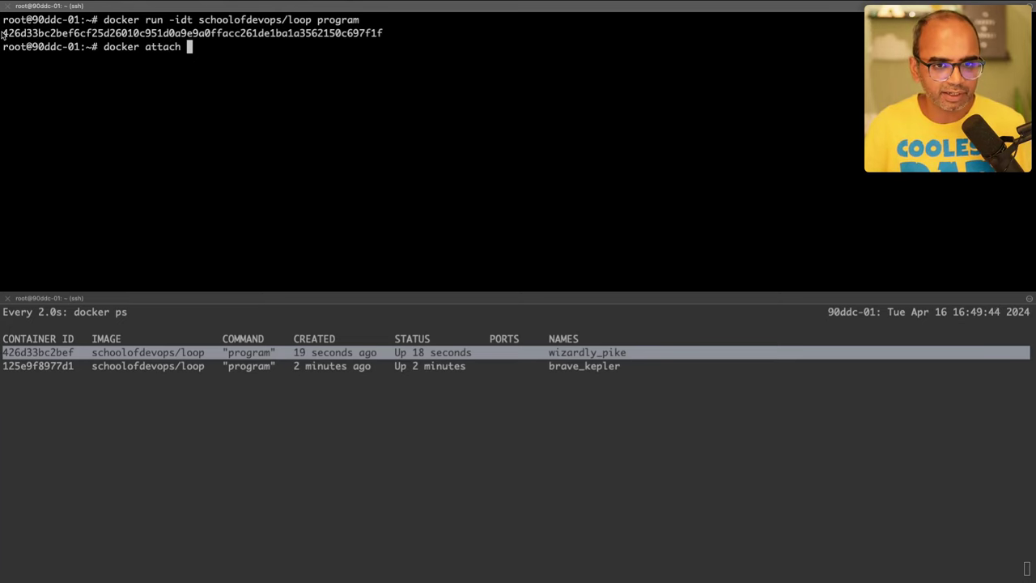
{"action": "key", "text": "ctrl+c"}
Step: List the running containers with docker ps and examine their IDs, the first three ID characters, and their names
{"action": "type", "text": "docker ps"}
{"action": "key", "text": "Return"}
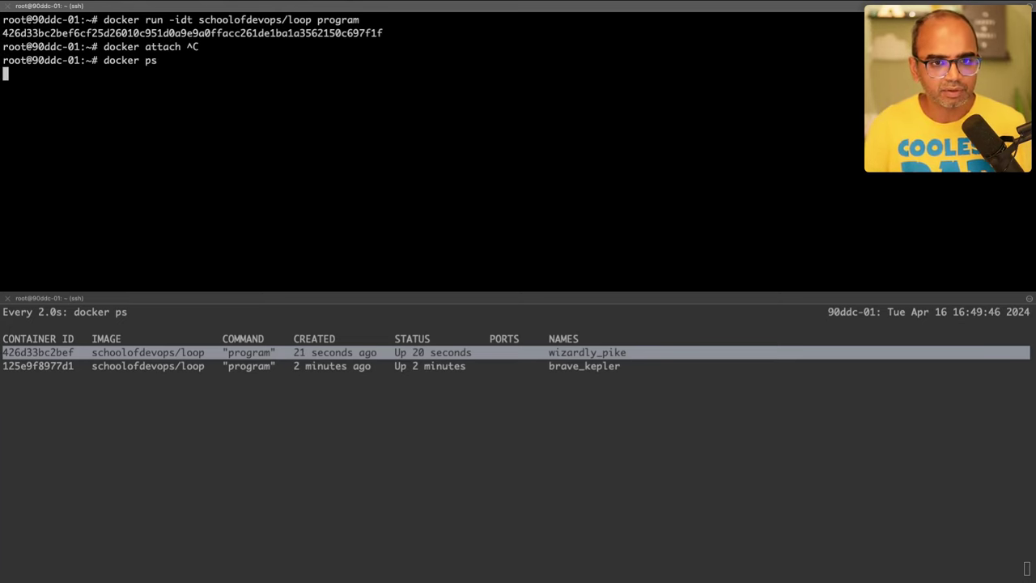
{"action": "double_click", "coordinate": [53, 87]}
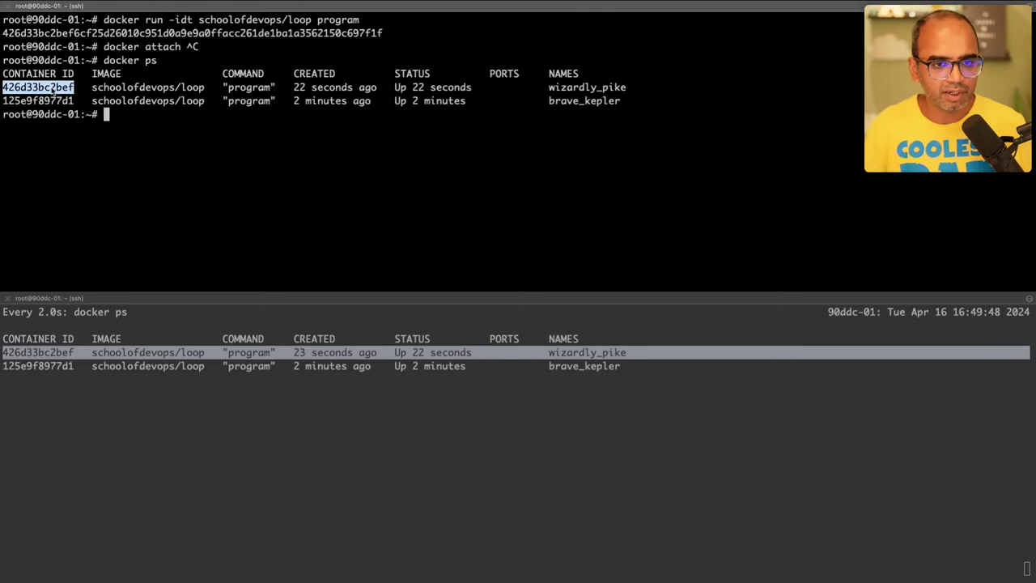
{"action": "double_click", "coordinate": [54, 88]}
{"action": "left_click", "coordinate": [603, 89]}
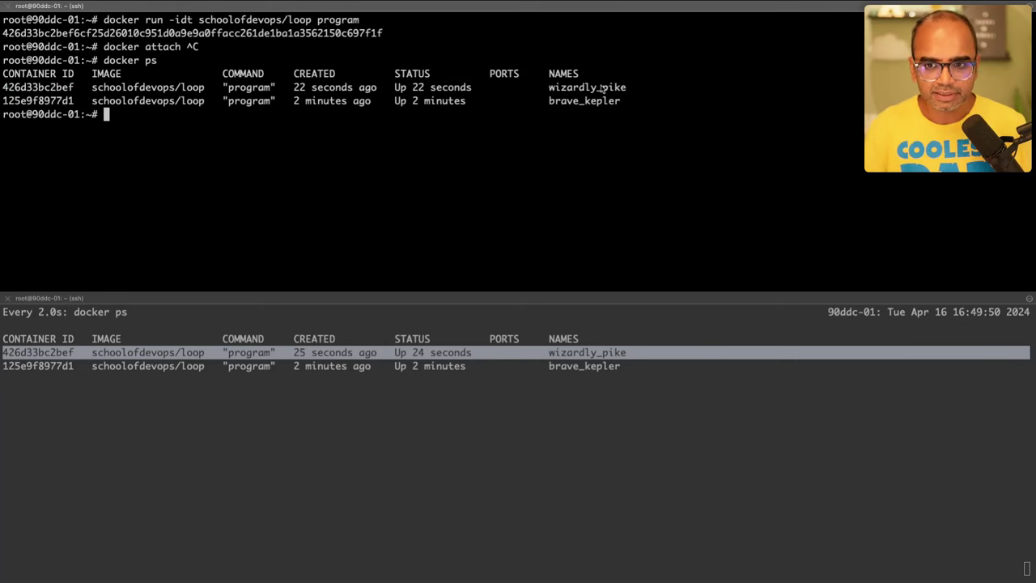
{"action": "double_click", "coordinate": [603, 89]}
{"action": "left_click", "coordinate": [6, 90]}
{"action": "mouse_move", "coordinate": [5, 90]}
{"action": "left_mouse_down"}
{"action": "mouse_move", "coordinate": [34, 90]}
{"action": "mouse_move", "coordinate": [8, 92]}
{"action": "mouse_move", "coordinate": [21, 95]}
{"action": "left_mouse_up"}
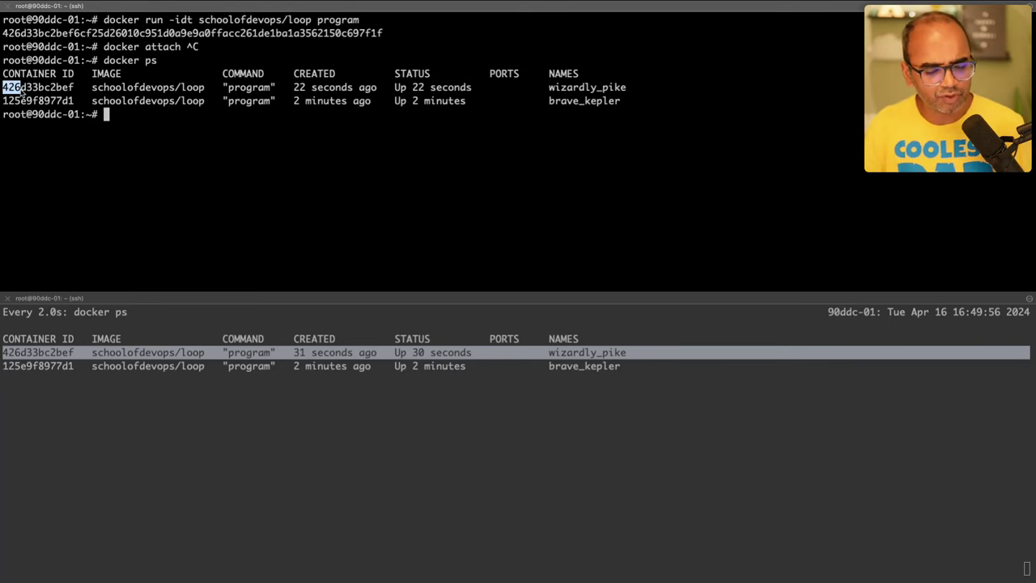
{"action": "left_click_drag", "start_coordinate": [3, 101], "coordinate": [24, 105]}
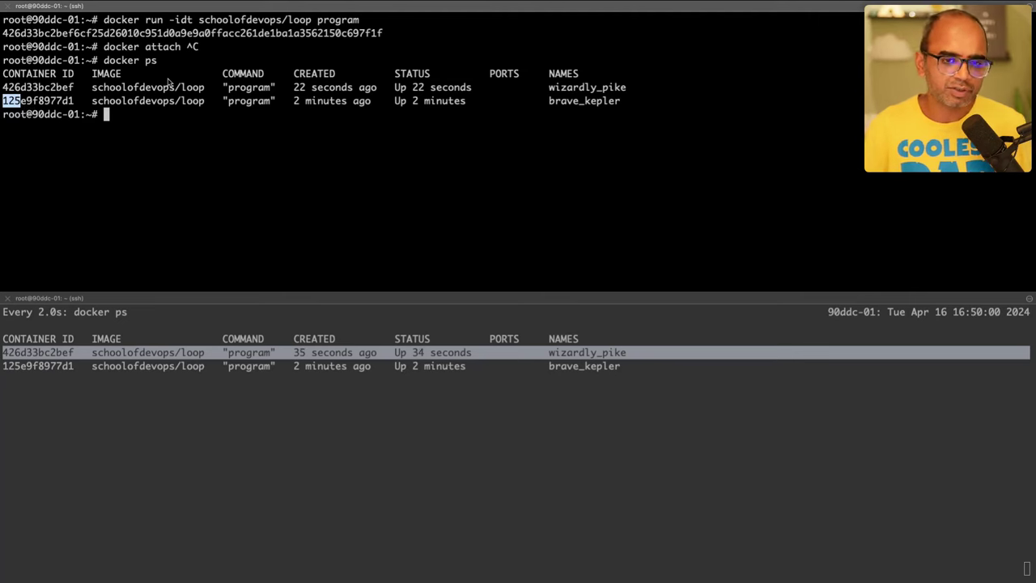
Step: Attach to the newest loop container by its short ID with docker attach 426
{"action": "type", "text": "docker attach"}
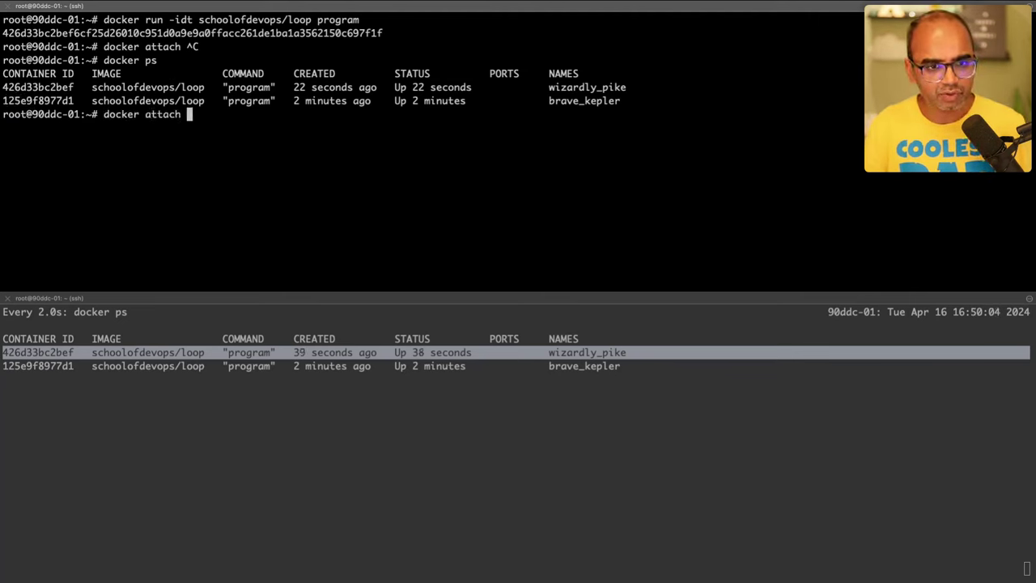
{"action": "type", "text": " 426"}
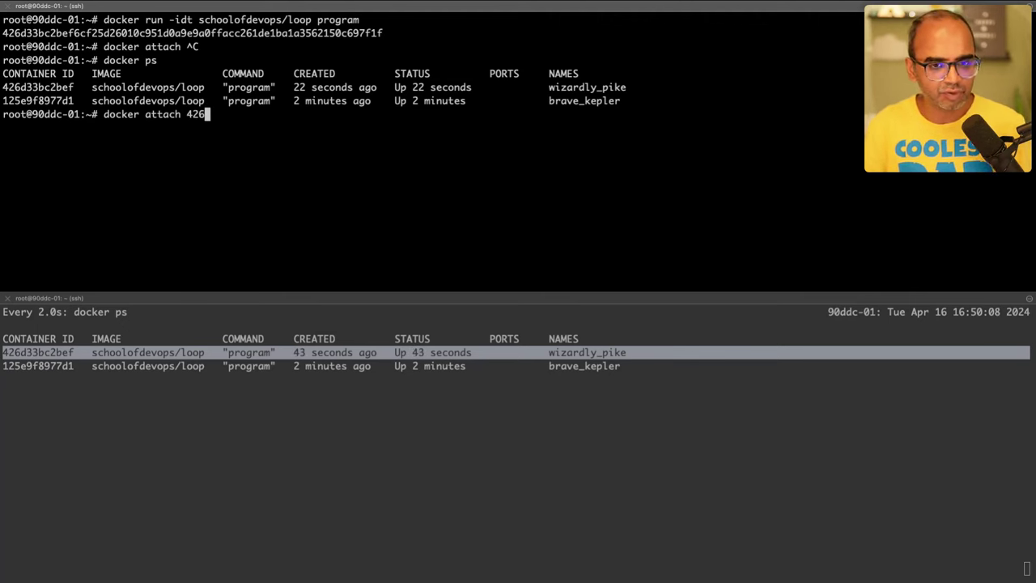
{"action": "double_click", "coordinate": [21, 89]}
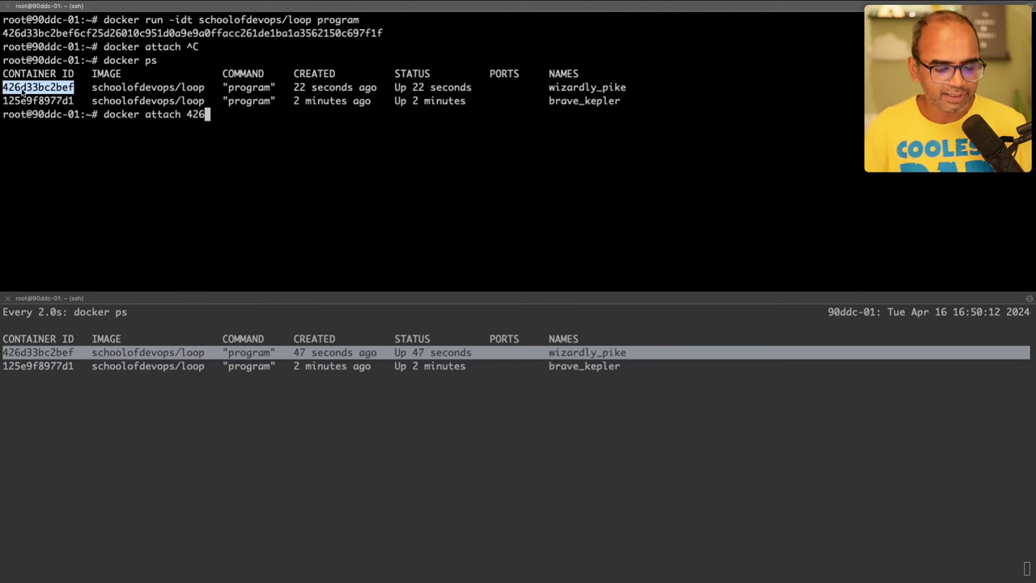
{"action": "double_click", "coordinate": [584, 92]}
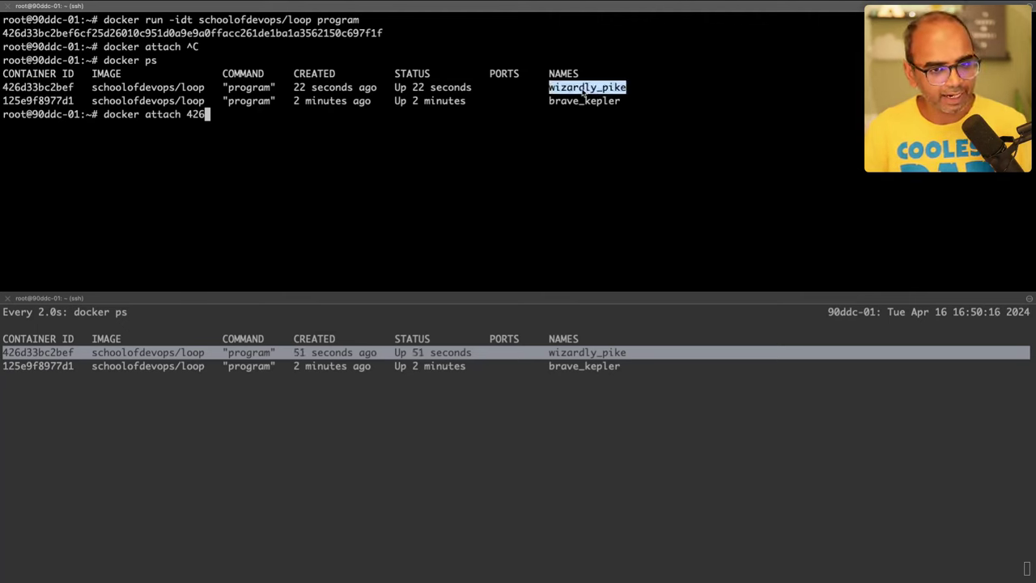
{"action": "key", "text": "Return"}
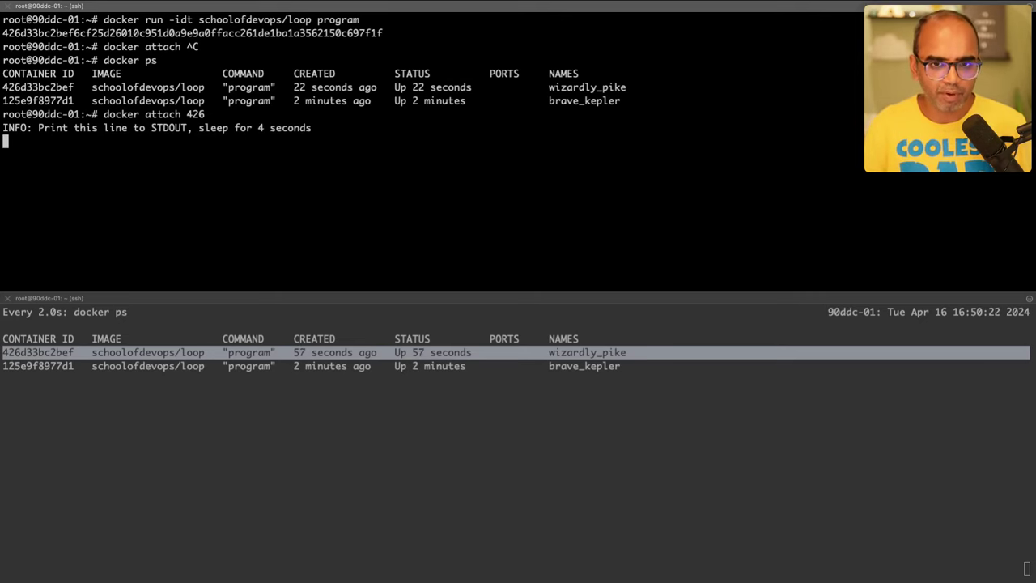
Step: Detach from container 426 without stopping it and review the -idt option in the earlier run command
{"action": "double_click", "coordinate": [329, 20]}
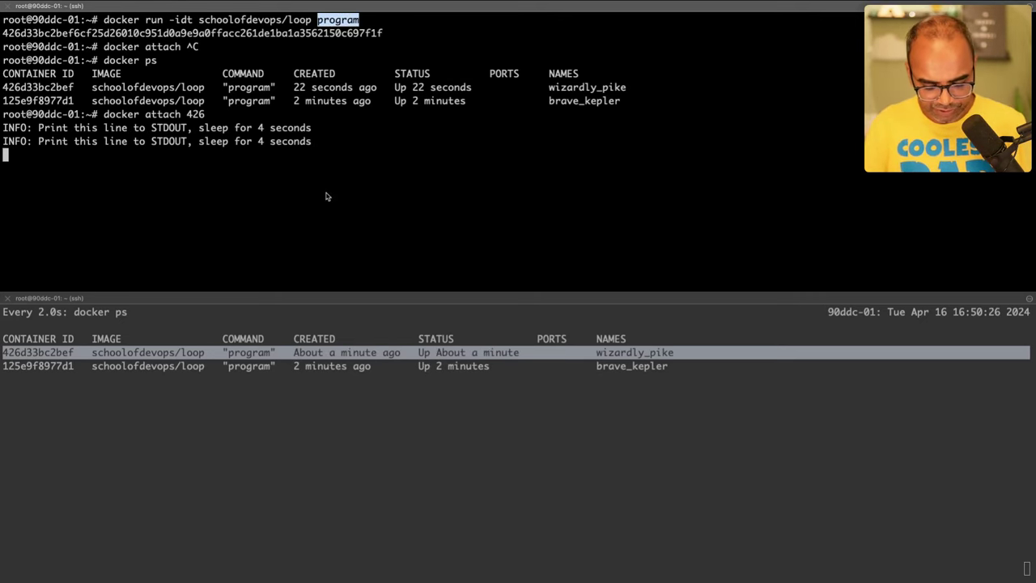
{"action": "key", "text": "ctrl+p"}
{"action": "key", "text": "ctrl+q"}
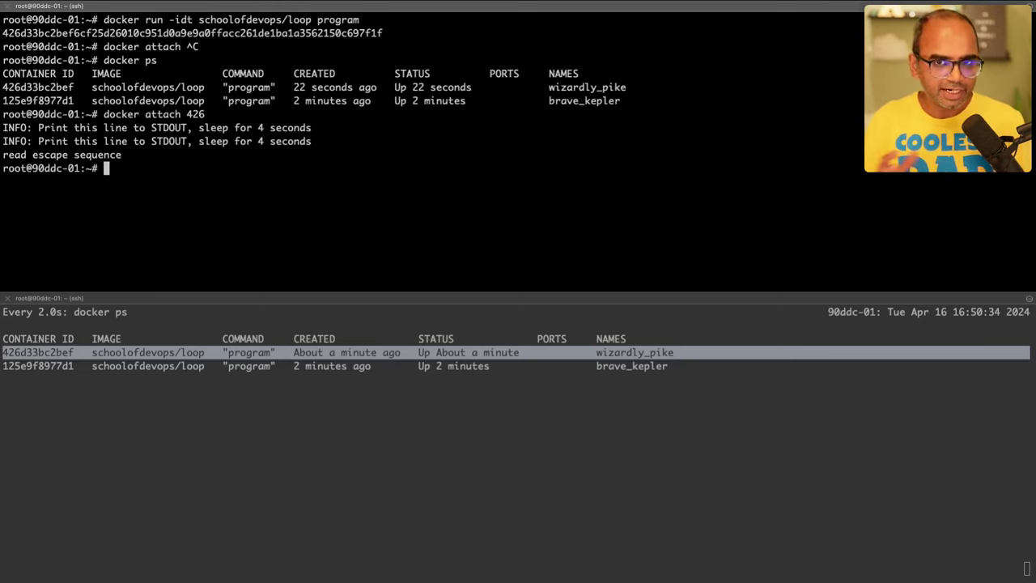
{"action": "left_click_drag", "start_coordinate": [169, 22], "coordinate": [200, 22]}
{"action": "double_click", "coordinate": [183, 22]}
Step: Clear the terminal and list the running containers with docker ps
{"action": "key", "text": "ctrl+l"}
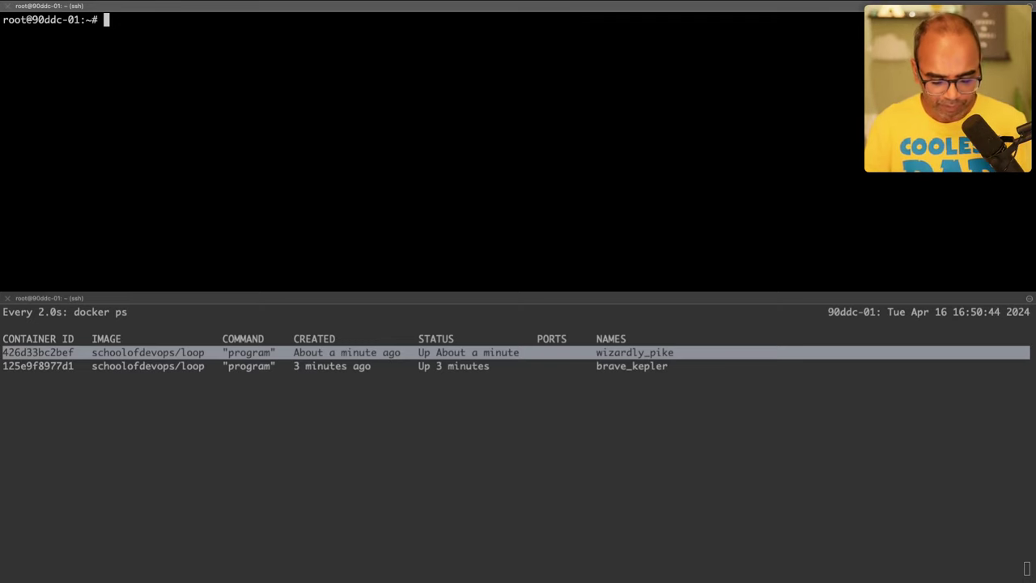
{"action": "type", "text": "docker ps"}
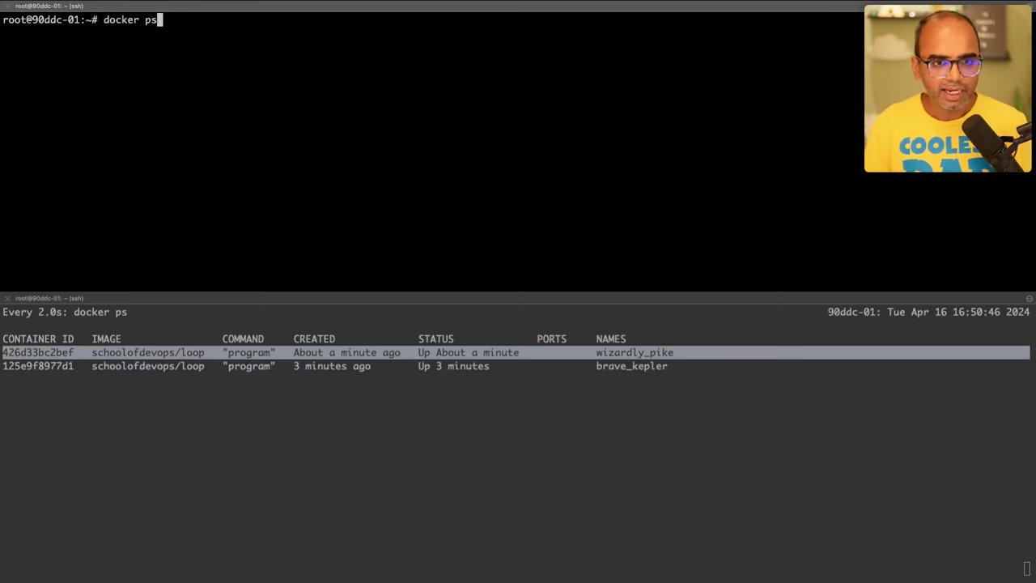
{"action": "key", "text": "Return"}
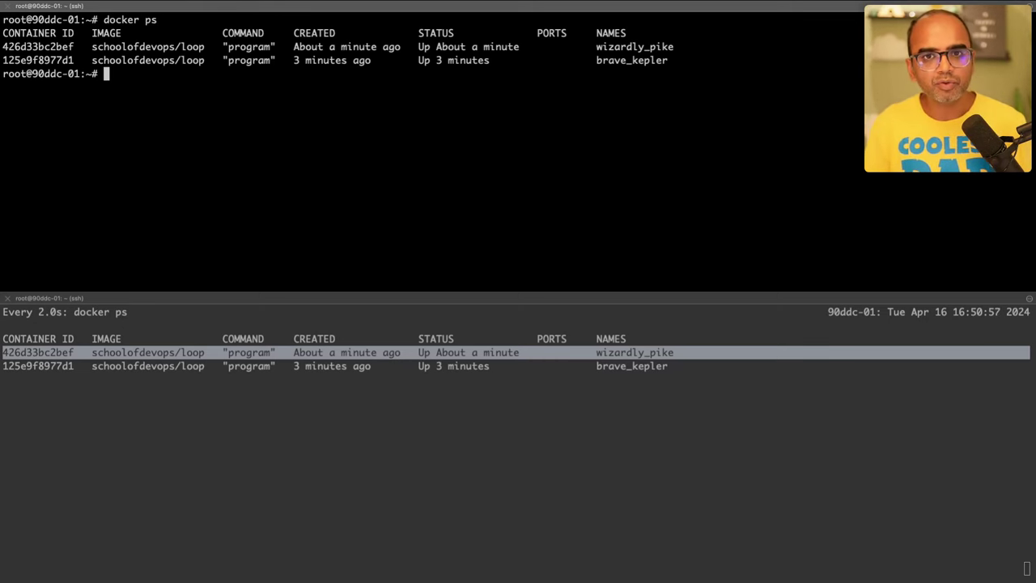
Step: Print the newest loop container's output with docker logs 426
{"action": "type", "text": "docker logs"}
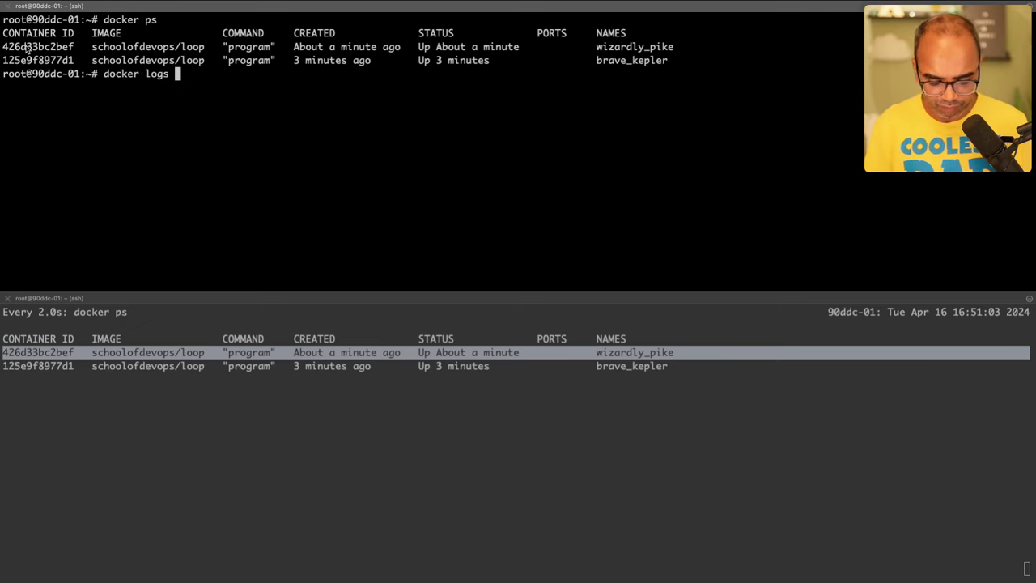
{"action": "type", "text": " 426"}
{"action": "key", "text": "Return"}
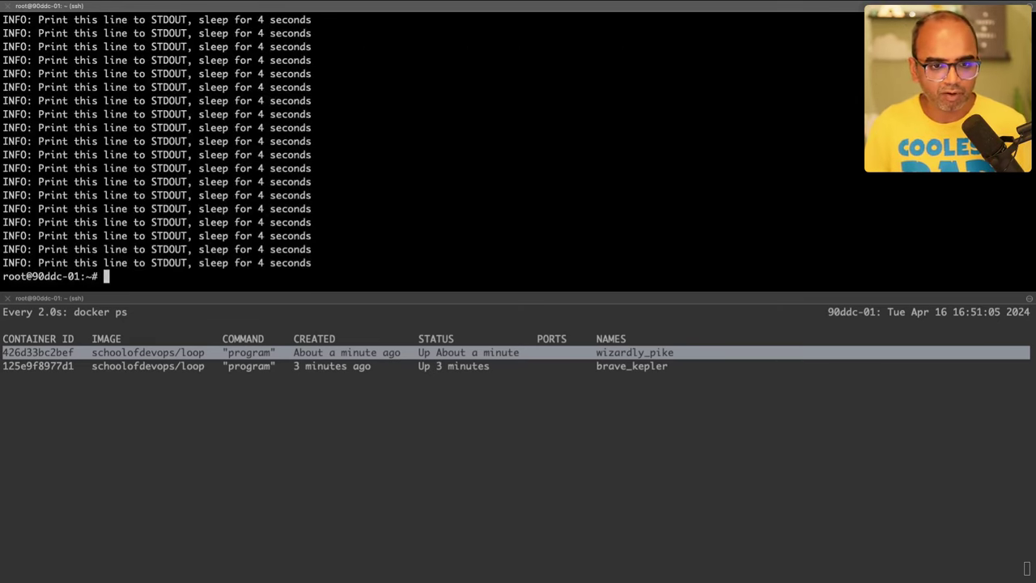
Step: Clear the terminal, follow the newest loop container's output live with docker logs -f 426, and stop following it
{"action": "key", "text": "ctrl+l"}
{"action": "key", "text": "Up"}
{"action": "key", "text": "Left"}
{"action": "key", "text": "Left"}
{"action": "key", "text": "Left"}
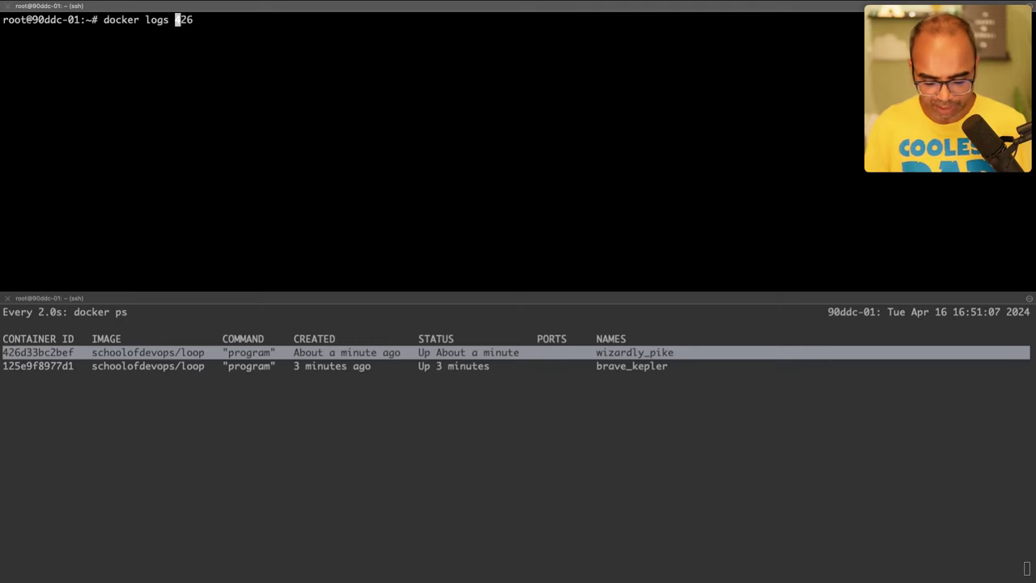
{"action": "type", "text": "-f"}
{"action": "key", "text": "Return"}
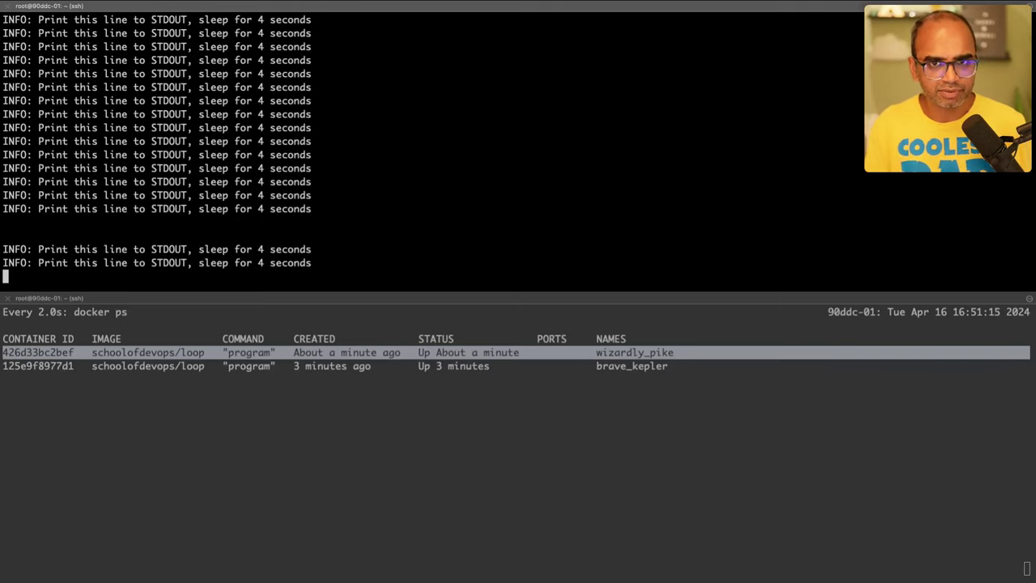
{"action": "key", "text": "ctrl+c"}
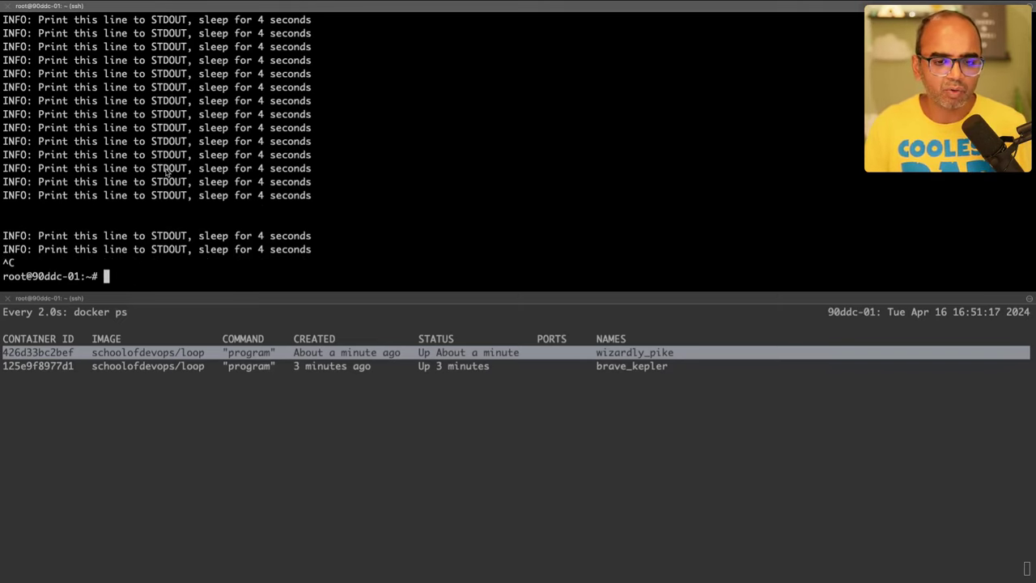
{"action": "key", "text": "super+Tab"}
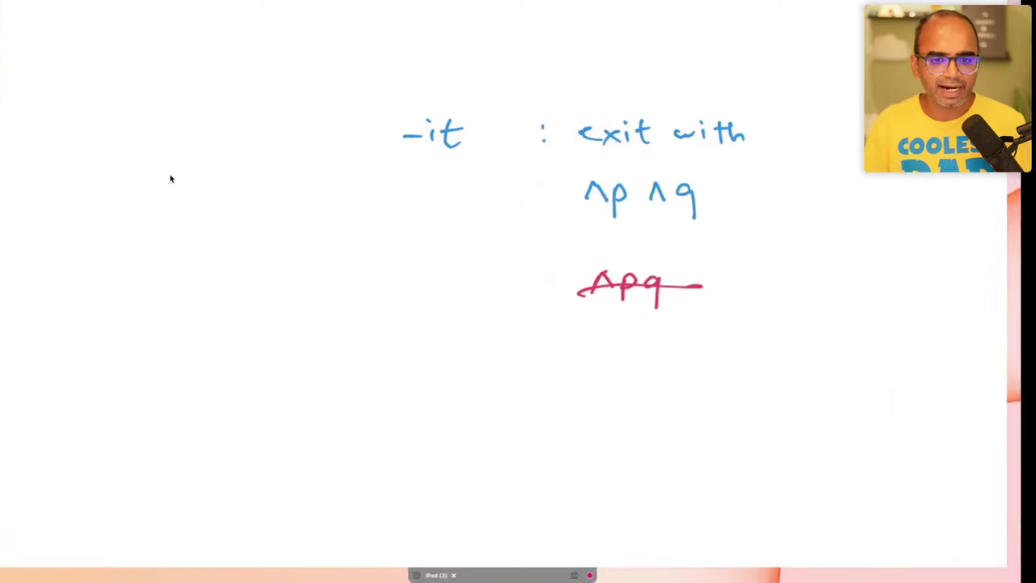
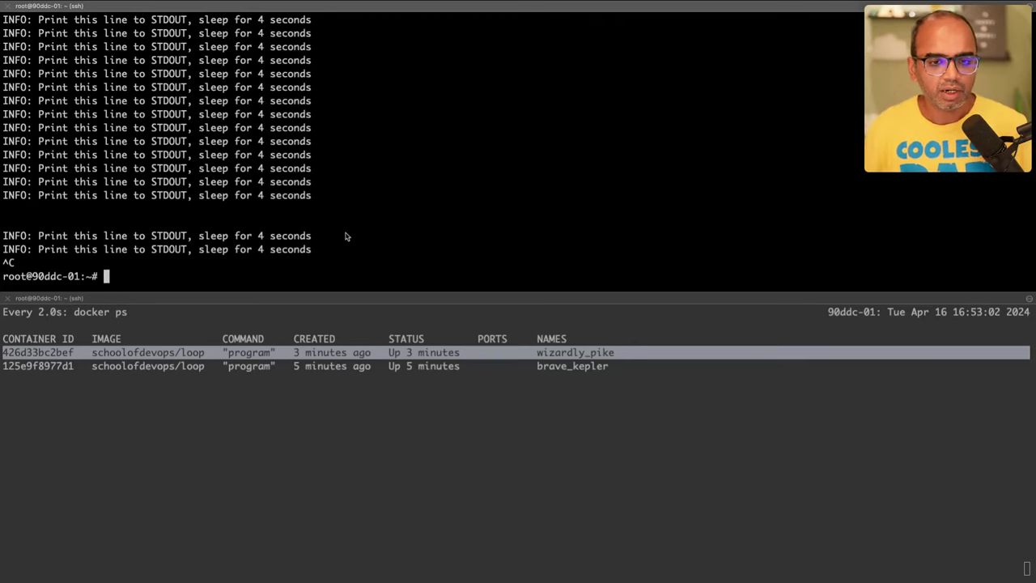
Step: Follow container 426's logs again with docker logs -f 426, highlight the first lines of the output, and stop following
{"action": "key", "text": "Up"}
{"action": "key", "text": "Return"}
{"action": "scroll", "coordinate": [344, 232], "scroll_direction": "up", "scroll_amount": 5}
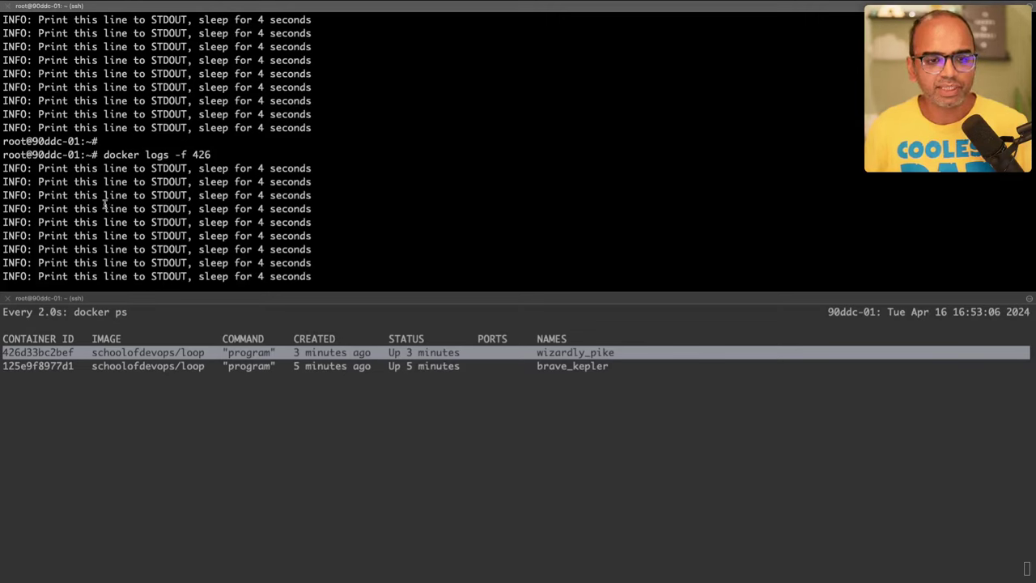
{"action": "left_click_drag", "start_coordinate": [2, 170], "coordinate": [331, 252]}
{"action": "scroll", "coordinate": [329, 254], "scroll_direction": "down", "scroll_amount": 2}
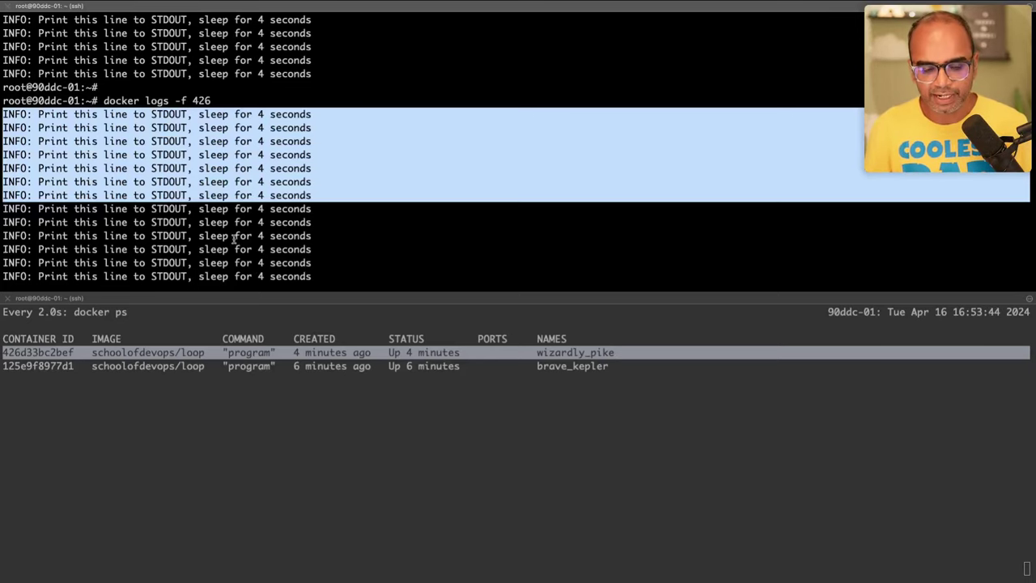
{"action": "scroll", "coordinate": [234, 237], "scroll_direction": "down", "scroll_amount": 3}
{"action": "key", "text": "ctrl+c"}
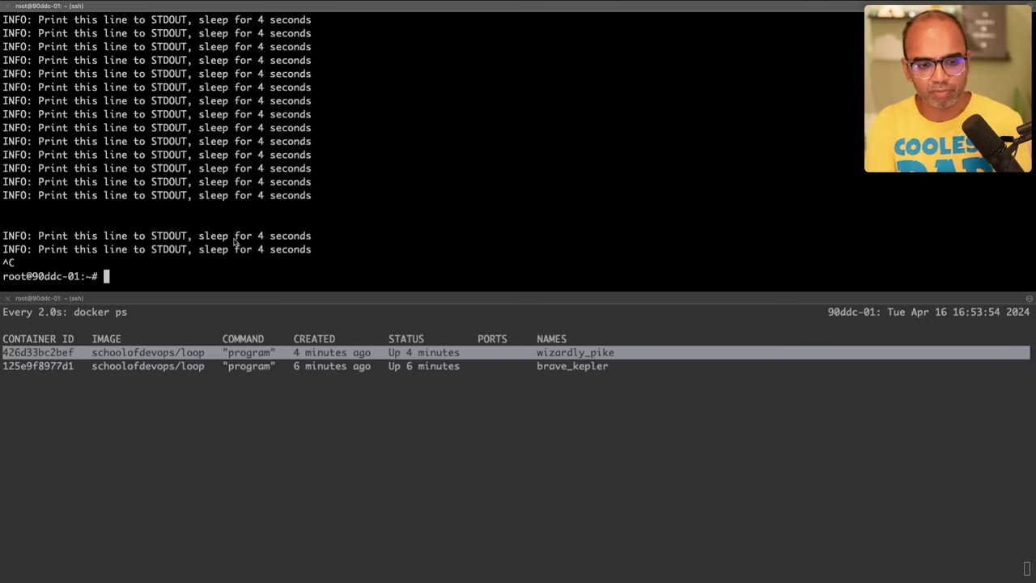
Step: Switch to the browser, search Google for dockly in a new tab, and open the lirantal/dockly GitHub repository
{"action": "key", "text": "super+Tab"}
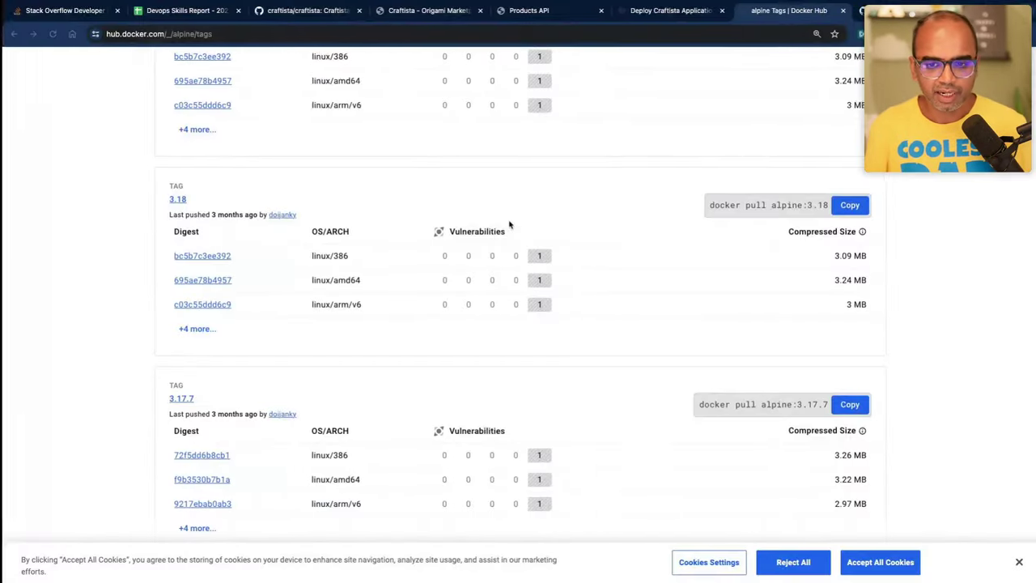
{"action": "key", "text": "ctrl+Tab"}
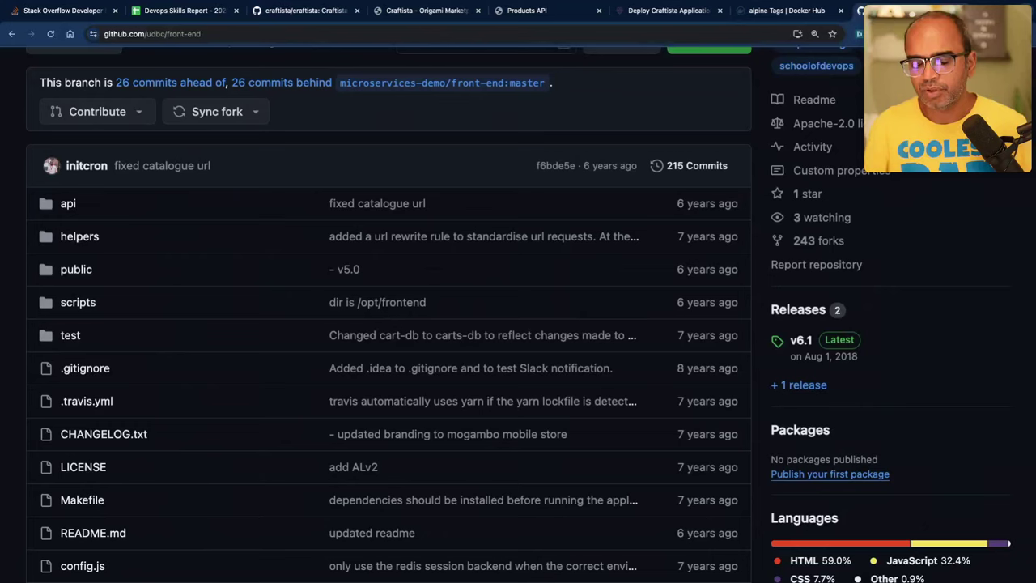
{"action": "key", "text": "ctrl+t"}
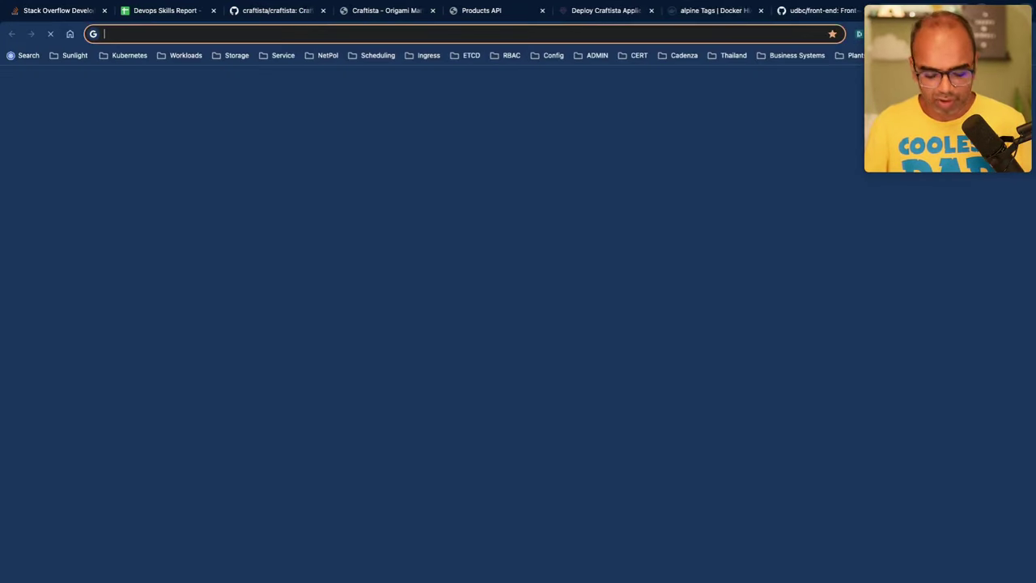
{"action": "type", "text": "dockly"}
{"action": "key", "text": "Return"}
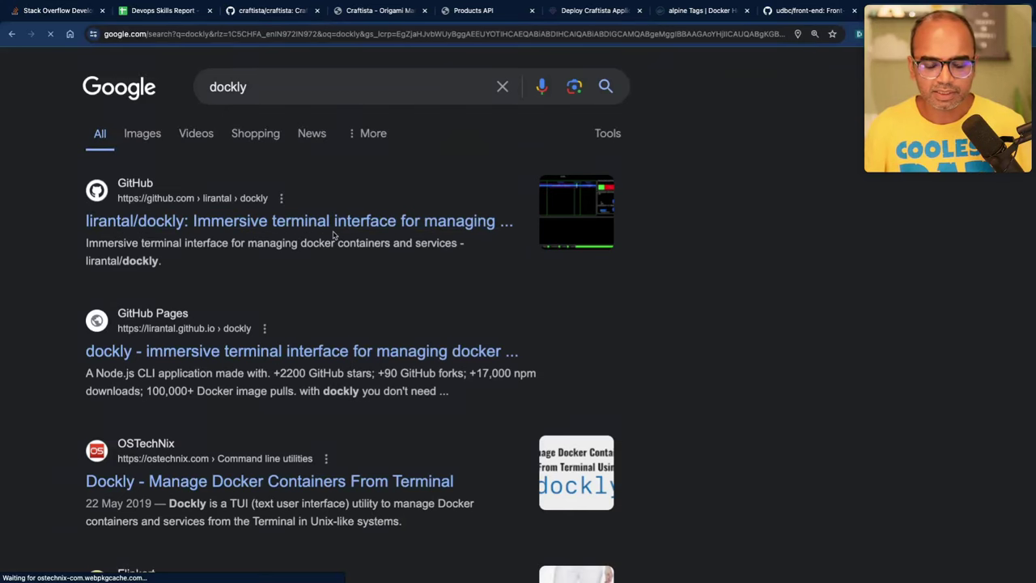
{"action": "left_click", "coordinate": [334, 232]}
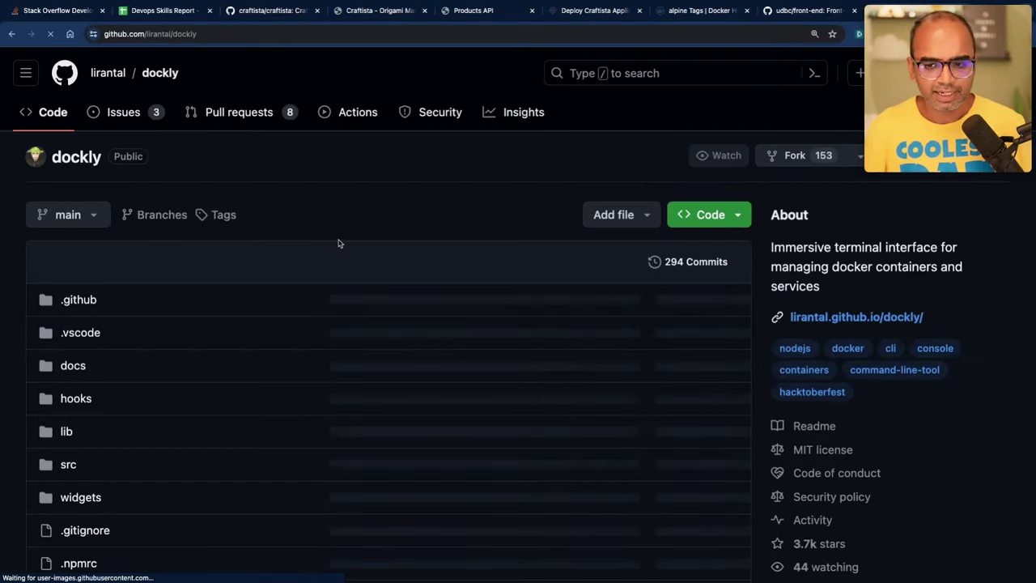
Step: Find the README's Run from docker section and copy its docker run command for lirantal/dockly
{"action": "scroll", "coordinate": [338, 243], "scroll_direction": "down", "scroll_amount": 6}
{"action": "scroll", "coordinate": [339, 243], "scroll_direction": "down", "scroll_amount": 12}
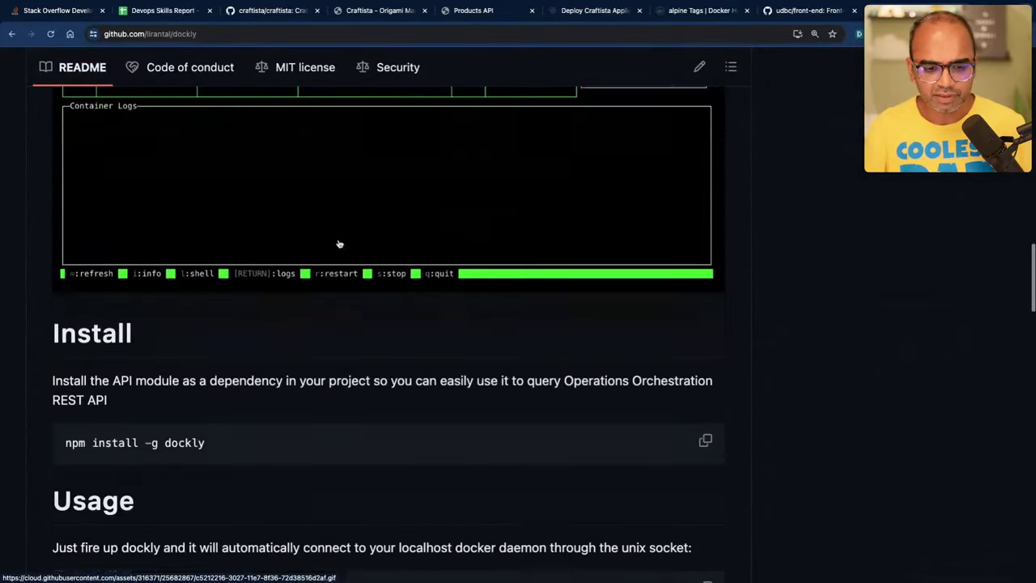
{"action": "scroll", "coordinate": [338, 243], "scroll_direction": "down", "scroll_amount": 12}
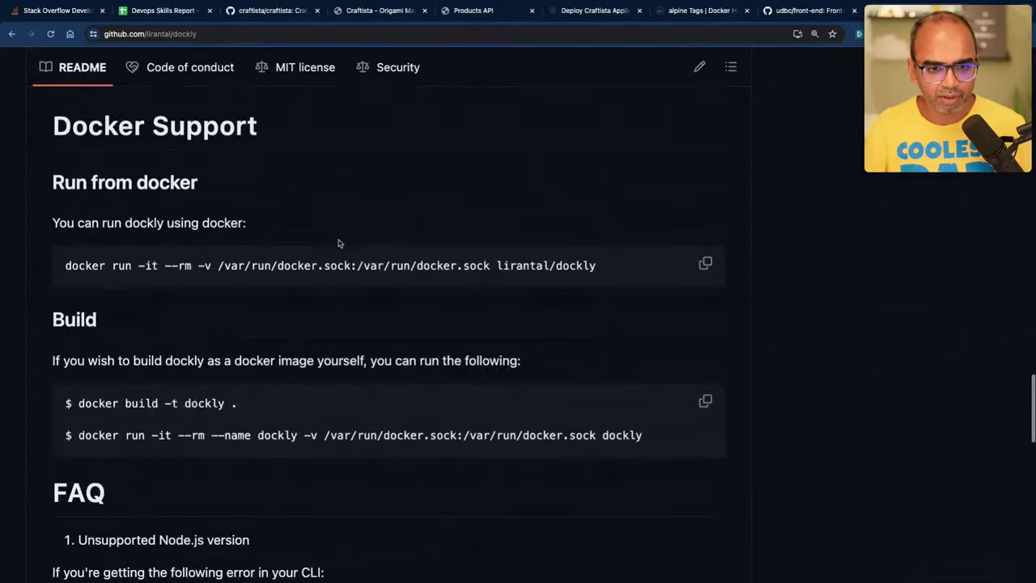
{"action": "triple_click", "coordinate": [254, 265]}
{"action": "scroll", "coordinate": [256, 263], "scroll_direction": "down", "scroll_amount": 1}
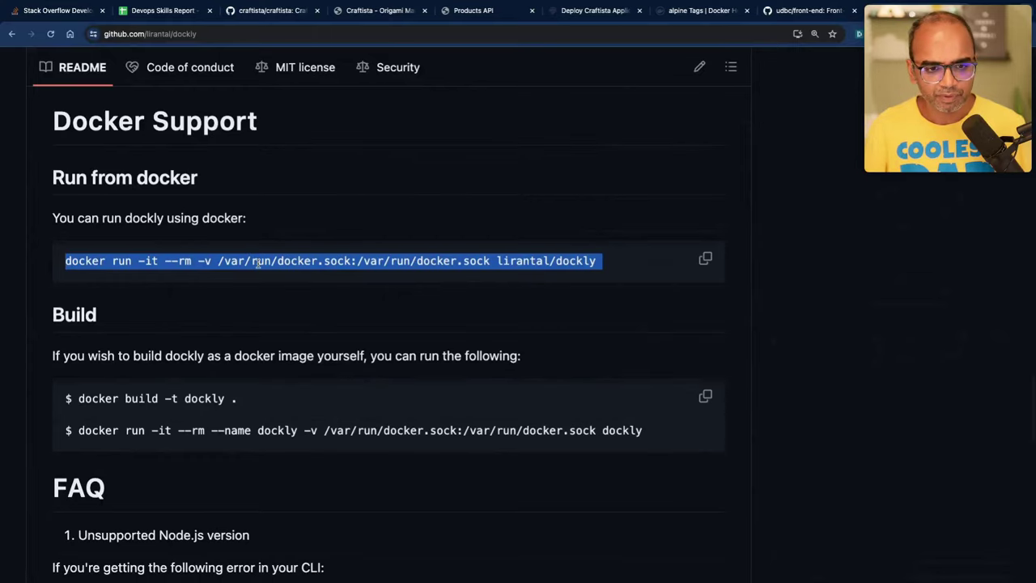
Step: Run docker run -it --rm -v /var/run/docker.sock:/var/run/docker.sock lirantal/dockly in the terminal and enlarge its pane
{"action": "key", "text": "super+Tab"}
{"action": "key", "text": "super+v"}
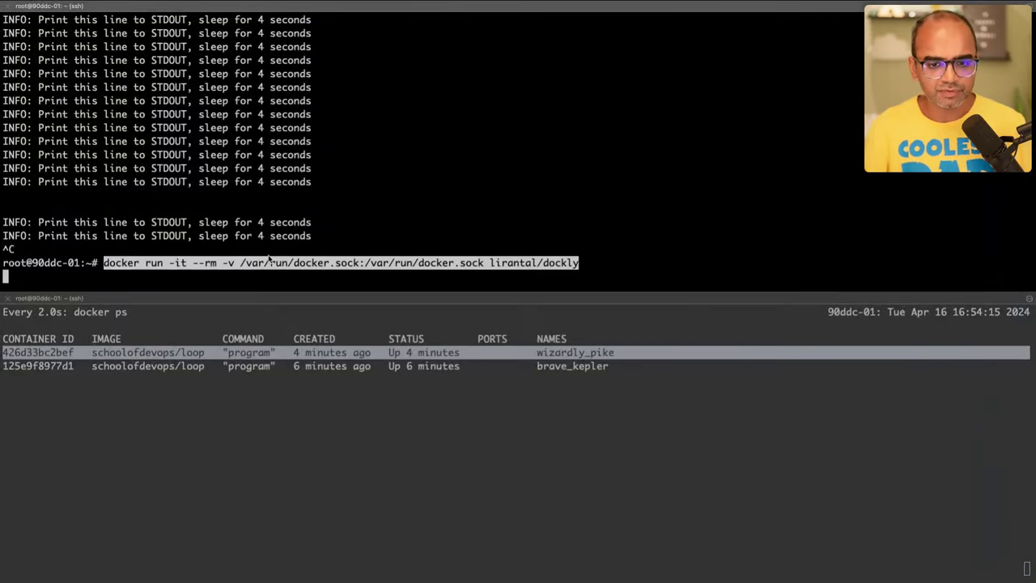
{"action": "key", "text": "Return"}
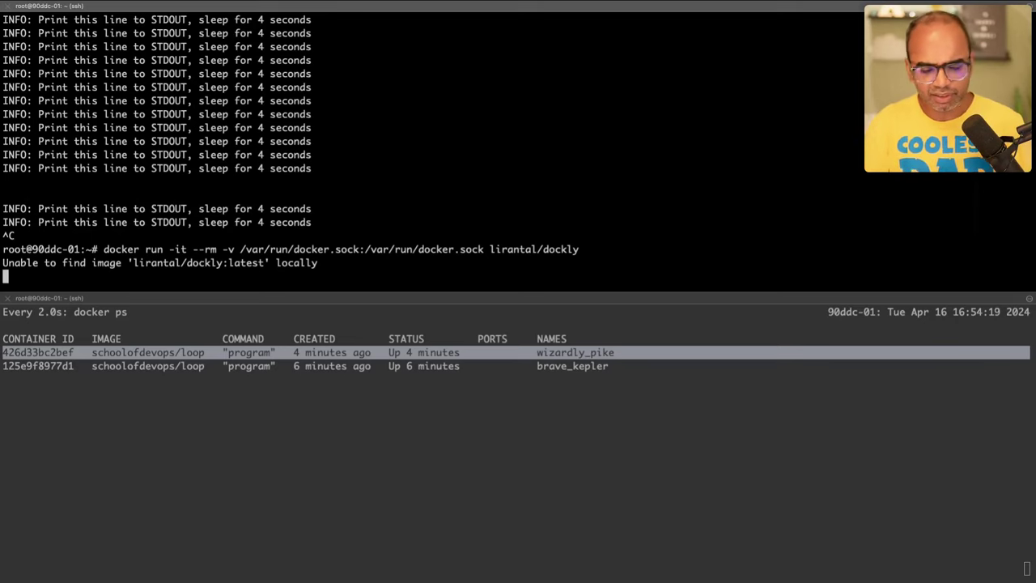
{"action": "scroll", "coordinate": [277, 260], "scroll_direction": "up", "scroll_amount": 1}
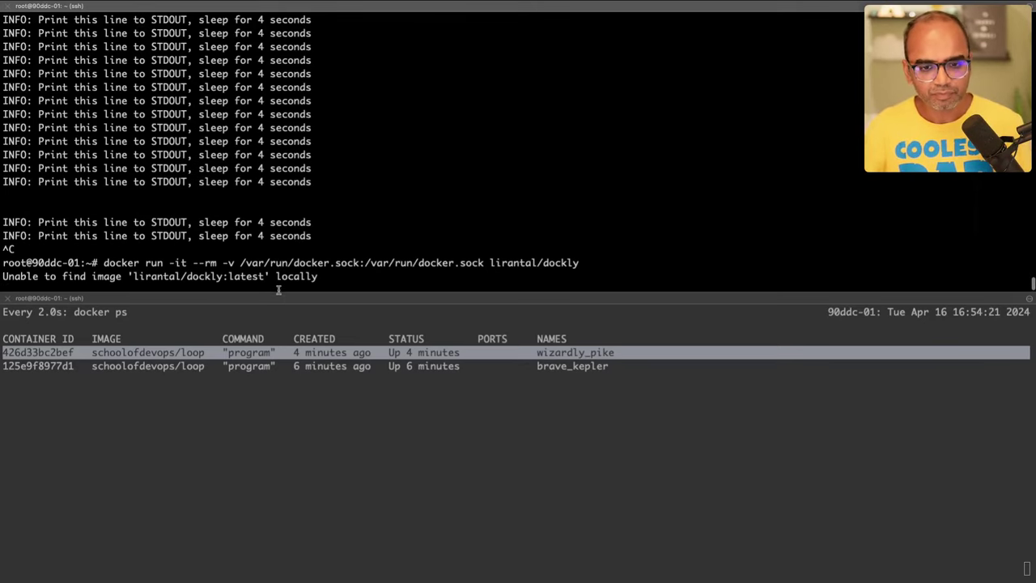
{"action": "left_click_drag", "start_coordinate": [277, 292], "coordinate": [284, 347]}
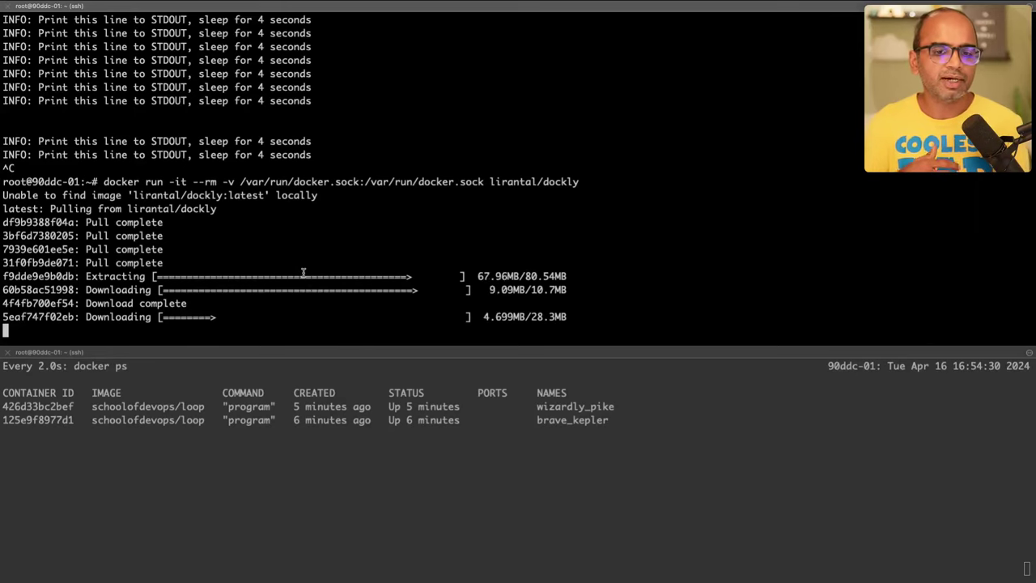
{"action": "double_click", "coordinate": [172, 181]}
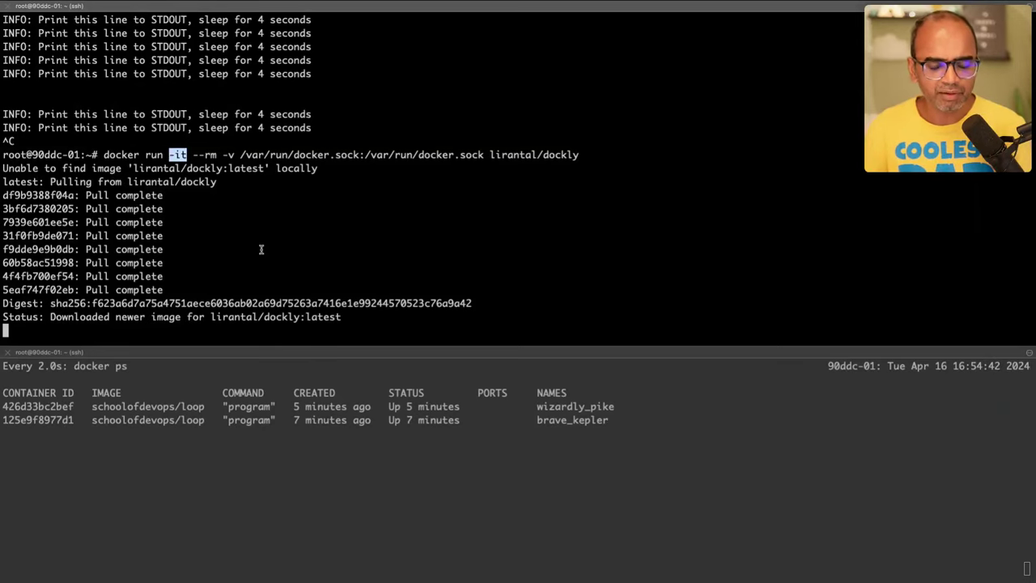
Step: Select the jolly_gates container in Dockly's container list and show its logs
{"action": "key", "text": "Down"}
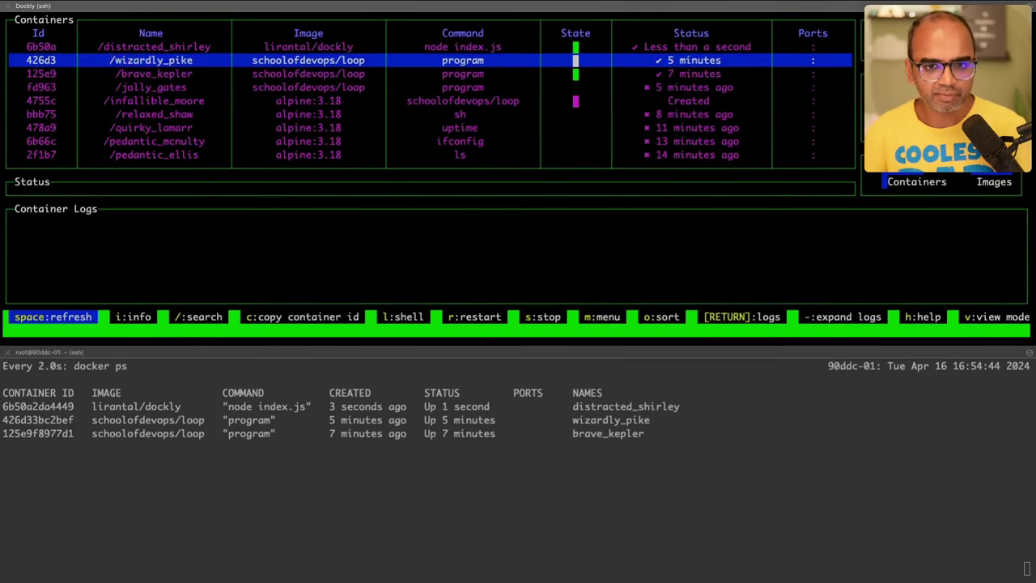
{"action": "key", "text": "Down"}
{"action": "key", "text": "Down"}
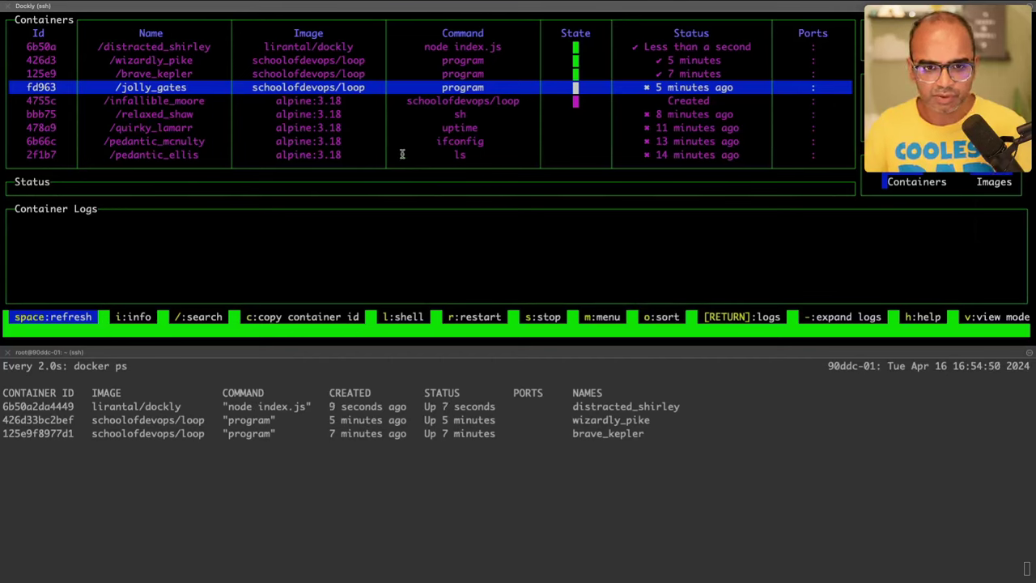
{"action": "key", "text": "Return"}
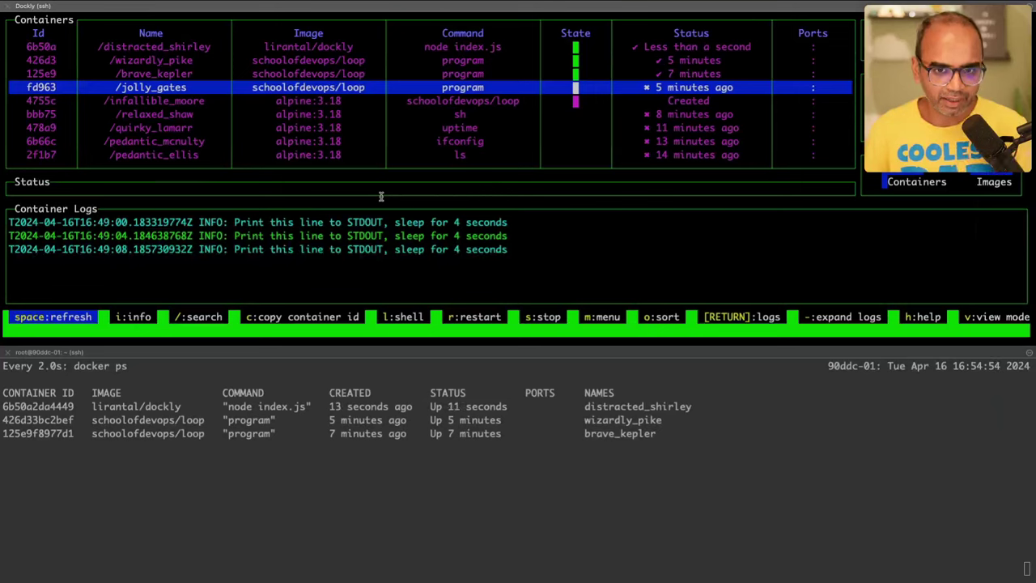
Step: Show the container info for infallible_moore, quit Dockly, and highlight the -it option in its run command
{"action": "key", "text": "Down"}
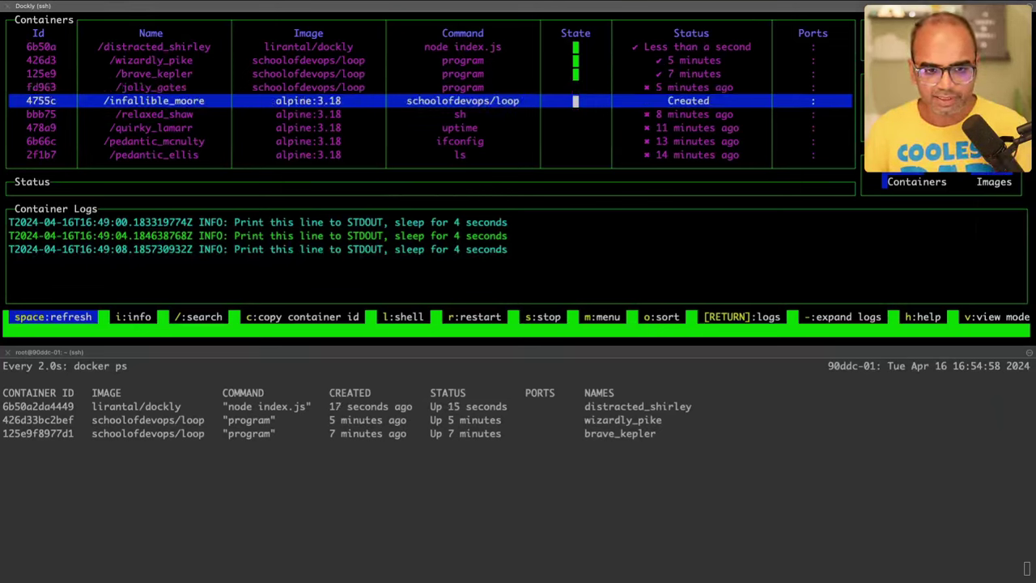
{"action": "key", "text": "i"}
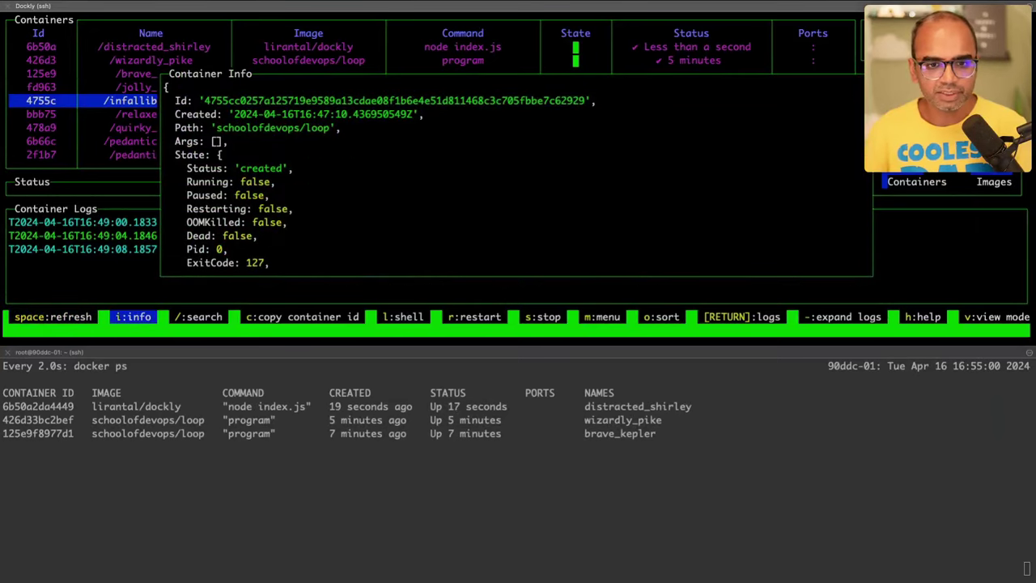
{"action": "key", "text": "Escape"}
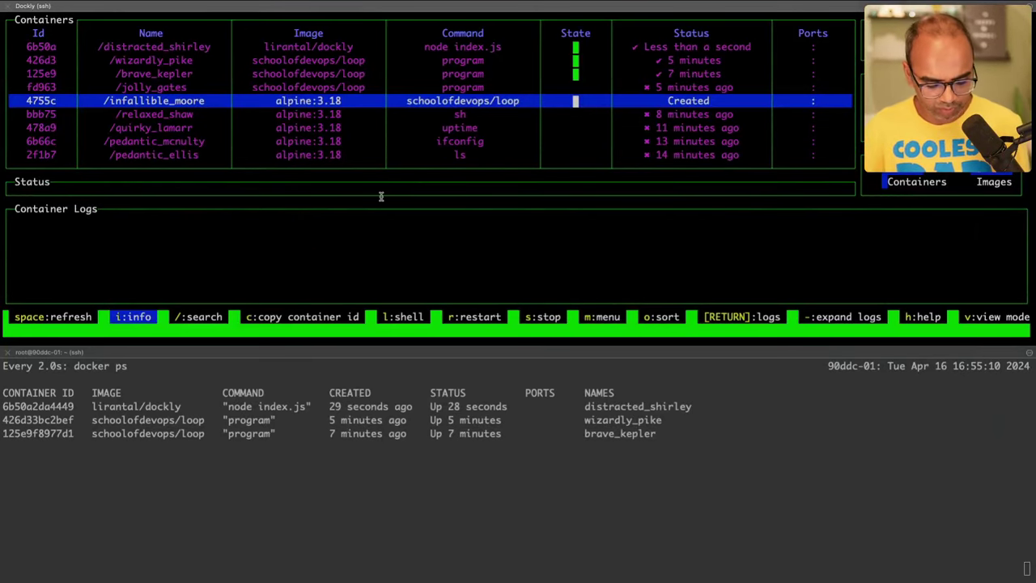
{"action": "key", "text": "q"}
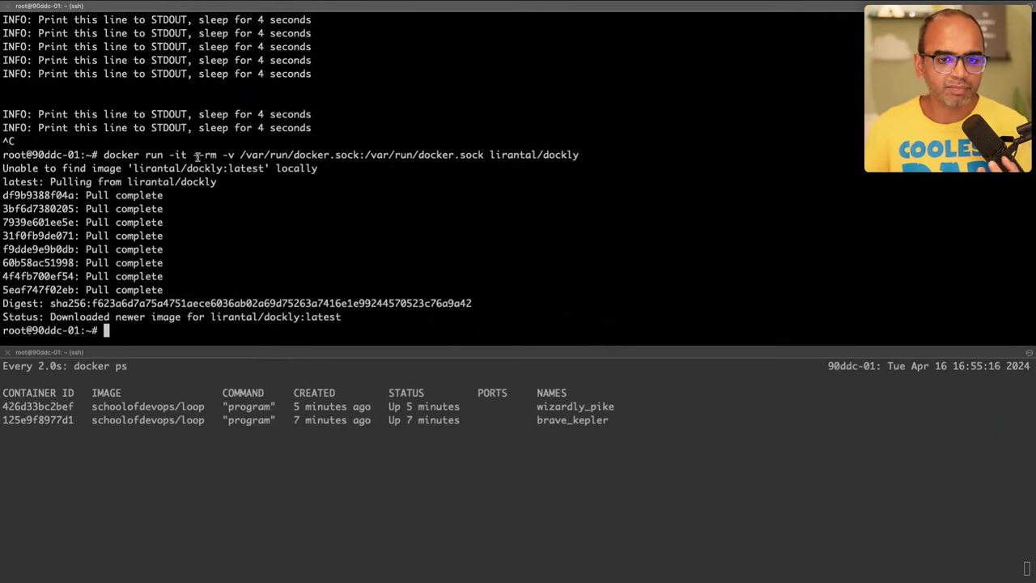
{"action": "left_click_drag", "start_coordinate": [169, 155], "coordinate": [188, 155]}
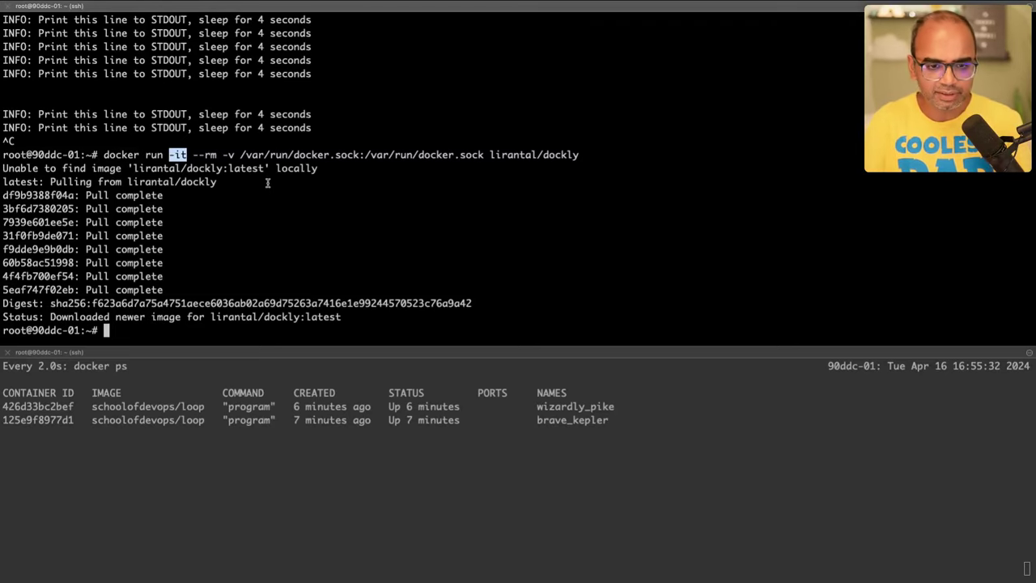
Step: Recall docker logs -f 426 from the command history, follow the container's output, and stop following it
{"action": "key", "text": "ctrl+r"}
{"action": "type", "text": "logs"}
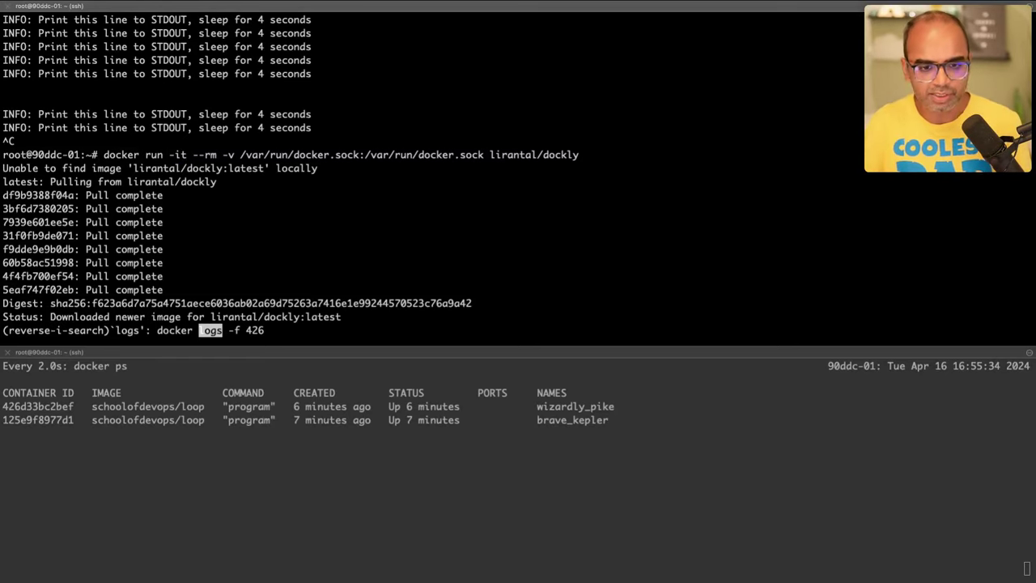
{"action": "key", "text": "Return"}
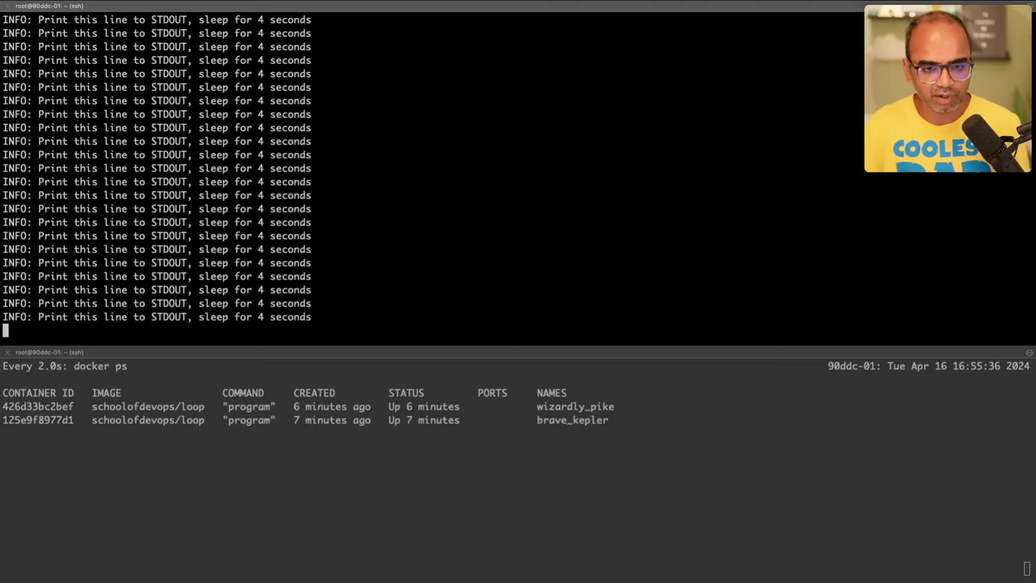
{"action": "key", "text": "ctrl+c"}
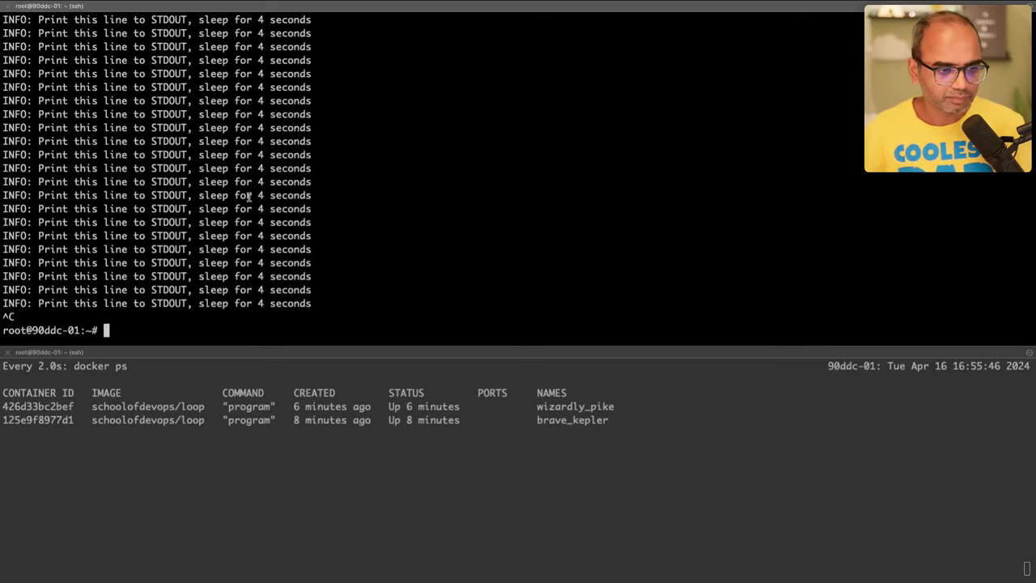
Step: Review the Logs Management whiteboard diagram, and return to the terminal and clear it
{"action": "key", "text": "ctrl+Left"}
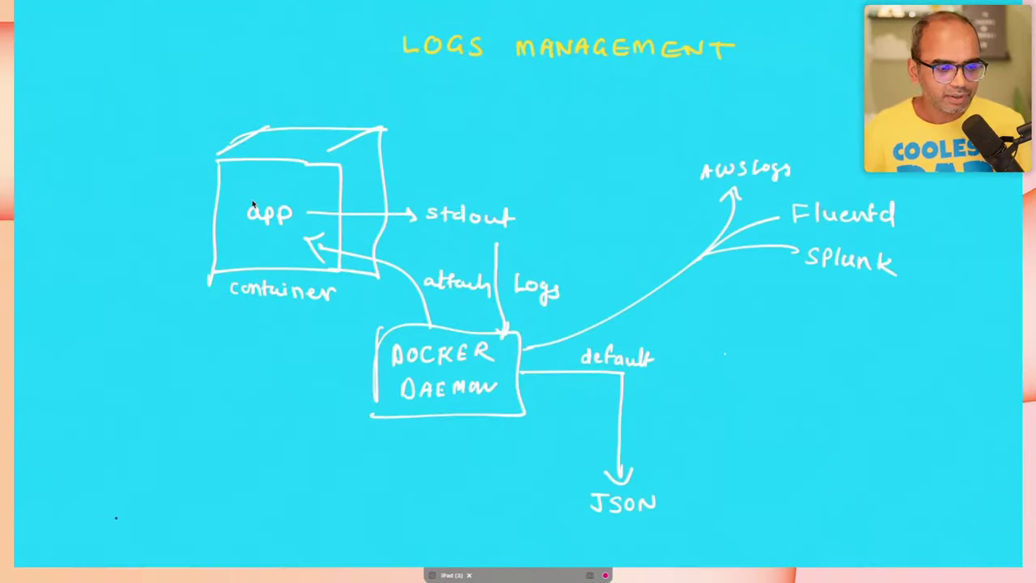
{"action": "key", "text": "ctrl+Right"}
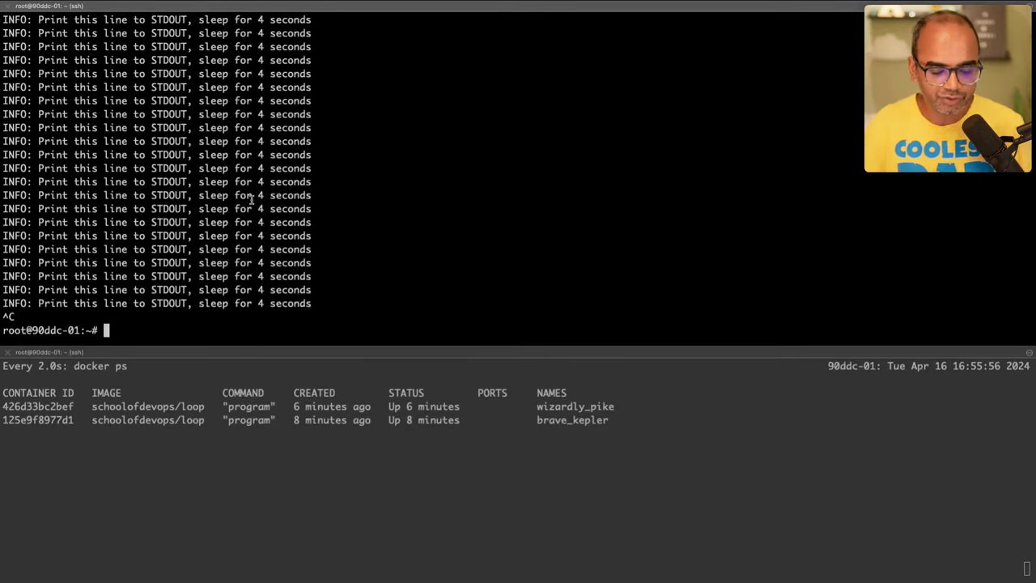
{"action": "key", "text": "ctrl+l"}
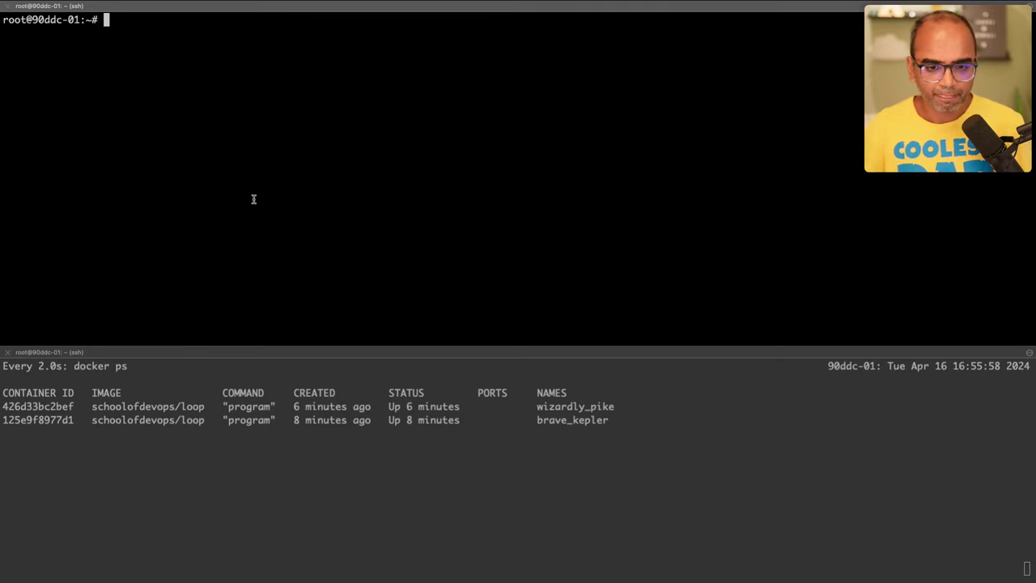
Step: List the running containers with docker ps
{"action": "key", "text": "super+Tab"}
{"action": "key", "text": "super+Tab"}
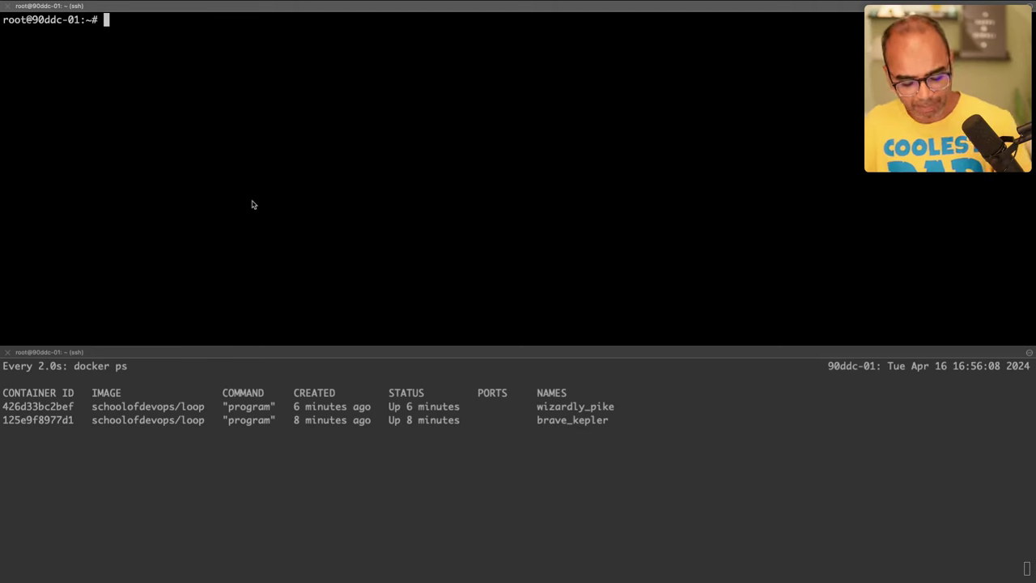
{"action": "type", "text": "docker ps"}
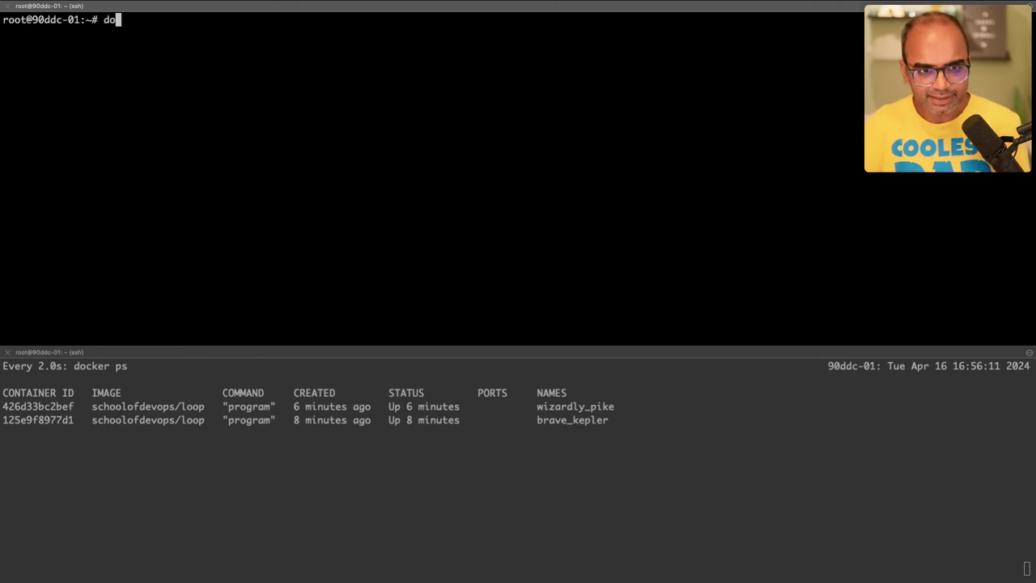
{"action": "key", "text": "Return"}
Step: Open an interactive sh shell inside container 426d33bc2bef with docker exec -it
{"action": "type", "text": "docker"}
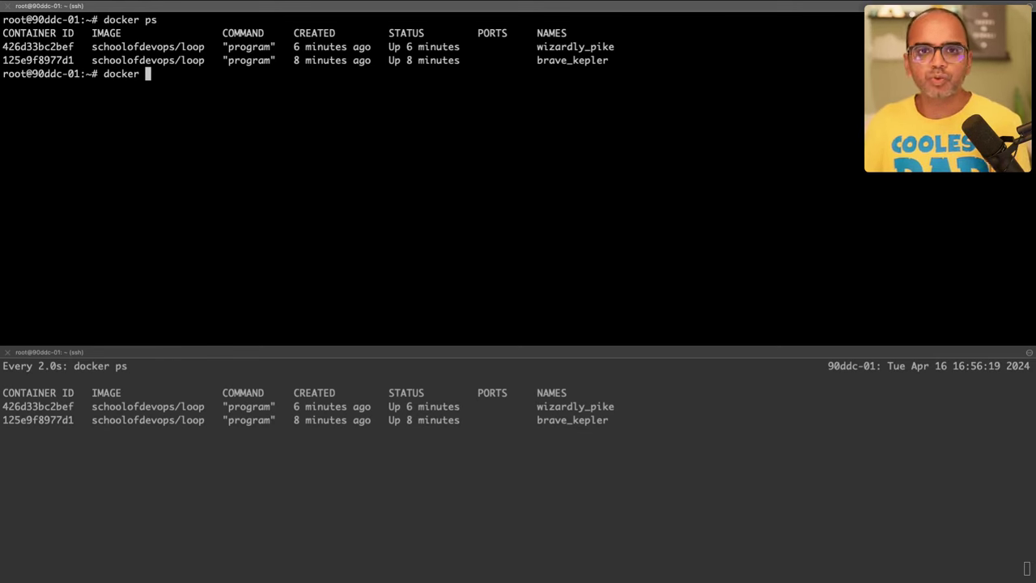
{"action": "type", "text": "exec -it"}
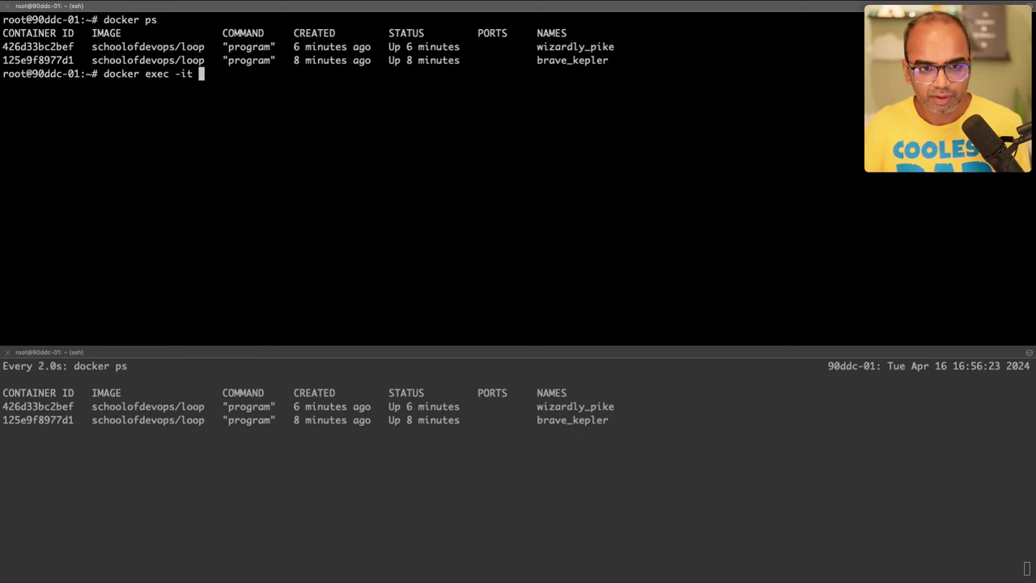
{"action": "double_click", "coordinate": [49, 46]}
{"action": "key", "text": "super+v"}
{"action": "type", "text": "sjh"}
{"action": "key", "text": "BackSpace"}
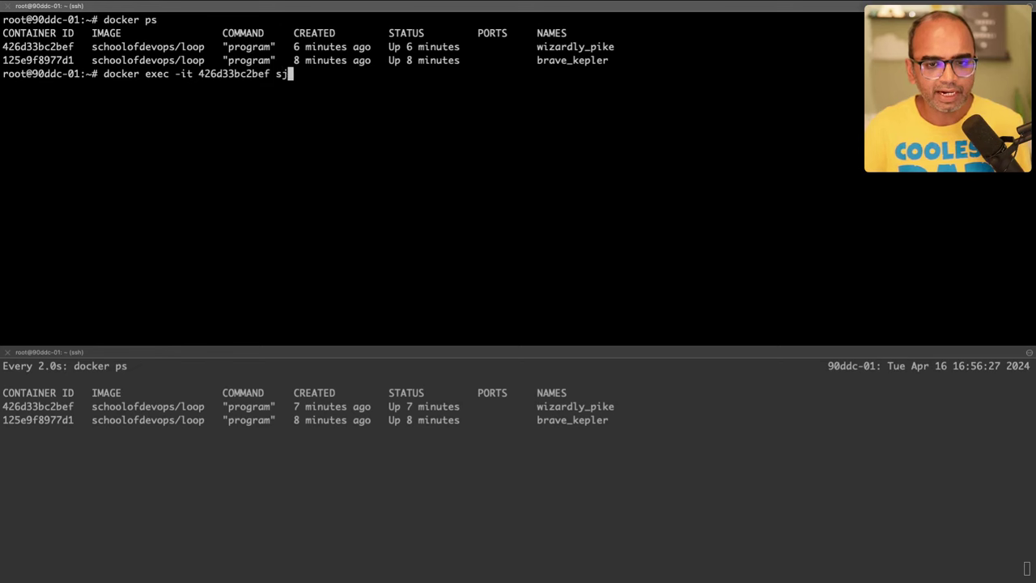
{"action": "key", "text": "BackSpace"}
{"action": "type", "text": "h"}
{"action": "key", "text": "BackSpace"}
{"action": "key", "text": "BackSpace"}
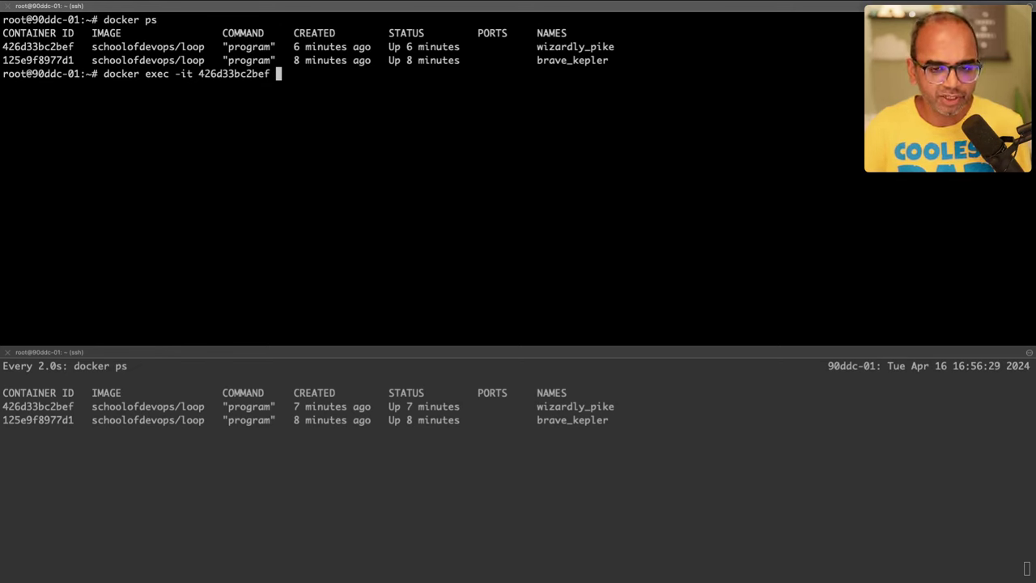
{"action": "type", "text": "sh"}
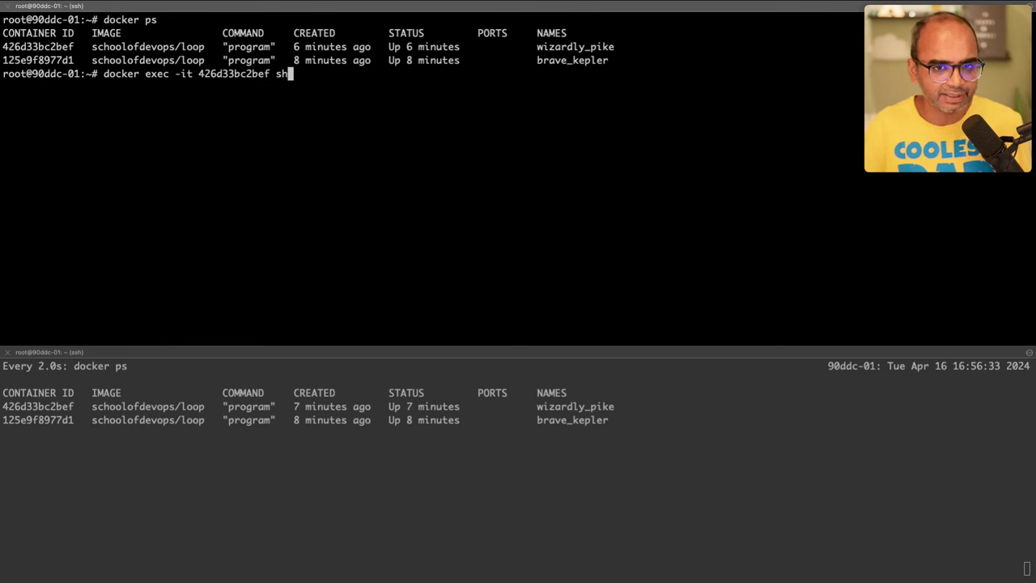
{"action": "key", "text": "Return"}
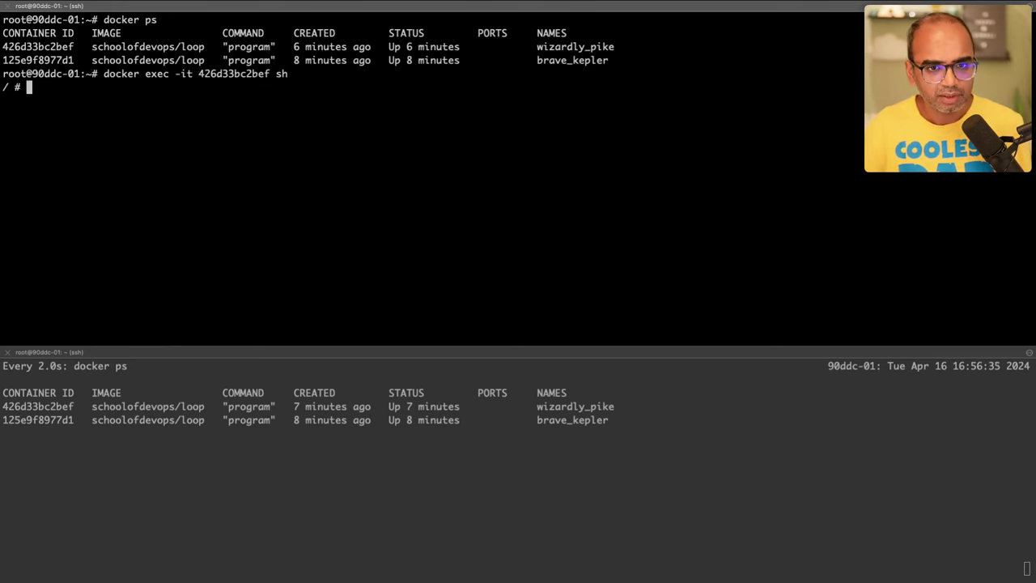
Step: Inside the container, list the processes with ps aux and show the operating system release from /etc/issue
{"action": "type", "text": "ps aux"}
{"action": "key", "text": "Return"}
{"action": "type", "text": "cat /etc/issue"}
{"action": "key", "text": "Return"}
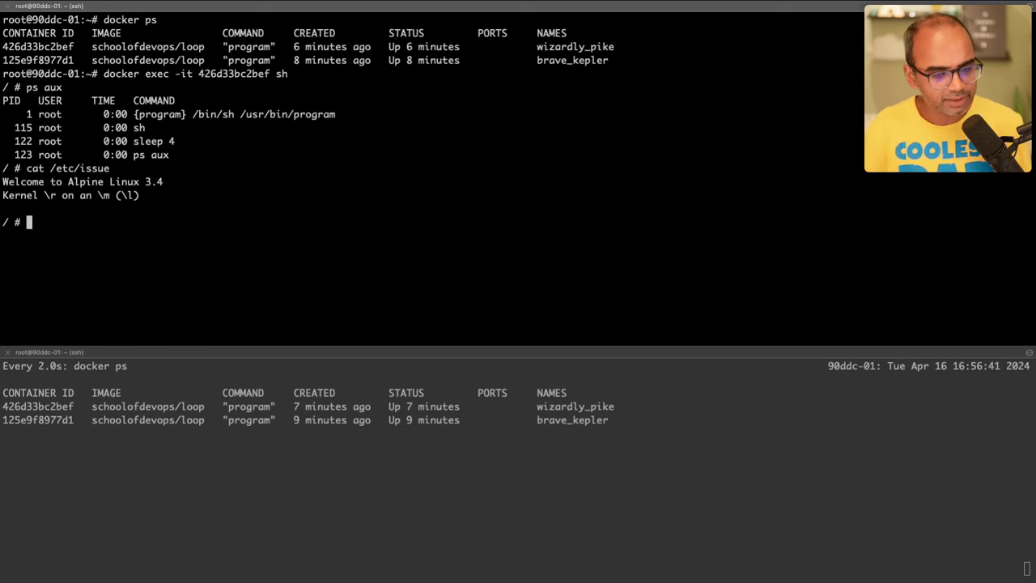
Step: Update the container's package index with apk update and install vim with apk add
{"action": "type", "text": "apk upda"}
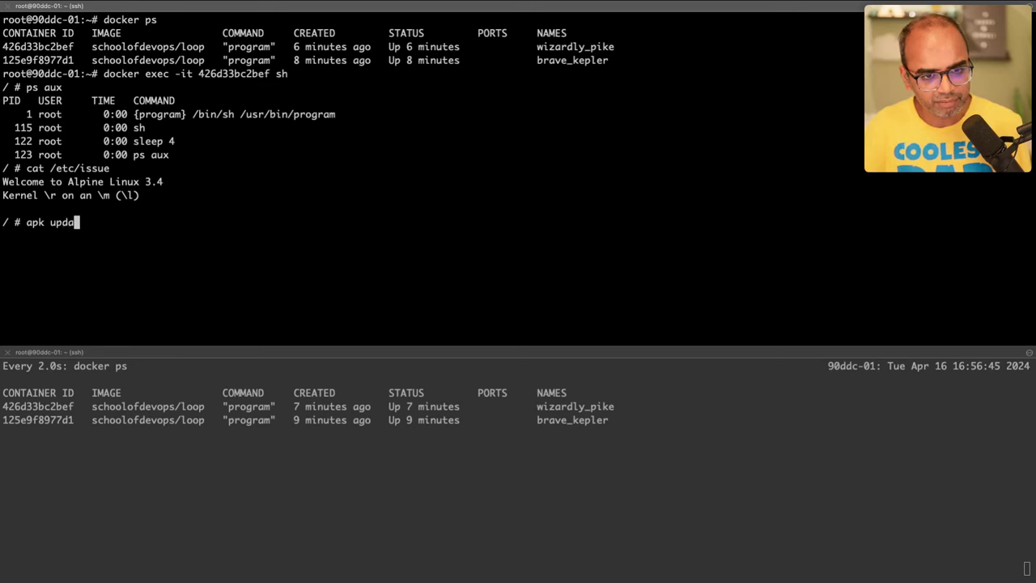
{"action": "type", "text": "te"}
{"action": "key", "text": "Return"}
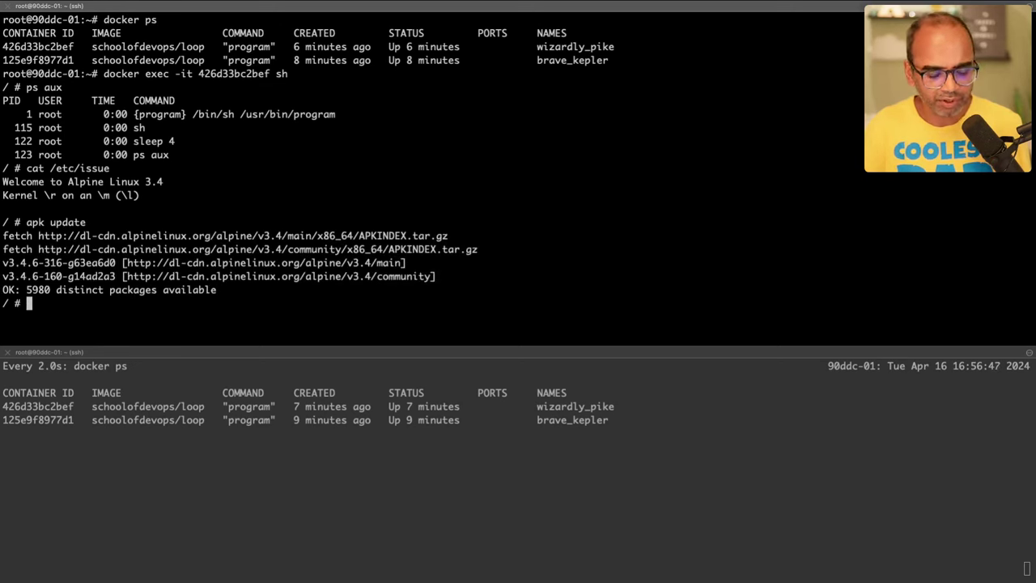
{"action": "type", "text": "apk add vim"}
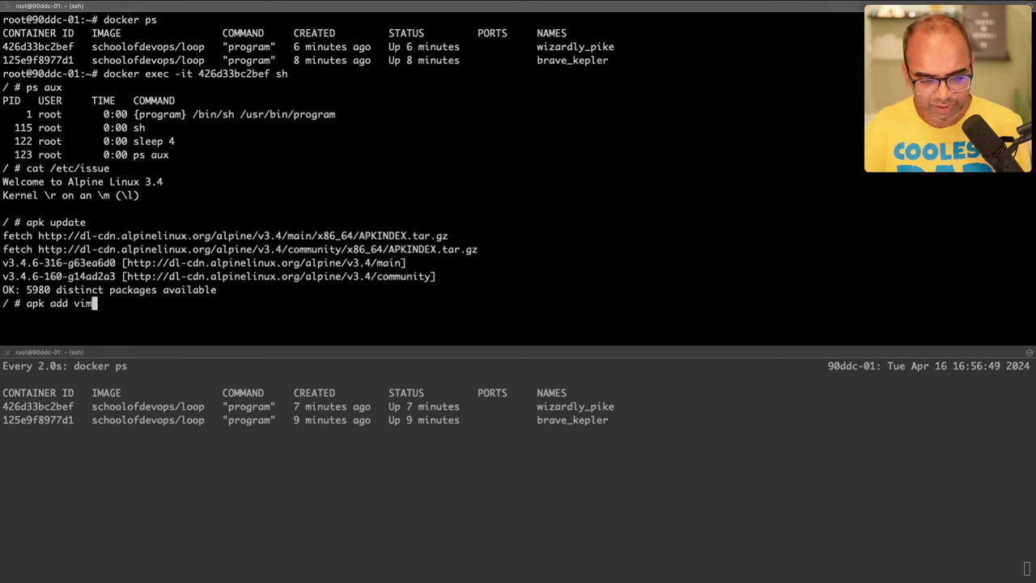
{"action": "key", "text": "Return"}
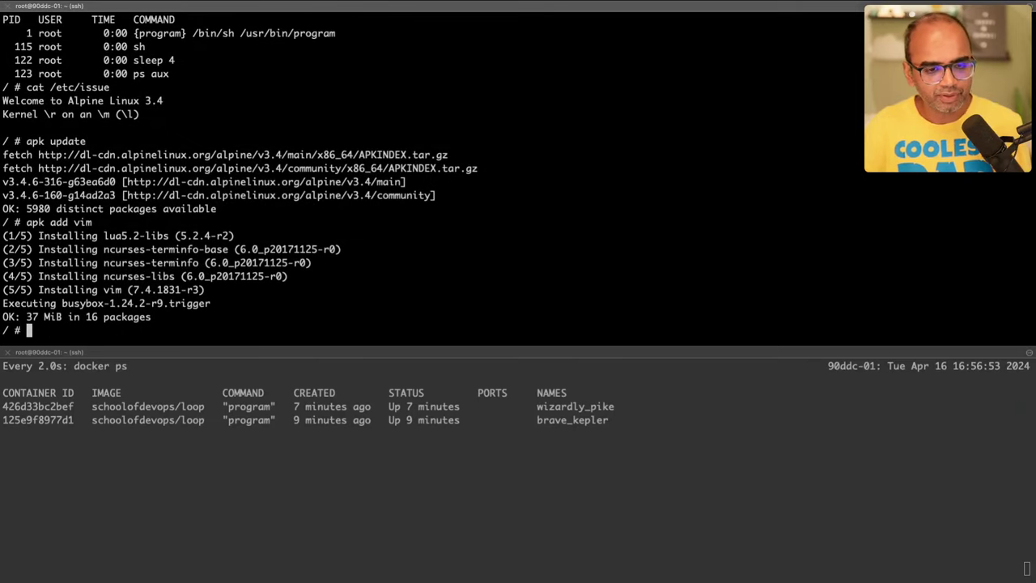
Step: Put the docker exec -it 426d33bc2bef sh line at the prompt unexecuted and highlight its container ID, -it option and shell
{"action": "type", "text": "root@90ddc-01:~# docker exec -it 426d33bc2bef sh"}
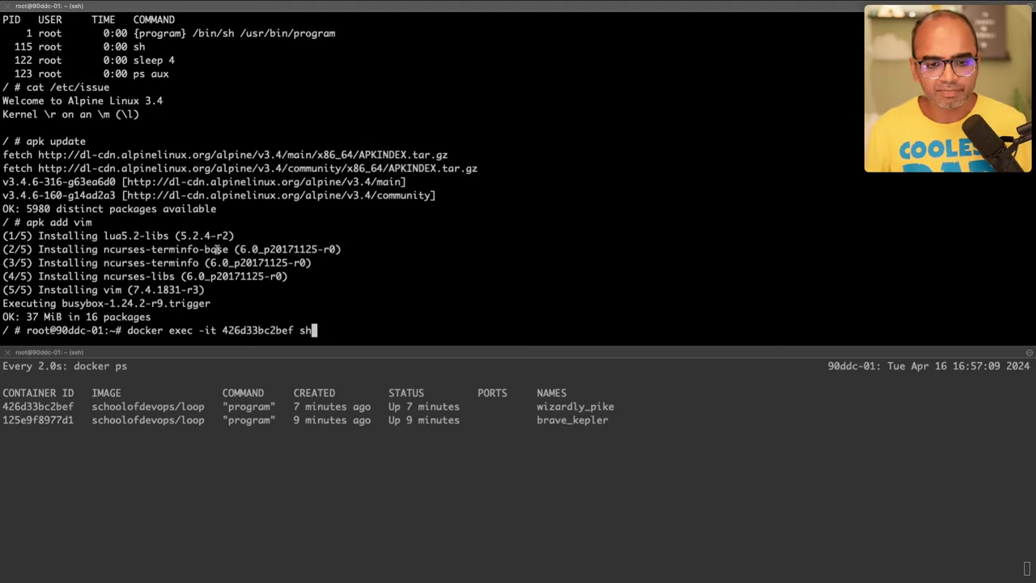
{"action": "double_click", "coordinate": [256, 329]}
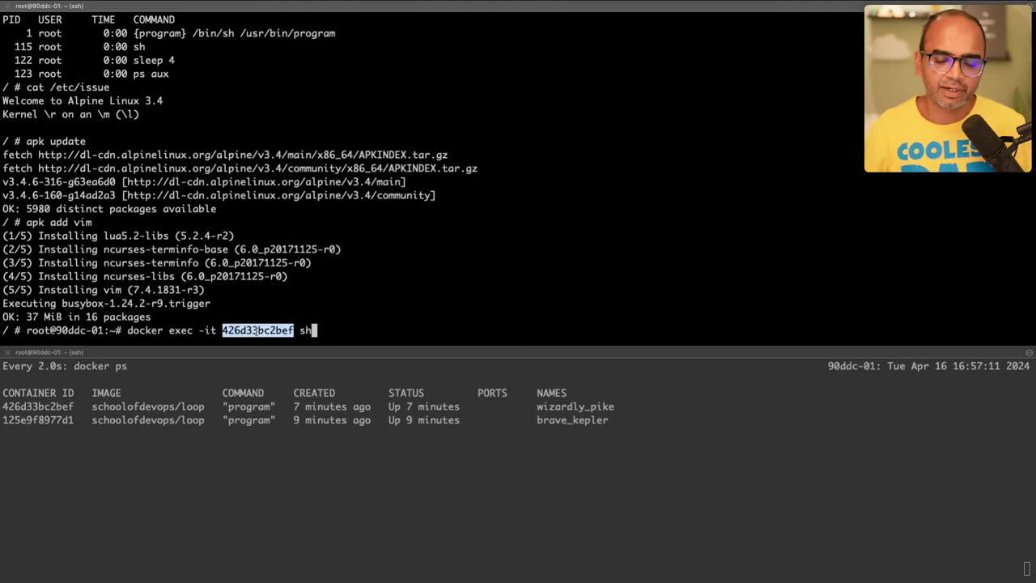
{"action": "left_click_drag", "start_coordinate": [195, 332], "coordinate": [223, 332]}
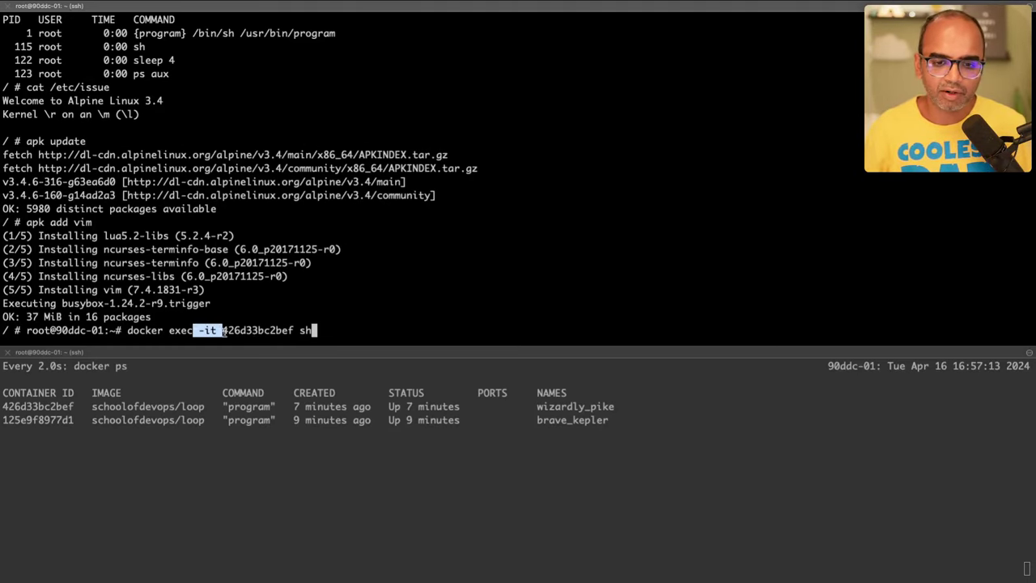
{"action": "double_click", "coordinate": [300, 331]}
{"action": "triple_click", "coordinate": [246, 330]}
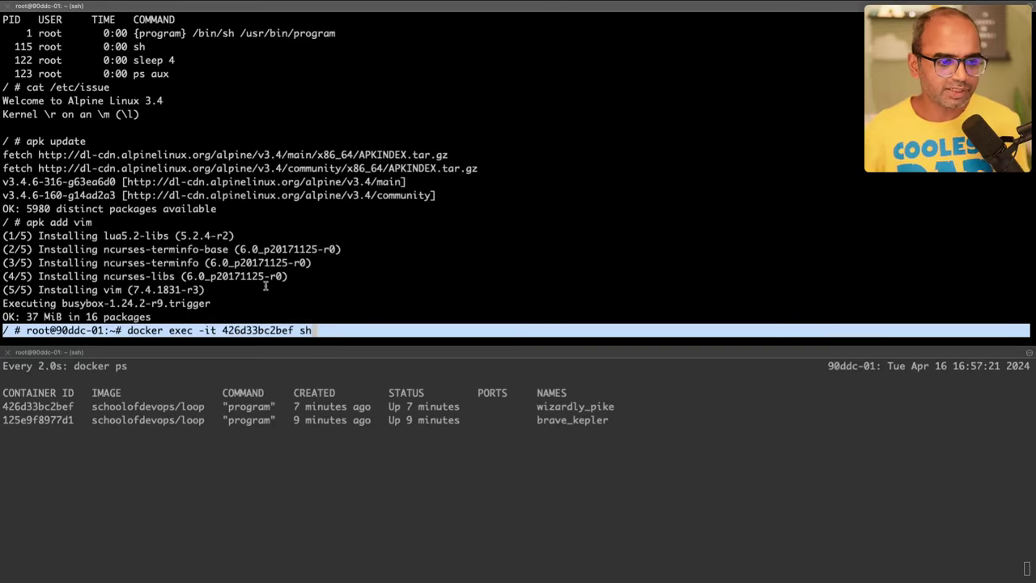
Step: Switch to the browser and review the Dockly README and the Craftista storefront's Origami Showcase
{"action": "key", "text": "ctrl+Right"}
{"action": "key", "text": "ctrl+Left"}
{"action": "key", "text": "ctrl+Left"}
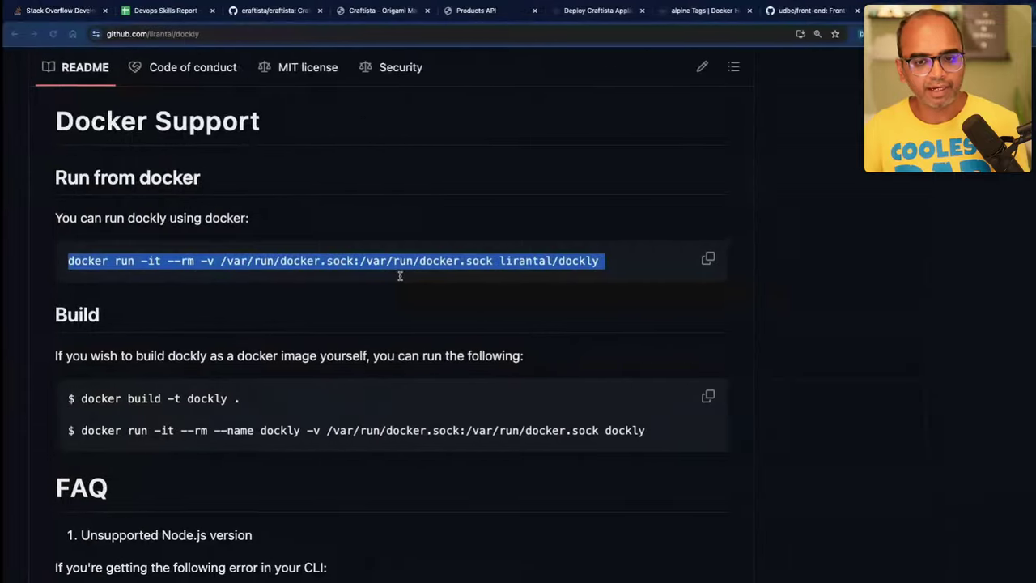
{"action": "scroll", "coordinate": [388, 202], "scroll_direction": "up", "scroll_amount": 15}
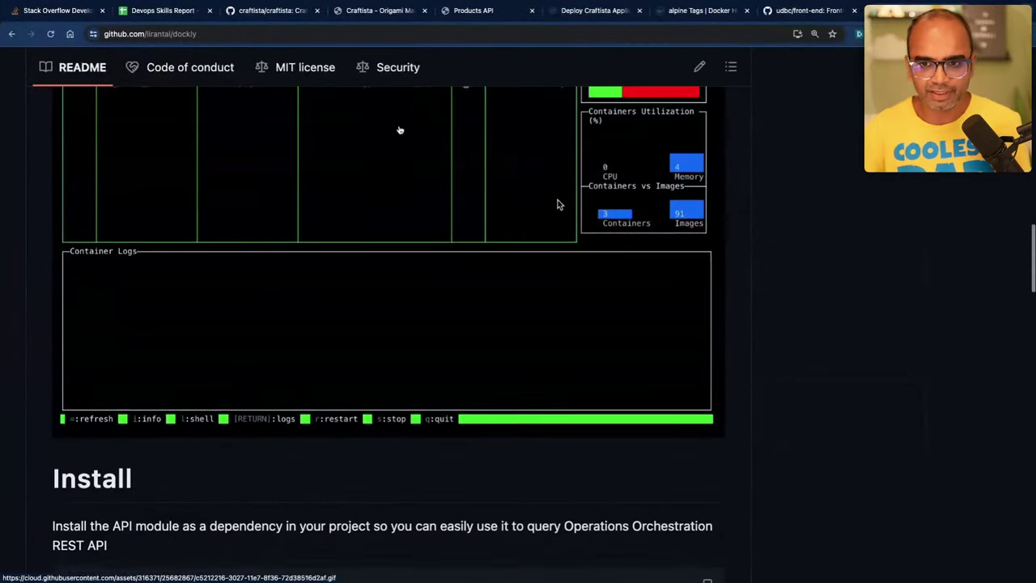
{"action": "scroll", "coordinate": [557, 204], "scroll_direction": "up", "scroll_amount": 10}
{"action": "left_click", "coordinate": [381, 11]}
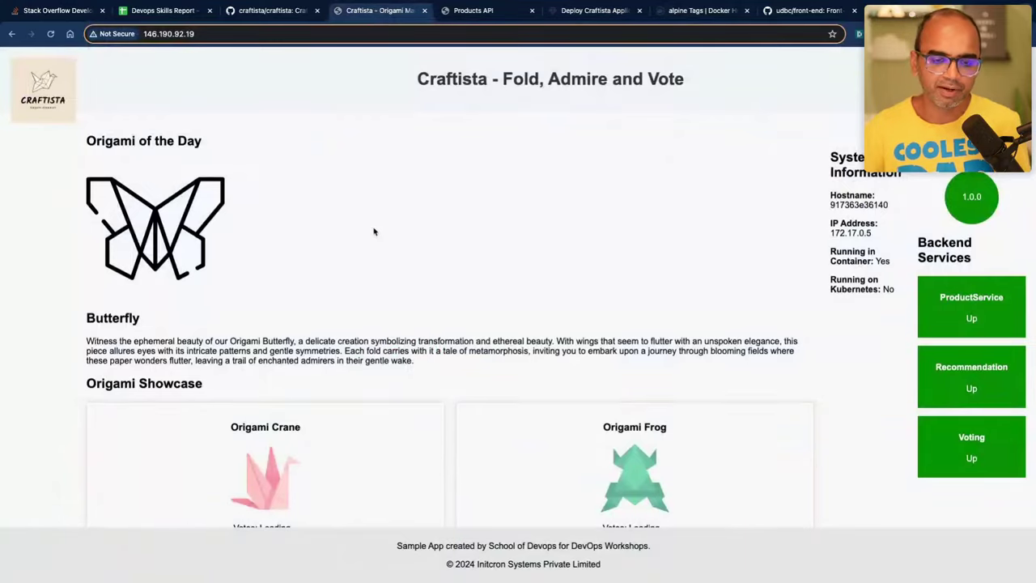
{"action": "scroll", "coordinate": [374, 232], "scroll_direction": "down", "scroll_amount": 5}
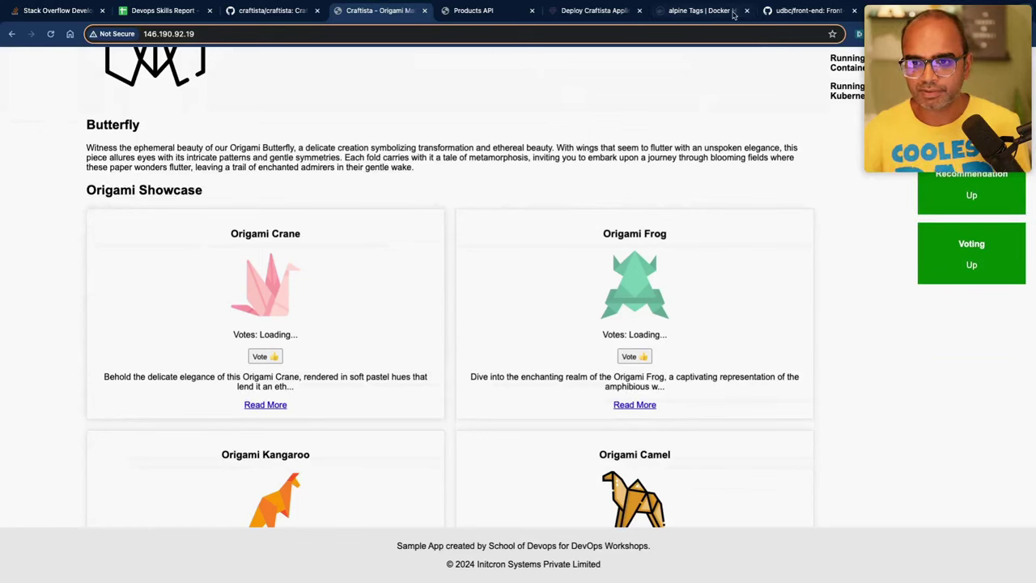
{"action": "key", "text": "ctrl+Right"}
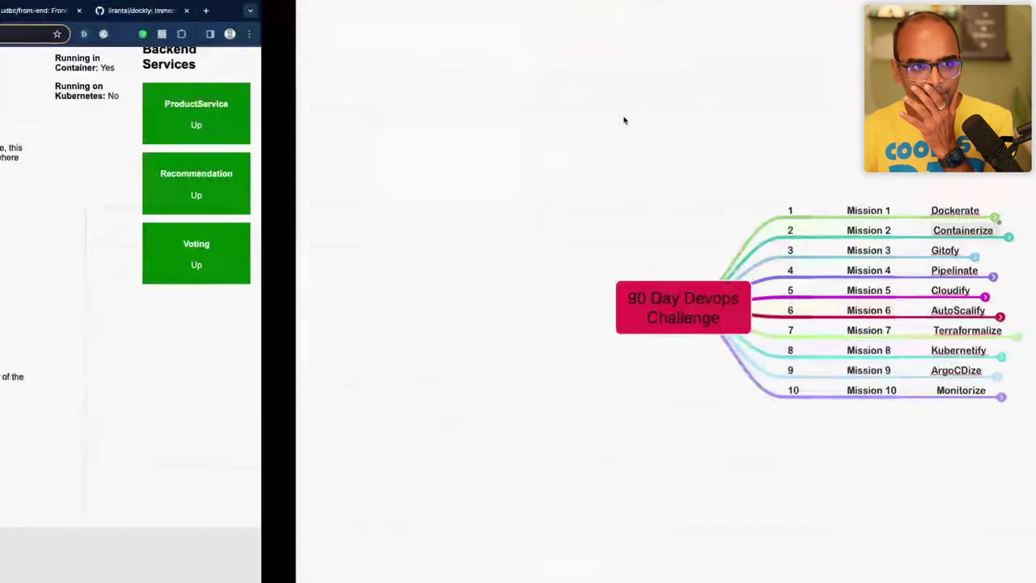
{"action": "key", "text": "ctrl+Left"}
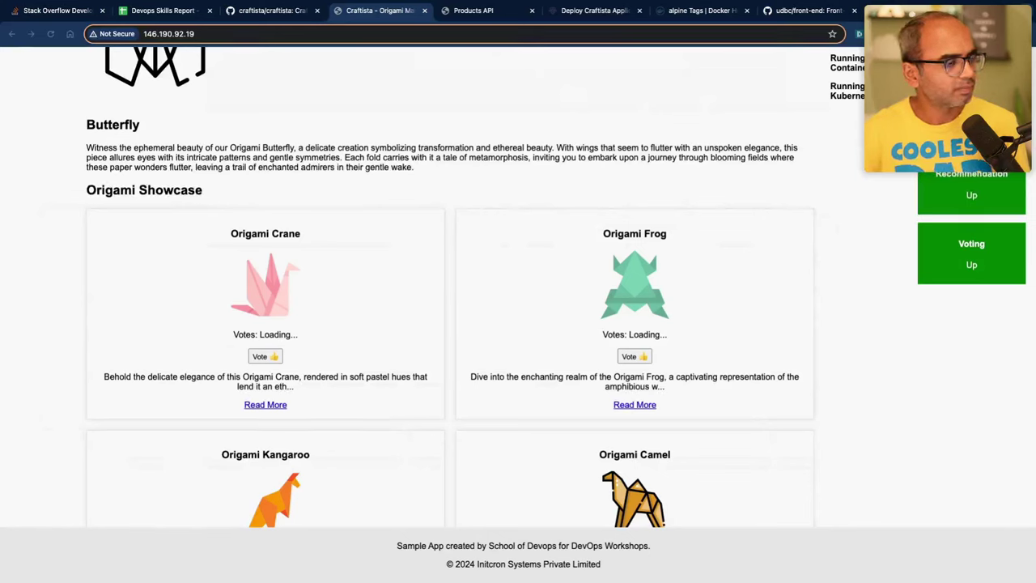
{"action": "key", "text": "ctrl+Right"}
{"action": "key", "text": "ctrl+Left"}
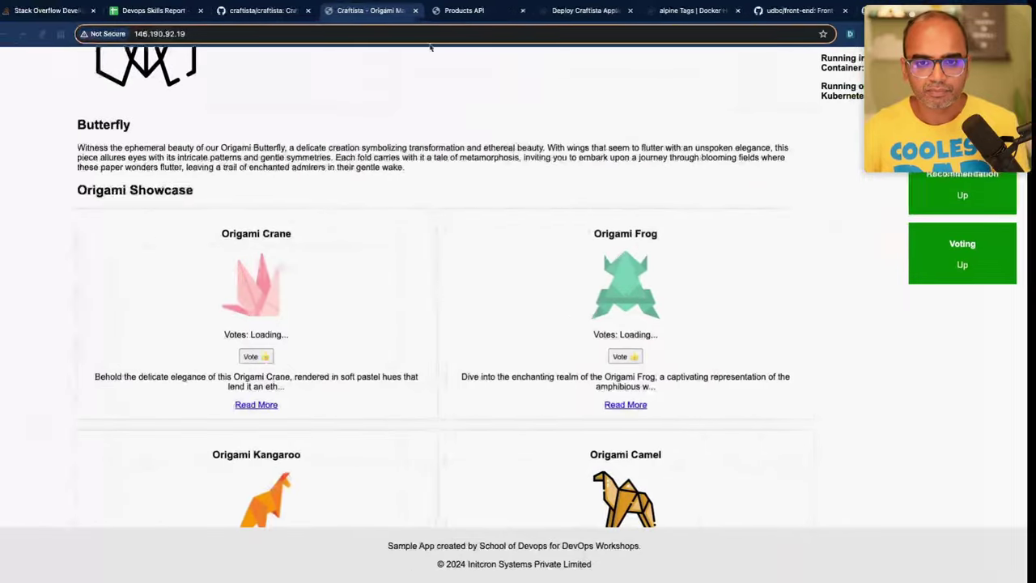
Step: Review the service tables and application screenshot in the Deploy Craftista Application Stack lesson
{"action": "left_click", "coordinate": [468, 18]}
{"action": "left_click", "coordinate": [578, 18]}
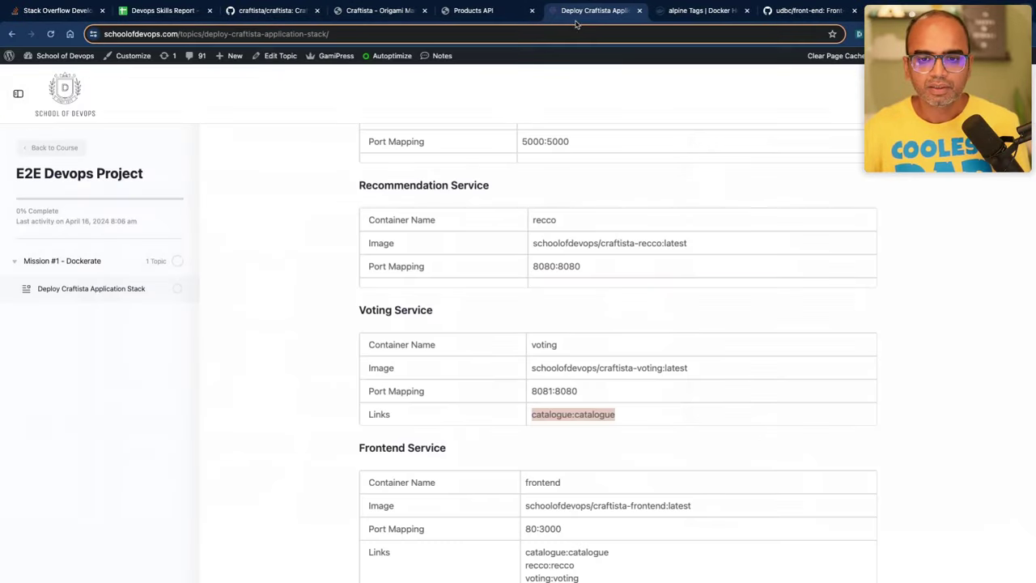
{"action": "scroll", "coordinate": [555, 197], "scroll_direction": "up", "scroll_amount": 4}
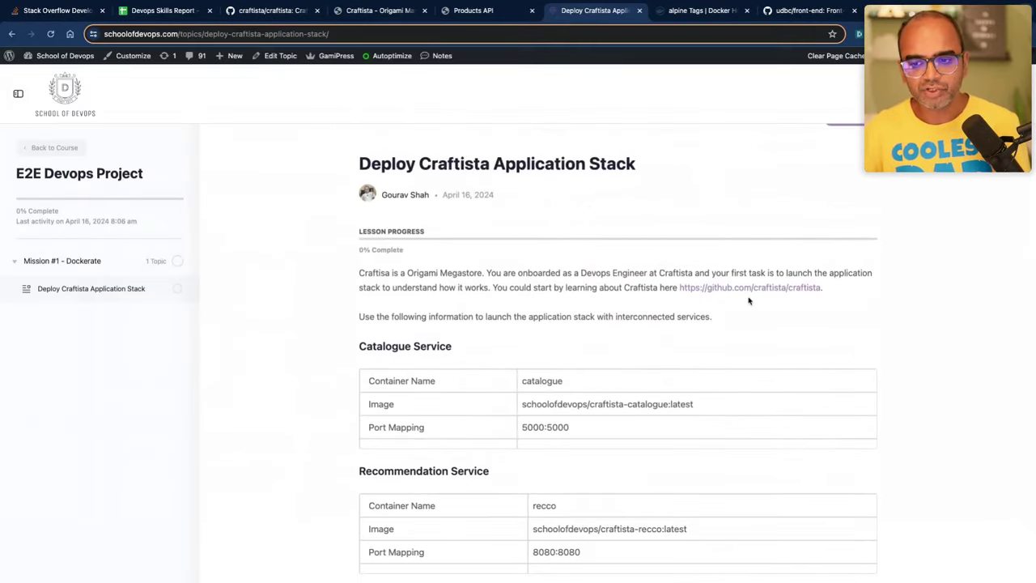
{"action": "scroll", "coordinate": [749, 301], "scroll_direction": "down", "scroll_amount": 4}
{"action": "scroll", "coordinate": [749, 301], "scroll_direction": "down", "scroll_amount": 10}
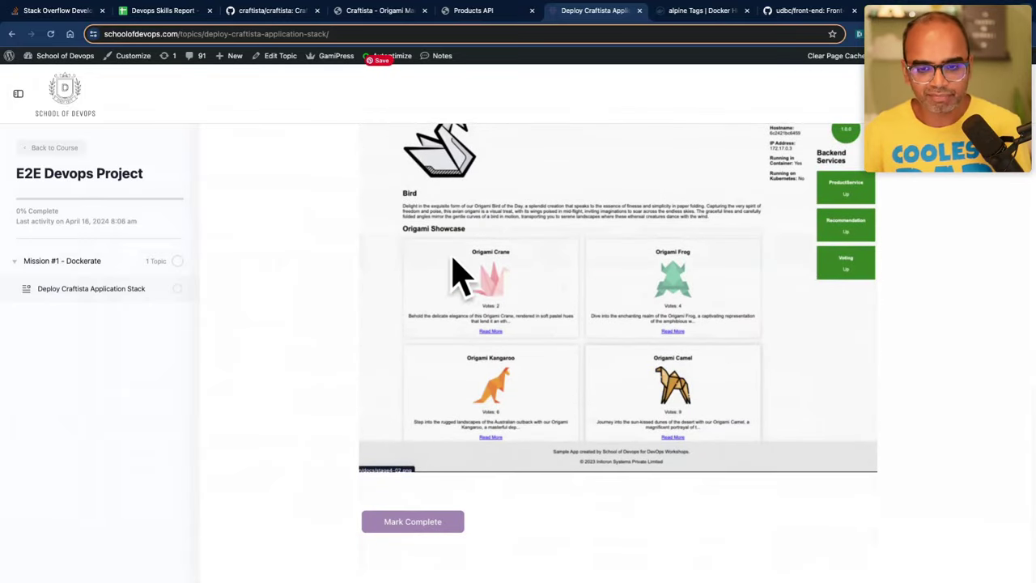
{"action": "scroll", "coordinate": [544, 292], "scroll_direction": "up", "scroll_amount": 15}
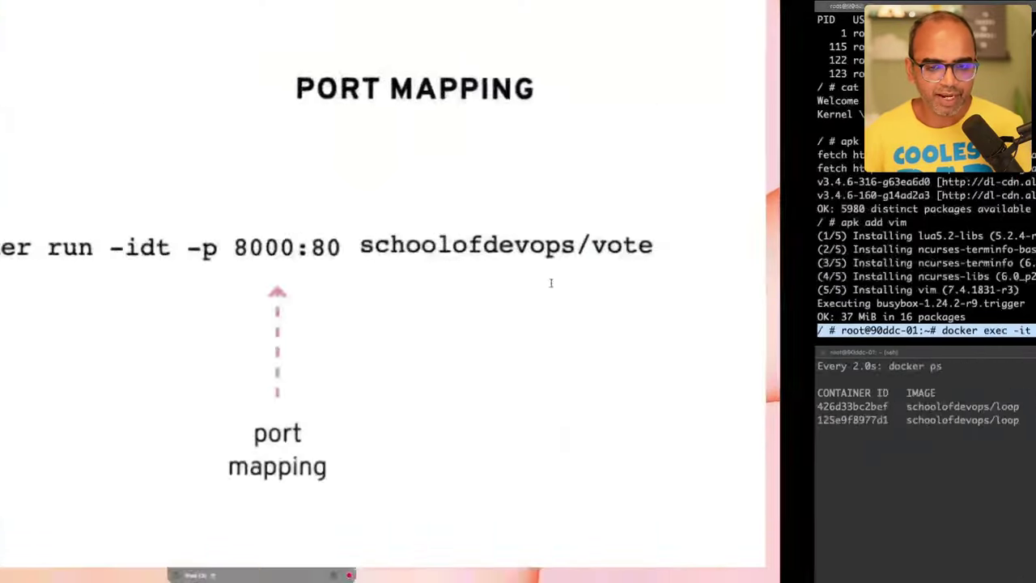
Step: Review the Craftista GitHub README and the Port Mapping slide with docker run -idt -p 8000:80 schoolofdevops/vote
{"action": "key", "text": "ctrl+Left"}
{"action": "key", "text": "ctrl+Right"}
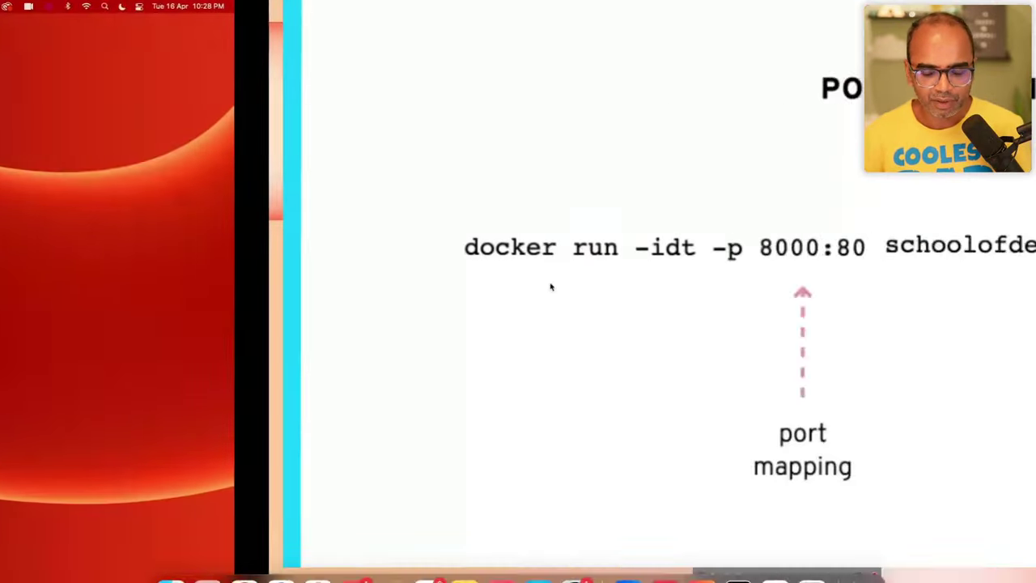
{"action": "key", "text": "ctrl+Right"}
{"action": "key", "text": "ctrl+Right"}
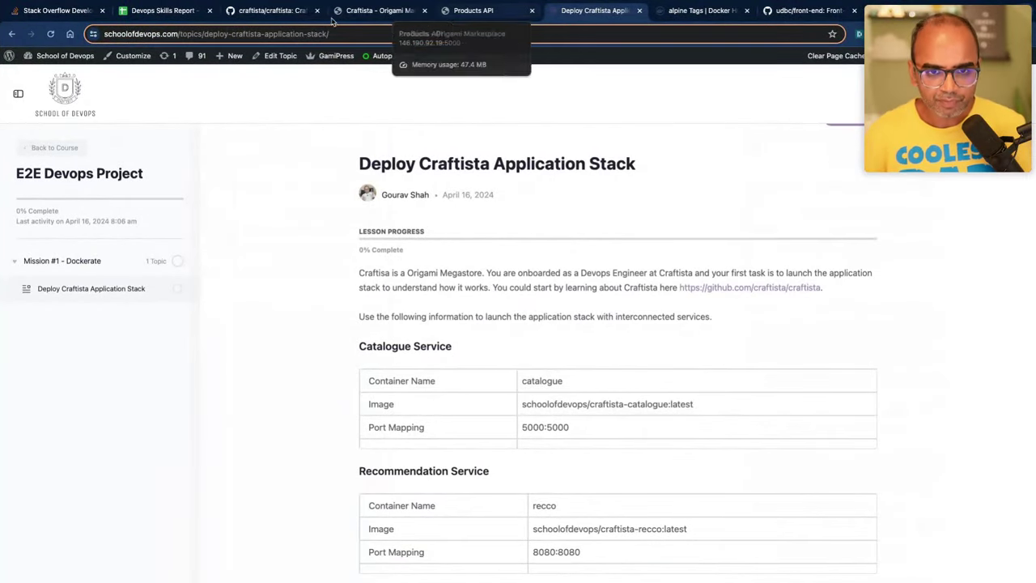
{"action": "left_click", "coordinate": [270, 16]}
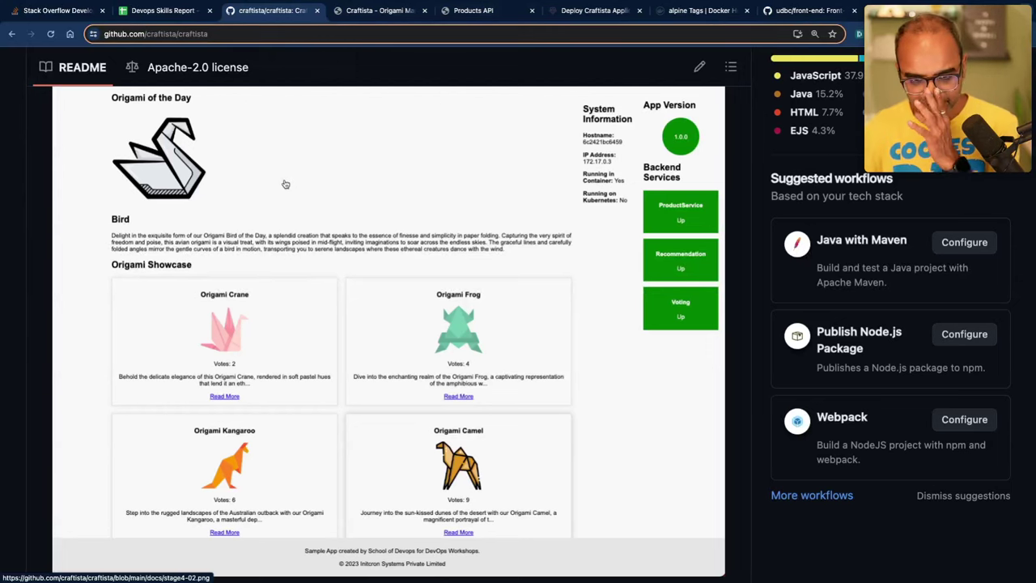
{"action": "key", "text": "super+Tab"}
{"action": "key", "text": "ctrl+Left"}
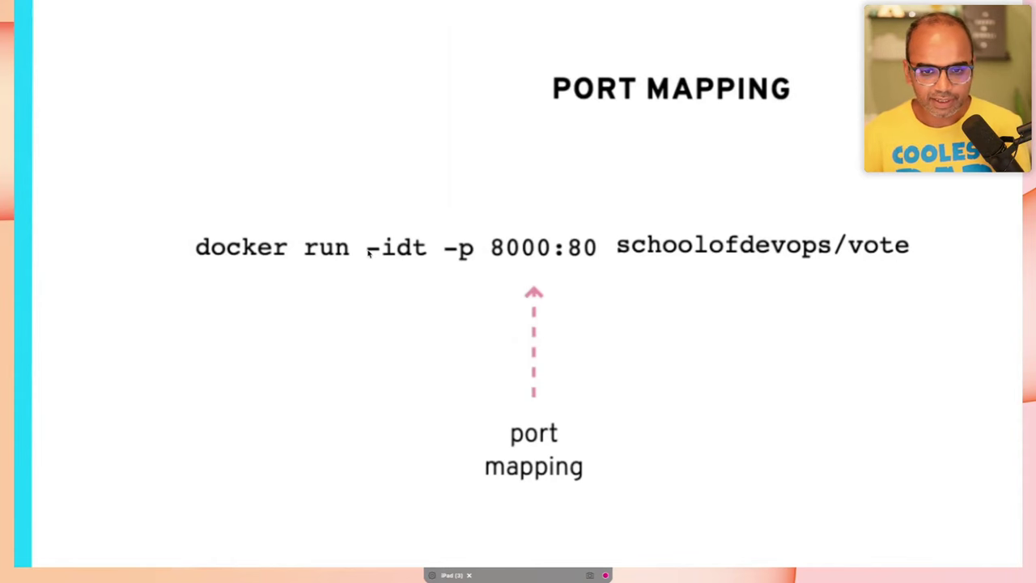
Step: Switch to the terminal, discard the unexecuted docker exec line and clear the screen
{"action": "key", "text": "super+Tab"}
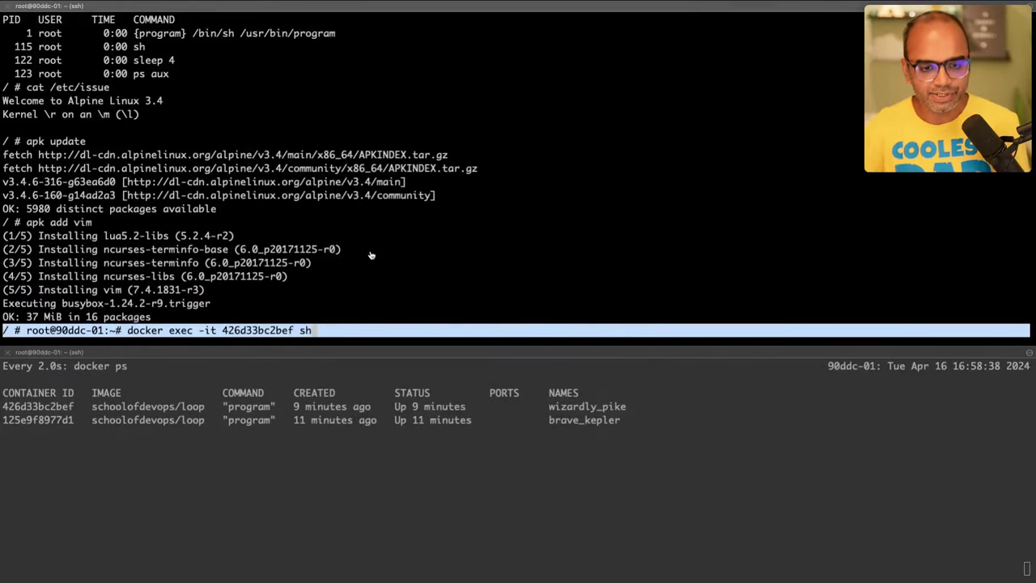
{"action": "key", "text": "ctrl+c"}
{"action": "key", "text": "ctrl+l"}
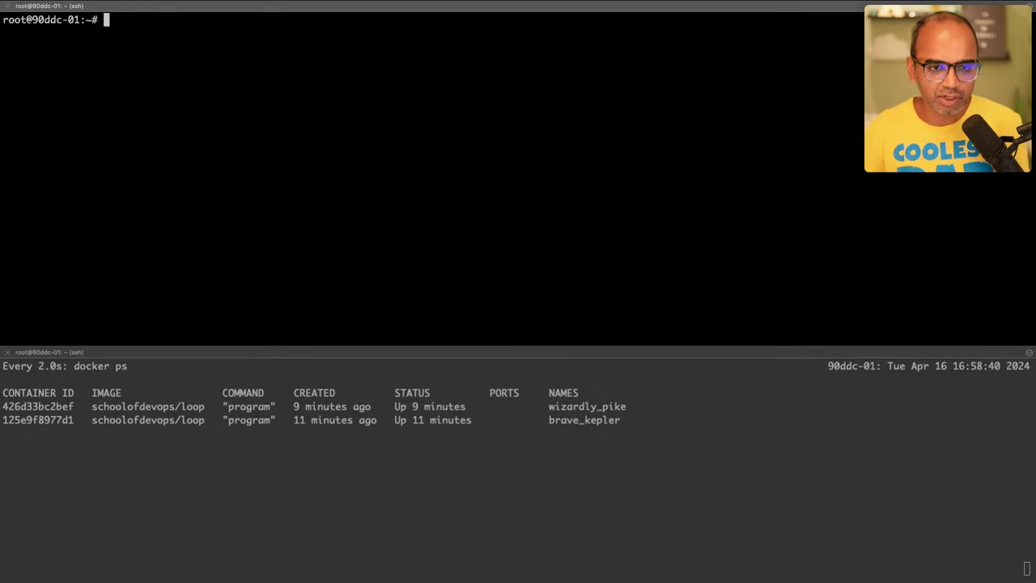
Step: Draft docker run -idt --name vote schoolofdevops/vote at the prompt unexecuted and highlight parts of the line
{"action": "type", "text": "d"}
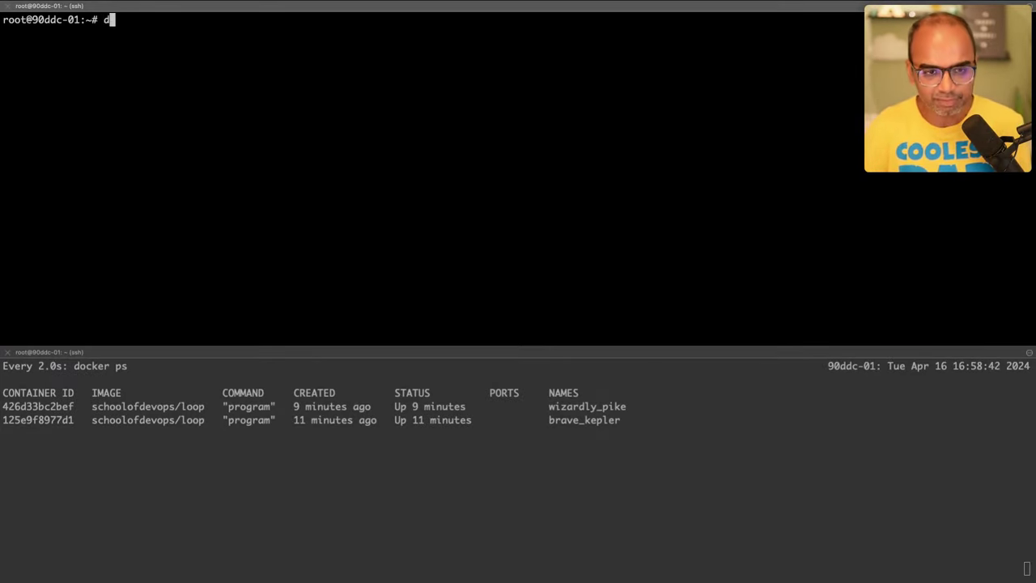
{"action": "type", "text": "ocker run -it"}
{"action": "key", "text": "BackSpace"}
{"action": "type", "text": "dt --name vote"}
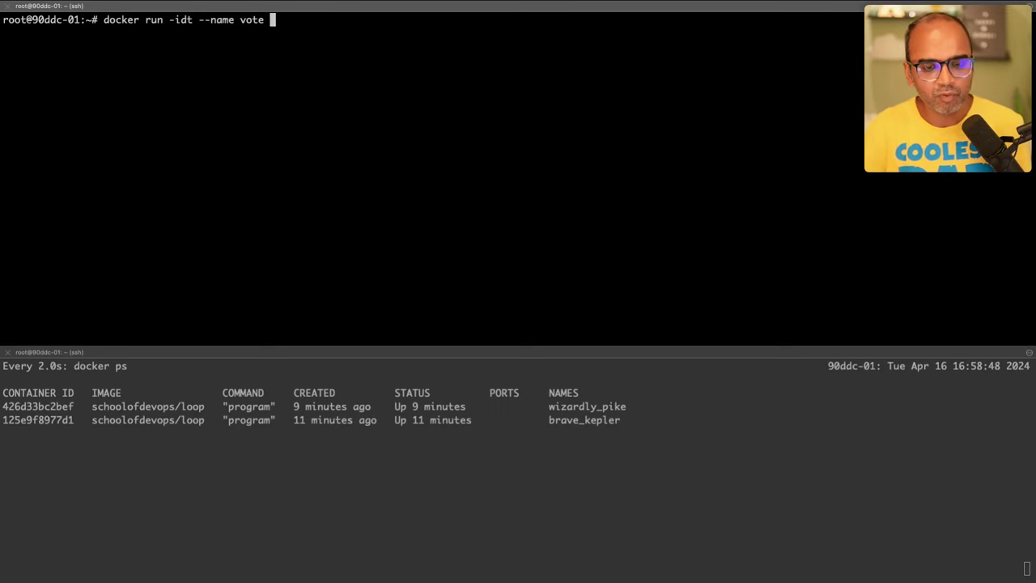
{"action": "key", "text": "BackSpace"}
{"action": "key", "text": "BackSpace"}
{"action": "type", "text": "scho"}
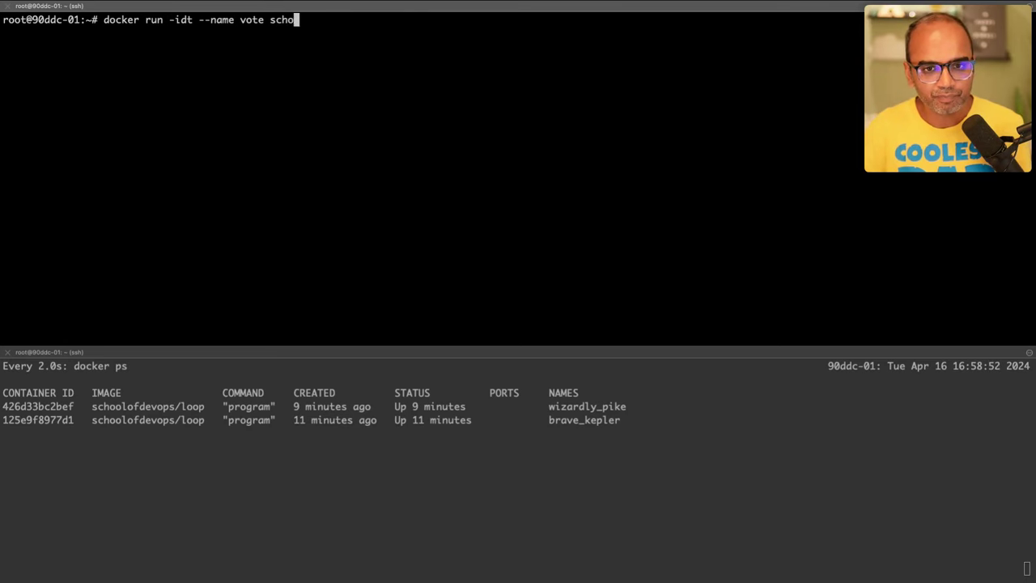
{"action": "type", "text": "olofdevops/vote"}
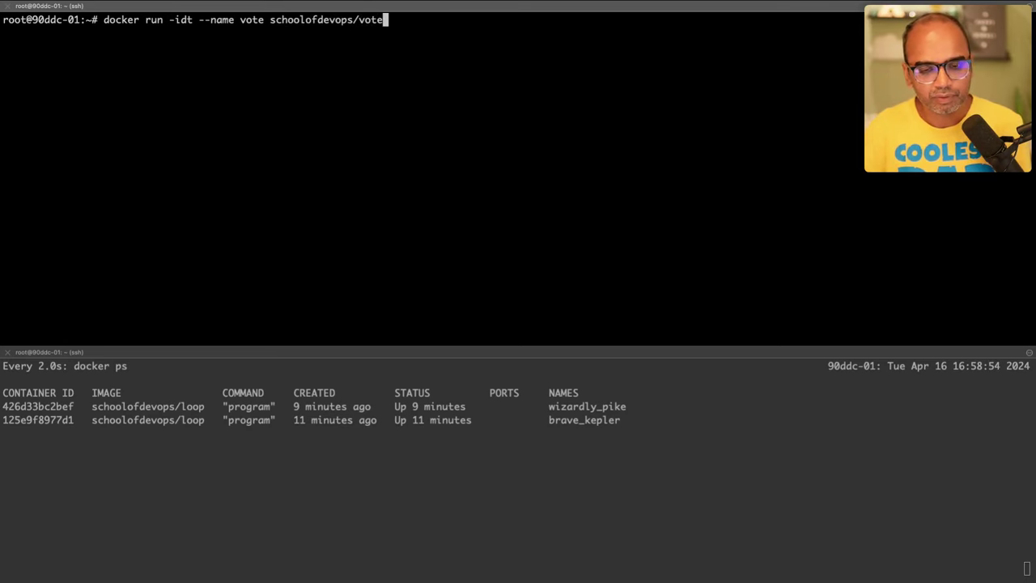
{"action": "type", "text": ":v"}
{"action": "key", "text": "ctrl+Right"}
{"action": "key", "text": "ctrl+Left"}
{"action": "key", "text": "BackSpace"}
{"action": "key", "text": "BackSpace"}
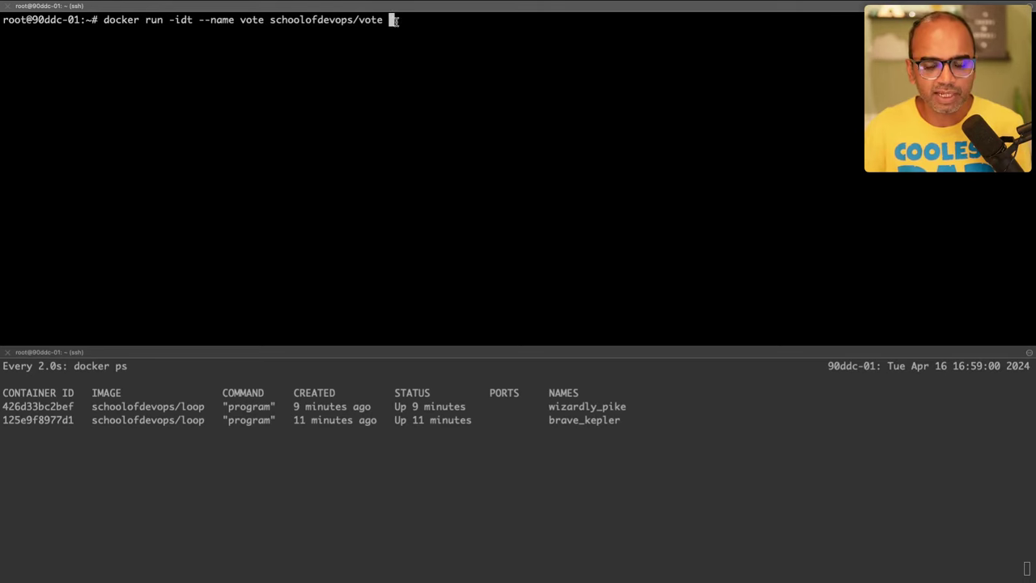
{"action": "double_click", "coordinate": [294, 23]}
{"action": "left_click", "coordinate": [240, 21]}
{"action": "double_click", "coordinate": [241, 23]}
{"action": "double_click", "coordinate": [199, 22]}
Step: Insert the port mapping -p 8000:80 before the schoolofdevops/vote image name, consulting the Port Mapping slide, and run the command
{"action": "key", "text": "BackSpace"}
{"action": "key", "text": "Left"}
{"action": "key", "text": "Left"}
{"action": "key", "text": "Left"}
{"action": "key", "text": "Left"}
{"action": "key", "text": "Left"}
{"action": "key", "text": "Left"}
{"action": "key", "text": "Left"}
{"action": "key", "text": "Left"}
{"action": "key", "text": "Left"}
{"action": "key", "text": "Left"}
{"action": "key", "text": "Left"}
{"action": "key", "text": "Left"}
{"action": "key", "text": "Left"}
{"action": "key", "text": "Left"}
{"action": "key", "text": "Left"}
{"action": "key", "text": "Left"}
{"action": "key", "text": "Left"}
{"action": "key", "text": "Left"}
{"action": "key", "text": "Left"}
{"action": "key", "text": "Left"}
{"action": "key", "text": "Left"}
{"action": "key", "text": "Right"}
{"action": "type", "text": "-p"}
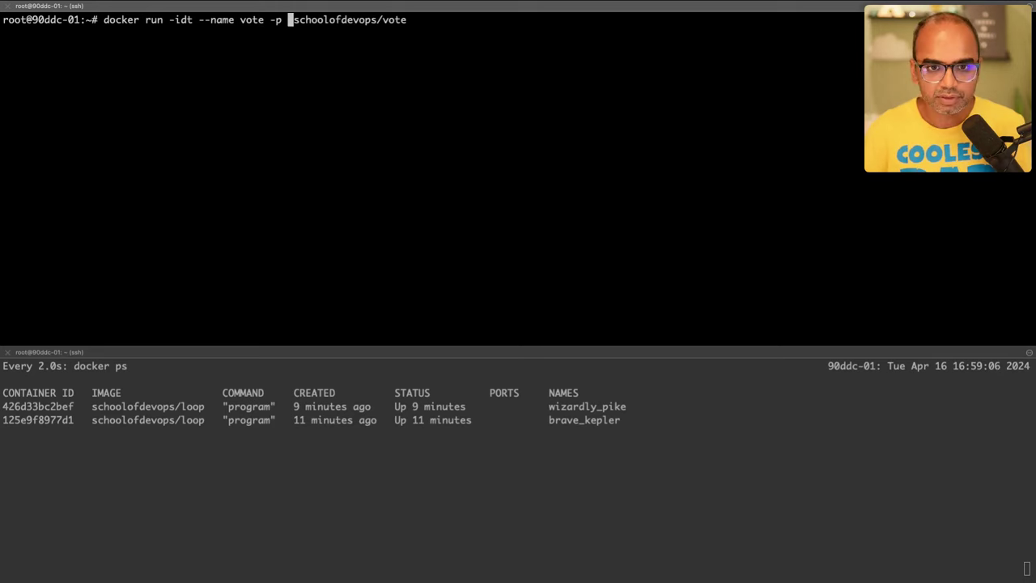
{"action": "key", "text": "ctrl+Left"}
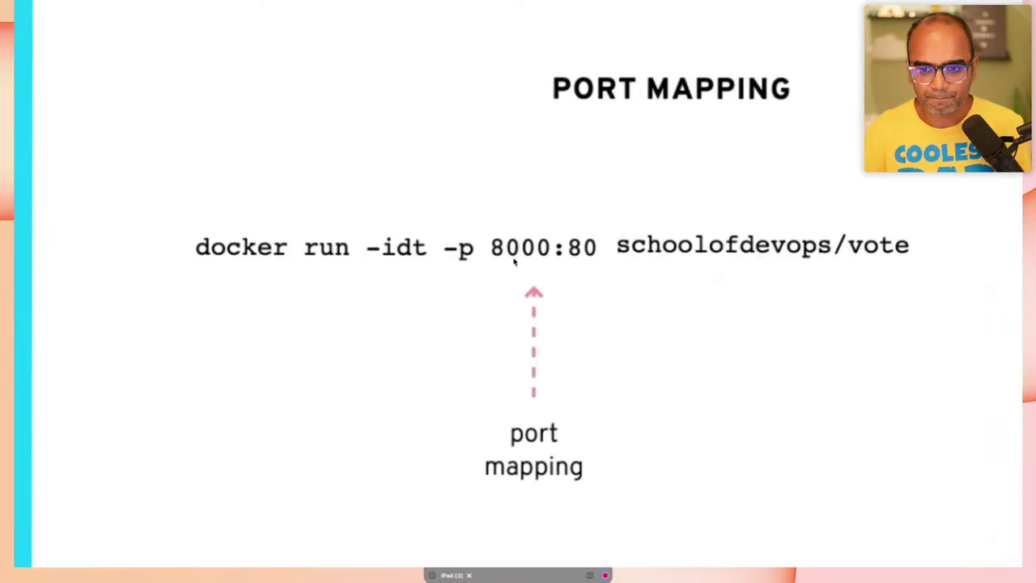
{"action": "key", "text": "ctrl+Right"}
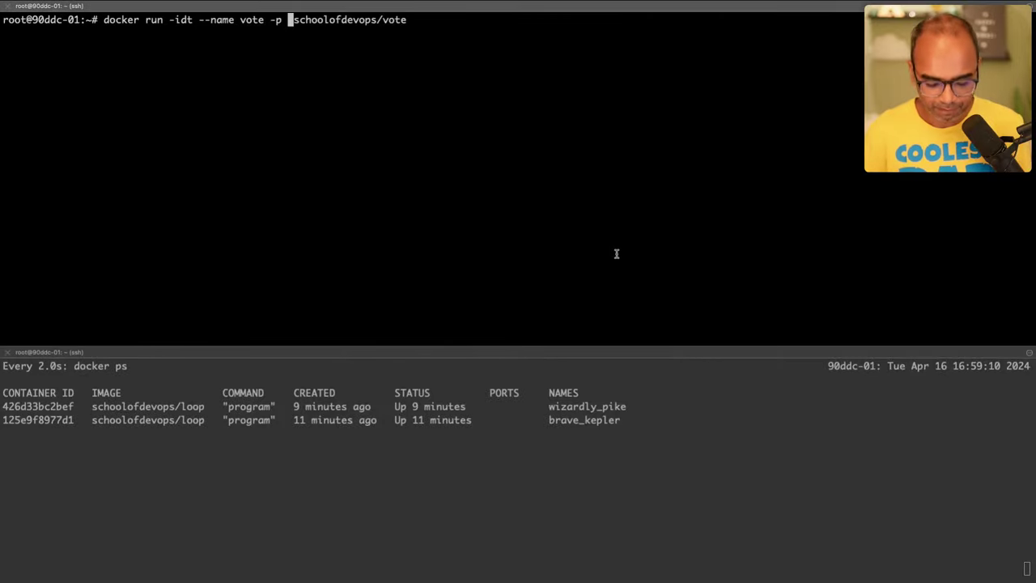
{"action": "type", "text": "8000:80"}
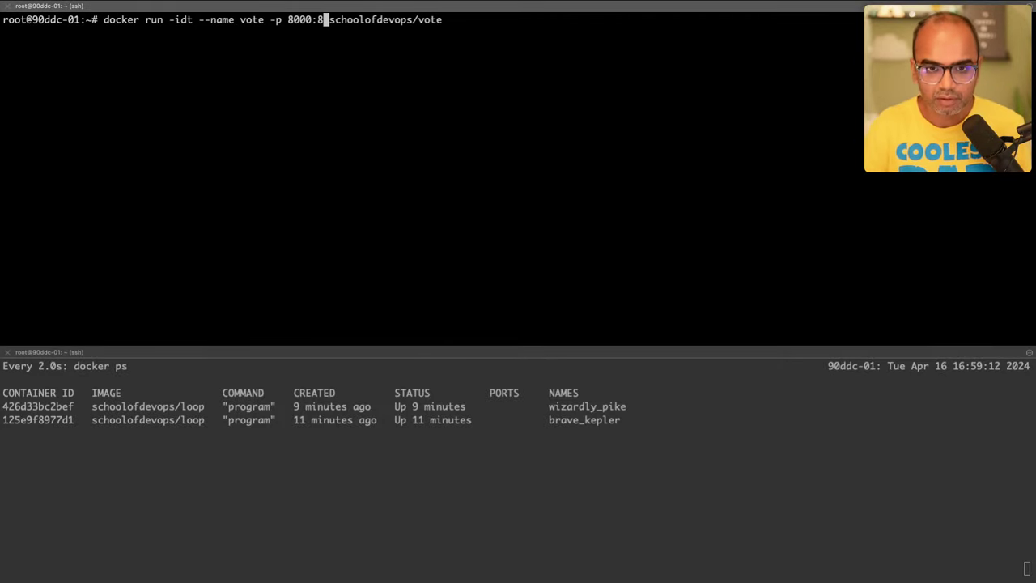
{"action": "key", "text": "Return"}
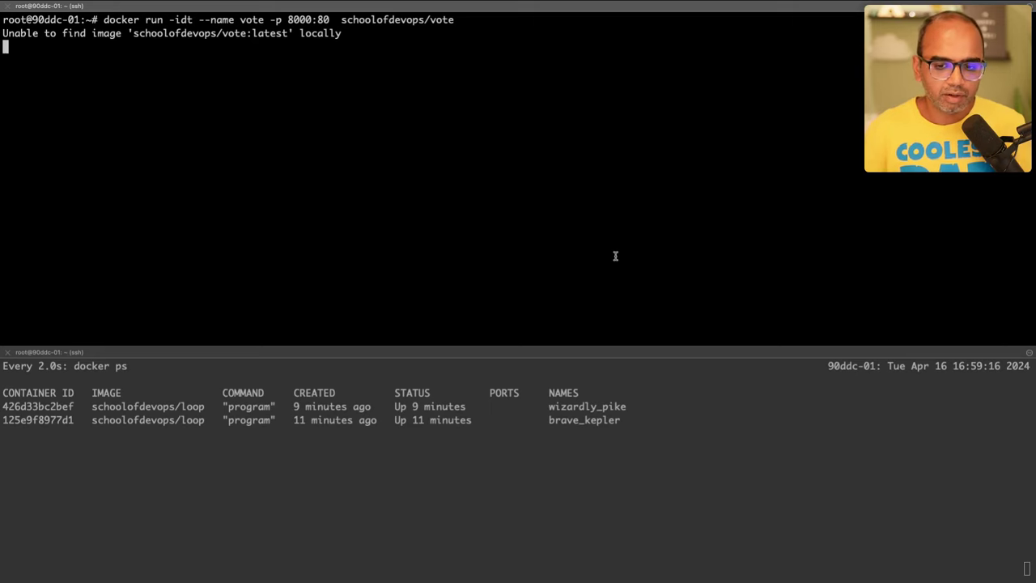
Step: Examine the running container list and highlight the vote container's launch command
{"action": "left_click", "coordinate": [501, 402]}
{"action": "left_click_drag", "start_coordinate": [104, 392], "coordinate": [321, 477]}
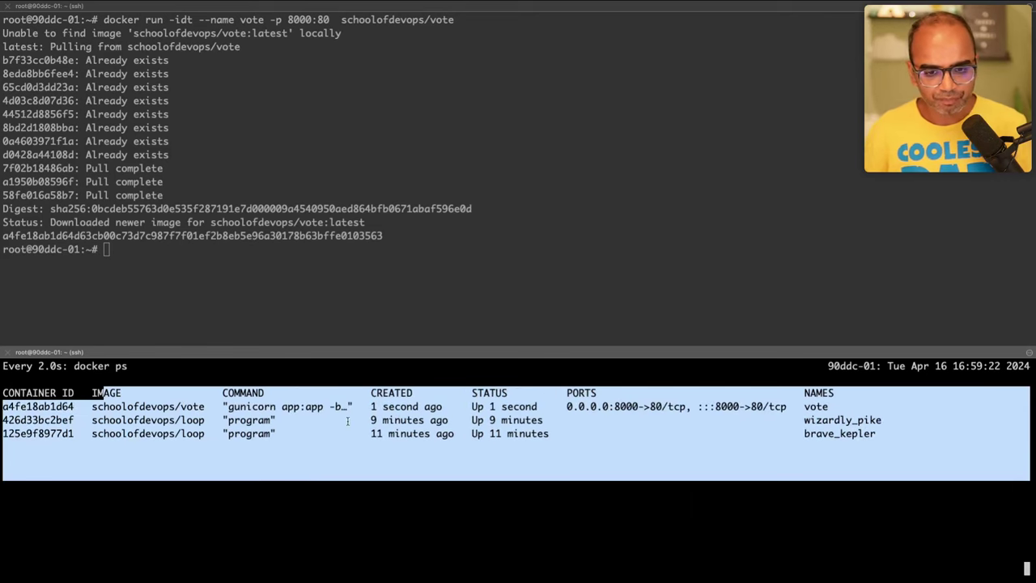
{"action": "left_click", "coordinate": [278, 407]}
{"action": "left_click_drag", "start_coordinate": [227, 406], "coordinate": [351, 407]}
Step: Run docker image history schoolofdevops/vote:latest, reusing the image name copied from the pull output
{"action": "left_click", "coordinate": [305, 334]}
{"action": "type", "text": "docker imag"}
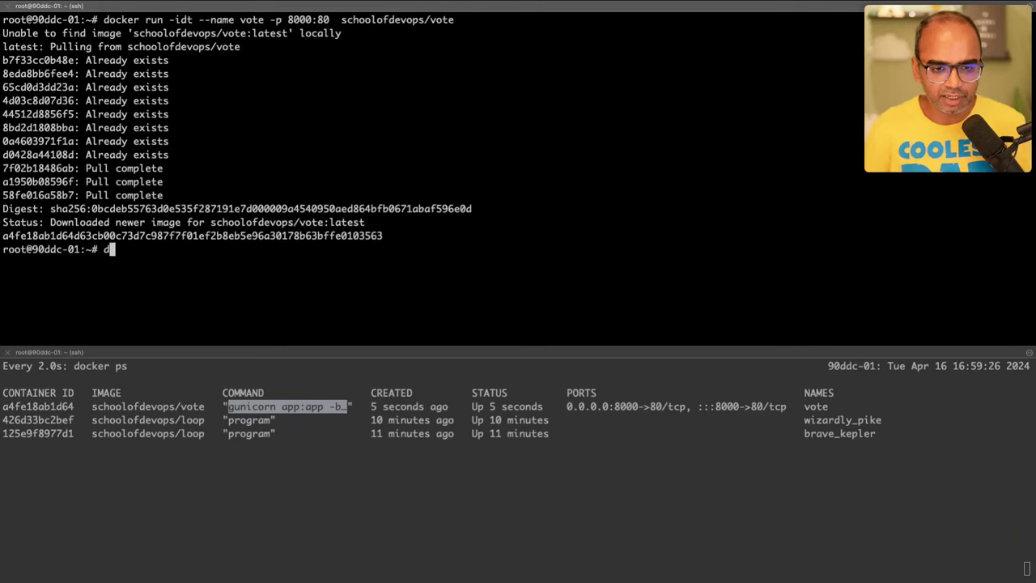
{"action": "type", "text": "e ls"}
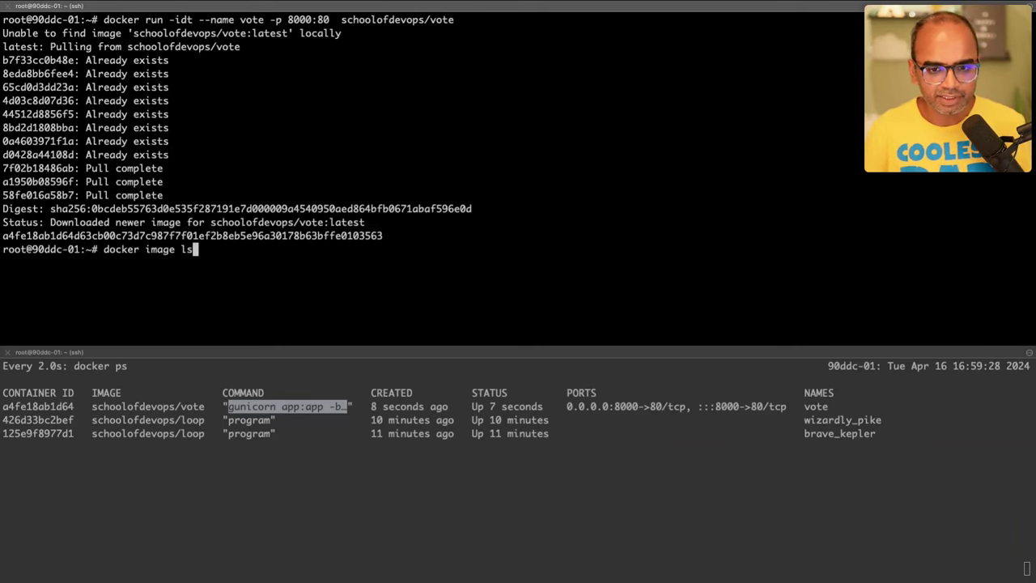
{"action": "double_click", "coordinate": [286, 223]}
{"action": "left_click_drag", "start_coordinate": [209, 227], "coordinate": [368, 223]}
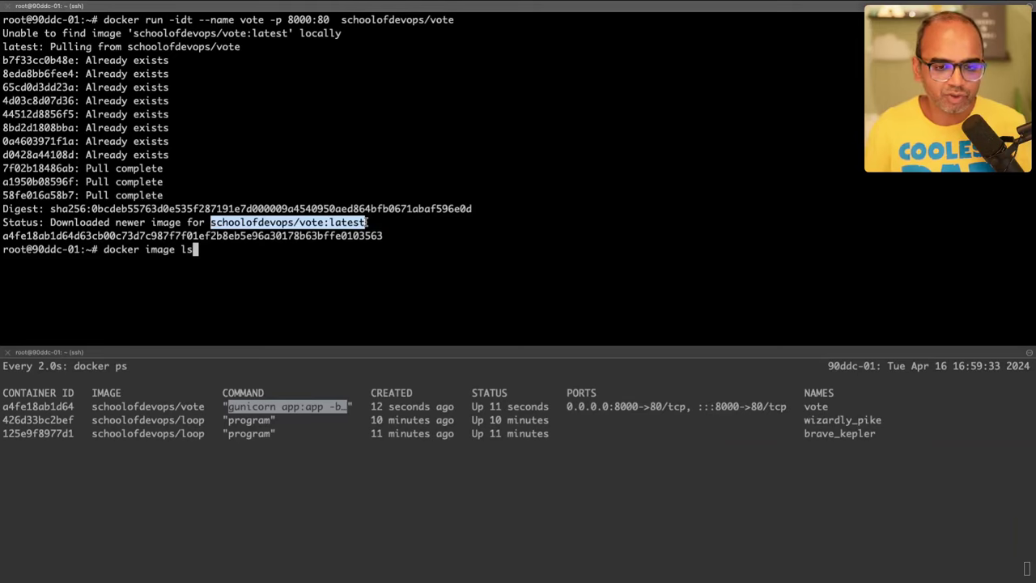
{"action": "key", "text": "BackSpace"}
{"action": "key", "text": "BackSpace"}
{"action": "key", "text": "BackSpace"}
{"action": "key", "text": "BackSpace"}
{"action": "key", "text": "BackSpace"}
{"action": "key", "text": "BackSpace"}
{"action": "key", "text": "BackSpace"}
{"action": "key", "text": "BackSpace"}
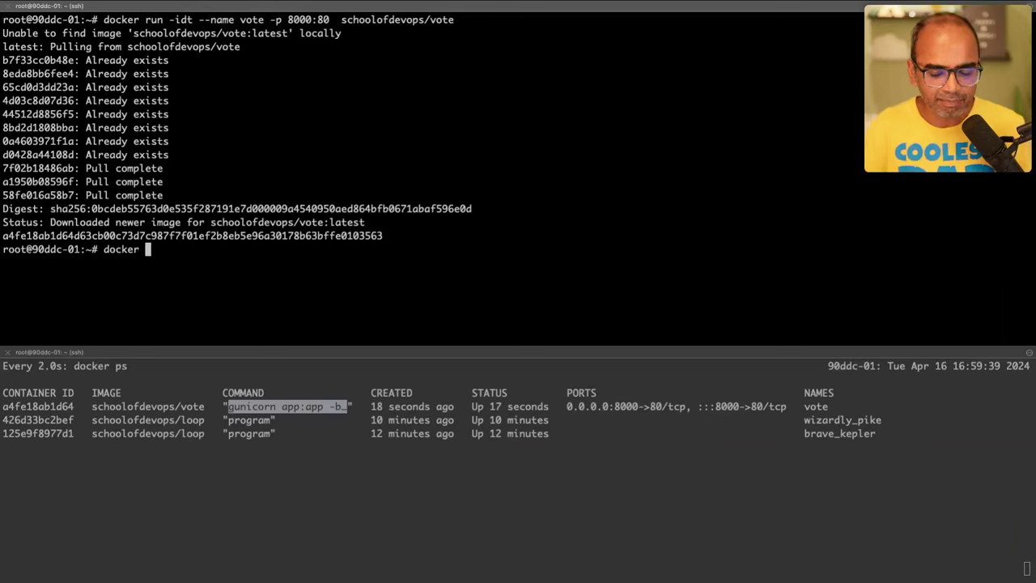
{"action": "type", "text": "image history"}
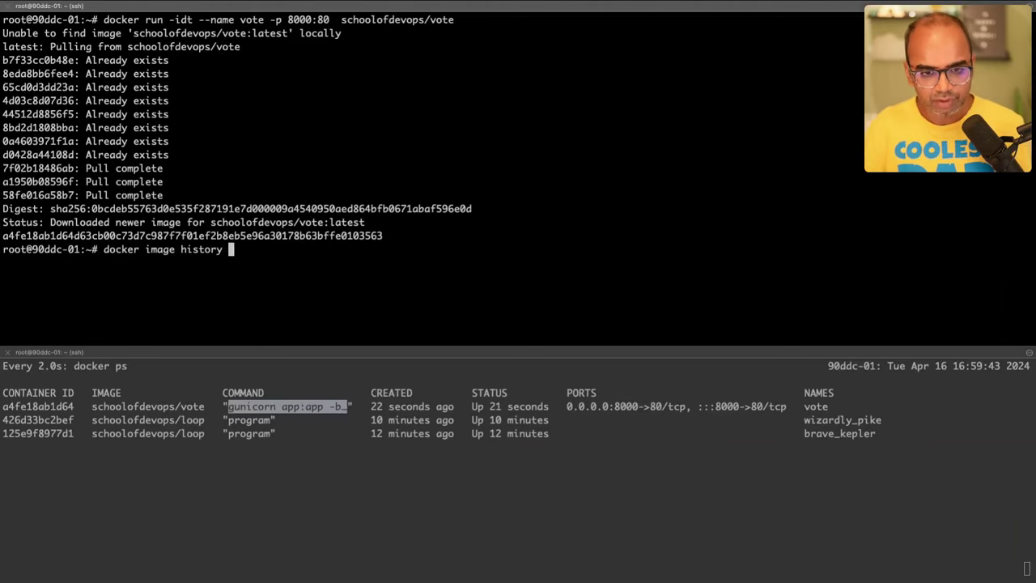
{"action": "key", "text": "super+v"}
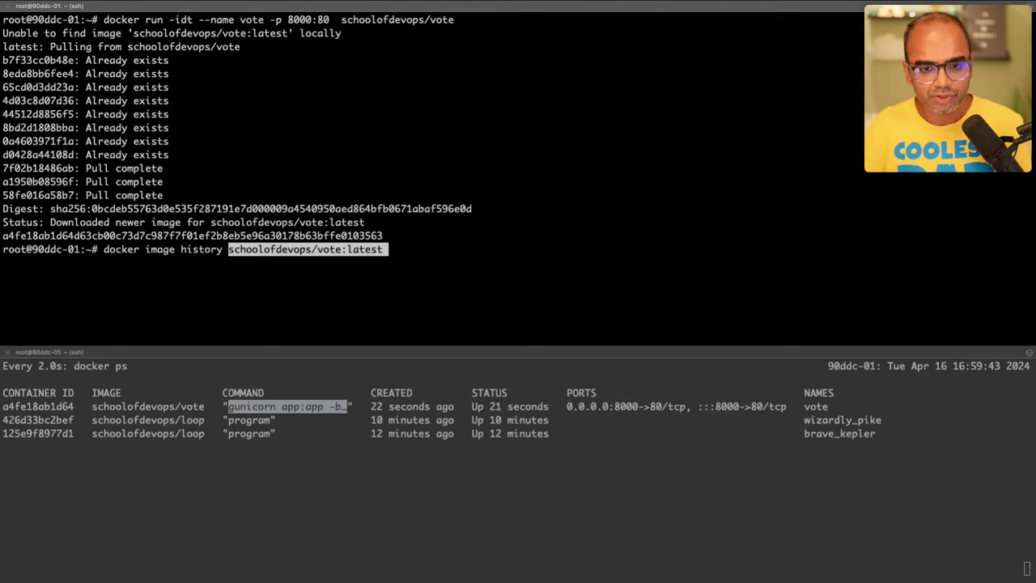
{"action": "key", "text": "Return"}
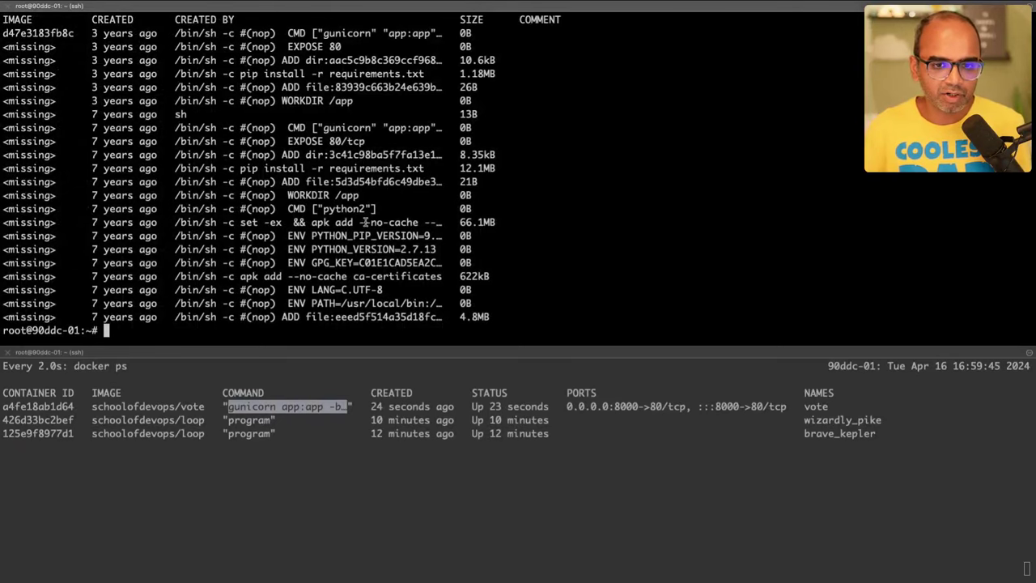
Step: Examine the vote image's layer history, highlighting the layers, the gunicorn CMD entry and the EXPOSE 80 entry
{"action": "scroll", "coordinate": [366, 222], "scroll_direction": "up", "scroll_amount": 2}
{"action": "left_click_drag", "start_coordinate": [5, 84], "coordinate": [20, 317]}
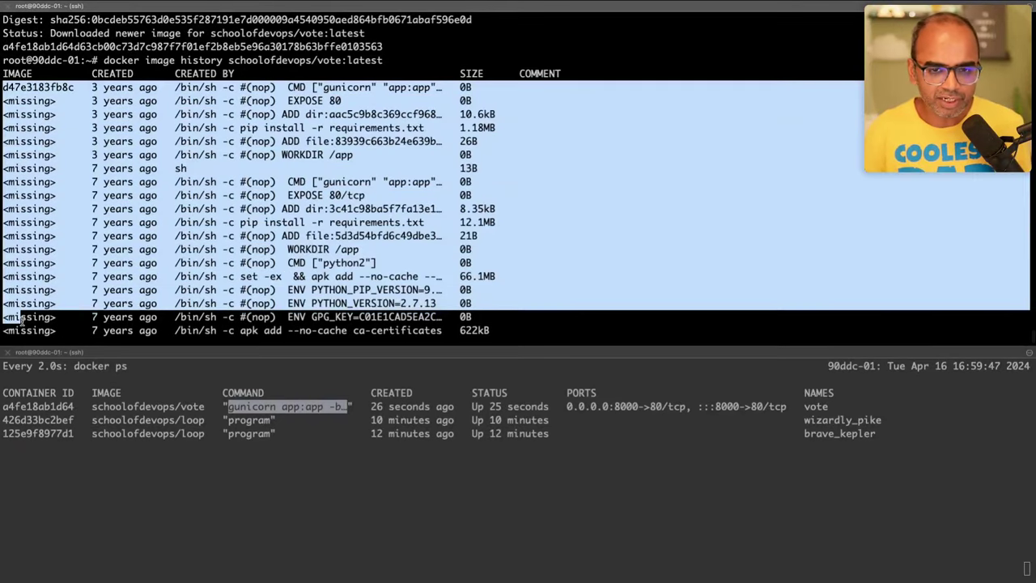
{"action": "triple_click", "coordinate": [324, 88]}
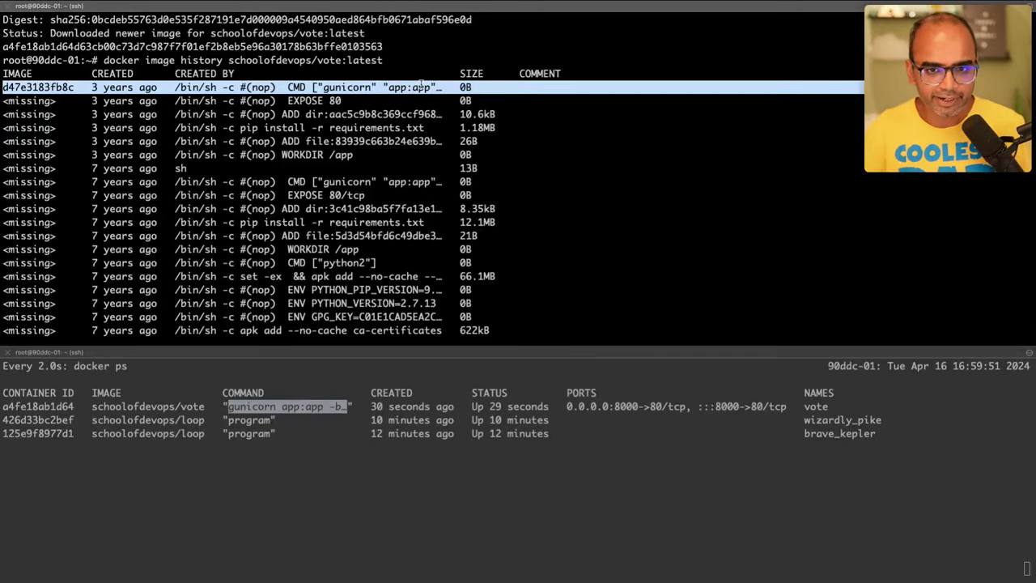
{"action": "double_click", "coordinate": [348, 87]}
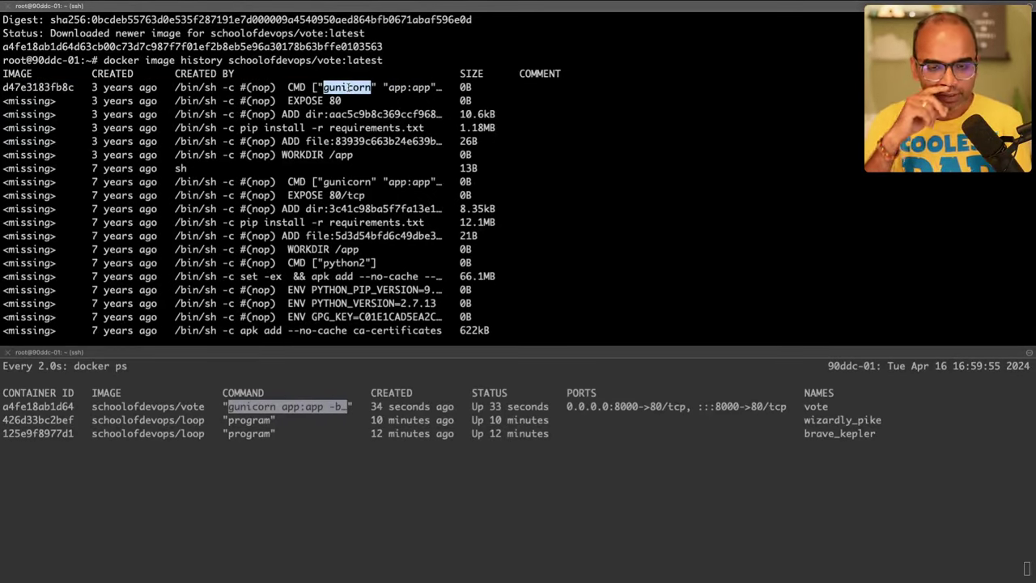
{"action": "scroll", "coordinate": [354, 81], "scroll_direction": "down", "scroll_amount": 2}
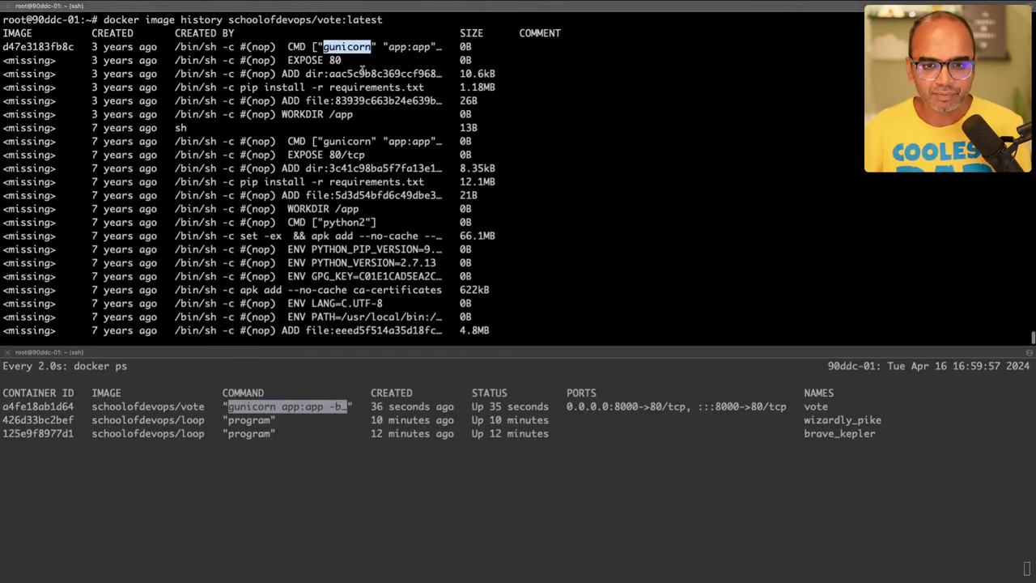
{"action": "triple_click", "coordinate": [344, 53]}
{"action": "triple_click", "coordinate": [337, 59]}
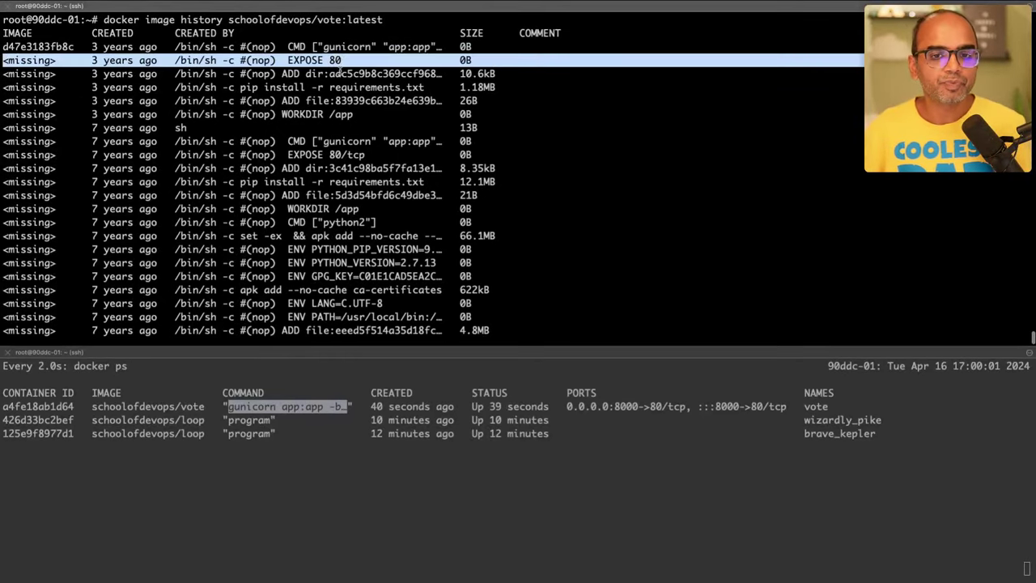
{"action": "triple_click", "coordinate": [336, 60]}
{"action": "triple_click", "coordinate": [336, 60]}
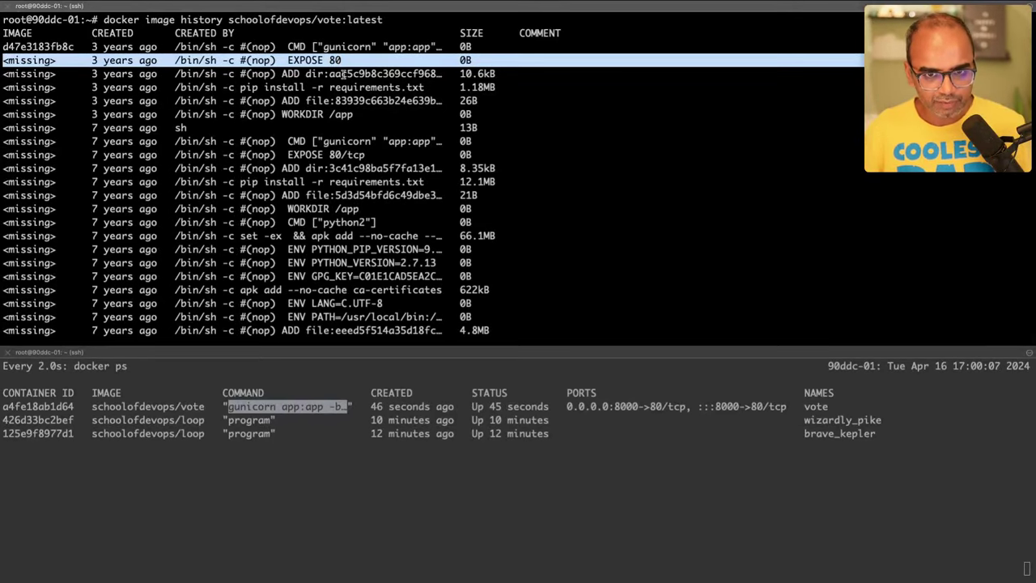
{"action": "scroll", "coordinate": [343, 74], "scroll_direction": "down", "scroll_amount": 1}
Step: Clear the screen, recall the docker run line unexecuted, and highlight its 8000:80 mapping and the vote container's row
{"action": "key", "text": "ctrl+l"}
{"action": "key", "text": "Up"}
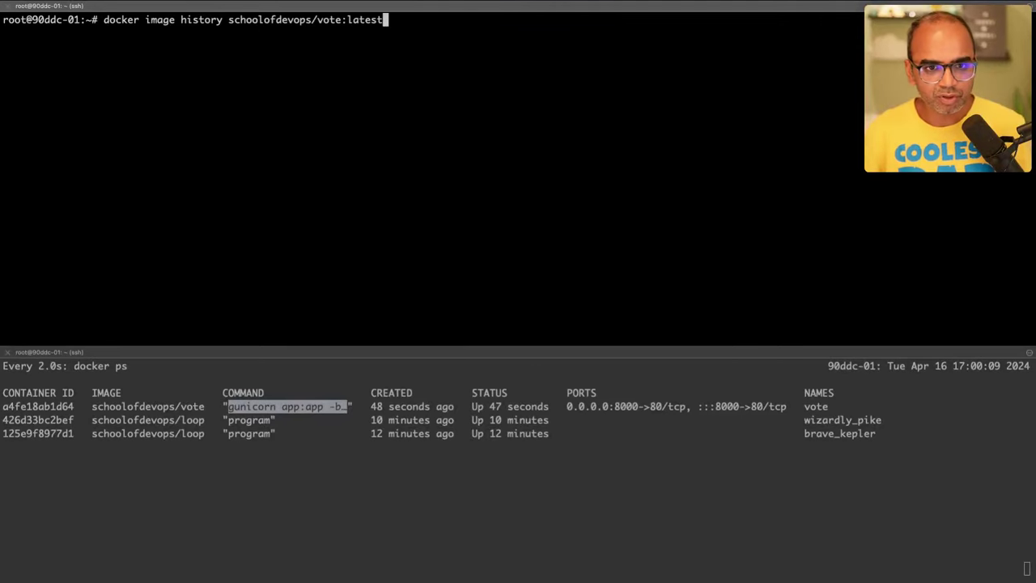
{"action": "key", "text": "Up"}
{"action": "left_click_drag", "start_coordinate": [289, 20], "coordinate": [336, 19]}
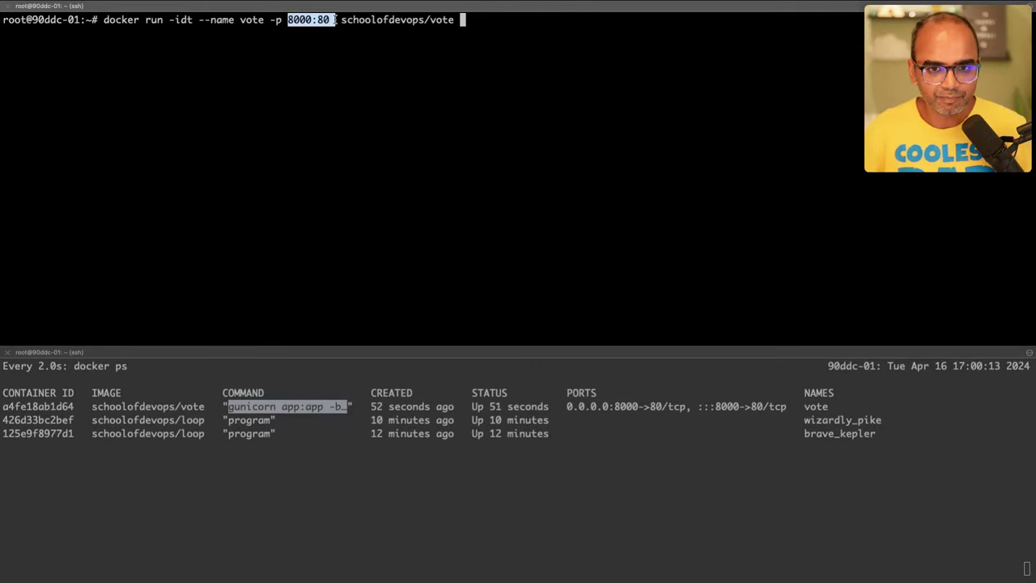
{"action": "left_click", "coordinate": [336, 19]}
{"action": "left_click_drag", "start_coordinate": [321, 20], "coordinate": [336, 20]}
{"action": "left_click", "coordinate": [285, 24]}
{"action": "double_click", "coordinate": [286, 23]}
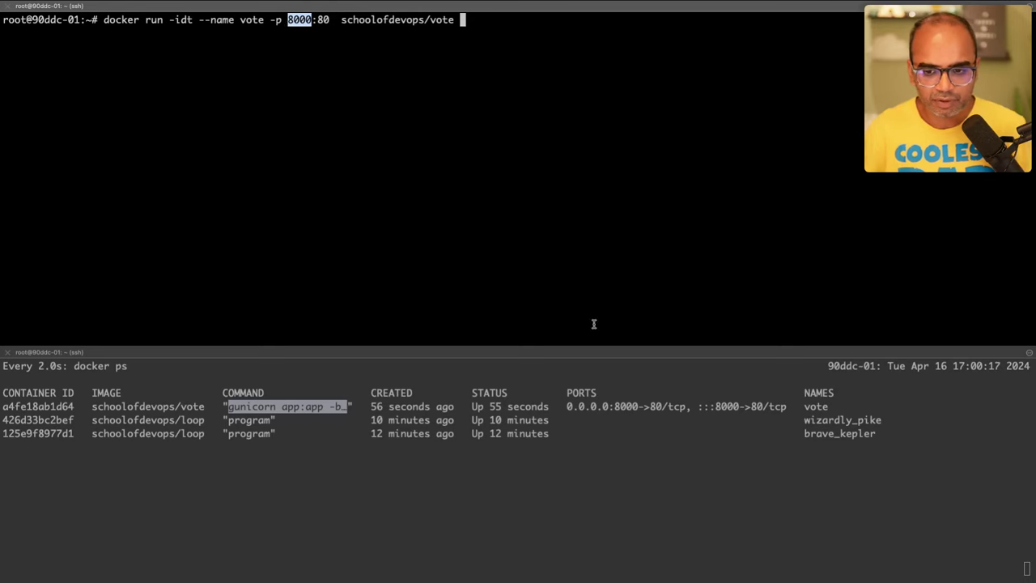
{"action": "triple_click", "coordinate": [624, 406]}
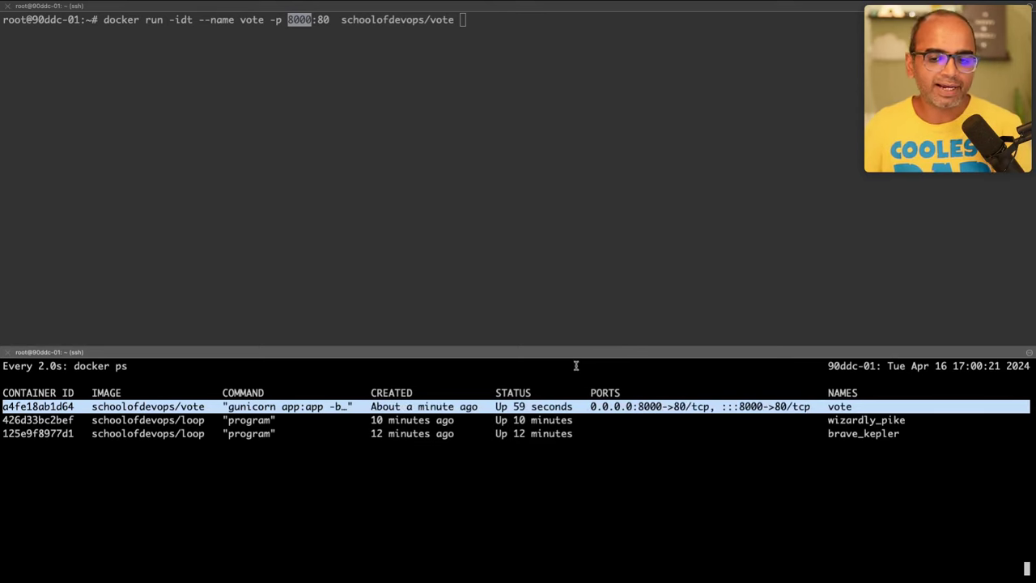
Step: Switch to the slides and review the hand-drawn diagrams of host port 8000 mapped to container port 80
{"action": "key", "text": "ctrl+Left"}
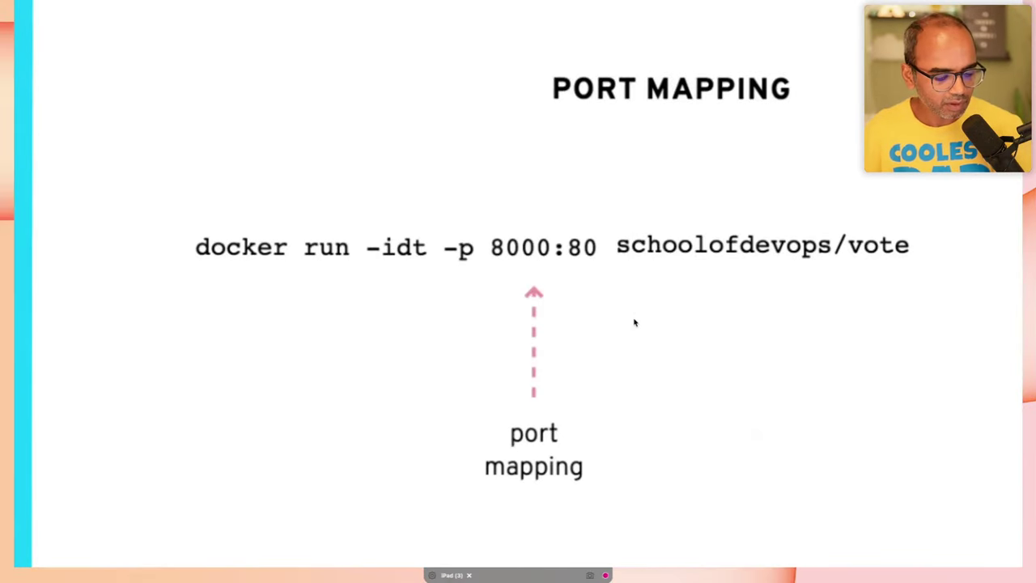
{"action": "key", "text": "ctrl+Left"}
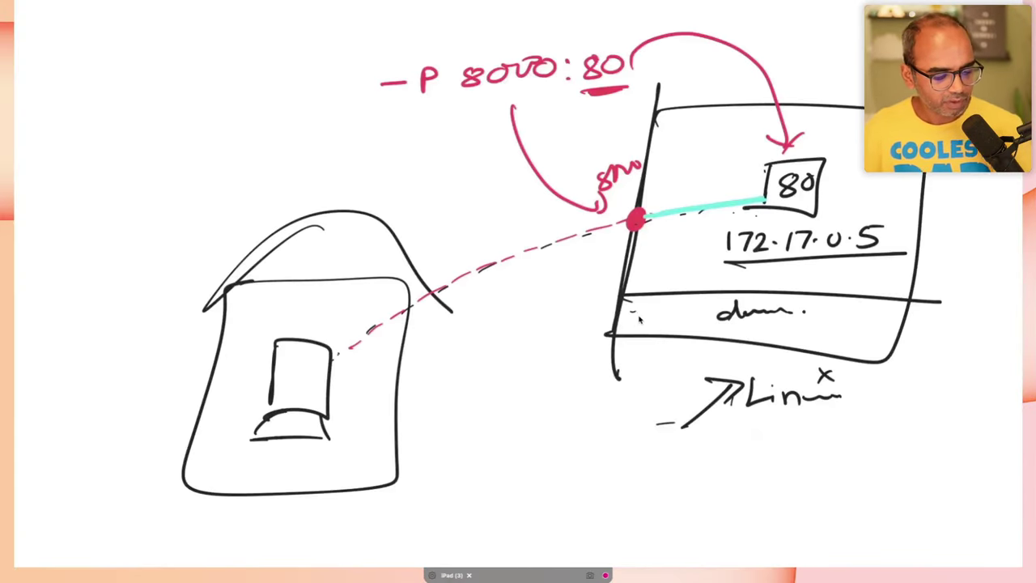
{"action": "key", "text": "ctrl+Left"}
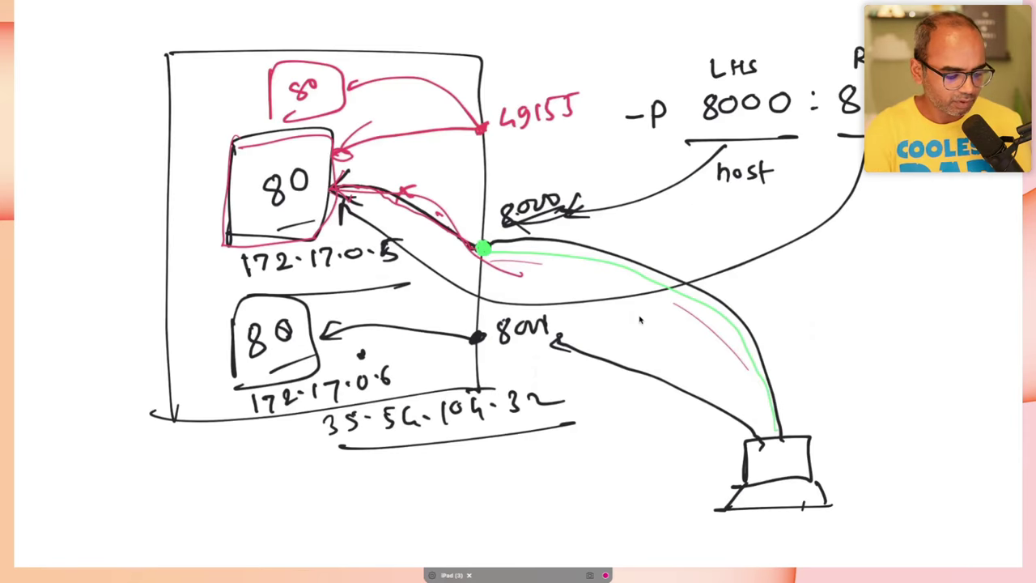
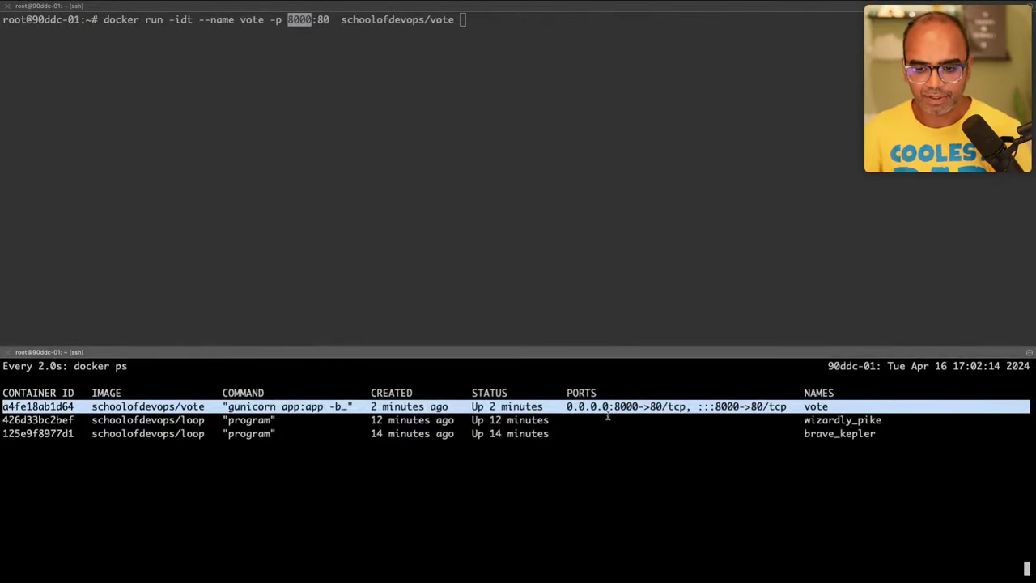
Step: Examine the vote container's host-to-container port mapping in the running container list
{"action": "left_click", "coordinate": [615, 415]}
{"action": "left_click_drag", "start_coordinate": [614, 406], "coordinate": [644, 406]}
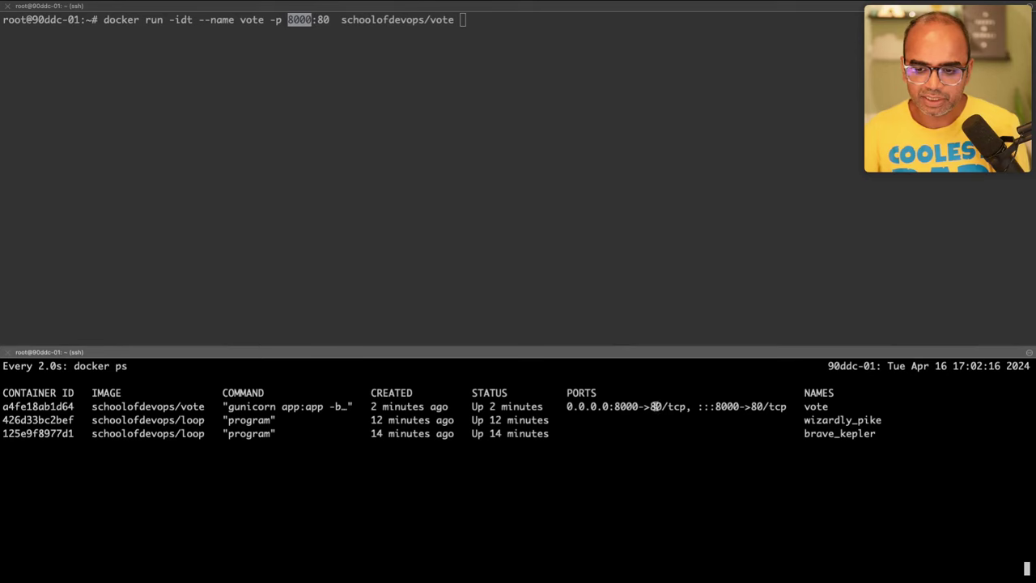
{"action": "double_click", "coordinate": [656, 407]}
Step: Discard the unrun docker run command and try to list the NAT rules with iptable -t nat -nvL
{"action": "left_click", "coordinate": [515, 238]}
{"action": "key", "text": "ctrl+c"}
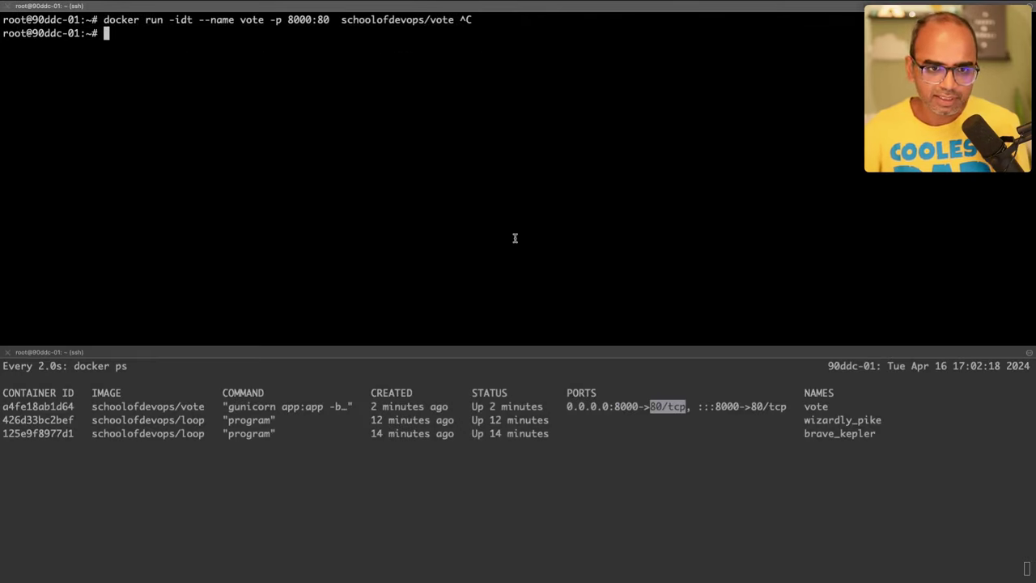
{"action": "type", "text": "ipta"}
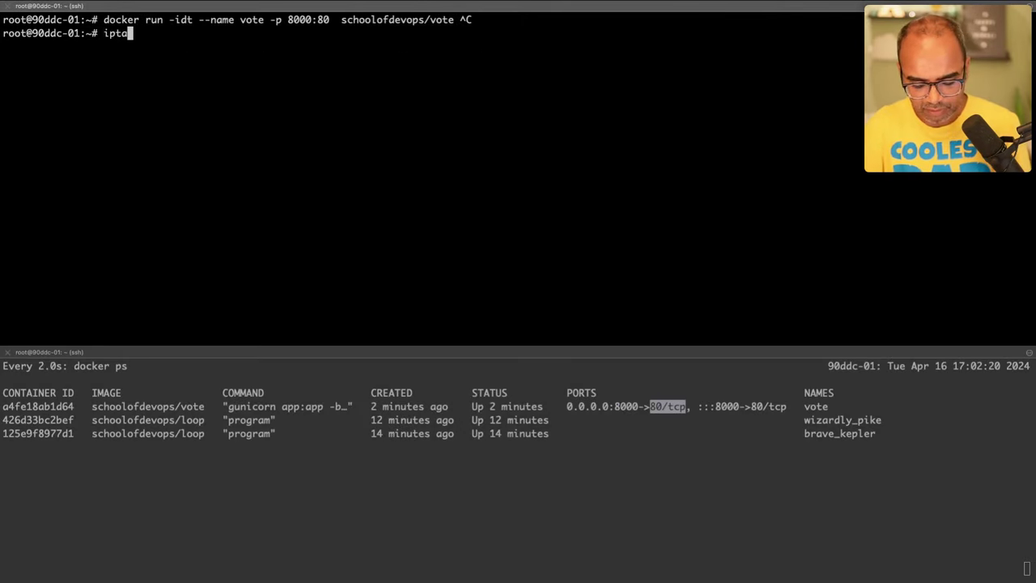
{"action": "type", "text": "ble -t na"}
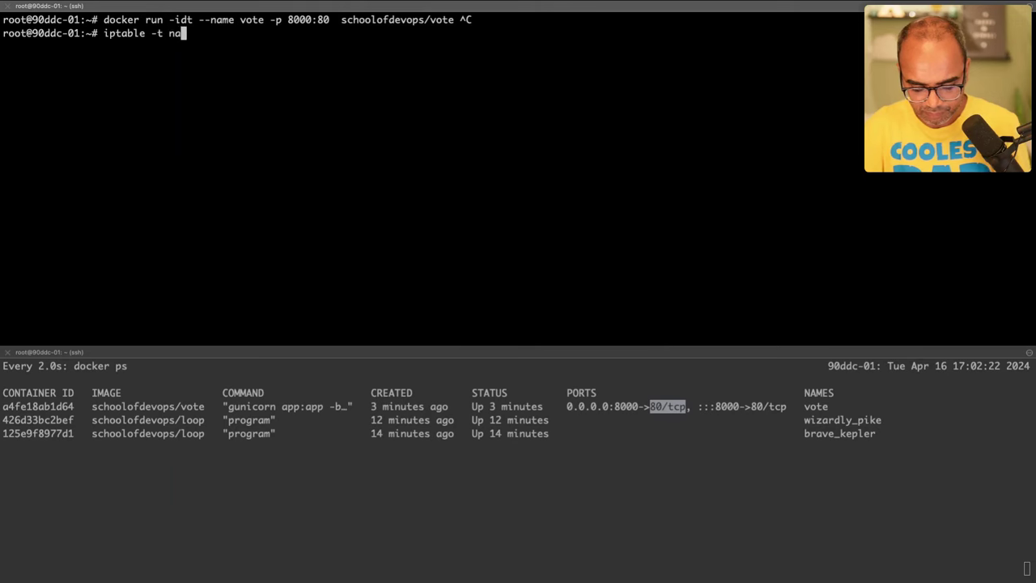
{"action": "type", "text": "t -nvL"}
{"action": "key", "text": "Return"}
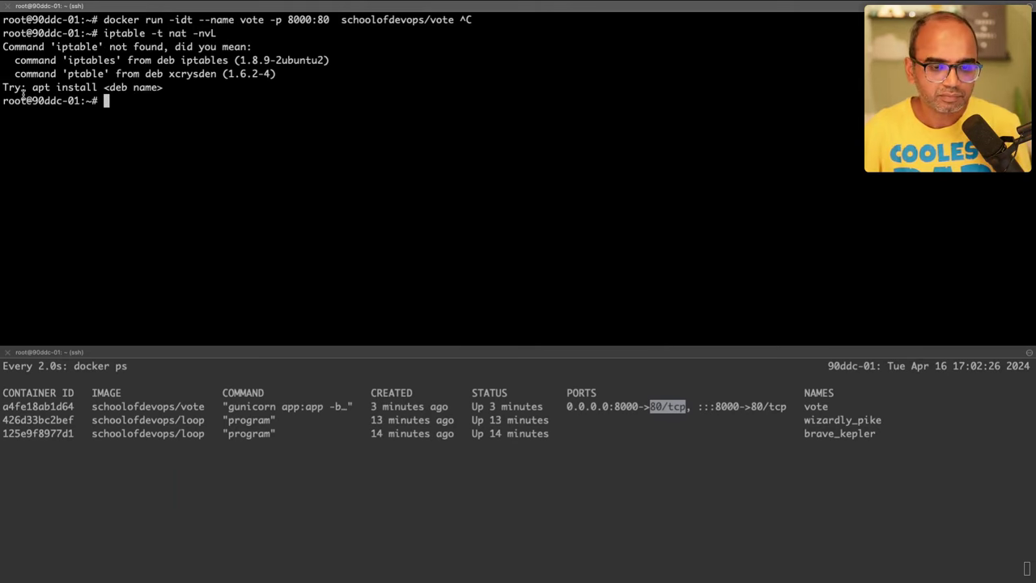
Step: Correct the previous command and run iptables -t nat -nvL to list the NAT table rules
{"action": "type", "text": "apt "}
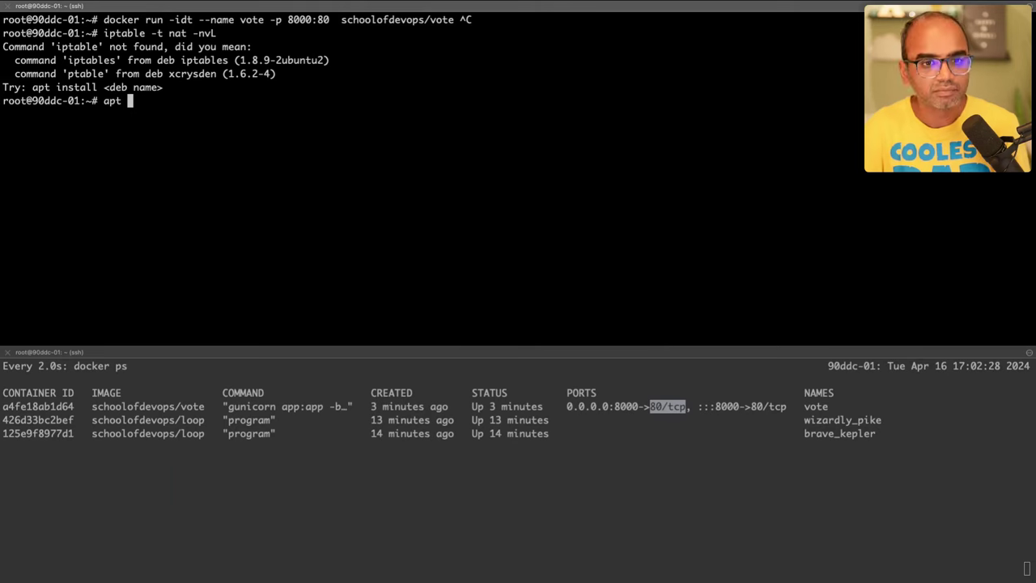
{"action": "type", "text": "instal"}
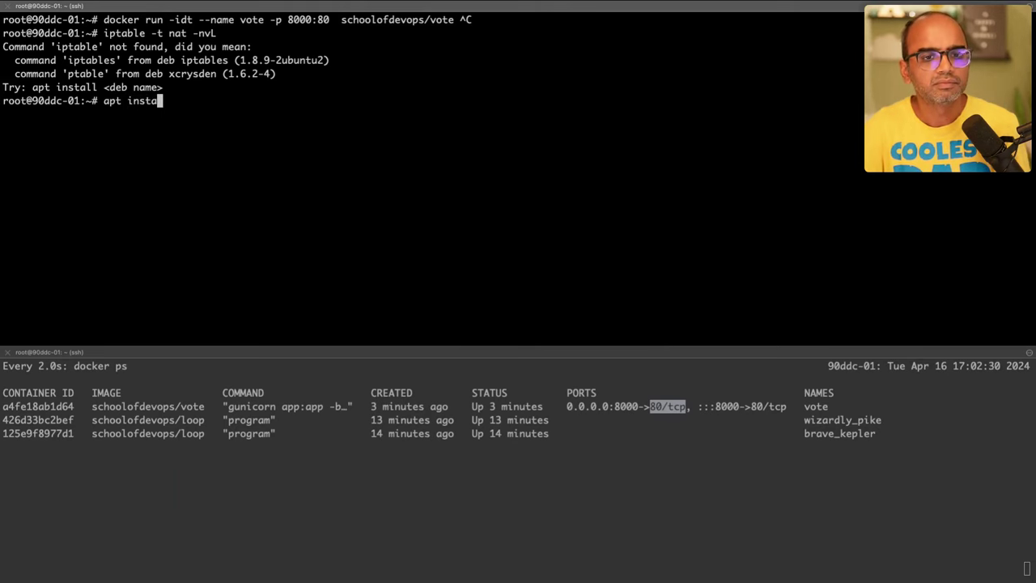
{"action": "key", "text": "Up"}
{"action": "key", "text": "ctrl+a"}
{"action": "key", "text": "Right"}
{"action": "key", "text": "Right"}
{"action": "key", "text": "Right"}
{"action": "key", "text": "Right"}
{"action": "key", "text": "Right"}
{"action": "key", "text": "Right"}
{"action": "key", "text": "Right"}
{"action": "type", "text": "s"}
{"action": "key", "text": "Return"}
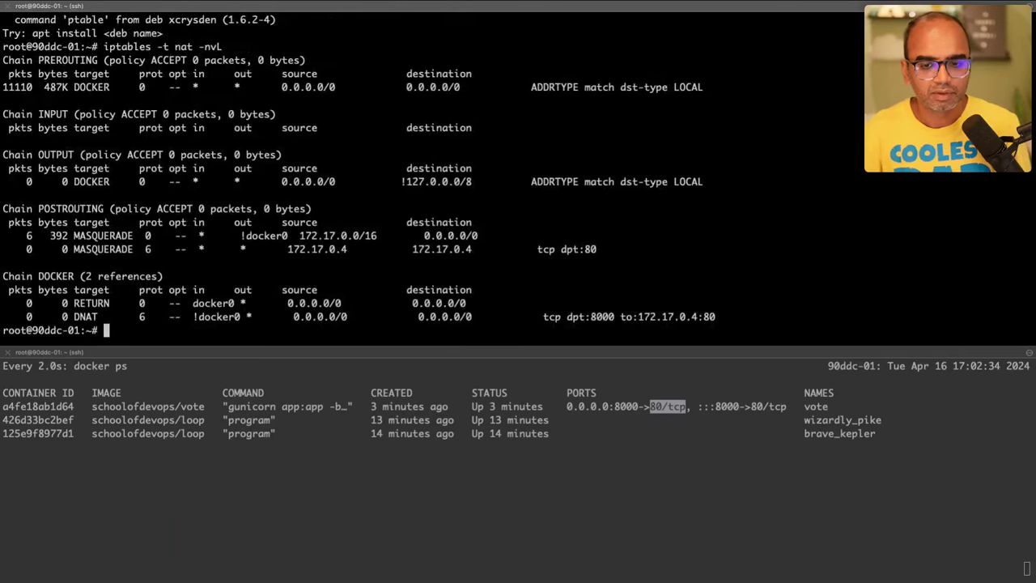
Step: Examine the DOCKER chain's DNAT rule, its destination port and forwarding address, against the vote container's entry
{"action": "triple_click", "coordinate": [615, 316]}
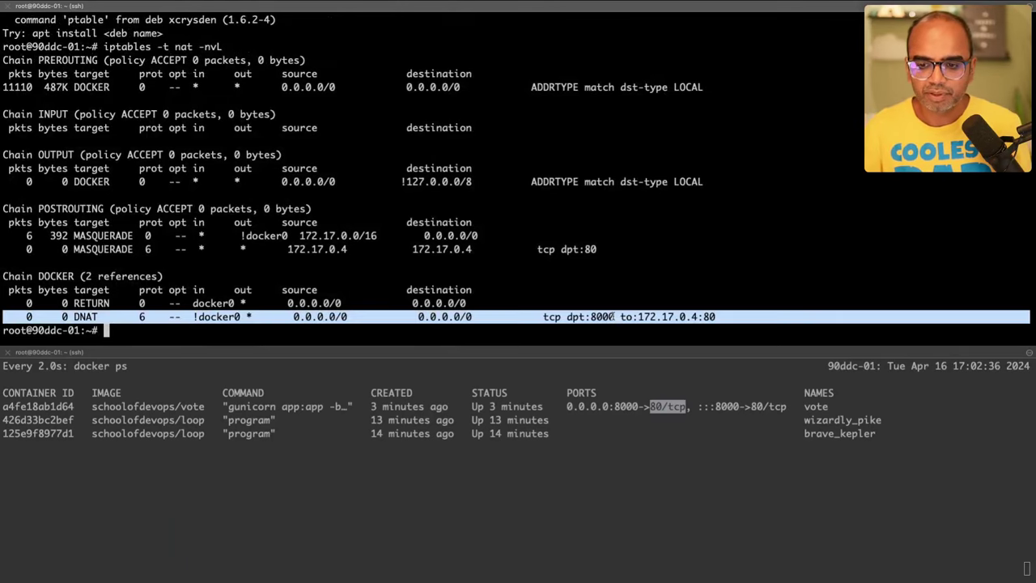
{"action": "double_click", "coordinate": [602, 317]}
{"action": "triple_click", "coordinate": [589, 317]}
{"action": "left_click", "coordinate": [580, 317]}
{"action": "left_click_drag", "start_coordinate": [541, 317], "coordinate": [617, 317]}
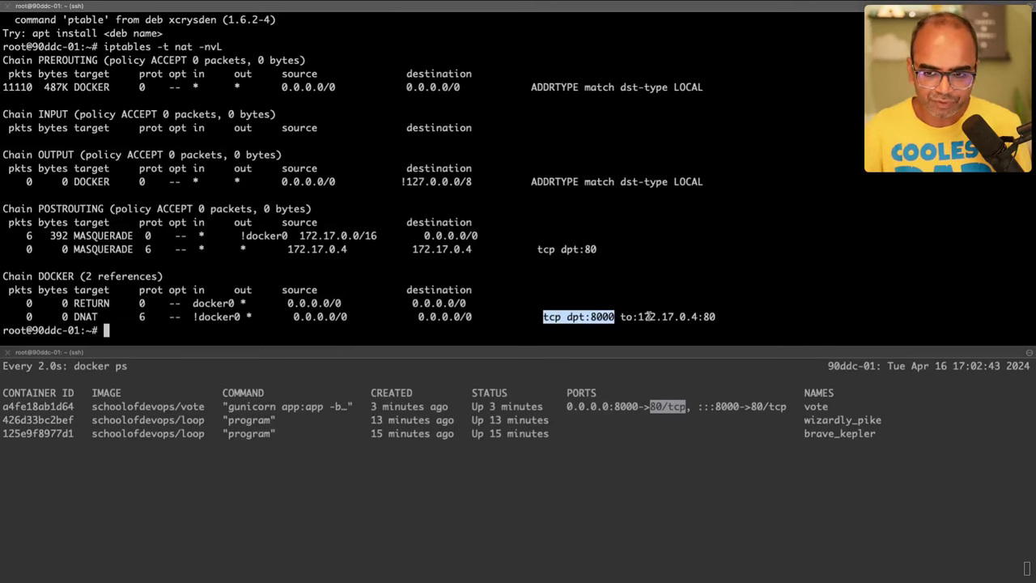
{"action": "left_click_drag", "start_coordinate": [639, 317], "coordinate": [700, 317]}
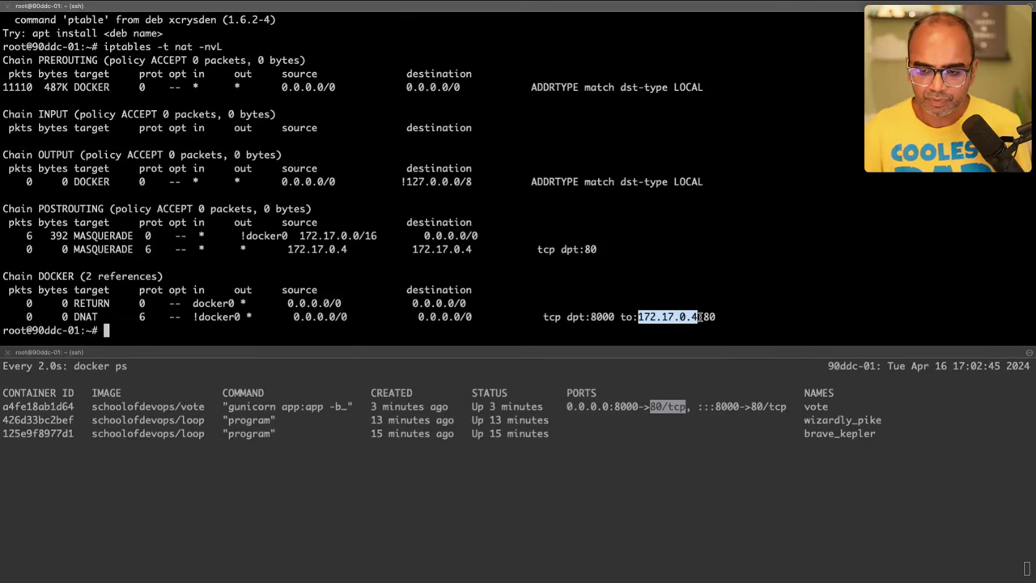
{"action": "left_click_drag", "start_coordinate": [726, 316], "coordinate": [638, 316]}
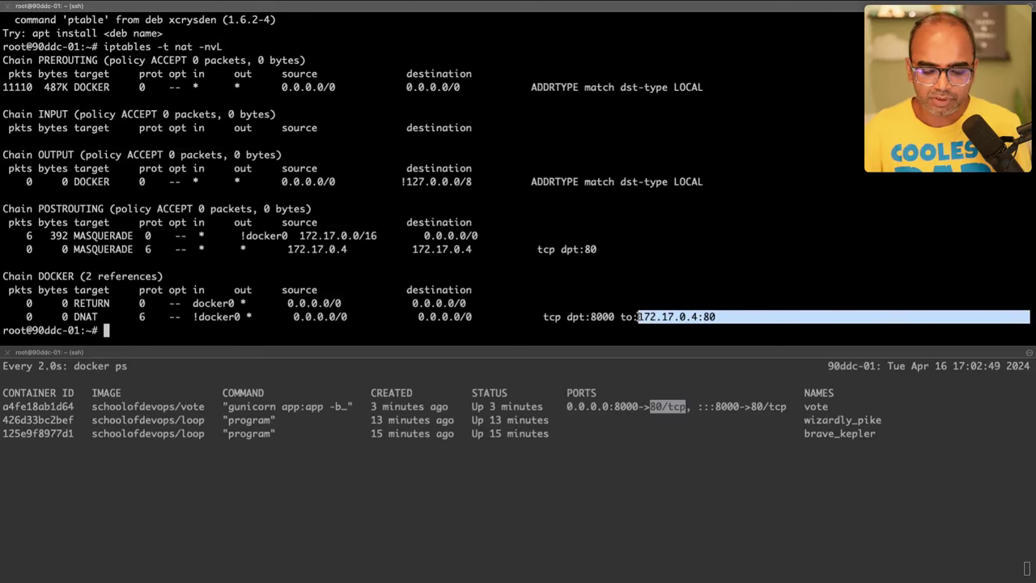
{"action": "triple_click", "coordinate": [264, 408]}
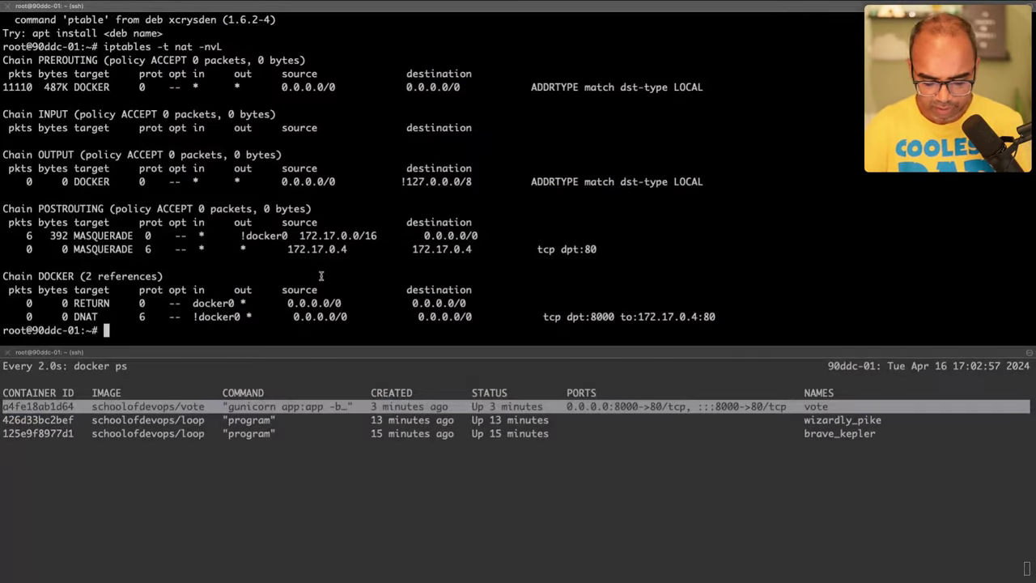
Step: List the network interfaces with ifconfig and copy the IPv4 address of eth0
{"action": "type", "text": "ifconfig"}
{"action": "key", "text": "Return"}
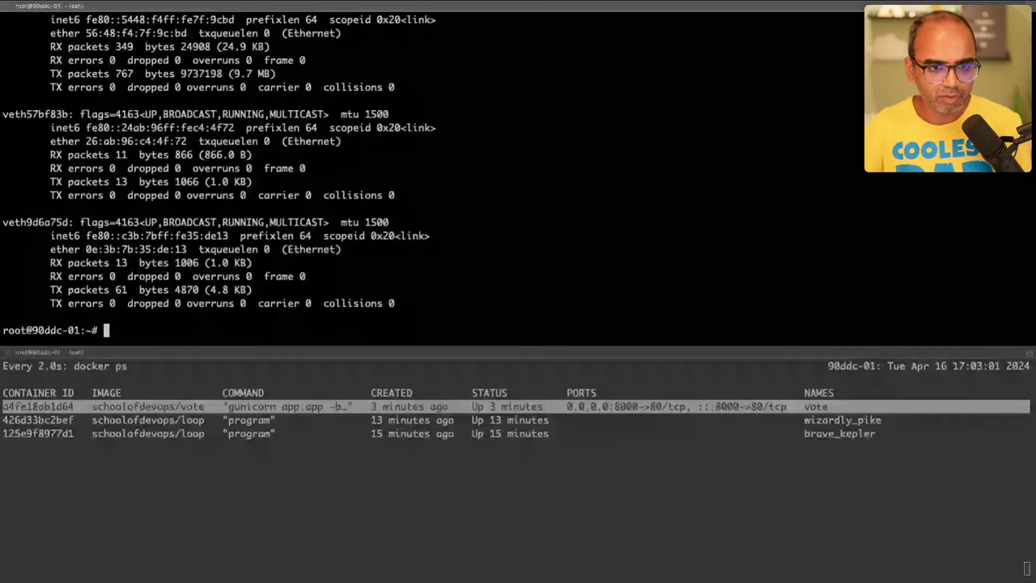
{"action": "scroll", "coordinate": [205, 166], "scroll_direction": "up", "scroll_amount": 15}
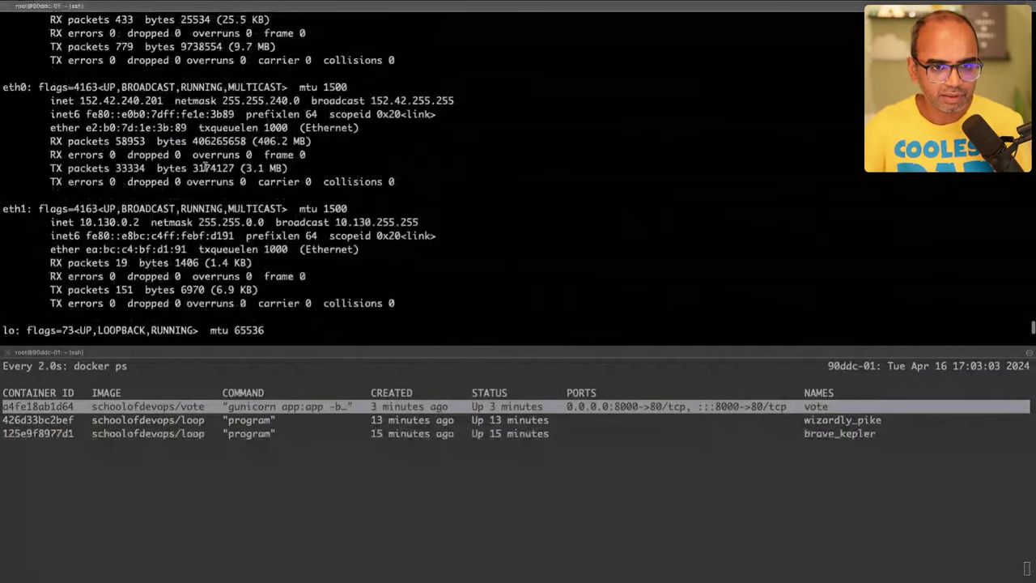
{"action": "double_click", "coordinate": [126, 100]}
{"action": "key", "text": "super+c"}
Step: Switch to the browser and open 152.42.240.201:8000 in a new tab
{"action": "key", "text": "ctrl+Right"}
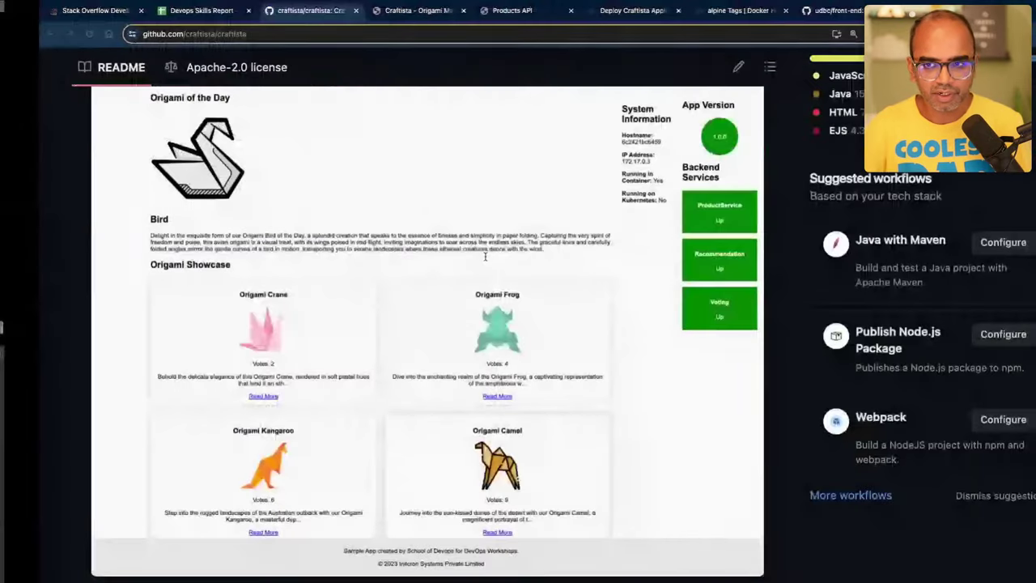
{"action": "key", "text": "super+t"}
{"action": "key", "text": "super+v"}
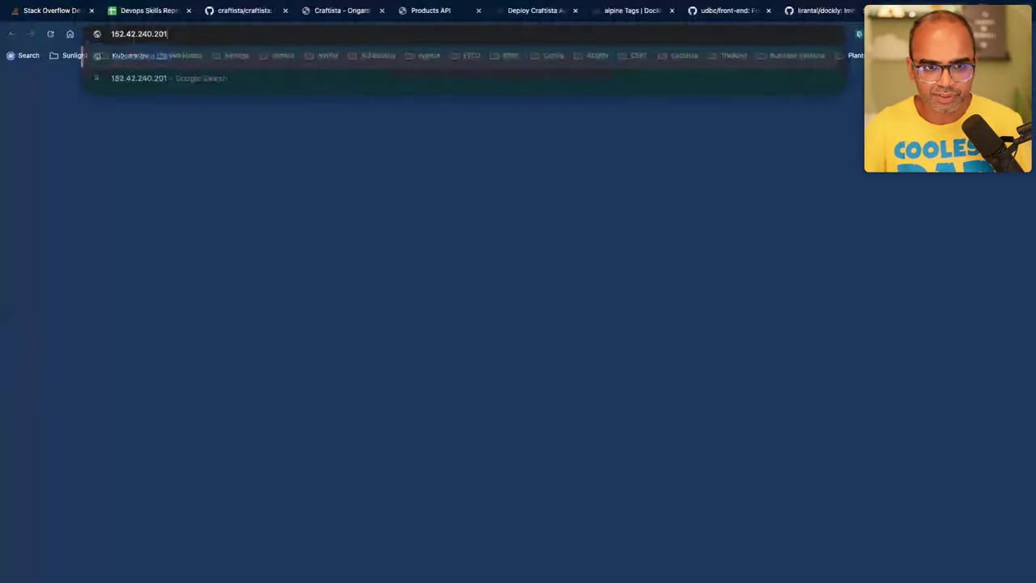
{"action": "type", "text": ":"}
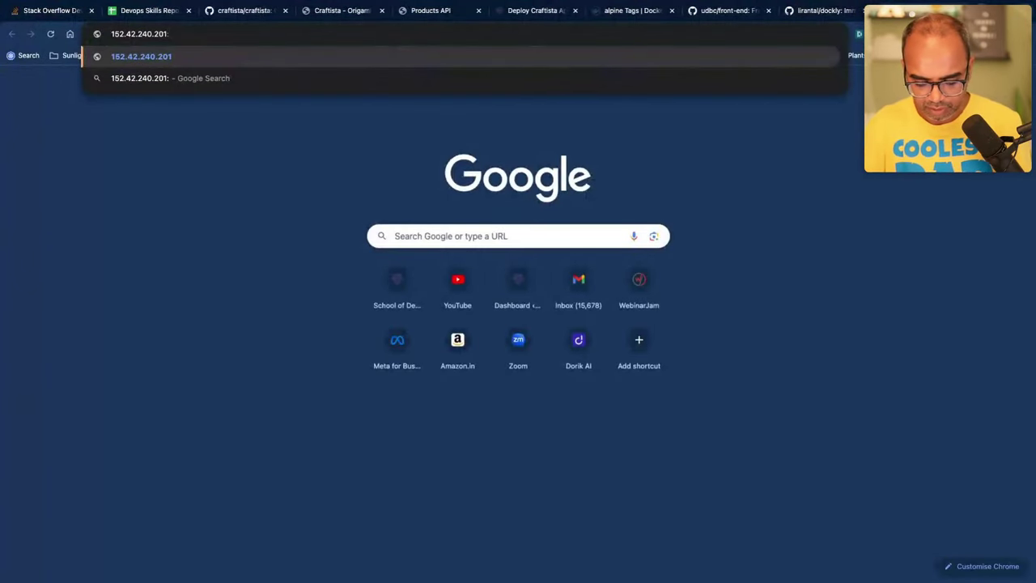
{"action": "type", "text": "8000"}
{"action": "key", "text": "Return"}
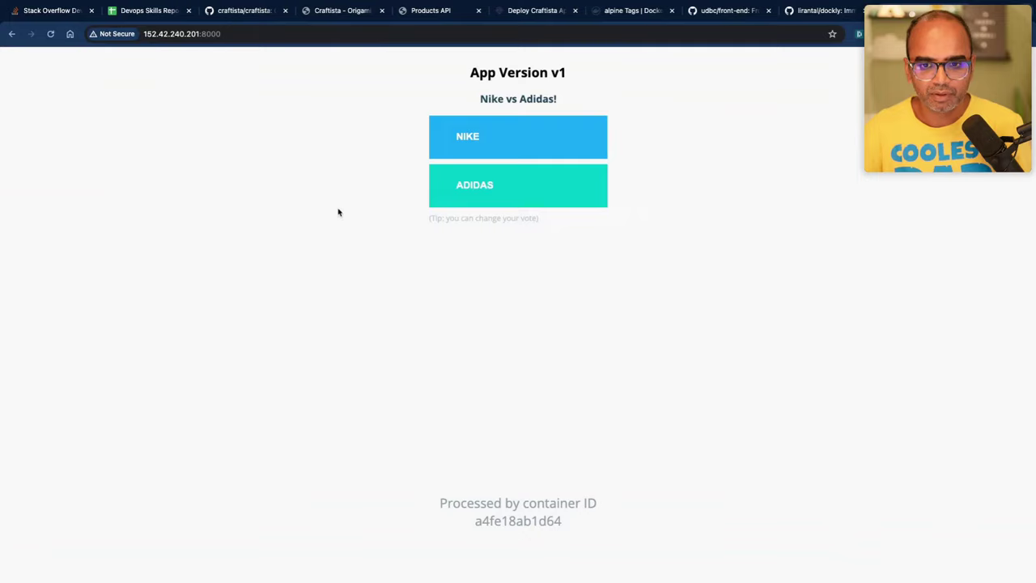
Step: Back in the terminal, clear the screen, list the running containers and stop the vote container a4fe18ab1d64
{"action": "key", "text": "super+Tab"}
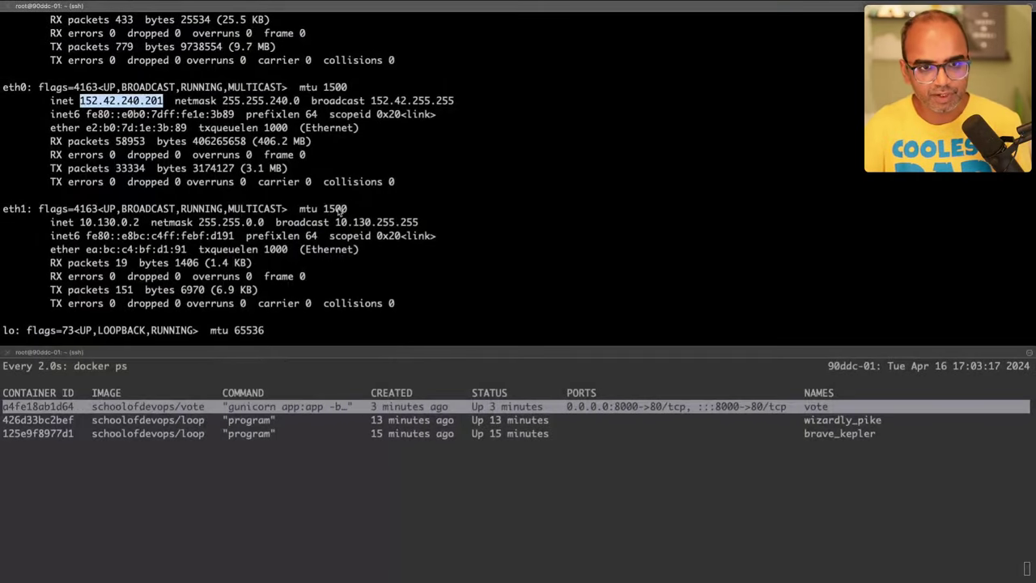
{"action": "key", "text": "ctrl+l"}
{"action": "key", "text": "Return"}
{"action": "type", "text": "docker stop"}
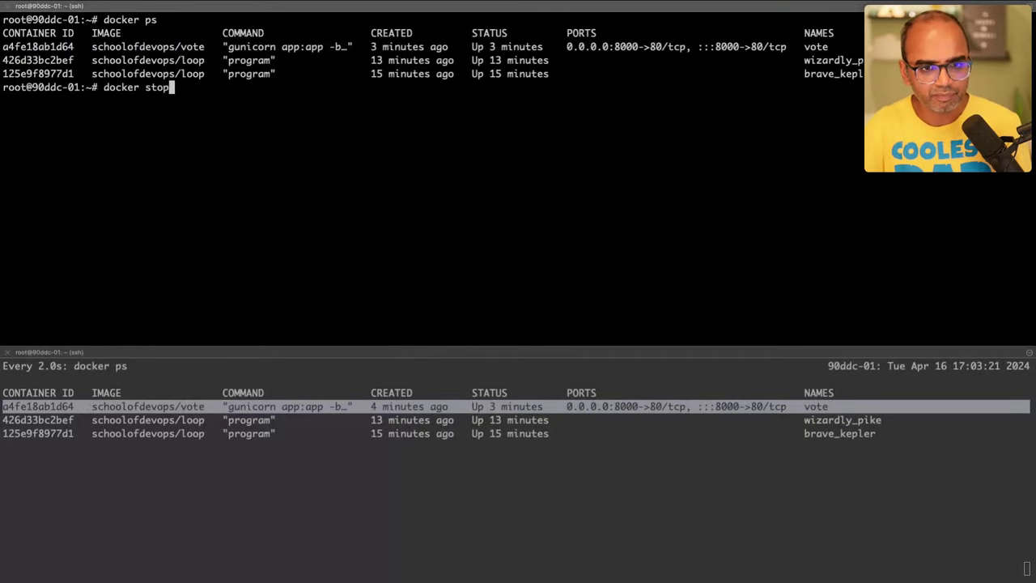
{"action": "double_click", "coordinate": [44, 50]}
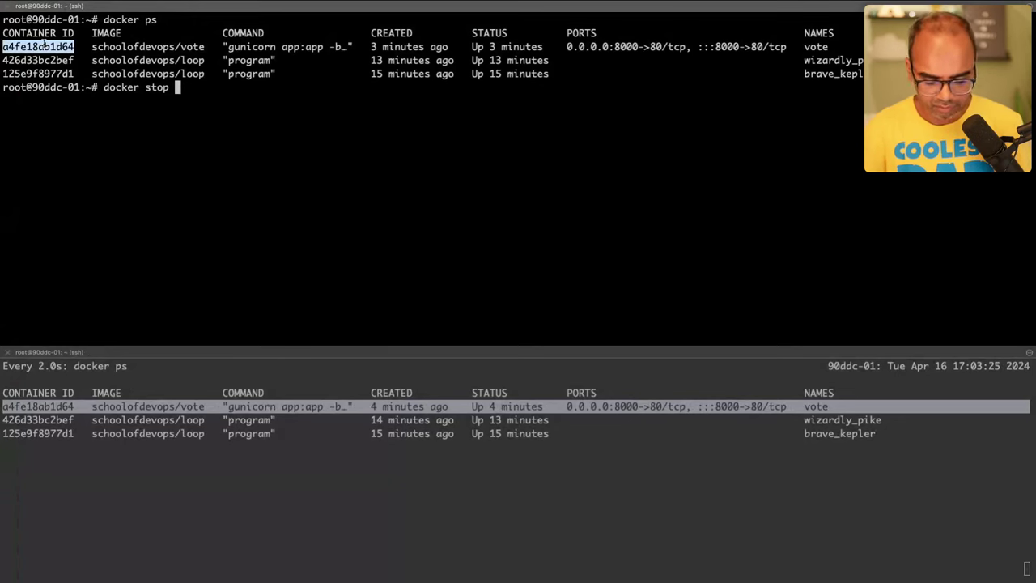
{"action": "type", "text": "a4fe18ab1d64"}
{"action": "key", "text": "Return"}
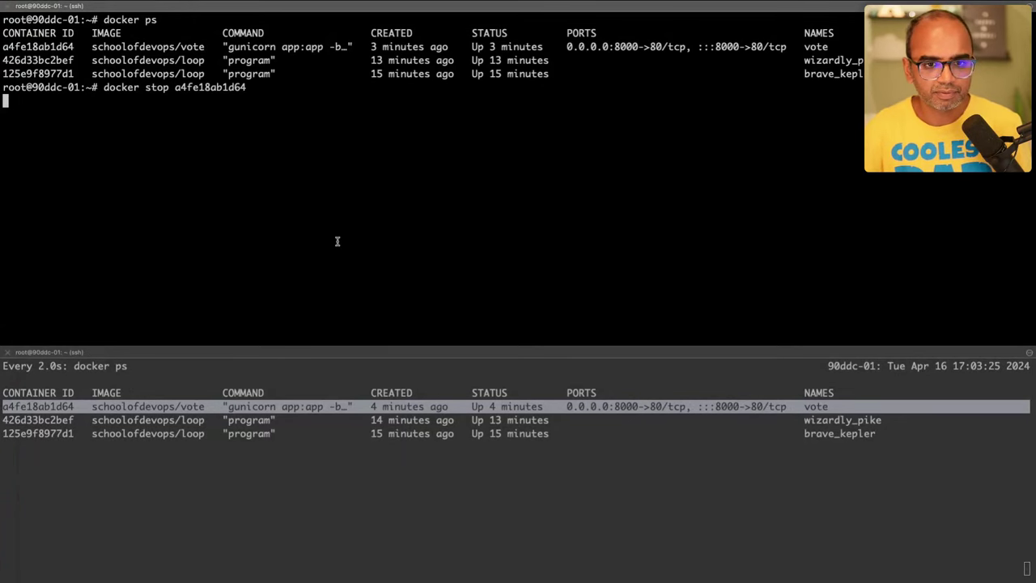
Step: Switch to the browser, reload the voting app page and check the container ID it shows
{"action": "key", "text": "ctrl+Right"}
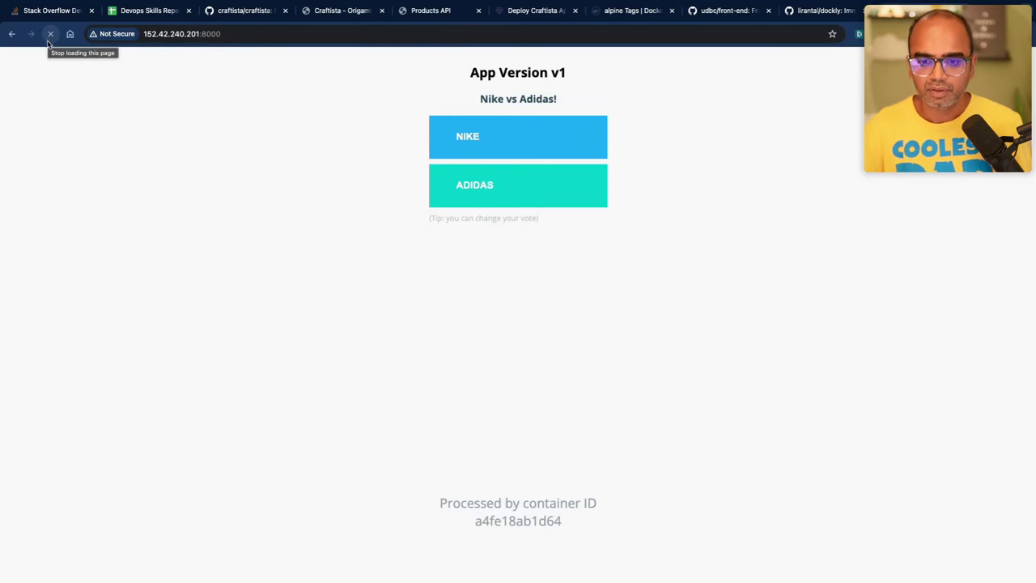
{"action": "double_click", "coordinate": [527, 522]}
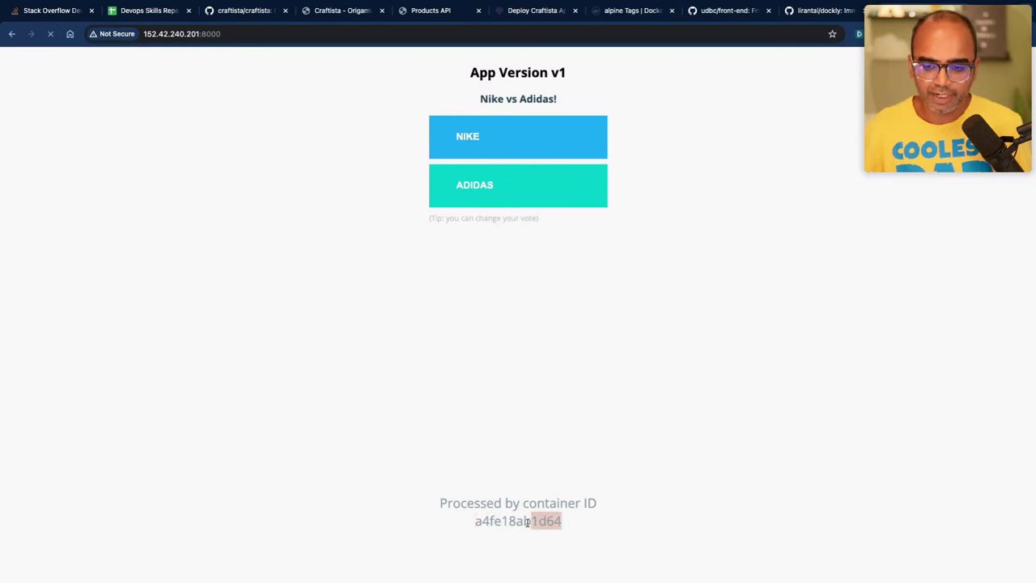
{"action": "triple_click", "coordinate": [527, 522]}
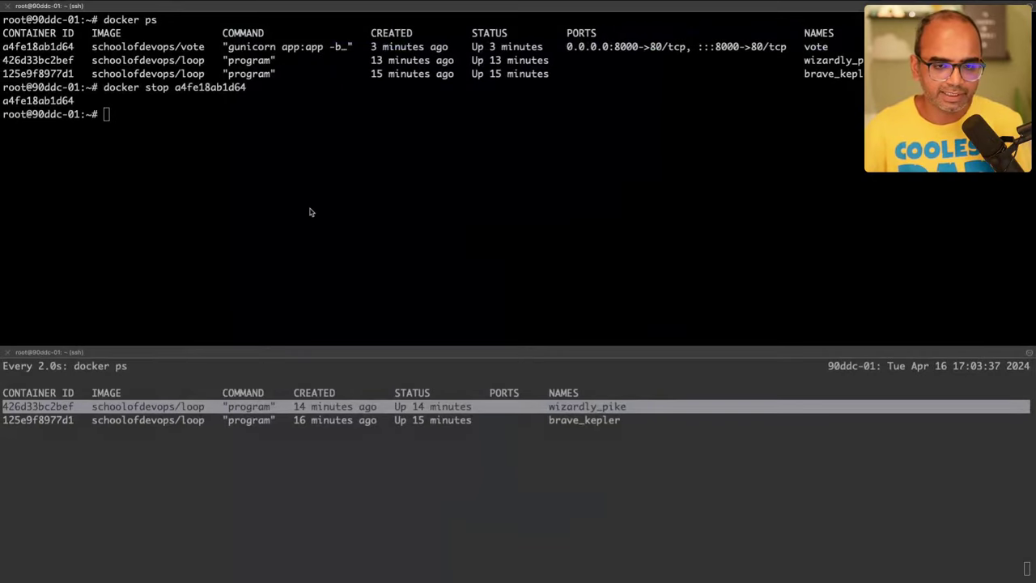
Step: Back in the terminal, run docker start for container a4fe18ab1d64, and reload the voting app page in the browser
{"action": "key", "text": "Up"}
{"action": "key", "text": "Left"}
{"action": "key", "text": "Left"}
{"action": "key", "text": "Left"}
{"action": "key", "text": "Left"}
{"action": "key", "text": "Left"}
{"action": "key", "text": "Left"}
{"action": "key", "text": "Left"}
{"action": "key", "text": "Left"}
{"action": "key", "text": "Left"}
{"action": "key", "text": "Left"}
{"action": "key", "text": "Left"}
{"action": "key", "text": "Left"}
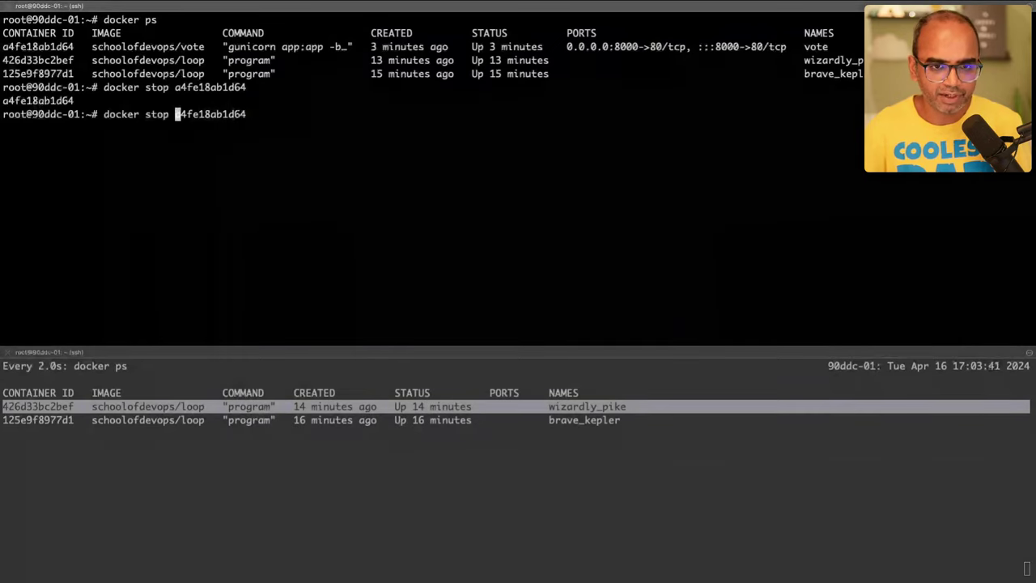
{"action": "key", "text": "BackSpace"}
{"action": "key", "text": "BackSpace"}
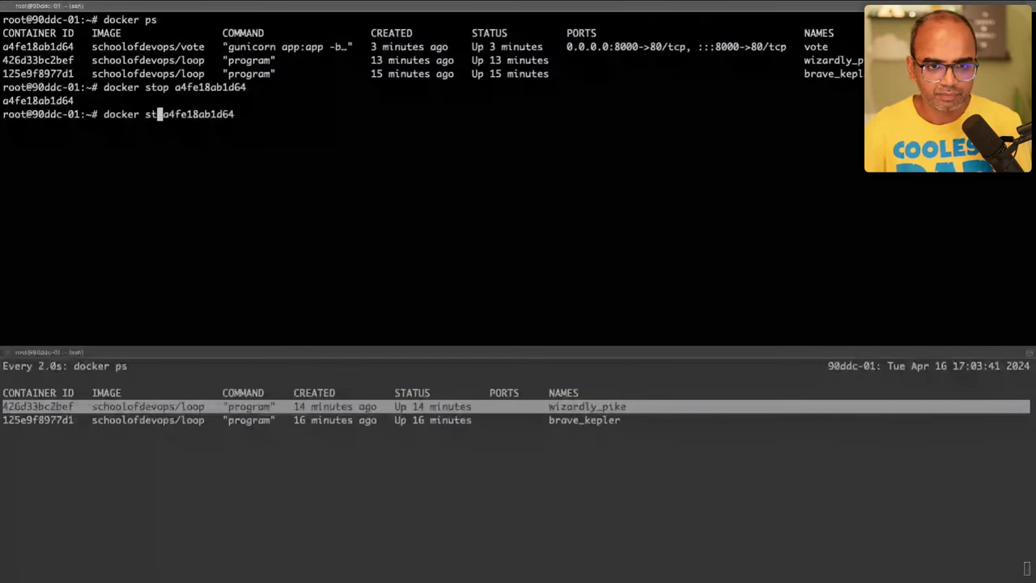
{"action": "type", "text": "art"}
{"action": "key", "text": "Return"}
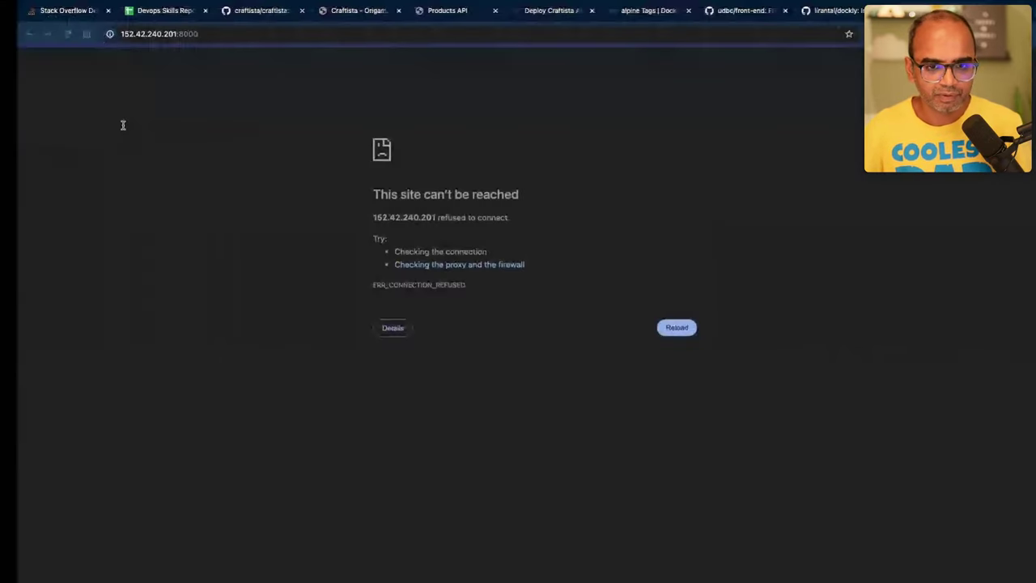
{"action": "left_click", "coordinate": [68, 33]}
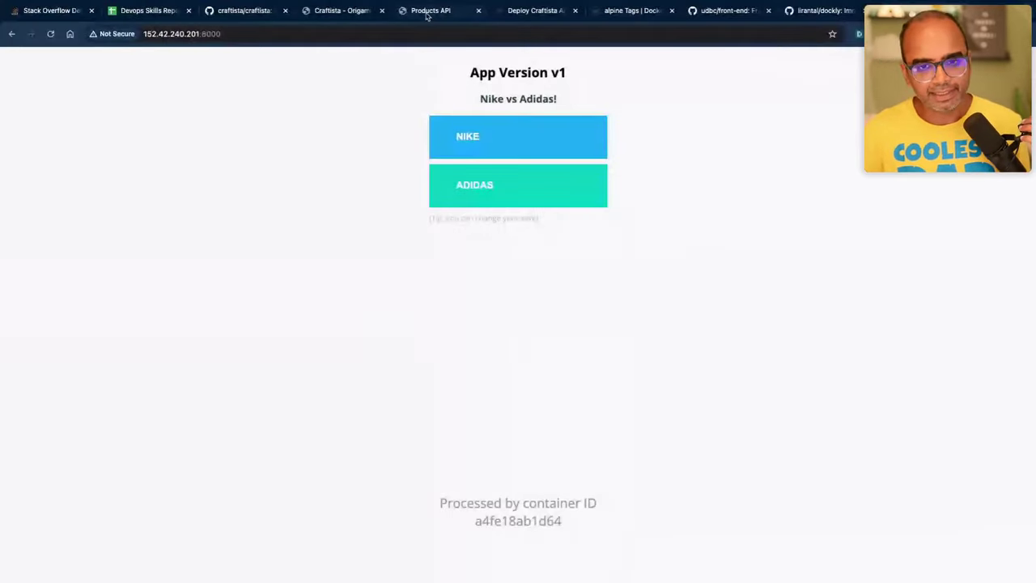
Step: Look over the open Craftista Products API page and the Craftista storefront with its origami showcase and backend services
{"action": "left_click", "coordinate": [427, 12]}
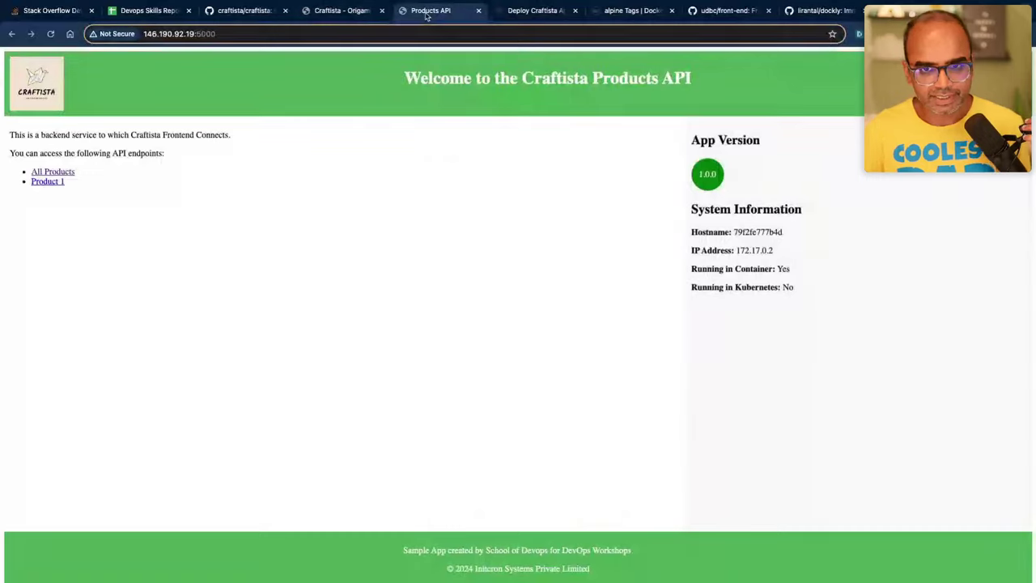
{"action": "left_click", "coordinate": [322, 16]}
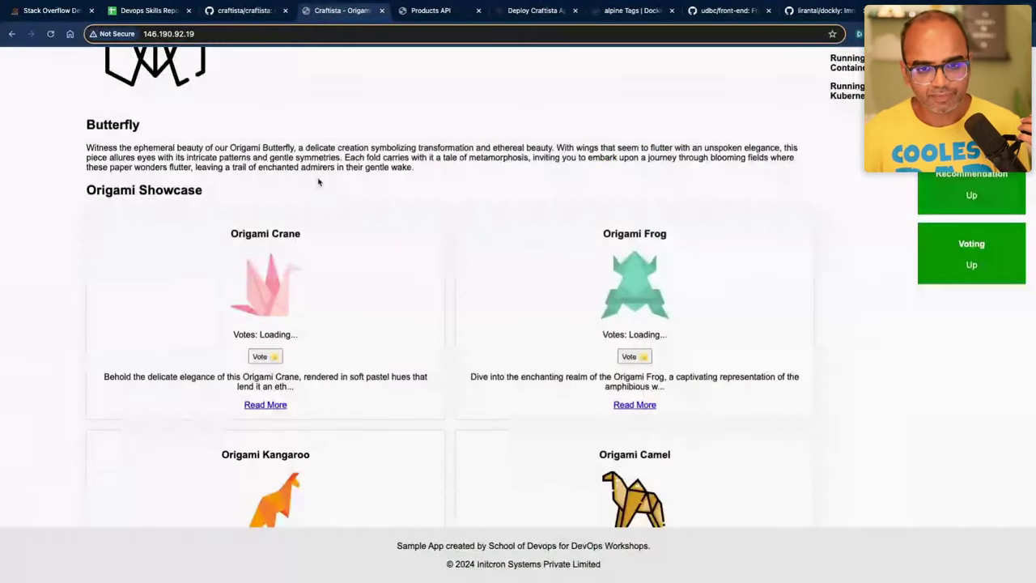
{"action": "scroll", "coordinate": [319, 180], "scroll_direction": "up", "scroll_amount": 3}
{"action": "scroll", "coordinate": [319, 183], "scroll_direction": "down", "scroll_amount": 4}
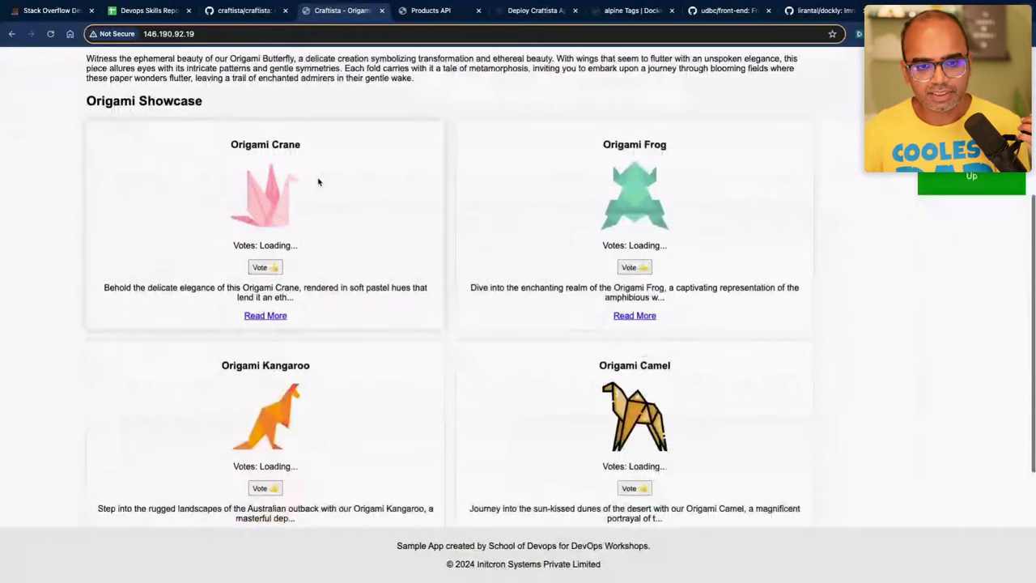
{"action": "scroll", "coordinate": [318, 182], "scroll_direction": "down", "scroll_amount": 3}
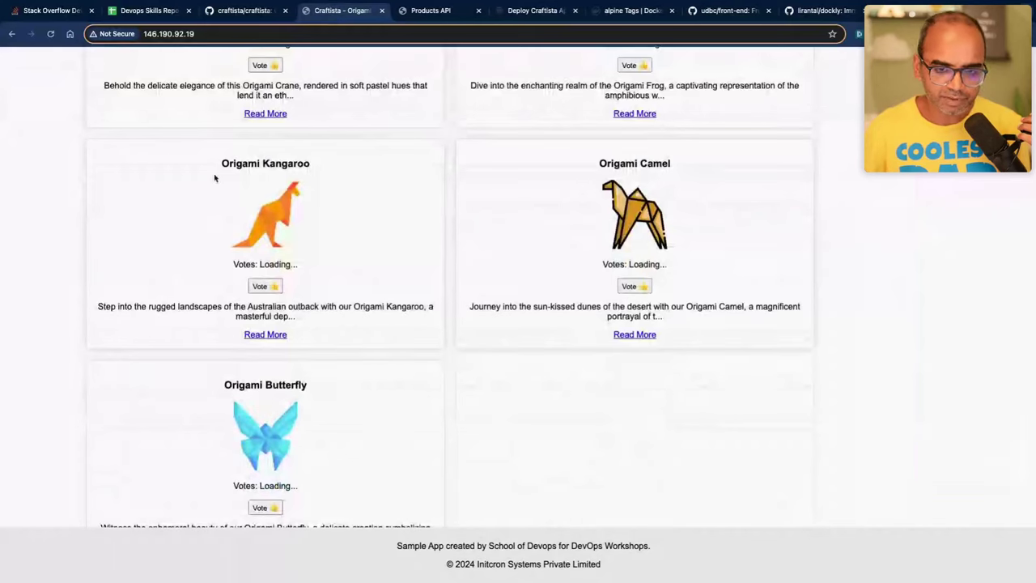
{"action": "scroll", "coordinate": [215, 175], "scroll_direction": "up", "scroll_amount": 1}
{"action": "scroll", "coordinate": [215, 176], "scroll_direction": "up", "scroll_amount": 5}
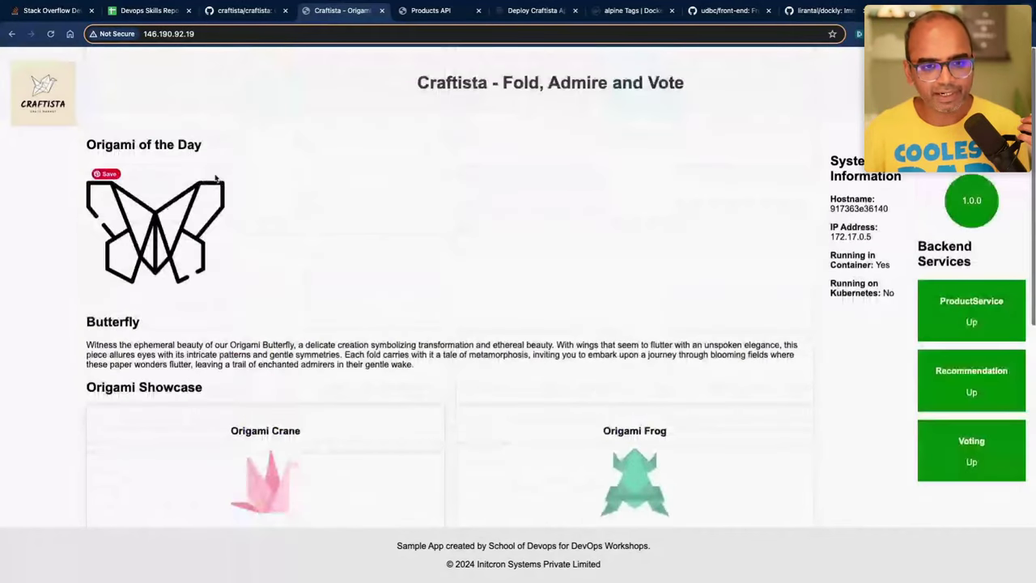
Step: Open the Deploy Craftista Application Stack page and copy the frontend service's image name, schoolofdevops/craftista-frontend:latest
{"action": "triple_click", "coordinate": [466, 78]}
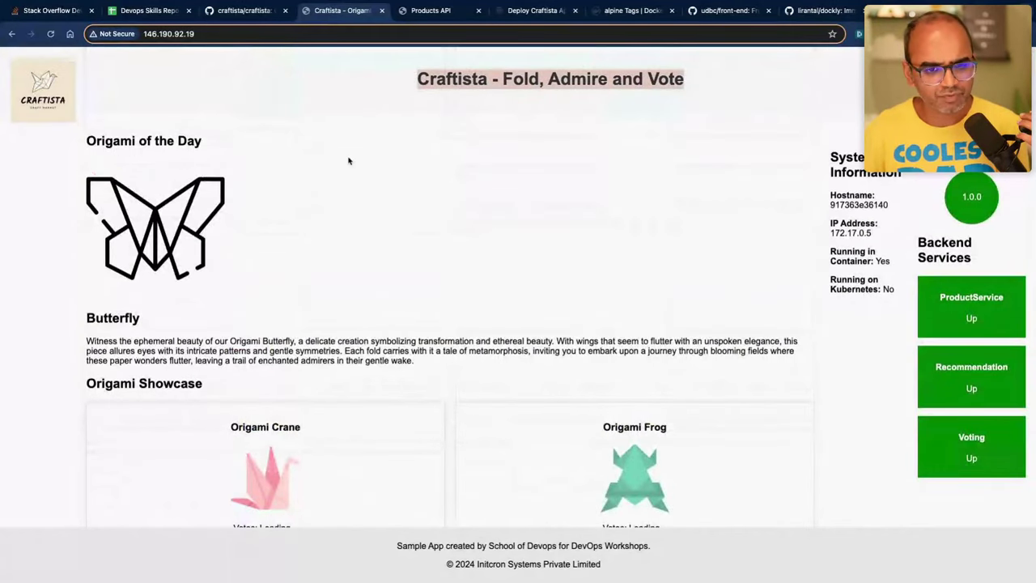
{"action": "left_click", "coordinate": [534, 10]}
{"action": "scroll", "coordinate": [513, 339], "scroll_direction": "down", "scroll_amount": 4}
{"action": "scroll", "coordinate": [512, 339], "scroll_direction": "down", "scroll_amount": 5}
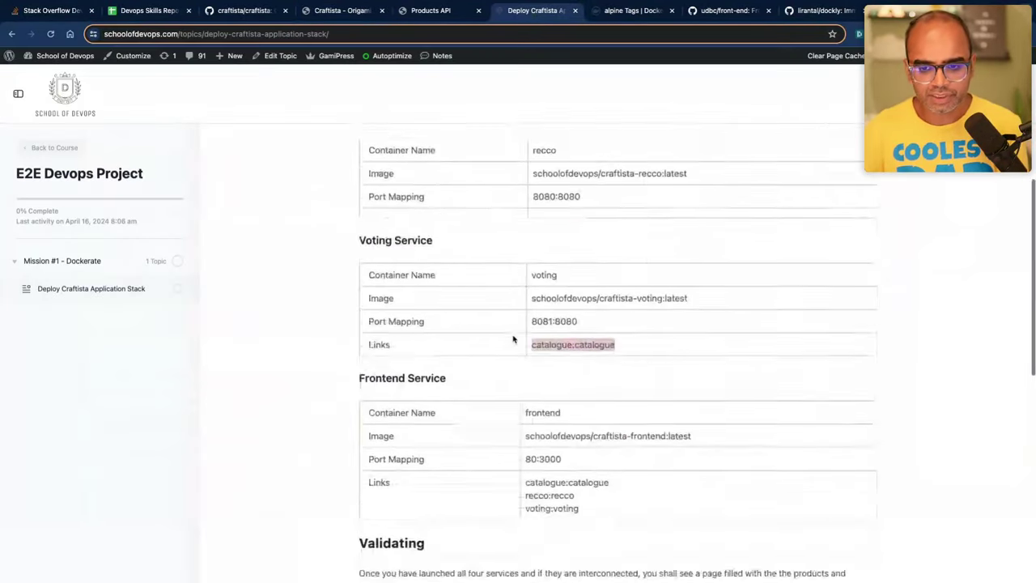
{"action": "double_click", "coordinate": [541, 187]}
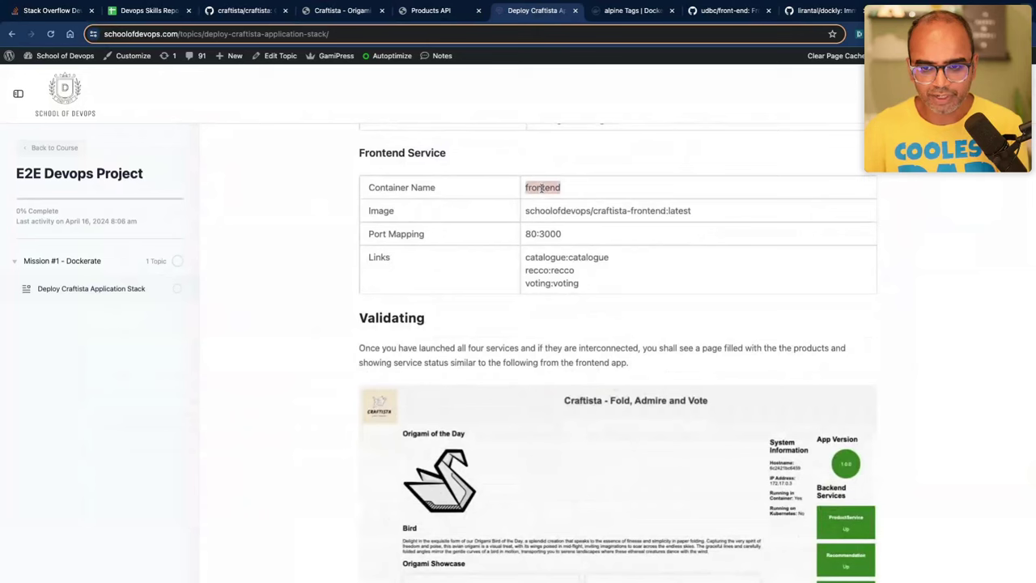
{"action": "triple_click", "coordinate": [550, 211]}
{"action": "key", "text": "super+c"}
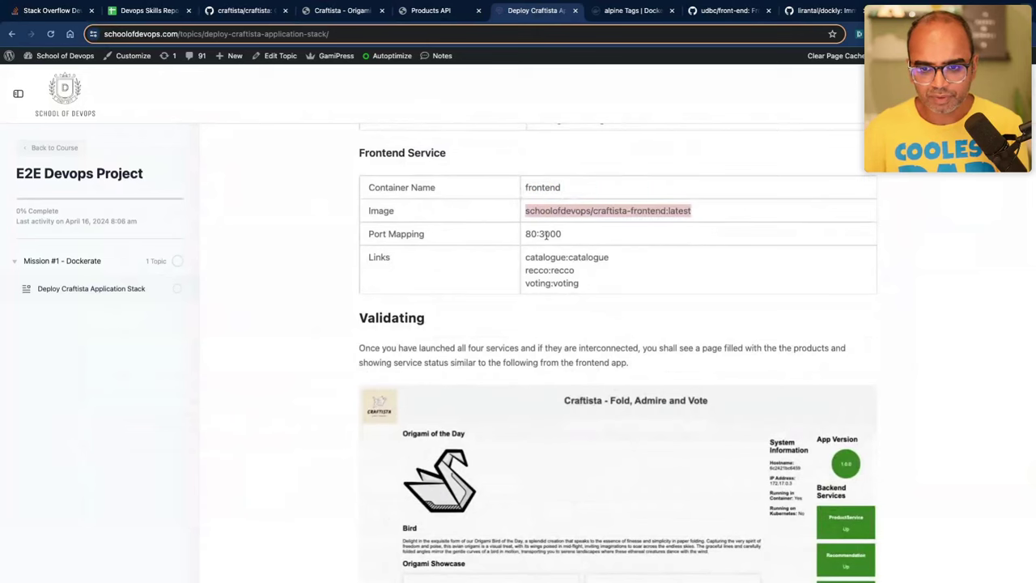
Step: Check the host and container ports in the frontend service's port mapping
{"action": "double_click", "coordinate": [547, 234]}
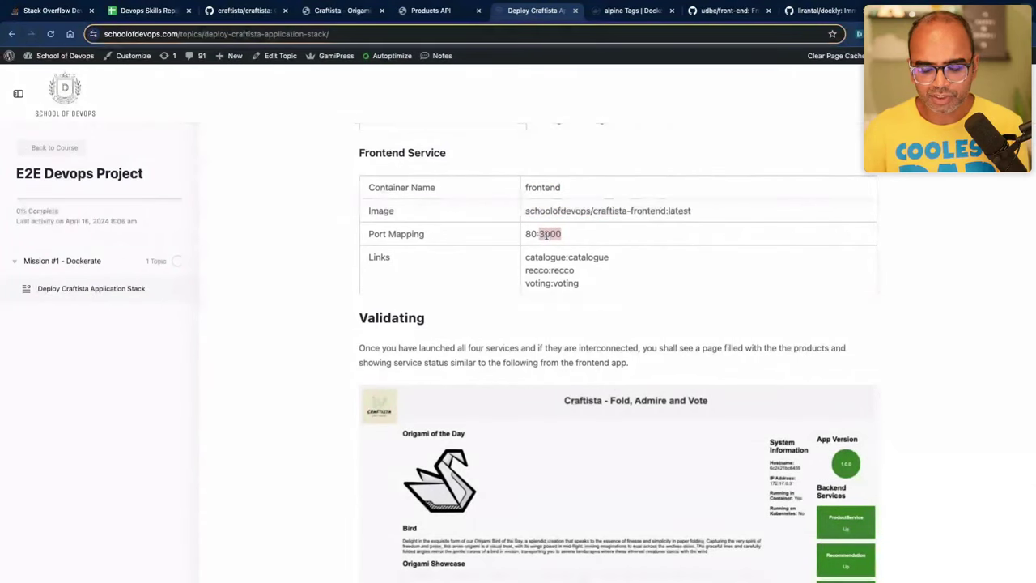
{"action": "double_click", "coordinate": [531, 234]}
{"action": "double_click", "coordinate": [551, 234]}
{"action": "double_click", "coordinate": [531, 234]}
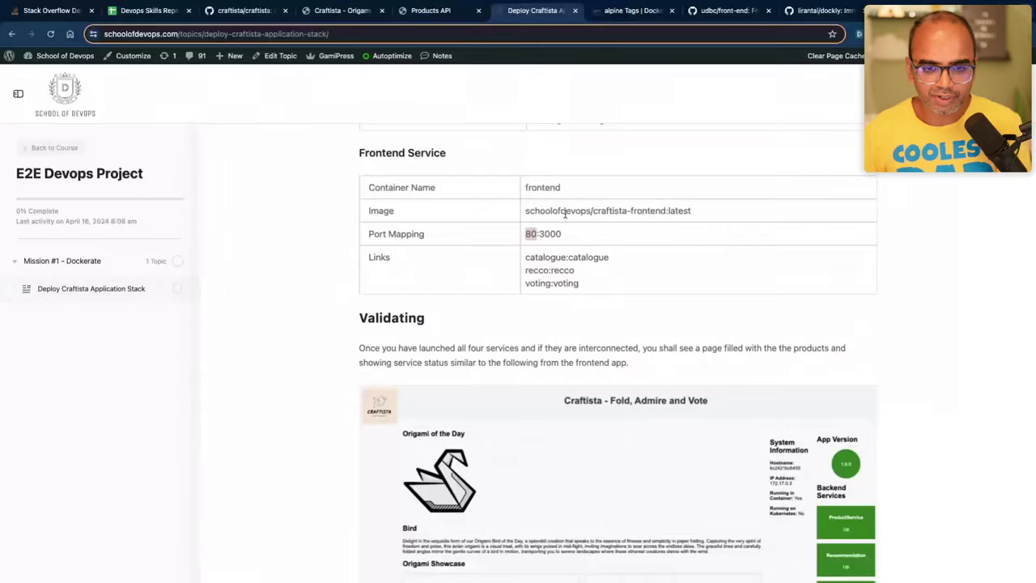
Step: Switch back to the terminal and clear the screen for a fresh prompt
{"action": "key", "text": "ctrl+Left"}
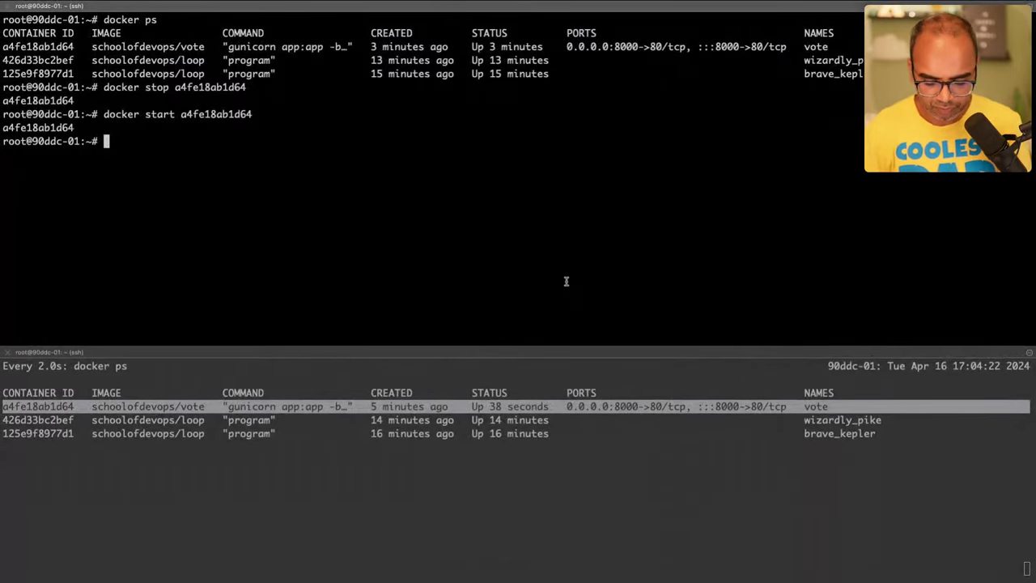
{"action": "key", "text": "ctrl+l"}
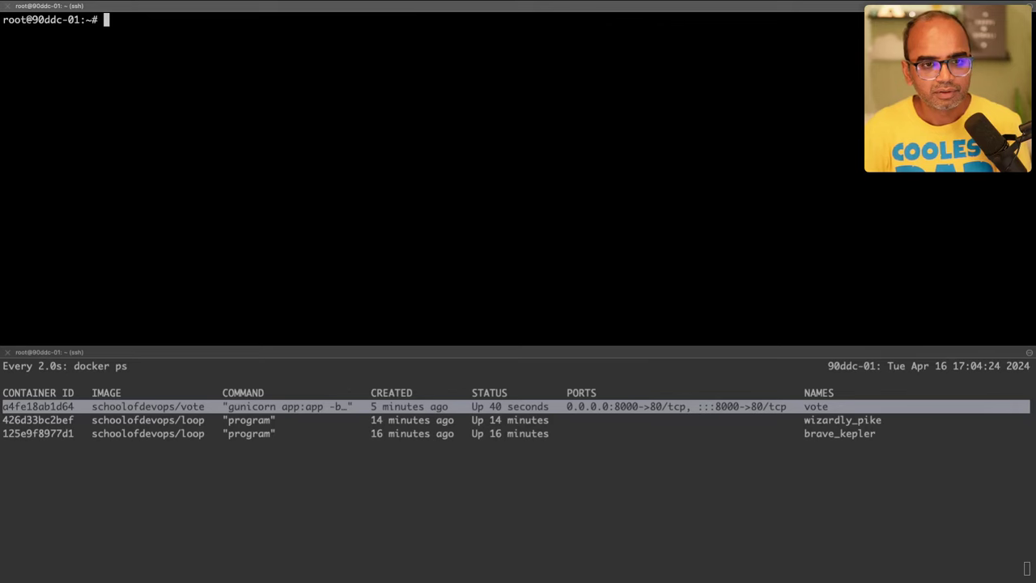
{"action": "key", "text": "super+v"}
{"action": "key", "text": "ctrl+c"}
{"action": "key", "text": "ctrl+l"}
{"action": "key", "text": "Return"}
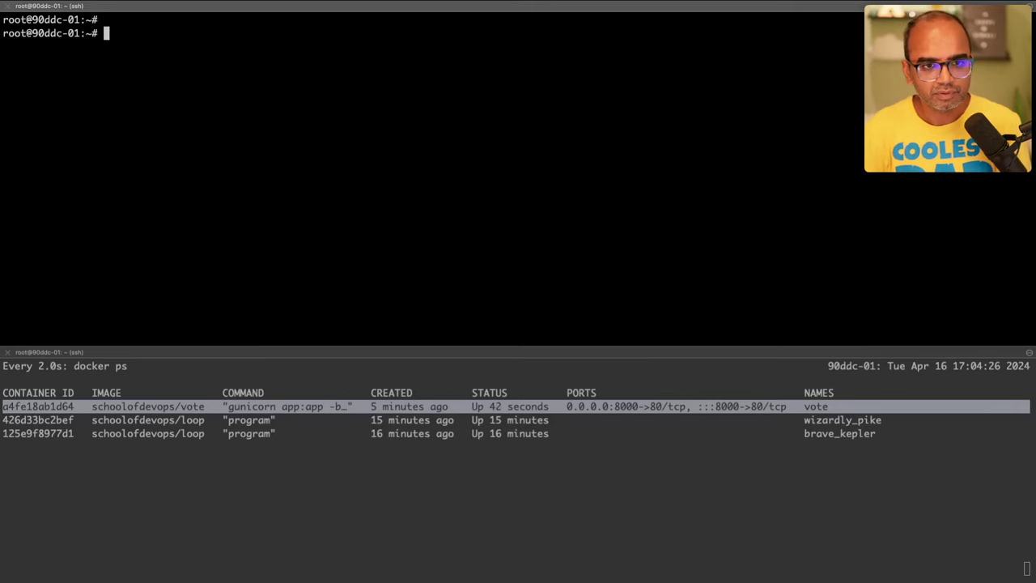
{"action": "key", "text": "Return"}
{"action": "type", "text": "docker run "}
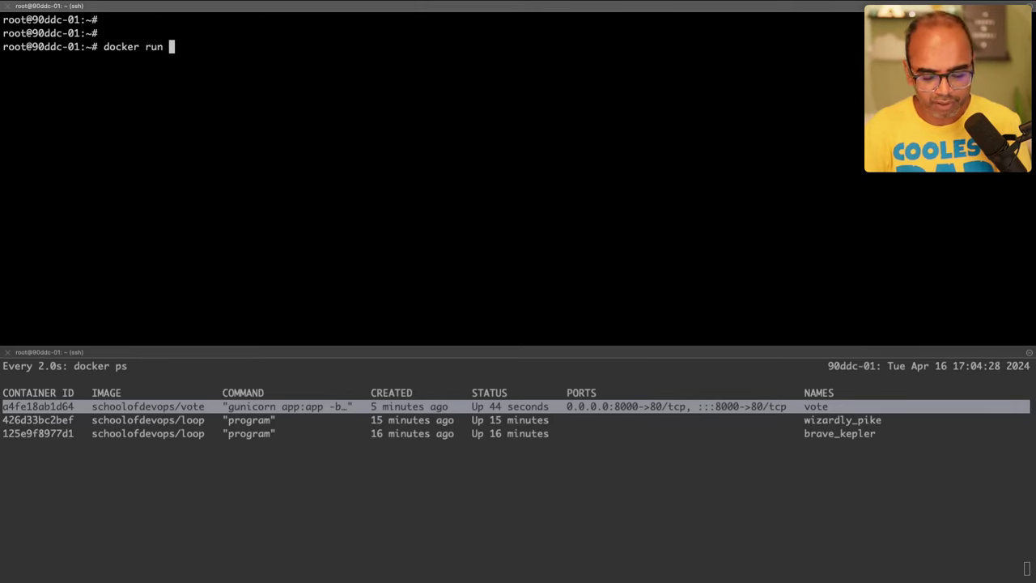
{"action": "type", "text": "-idt"}
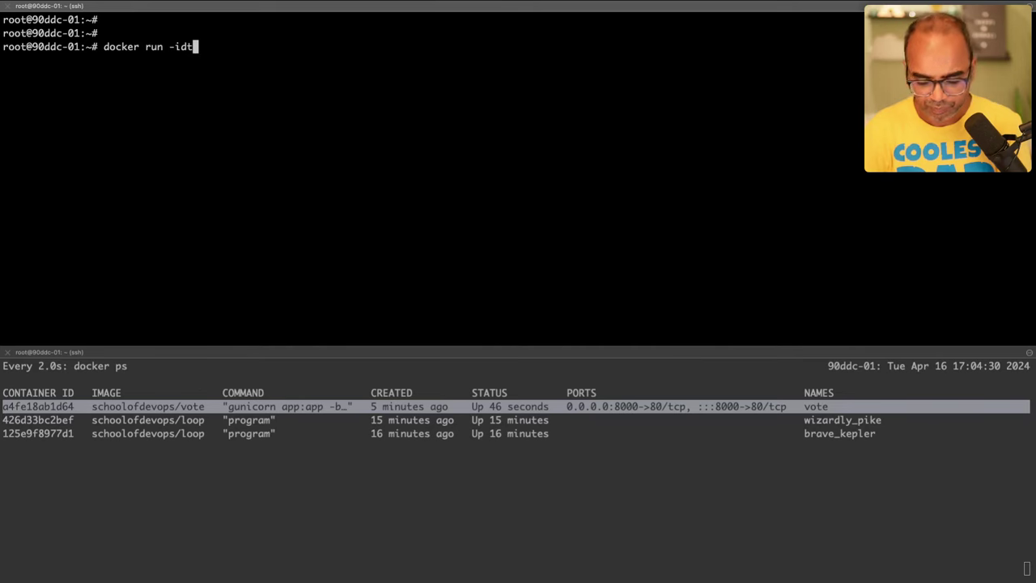
{"action": "type", "text": " -P"}
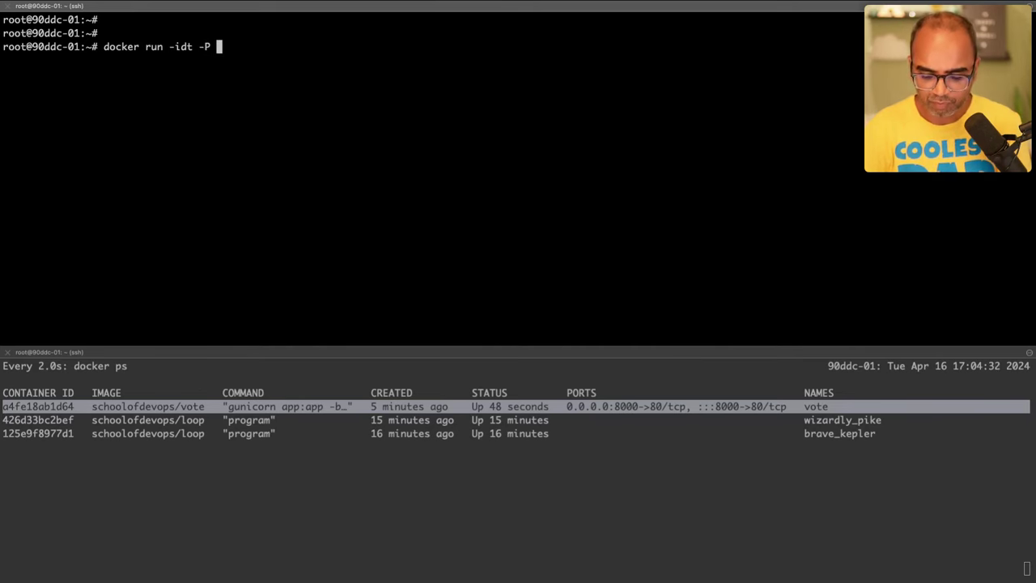
{"action": "scroll", "coordinate": [429, 174], "scroll_direction": "up", "scroll_amount": 4}
{"action": "key", "text": "ctrl+l"}
{"action": "key", "text": "BackSpace"}
{"action": "key", "text": "BackSpace"}
{"action": "type", "text": "p 80:3"}
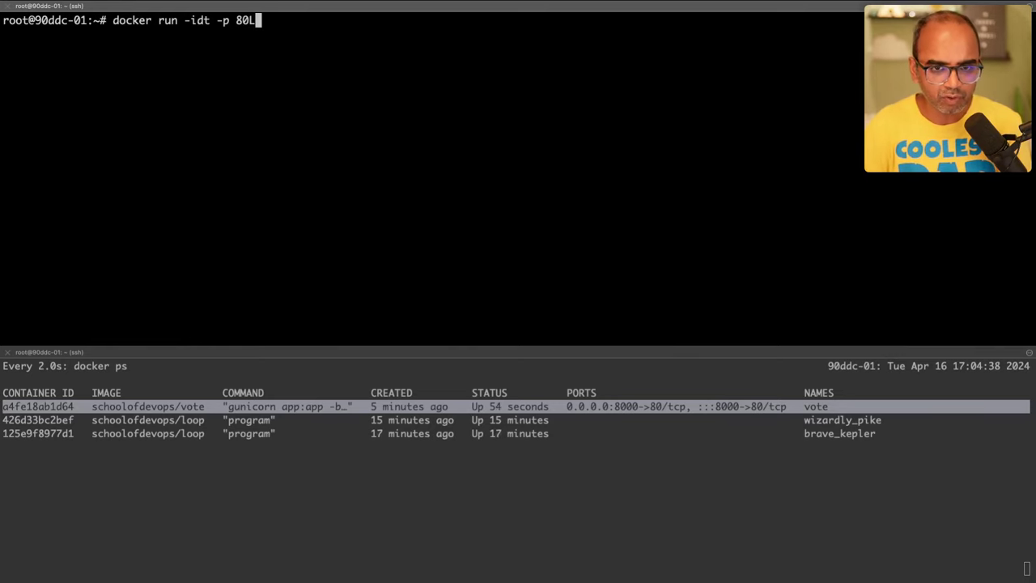
{"action": "type", "text": "000"}
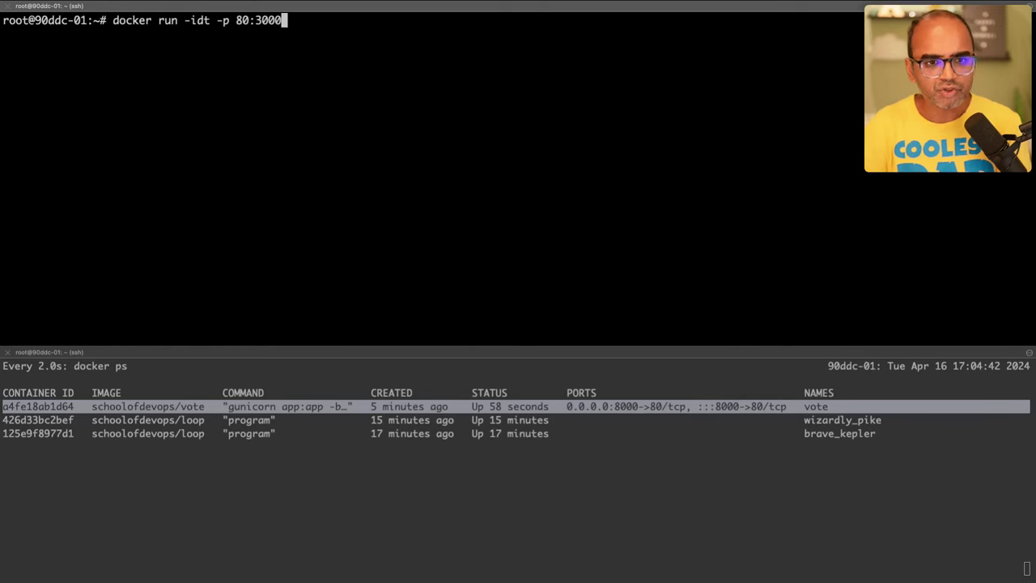
{"action": "key", "text": "ctrl+c"}
Step: Pull the image schoolofdevops/craftista-frontend:latest with docker image pull
{"action": "type", "text": "docker image pull"}
{"action": "key", "text": "super+v"}
{"action": "key", "text": "Return"}
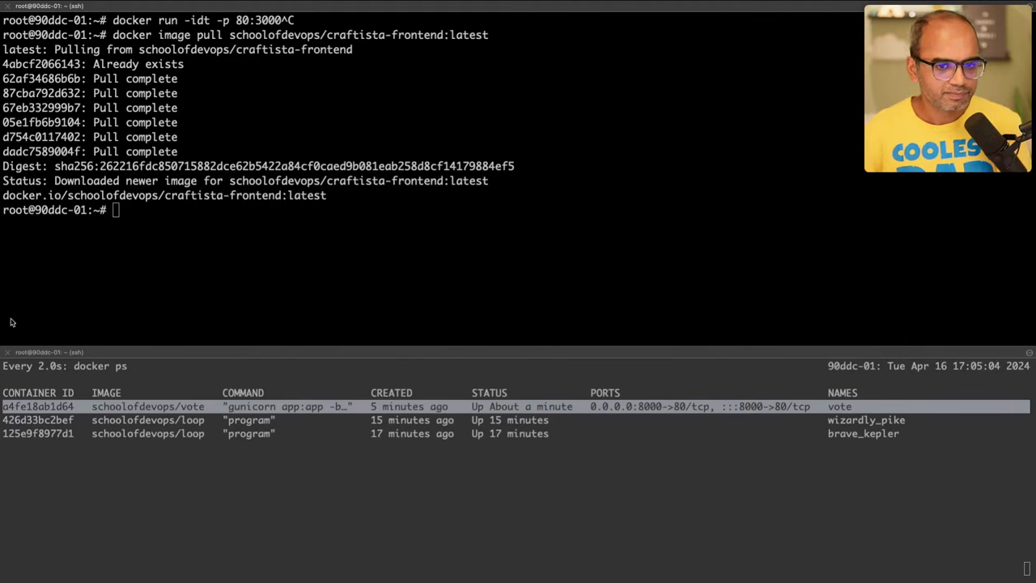
Step: Run docker image history for schoolofdevops/craftista-frontend:latest and examine its CMD and EXPOSE entries
{"action": "left_click", "coordinate": [224, 285]}
{"action": "type", "text": "doc"}
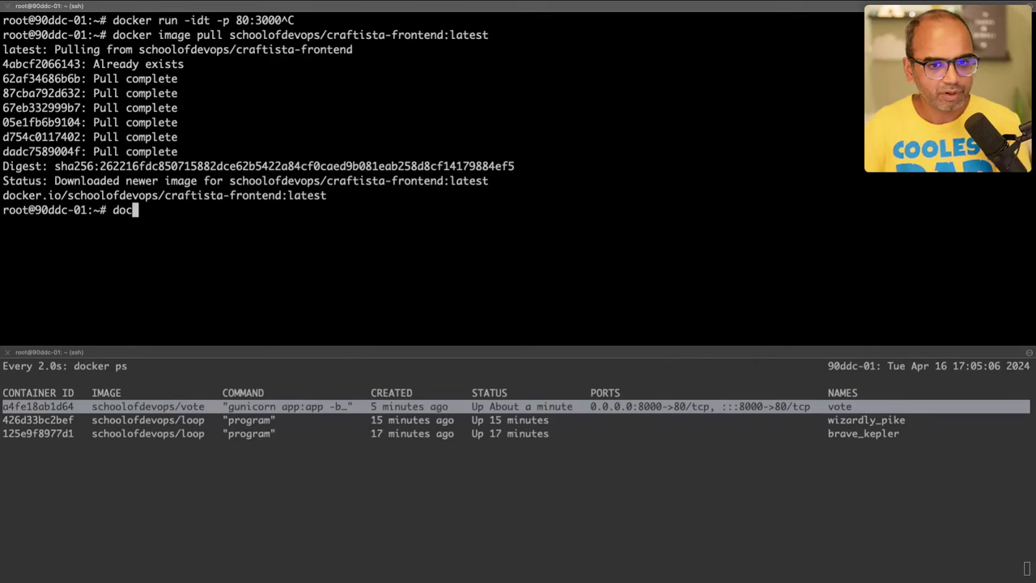
{"action": "type", "text": "ker image historee"}
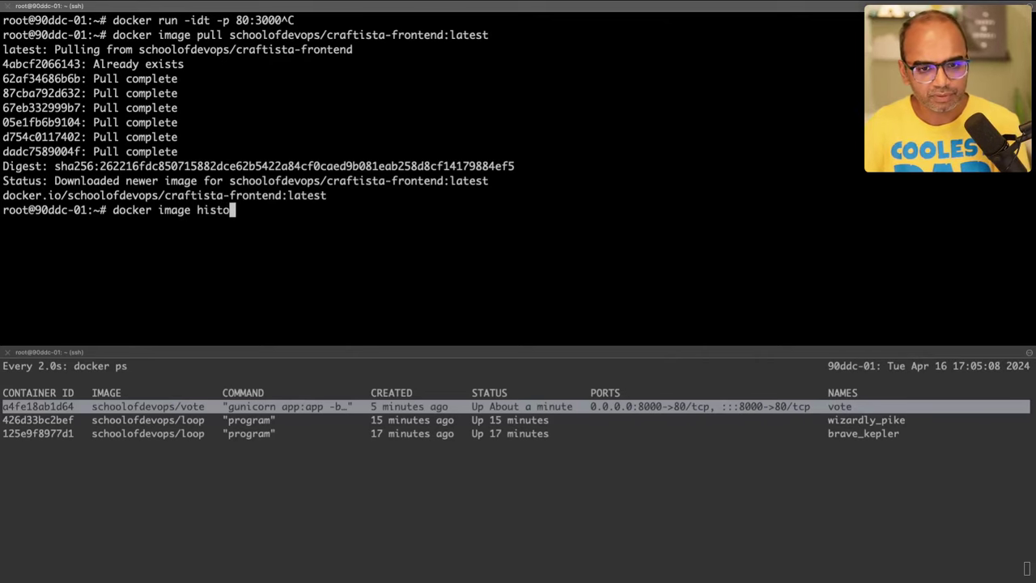
{"action": "key", "text": "BackSpace"}
{"action": "key", "text": "BackSpace"}
{"action": "type", "text": "ty"}
{"action": "key", "text": "BackSpace"}
{"action": "key", "text": "BackSpace"}
{"action": "type", "text": "y"}
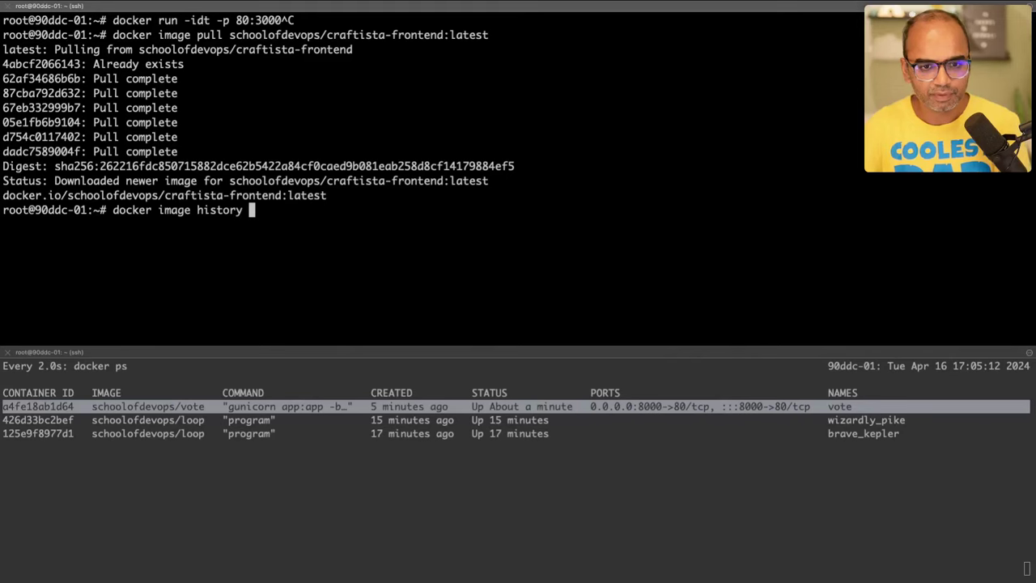
{"action": "double_click", "coordinate": [368, 178]}
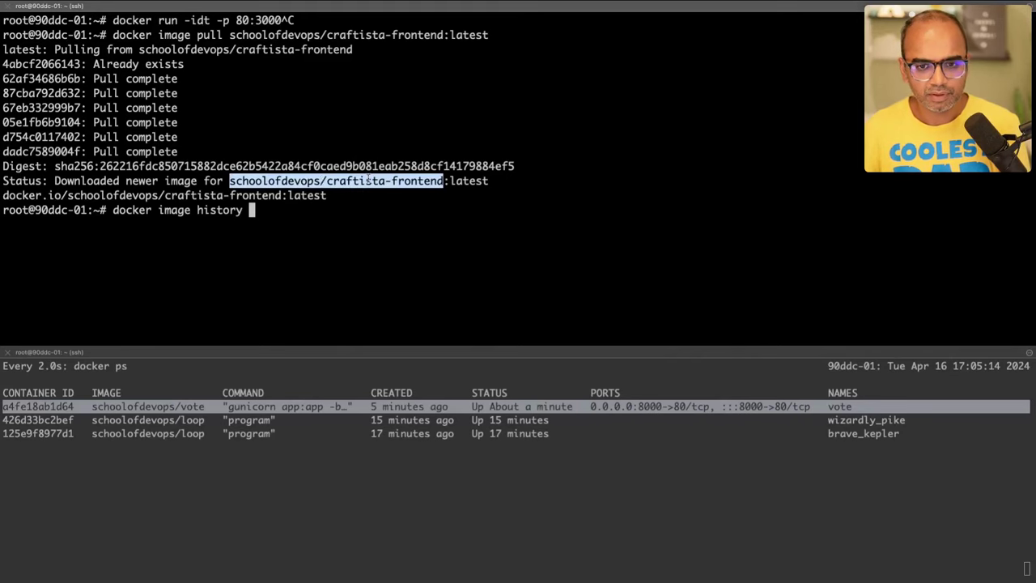
{"action": "left_click_drag", "start_coordinate": [229, 180], "coordinate": [490, 179]}
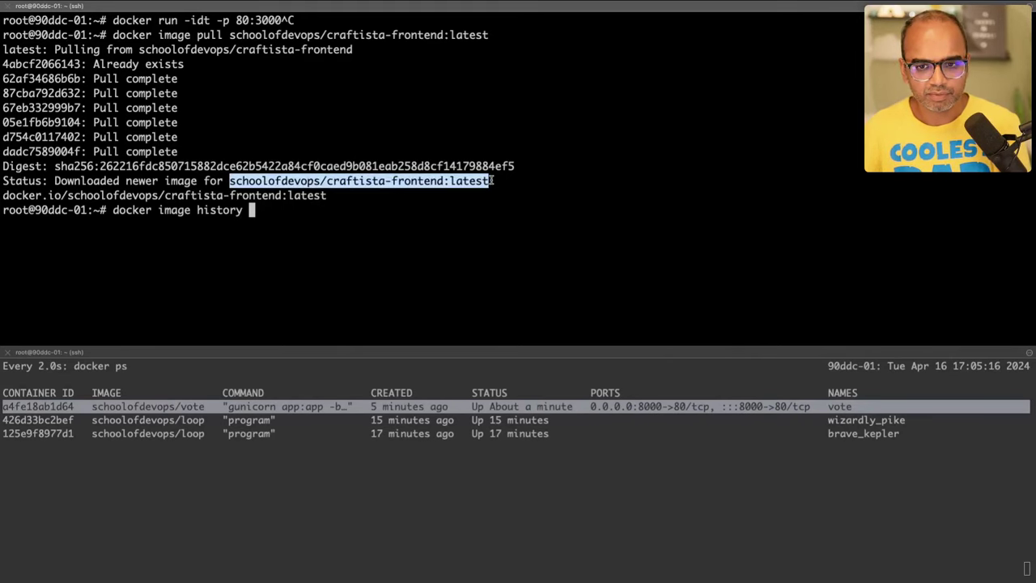
{"action": "left_click", "coordinate": [496, 180]}
{"action": "key", "text": "super+v"}
{"action": "key", "text": "Return"}
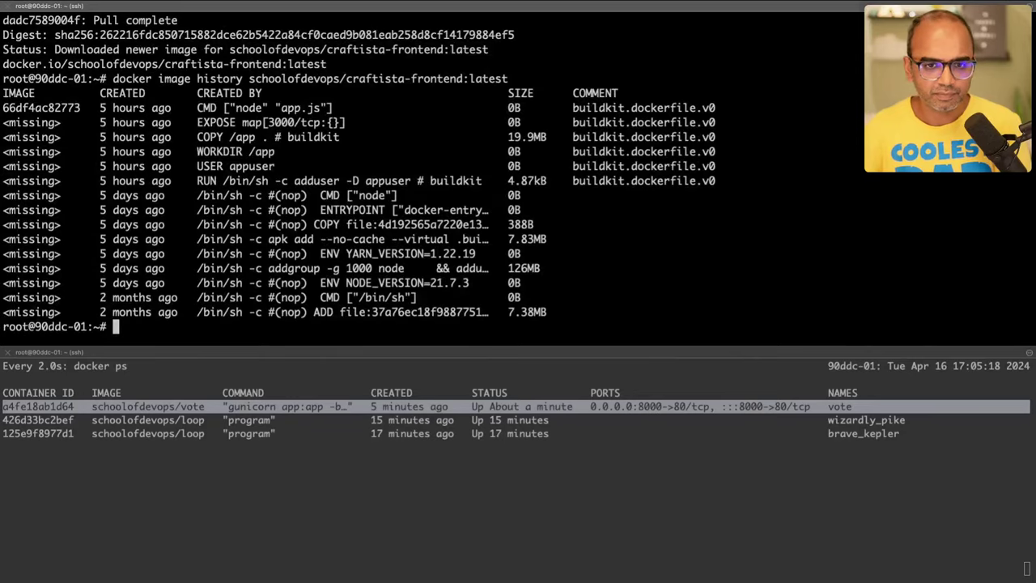
{"action": "triple_click", "coordinate": [285, 108]}
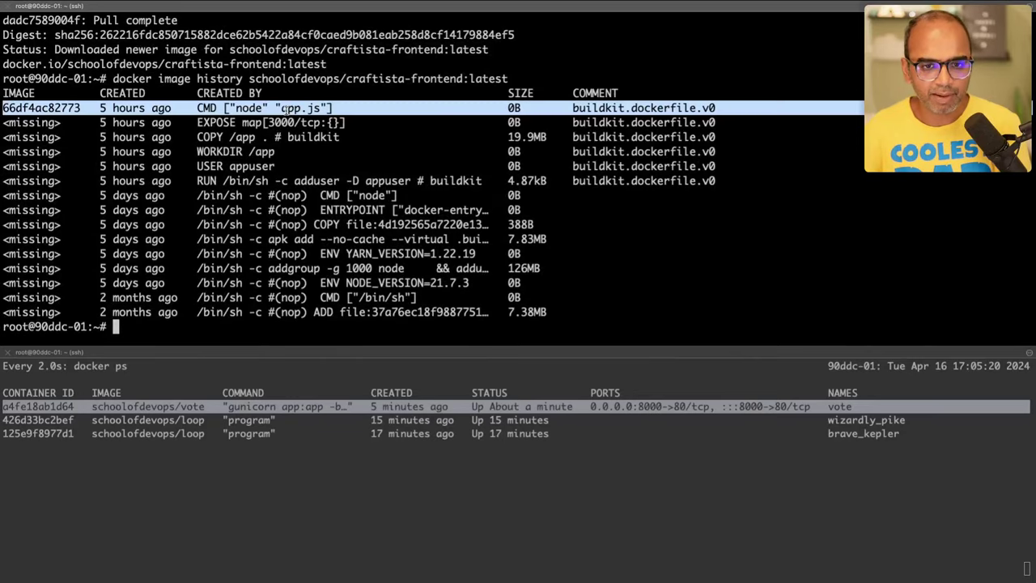
{"action": "triple_click", "coordinate": [299, 122]}
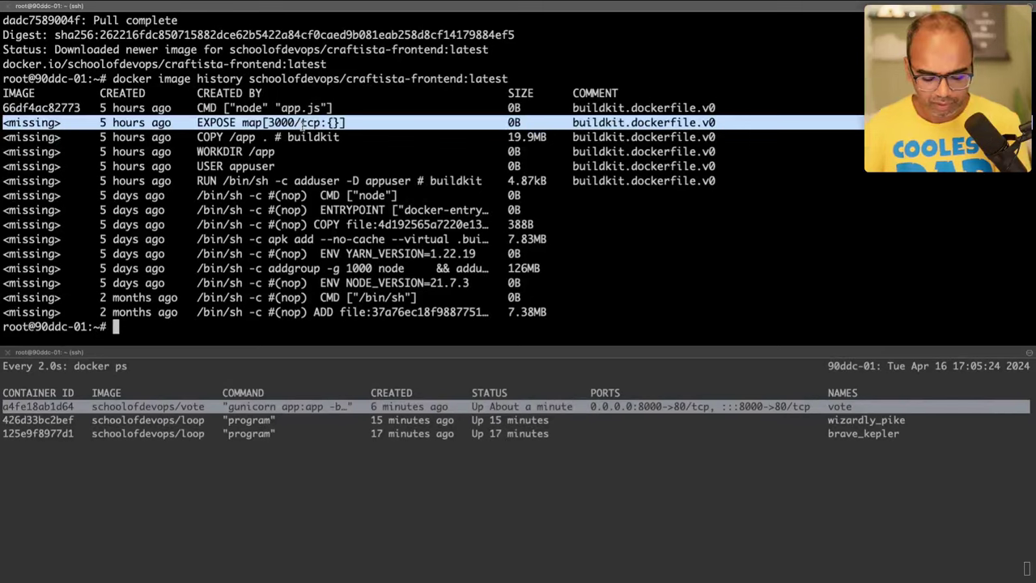
{"action": "key", "text": "ctrl+r"}
{"action": "type", "text": "run"}
{"action": "key", "text": "Right"}
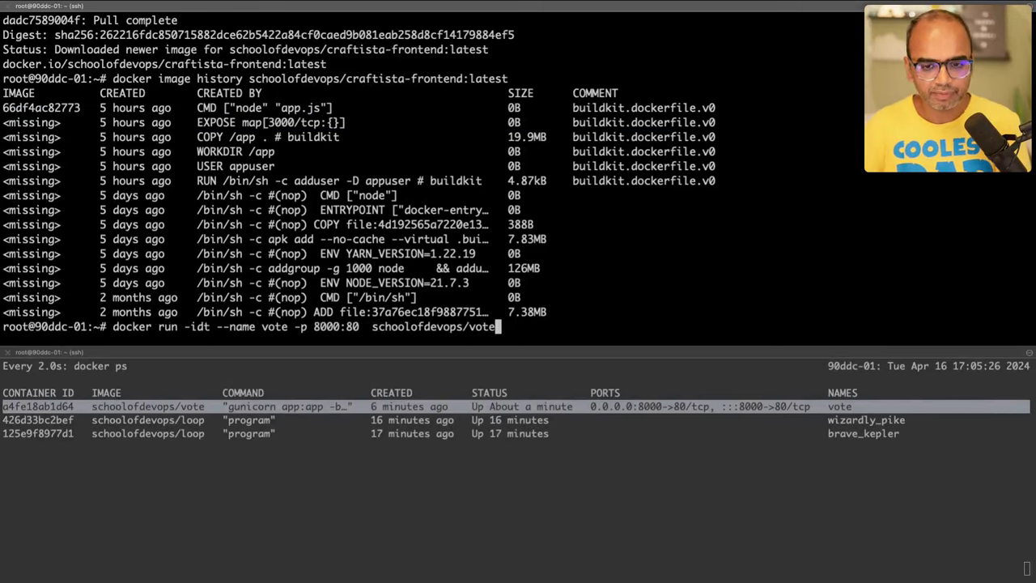
{"action": "key", "text": "Left"}
{"action": "key", "text": "Left"}
{"action": "key", "text": "Left"}
{"action": "key", "text": "Left"}
{"action": "key", "text": "Left"}
{"action": "key", "text": "Left"}
{"action": "key", "text": "Left"}
{"action": "key", "text": "Left"}
{"action": "key", "text": "Left"}
{"action": "key", "text": "Left"}
{"action": "key", "text": "Left"}
{"action": "key", "text": "Left"}
{"action": "key", "text": "Left"}
{"action": "key", "text": "Left"}
{"action": "key", "text": "Left"}
{"action": "key", "text": "Left"}
{"action": "key", "text": "Left"}
{"action": "key", "text": "Left"}
{"action": "key", "text": "Left"}
{"action": "key", "text": "Left"}
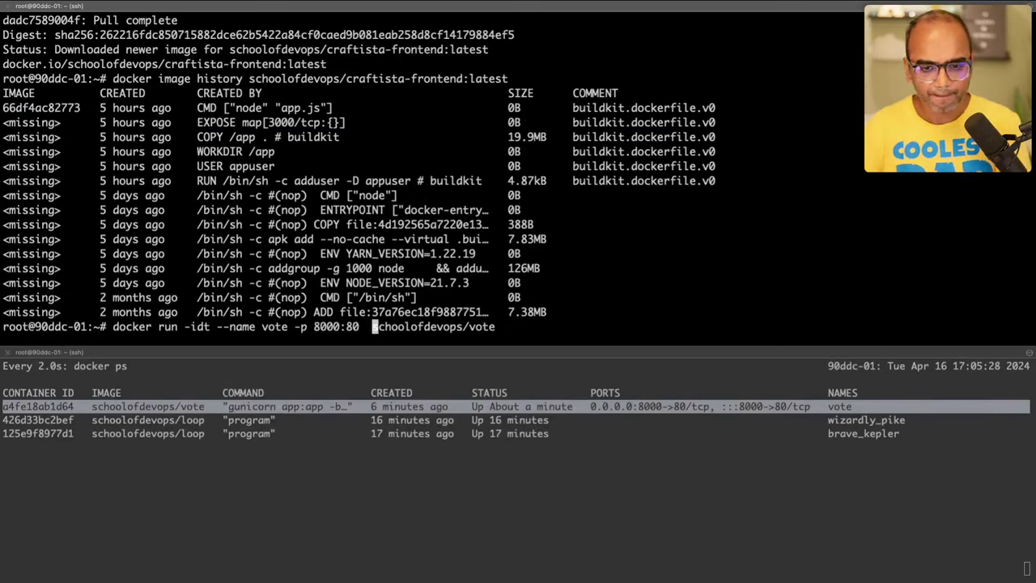
{"action": "key", "text": "End"}
{"action": "key", "text": "Left"}
{"action": "key", "text": "Left"}
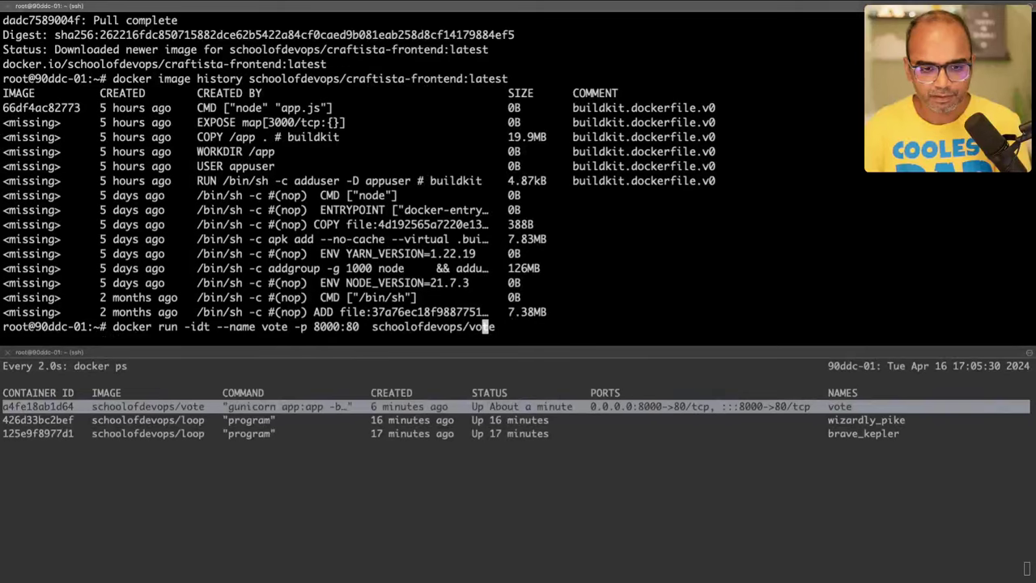
{"action": "key", "text": "ctrl+c"}
Step: Run schoolofdevops/craftista-frontend:latest as a detached interactive container with -idt, mapping host port 80 to container port 3000
{"action": "type", "text": "docker i"}
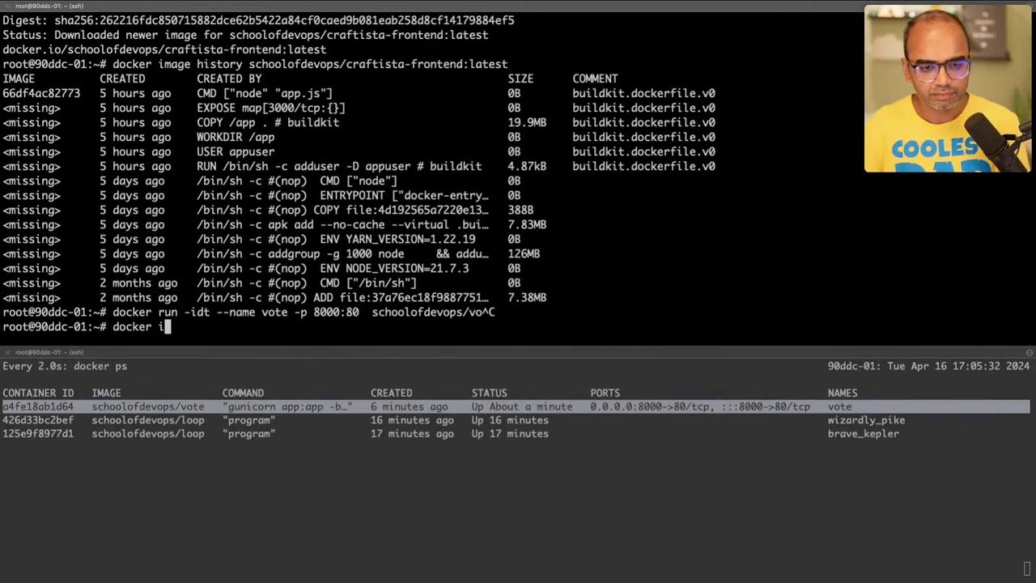
{"action": "key", "text": "BackSpace"}
{"action": "type", "text": "run -id"}
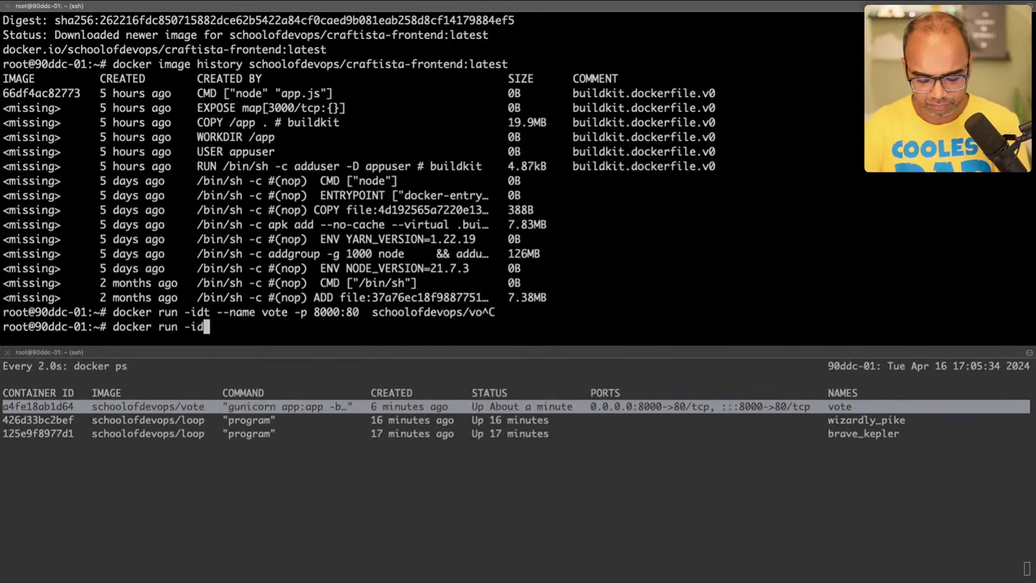
{"action": "type", "text": "t -p 80"}
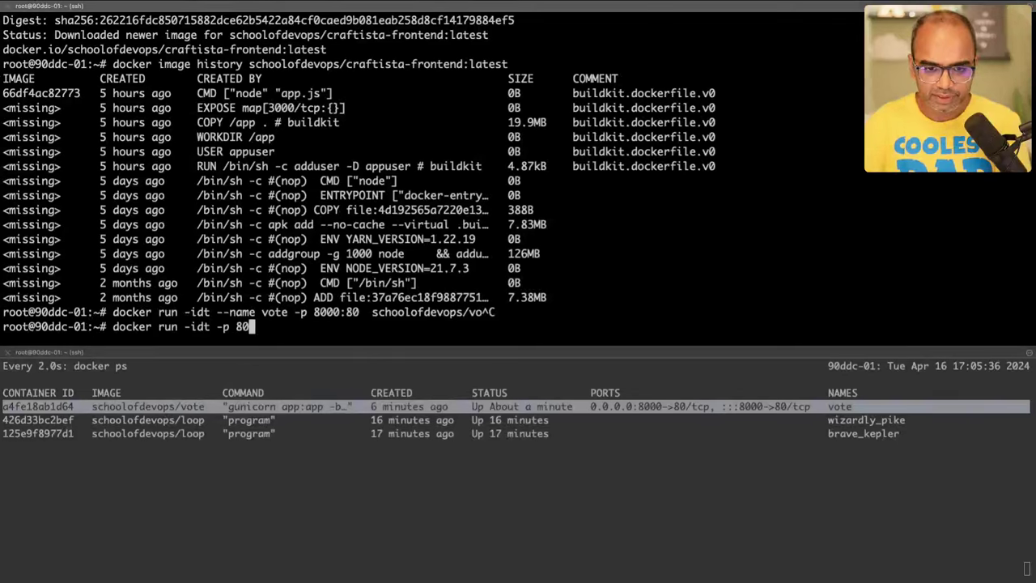
{"action": "type", "text": ":3000"}
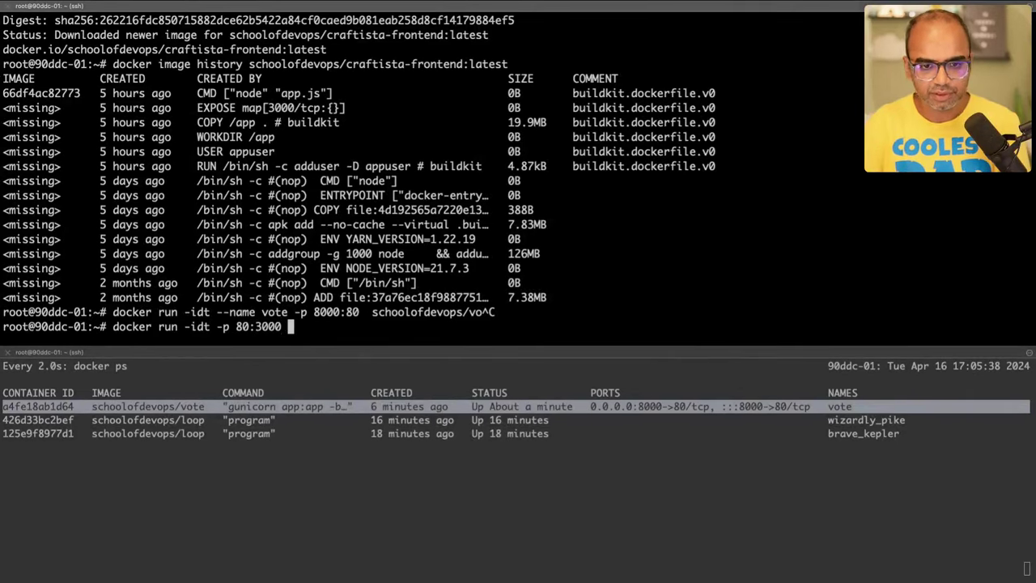
{"action": "left_click_drag", "start_coordinate": [230, 34], "coordinate": [488, 35]}
{"action": "key", "text": "super+v"}
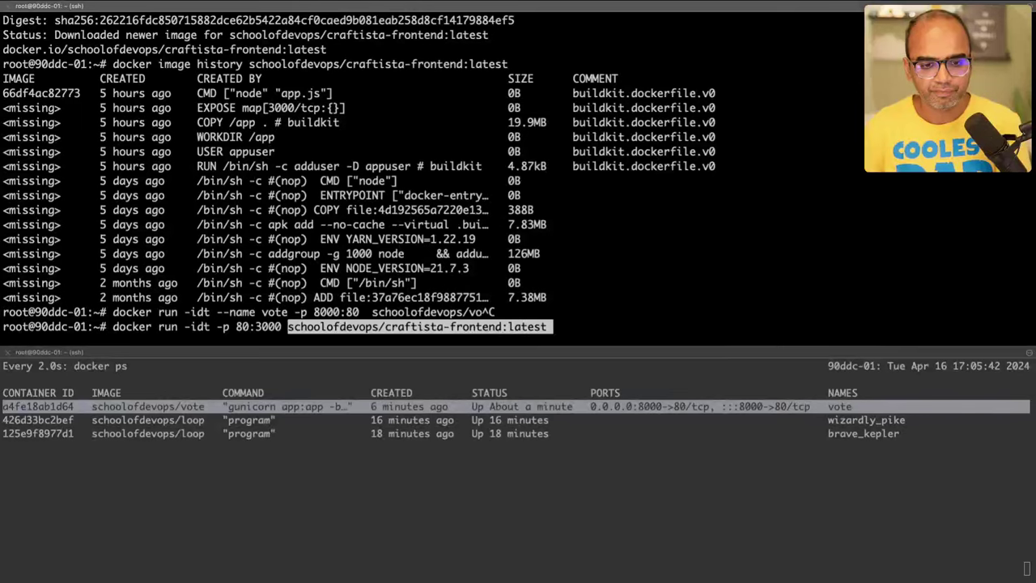
{"action": "key", "text": "Return"}
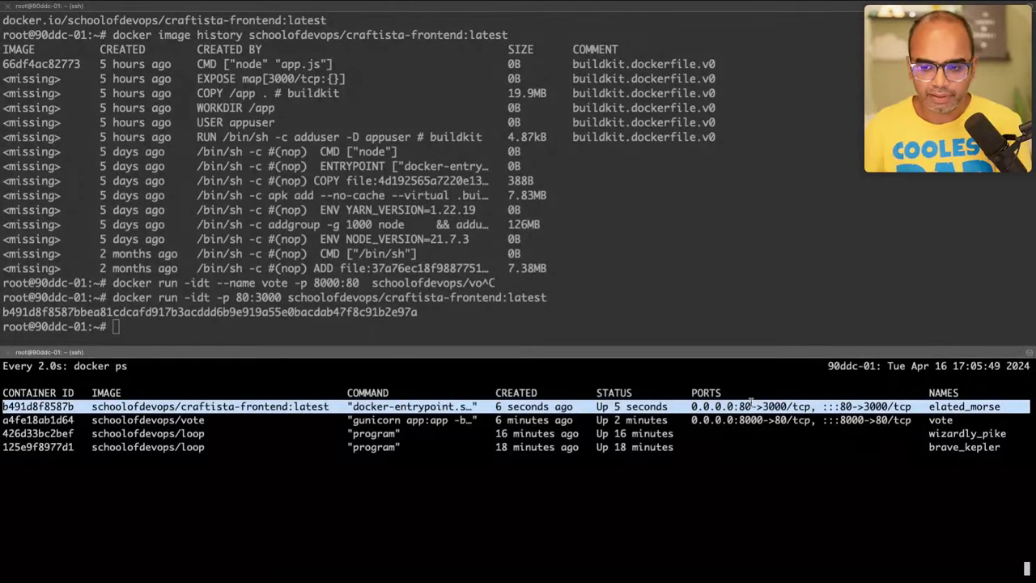
{"action": "key", "text": "super+Tab"}
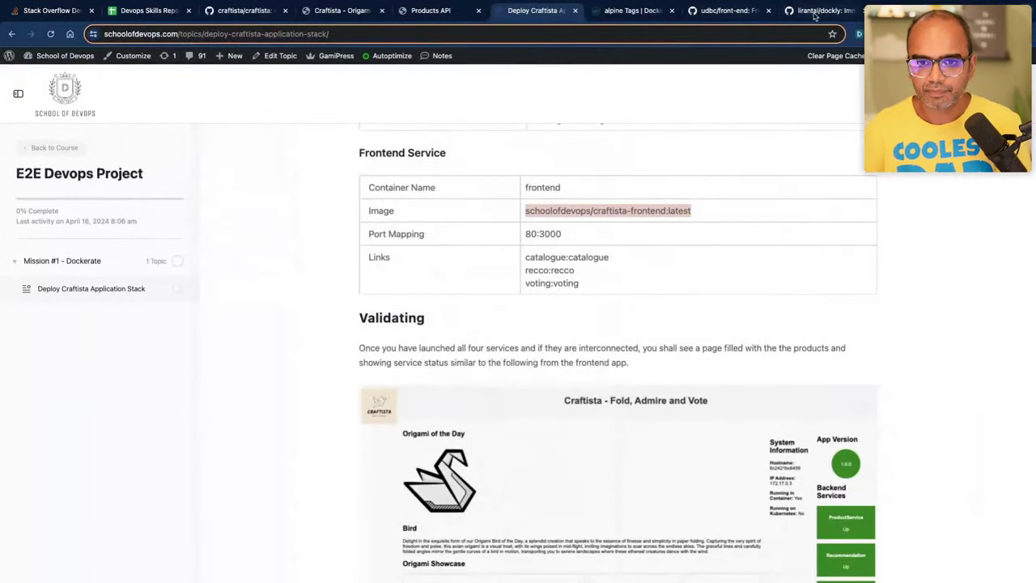
{"action": "left_click", "coordinate": [293, 22]}
{"action": "left_click", "coordinate": [227, 34]}
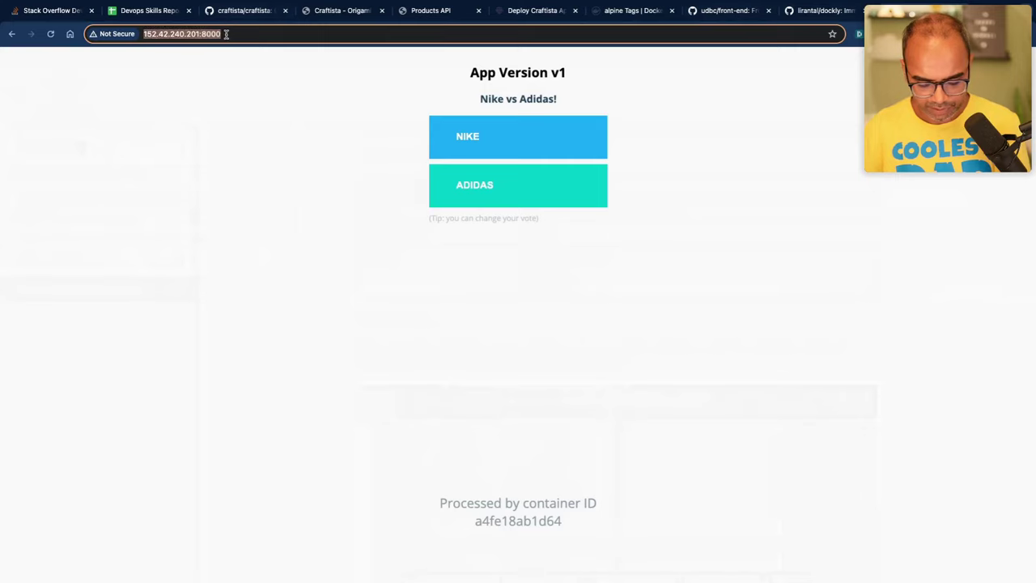
{"action": "key", "text": "ctrl+t"}
{"action": "key", "text": "ctrl+v"}
{"action": "key", "text": "BackSpace"}
{"action": "key", "text": "BackSpace"}
{"action": "key", "text": "BackSpace"}
{"action": "key", "text": "BackSpace"}
{"action": "key", "text": "BackSpace"}
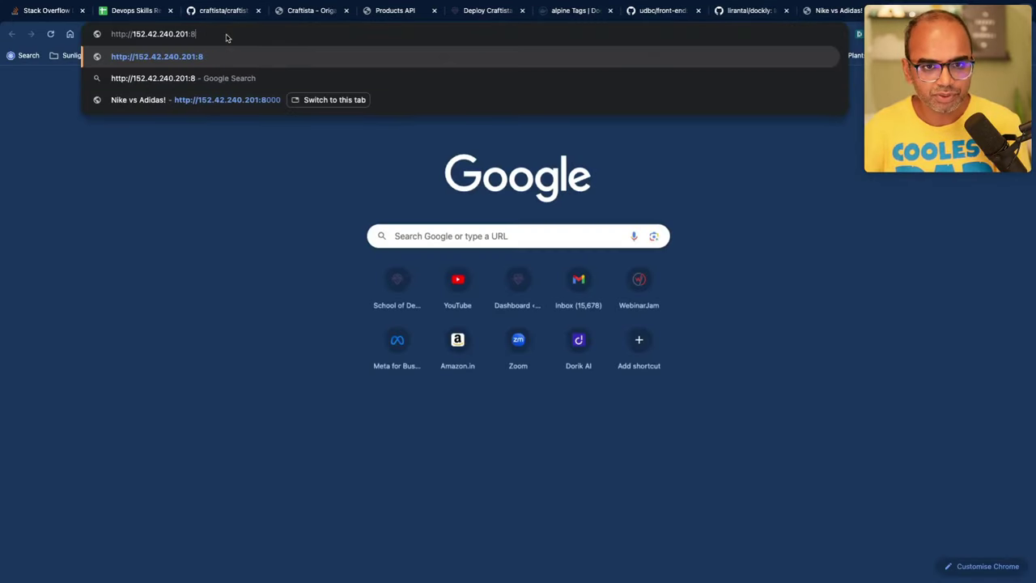
{"action": "key", "text": "Return"}
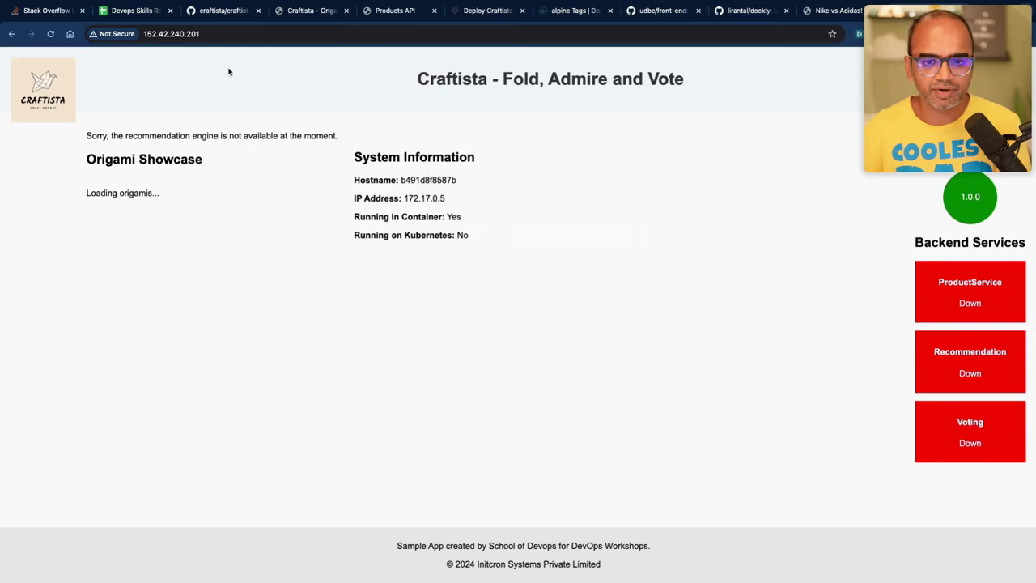
Step: Compare the hostname on the Craftista page with the craftista-frontend container ID listed by docker ps in the terminal
{"action": "double_click", "coordinate": [419, 179]}
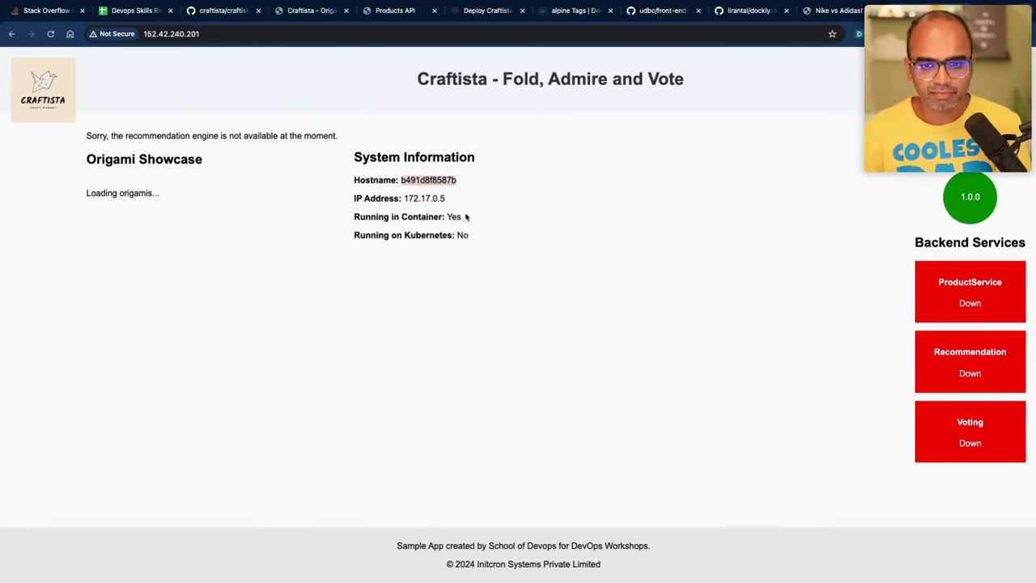
{"action": "key", "text": "ctrl+Left"}
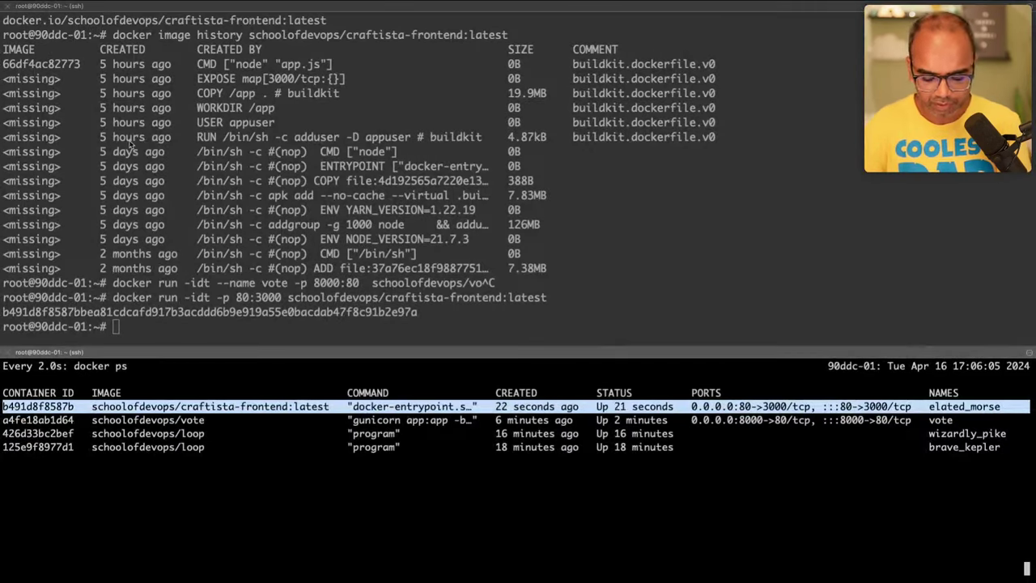
{"action": "double_click", "coordinate": [65, 411]}
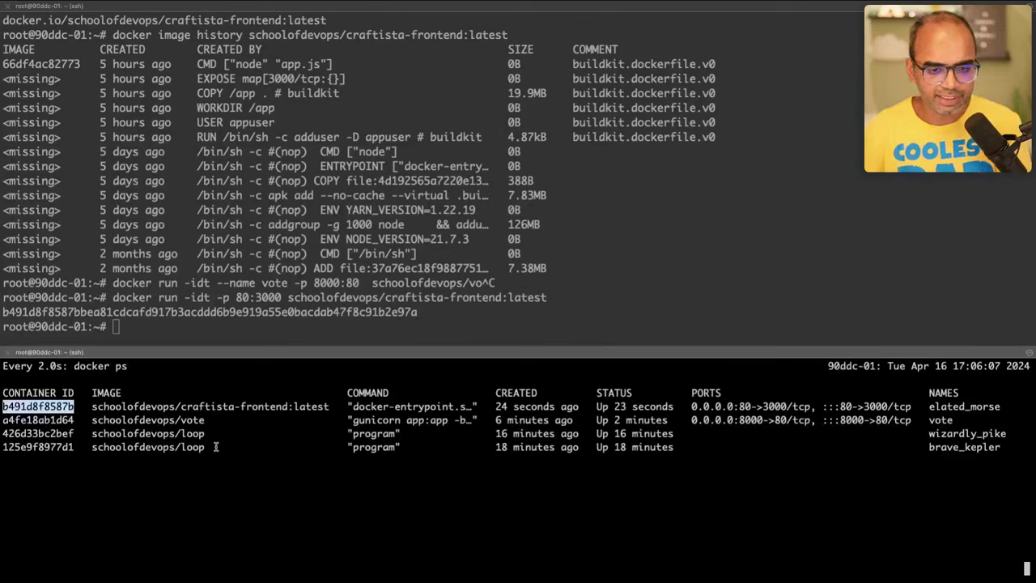
{"action": "key", "text": "ctrl+Right"}
{"action": "triple_click", "coordinate": [421, 181]}
{"action": "double_click", "coordinate": [409, 180]}
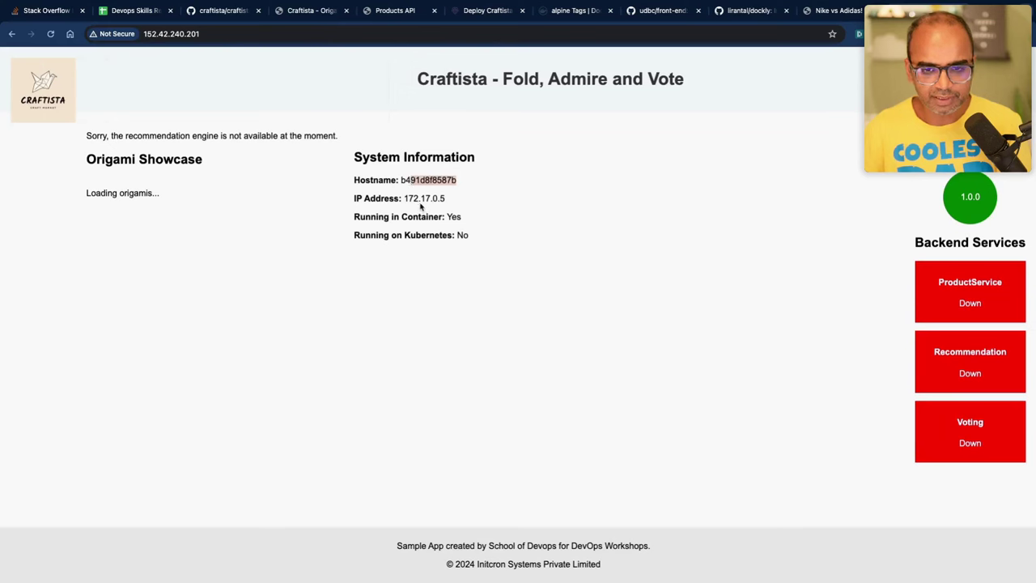
{"action": "double_click", "coordinate": [407, 180]}
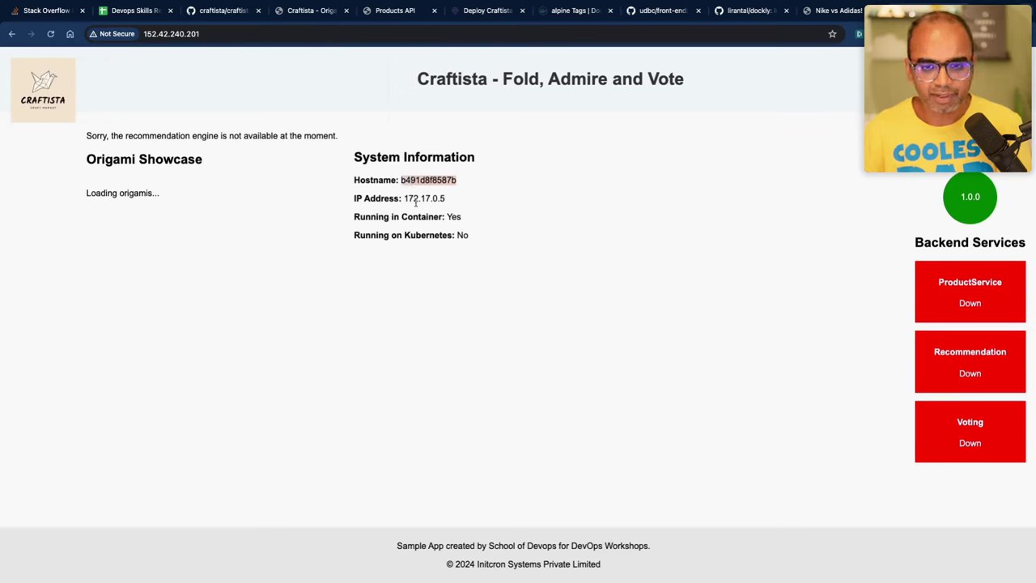
Step: Examine the IP Address, Running in Container and Running on Kubernetes values under the Craftista page's System Information
{"action": "double_click", "coordinate": [416, 198]}
{"action": "double_click", "coordinate": [455, 217]}
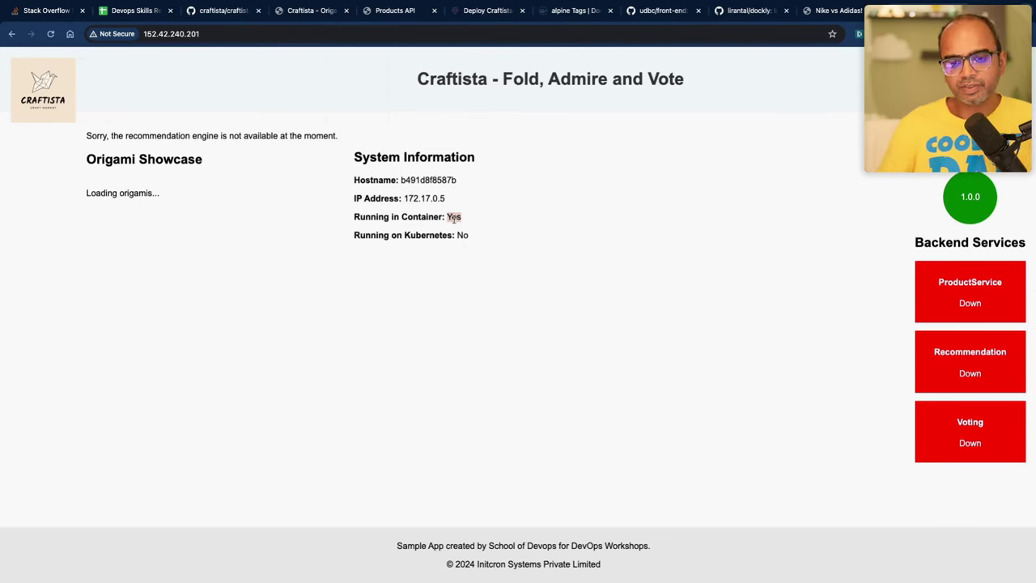
{"action": "double_click", "coordinate": [463, 235]}
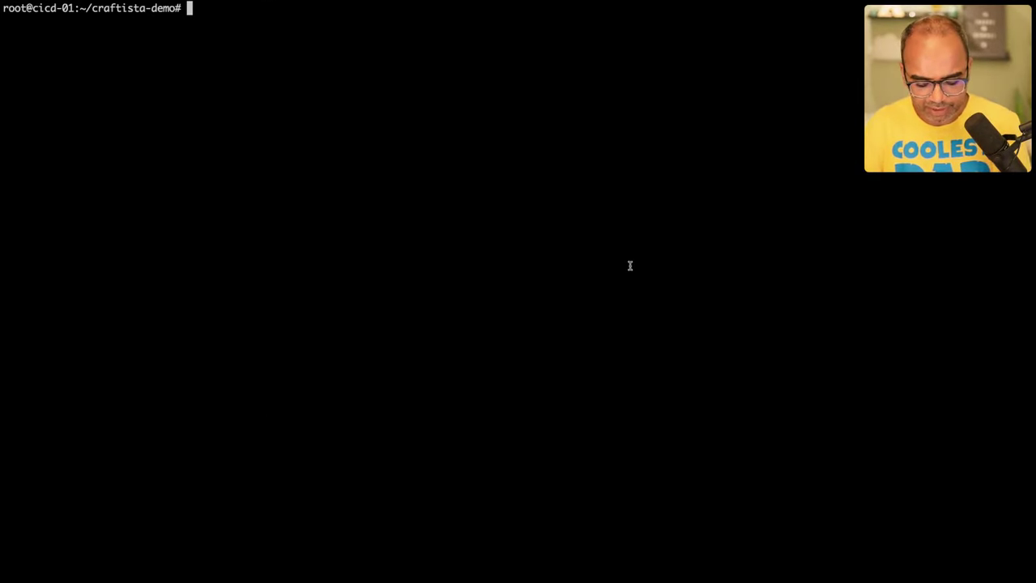
Step: List the running containers on the cicd-01 host with docker ps
{"action": "type", "text": "docker image"}
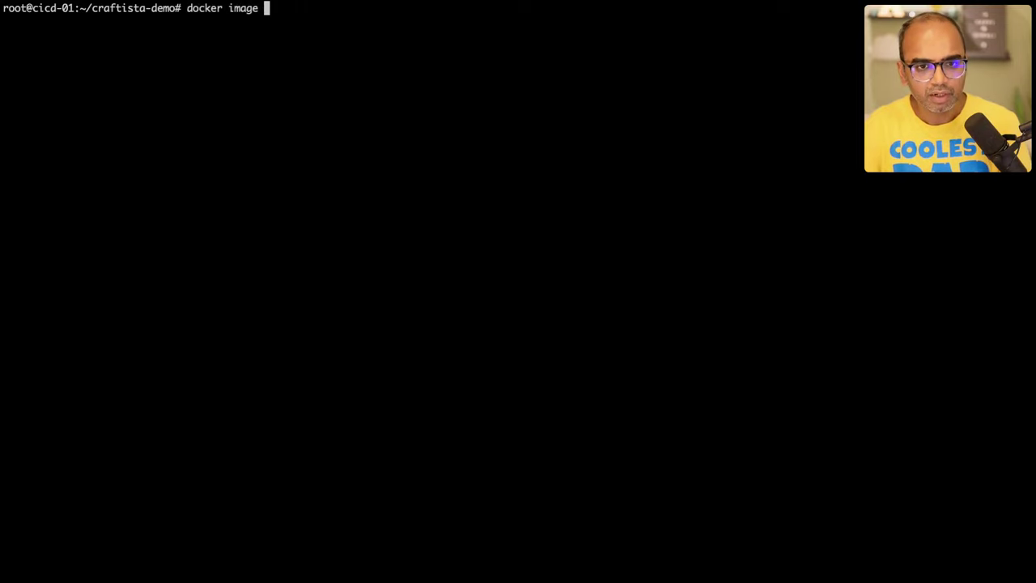
{"action": "key", "text": "ctrl+c"}
{"action": "type", "text": "docker ps"}
{"action": "key", "text": "Return"}
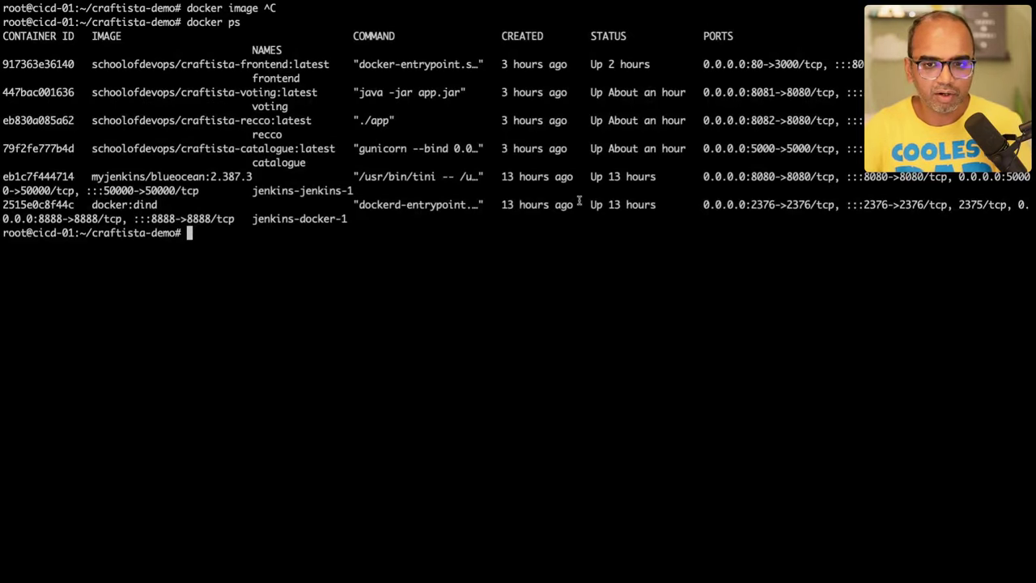
{"action": "key", "text": "ctrl+r"}
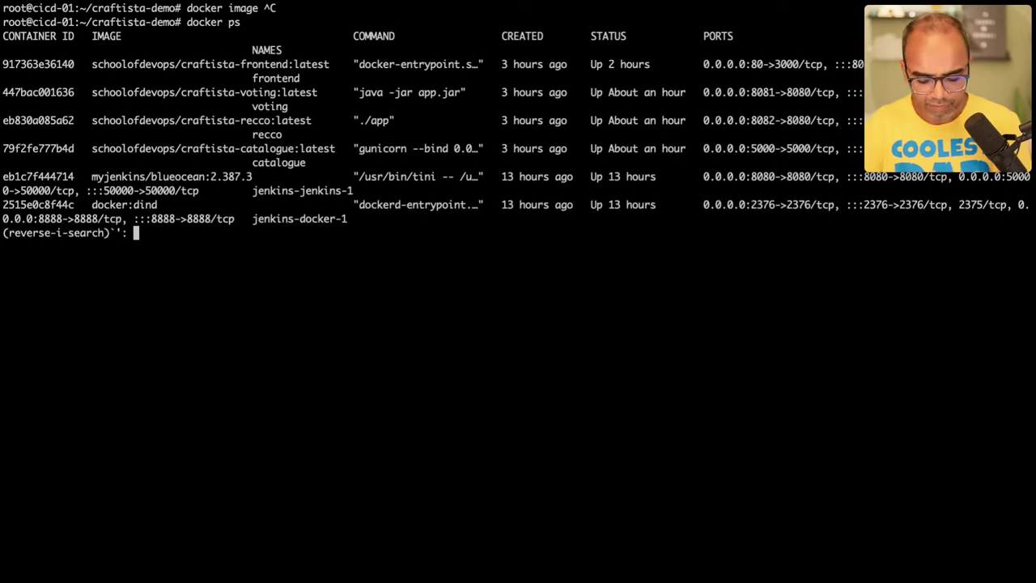
{"action": "type", "text": "run"}
{"action": "key", "text": "ctrl+c"}
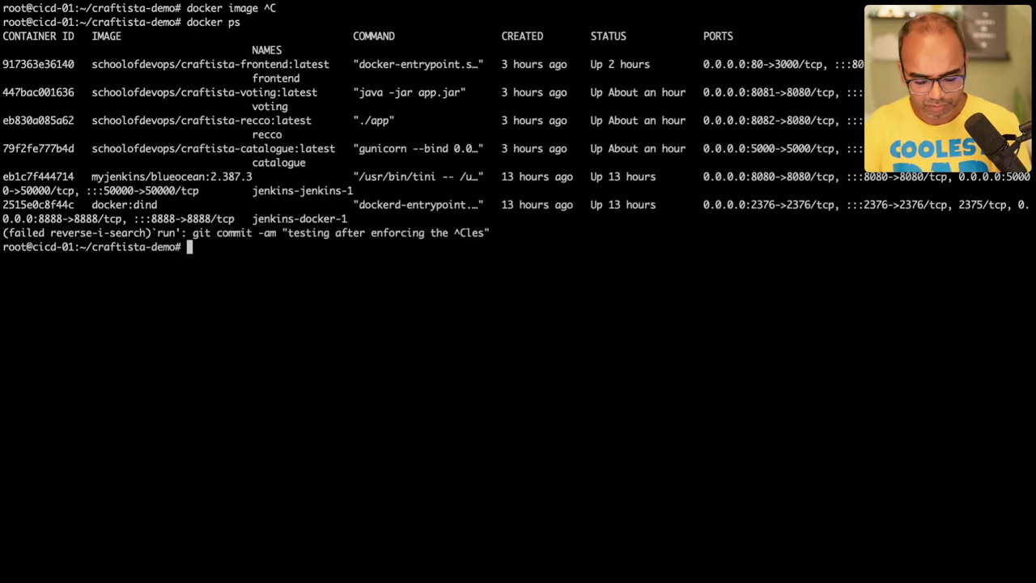
{"action": "key", "text": "ctrl+r"}
{"action": "type", "text": "run"}
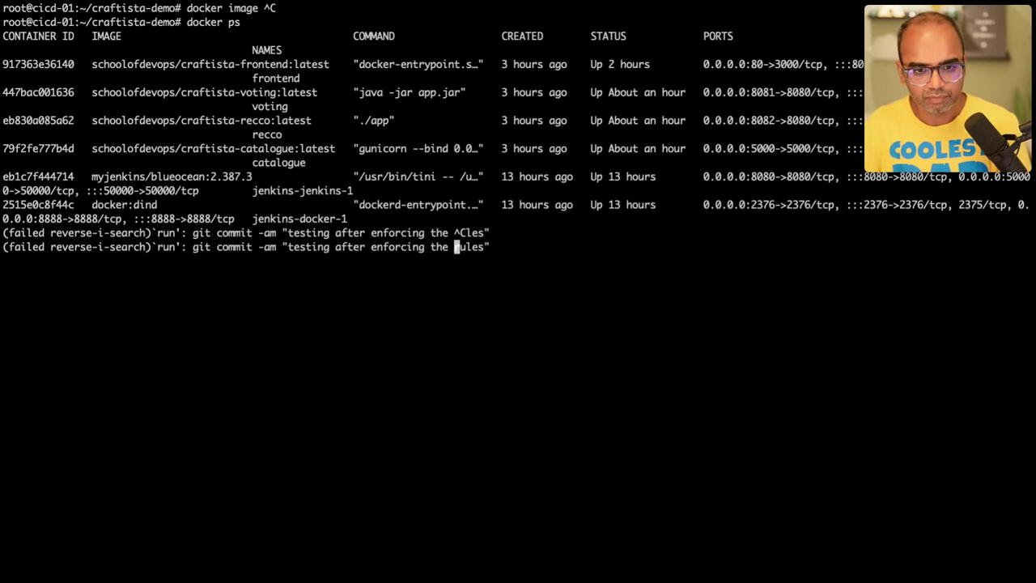
{"action": "key", "text": "ctrl+c"}
Step: Clear the screen, find the voting container's docker run command in the history with "run", and examine its --link catalogue:catalogue option
{"action": "key", "text": "ctrl+l"}
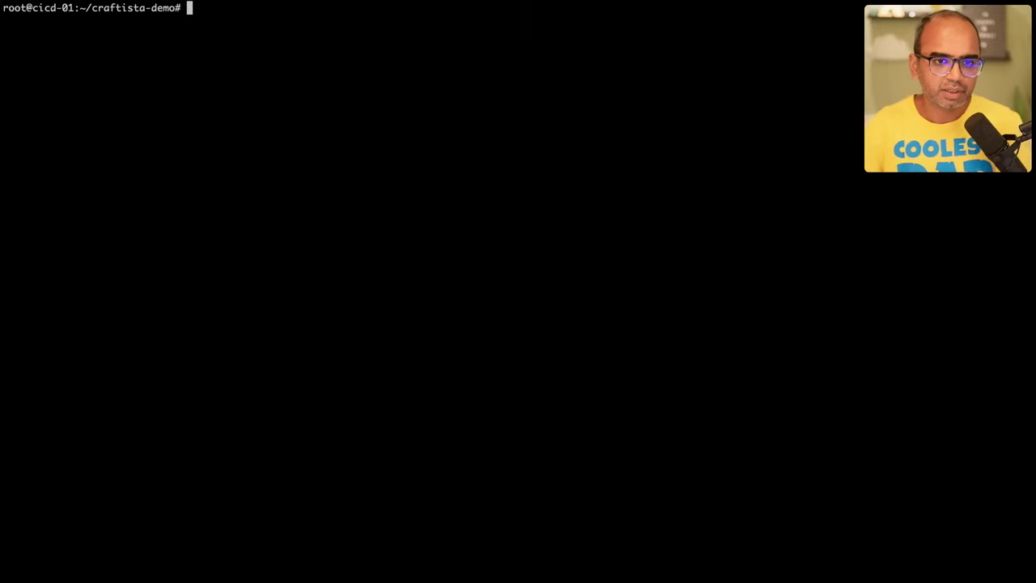
{"action": "key", "text": "ctrl+r"}
{"action": "type", "text": "run"}
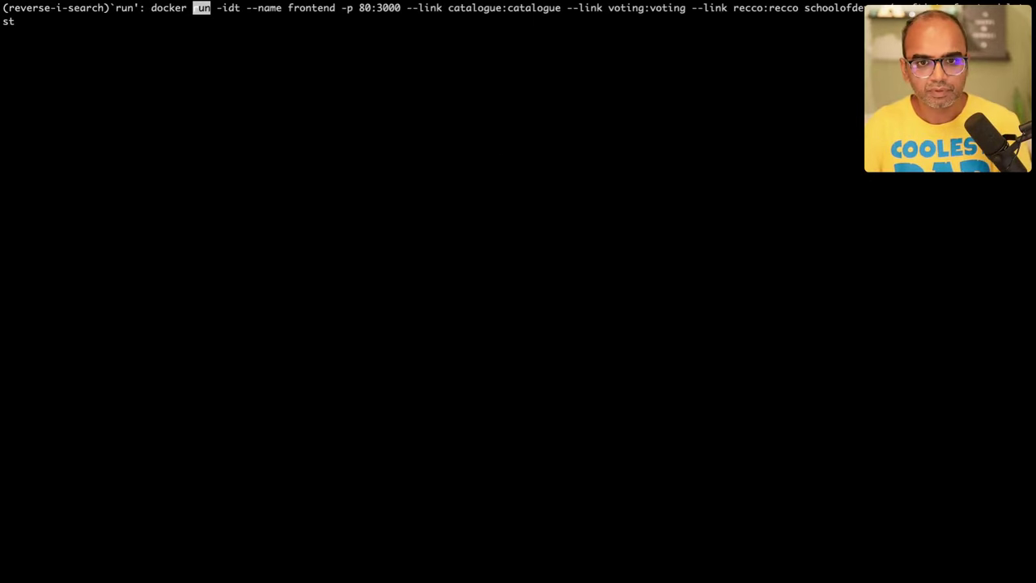
{"action": "key", "text": "ctrl+r"}
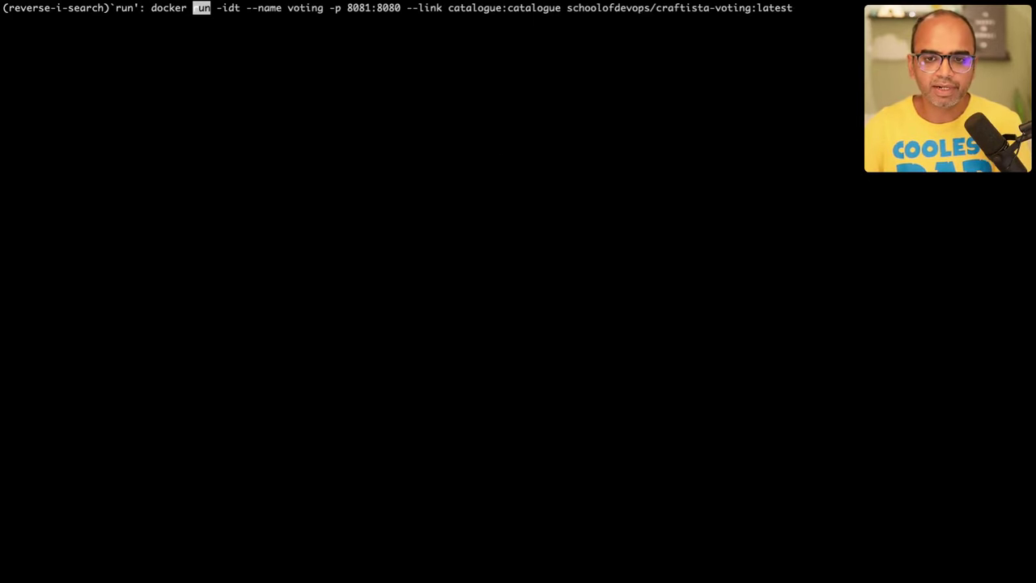
{"action": "left_click_drag", "start_coordinate": [408, 8], "coordinate": [559, 10]}
{"action": "triple_click", "coordinate": [473, 18]}
{"action": "double_click", "coordinate": [534, 8]}
Step: Switch from the terminal to the browser window showing the School of DevOps member dashboard
{"action": "key", "text": "super+Tab"}
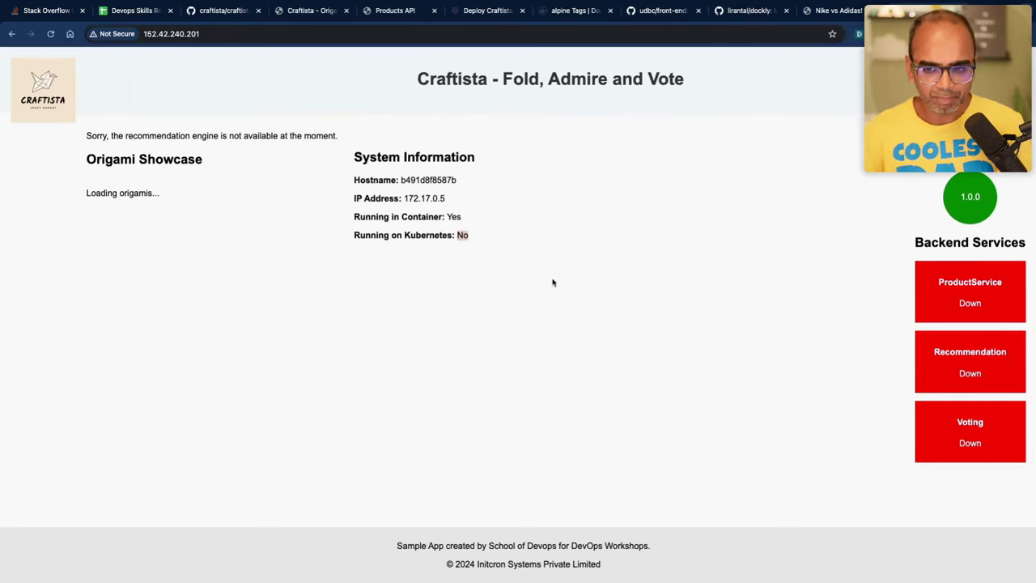
{"action": "key", "text": "ctrl+Right"}
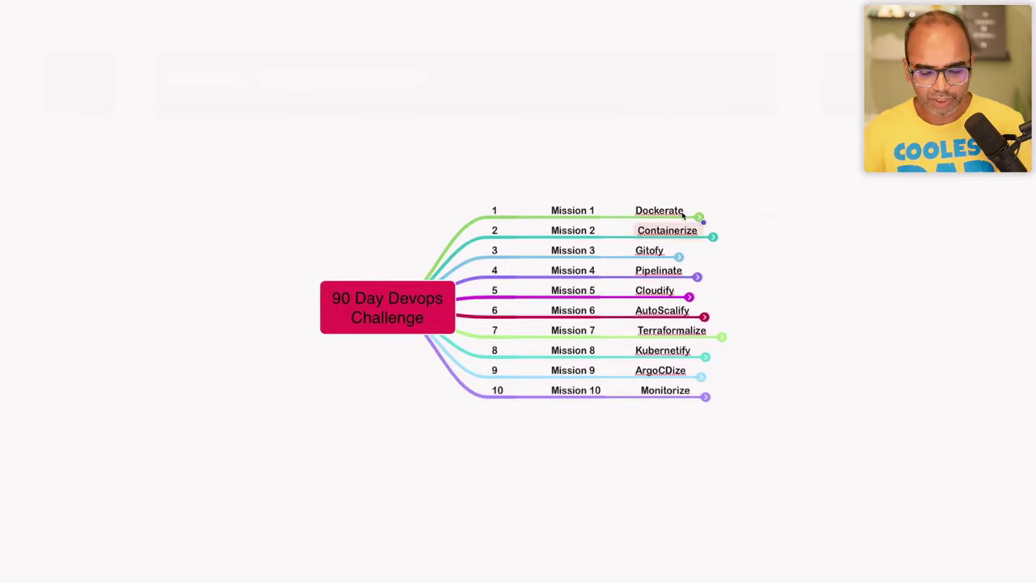
{"action": "key", "text": "ctrl+Left"}
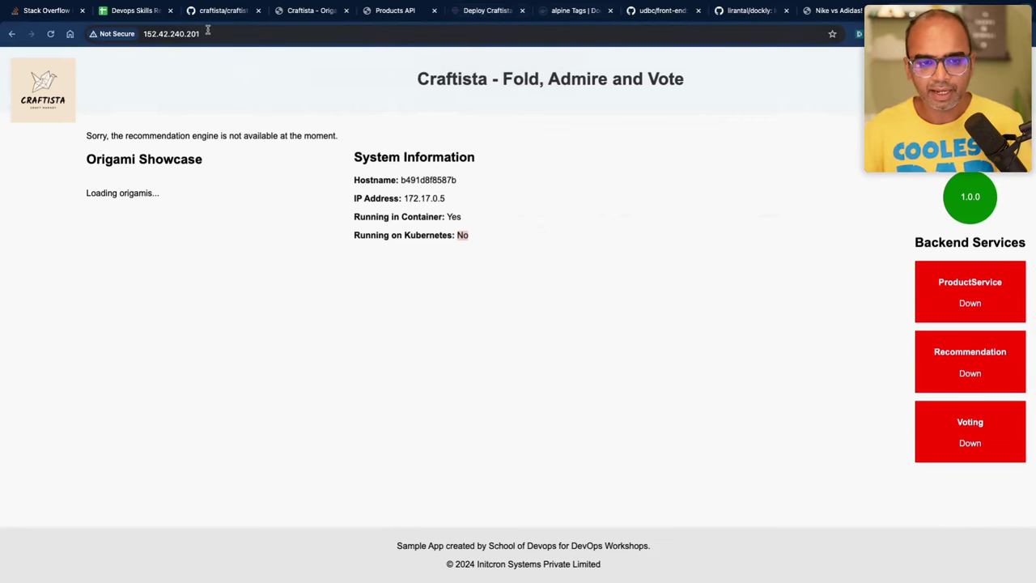
{"action": "key", "text": "ctrl+Right"}
{"action": "key", "text": "ctrl+Right"}
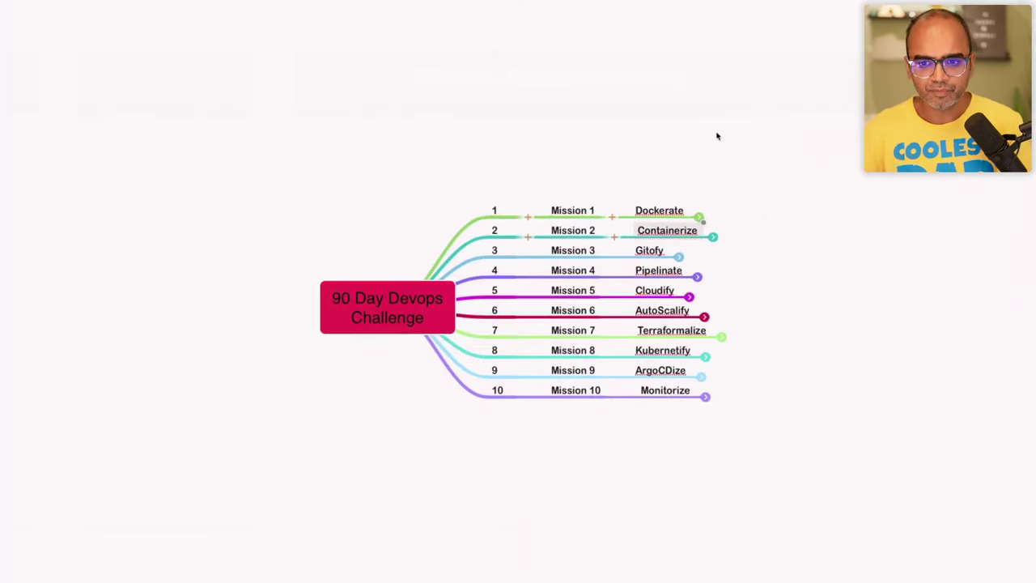
Step: Look through the member dashboard's course, Ongoing Challenge and Latest from the community sections
{"action": "scroll", "coordinate": [210, 247], "scroll_direction": "down", "scroll_amount": 5}
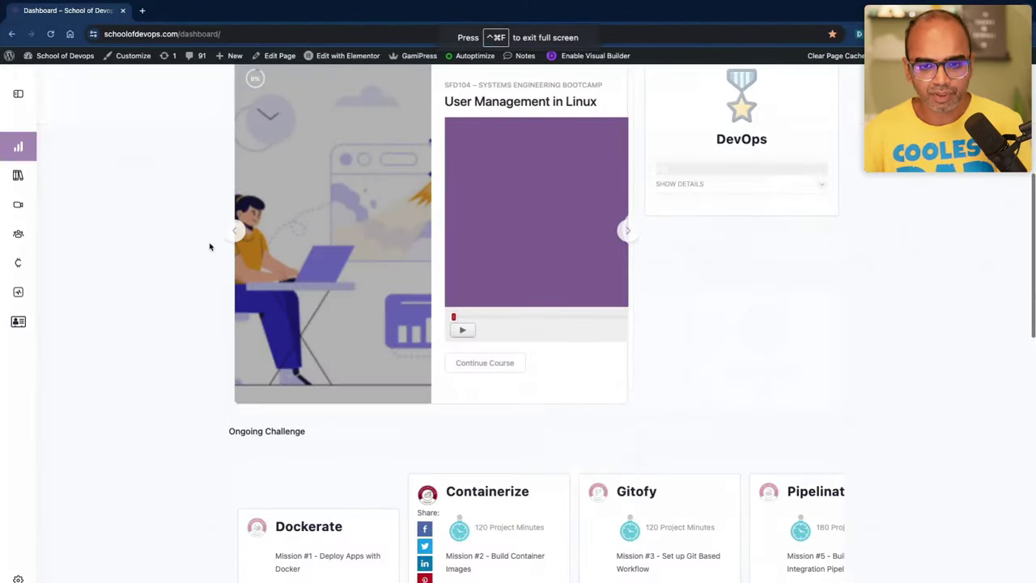
{"action": "scroll", "coordinate": [210, 246], "scroll_direction": "down", "scroll_amount": 2}
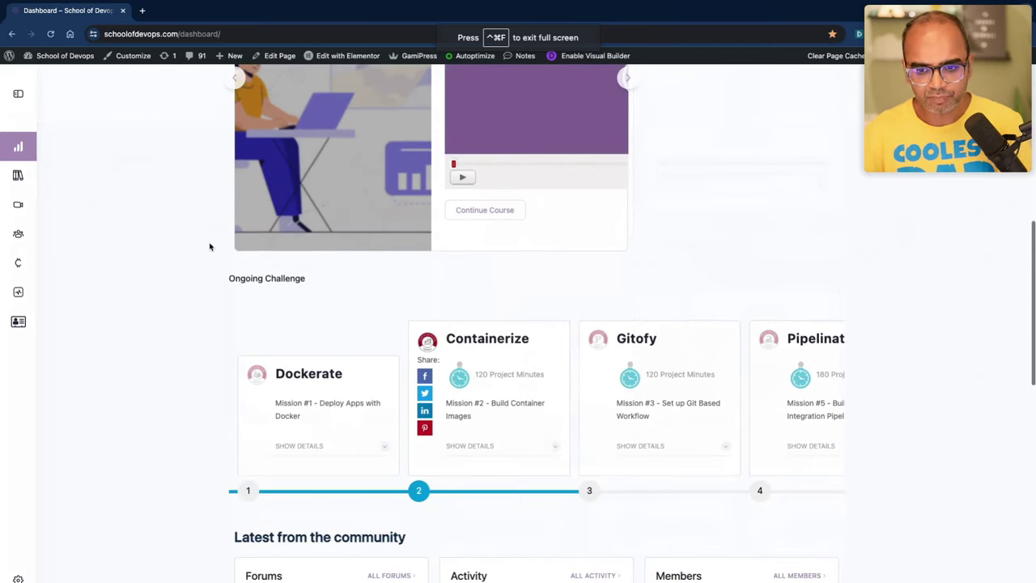
{"action": "scroll", "coordinate": [209, 246], "scroll_direction": "down", "scroll_amount": 2}
{"action": "scroll", "coordinate": [213, 243], "scroll_direction": "up", "scroll_amount": 7}
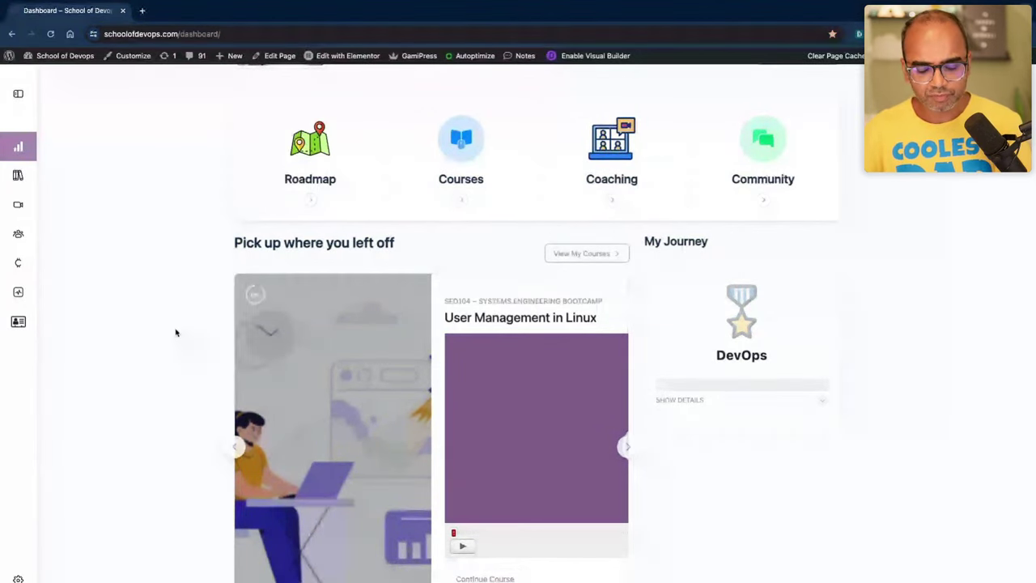
{"action": "scroll", "coordinate": [474, 336], "scroll_direction": "up", "scroll_amount": 3}
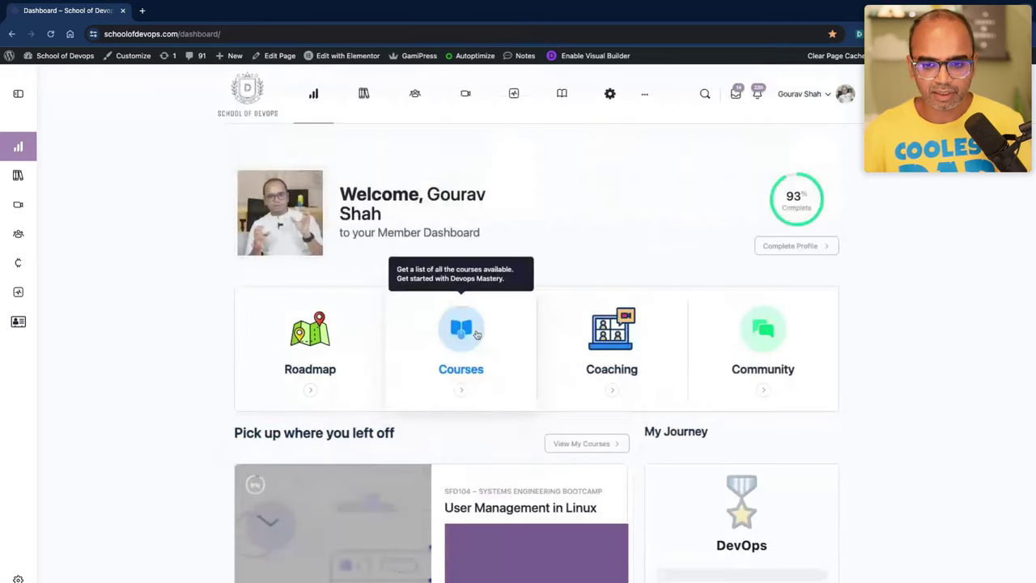
{"action": "scroll", "coordinate": [474, 336], "scroll_direction": "down", "scroll_amount": 9}
{"action": "scroll", "coordinate": [472, 336], "scroll_direction": "down", "scroll_amount": 2}
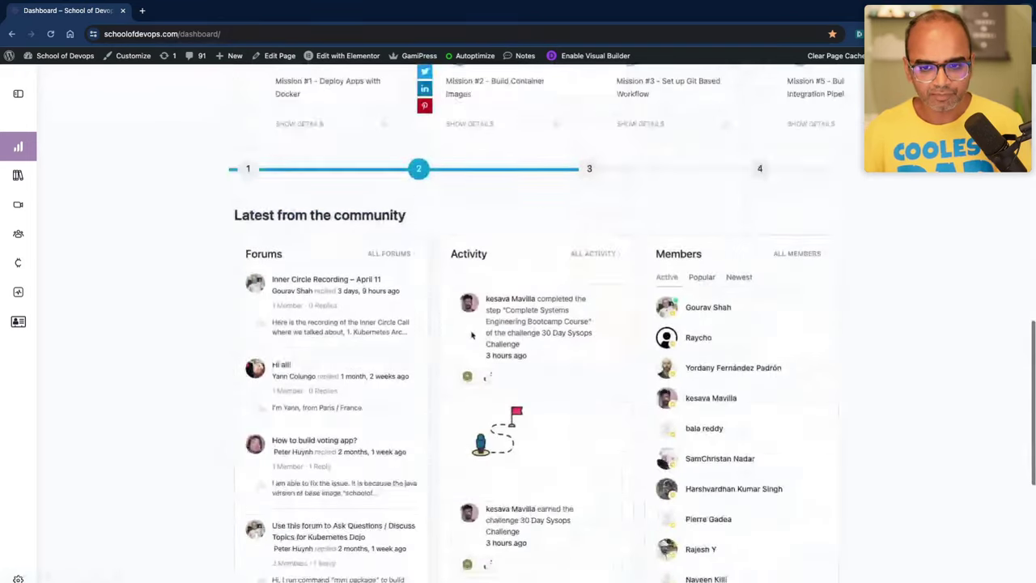
{"action": "scroll", "coordinate": [472, 336], "scroll_direction": "up", "scroll_amount": 6}
{"action": "scroll", "coordinate": [470, 331], "scroll_direction": "down", "scroll_amount": 3}
{"action": "scroll", "coordinate": [298, 200], "scroll_direction": "up", "scroll_amount": 3}
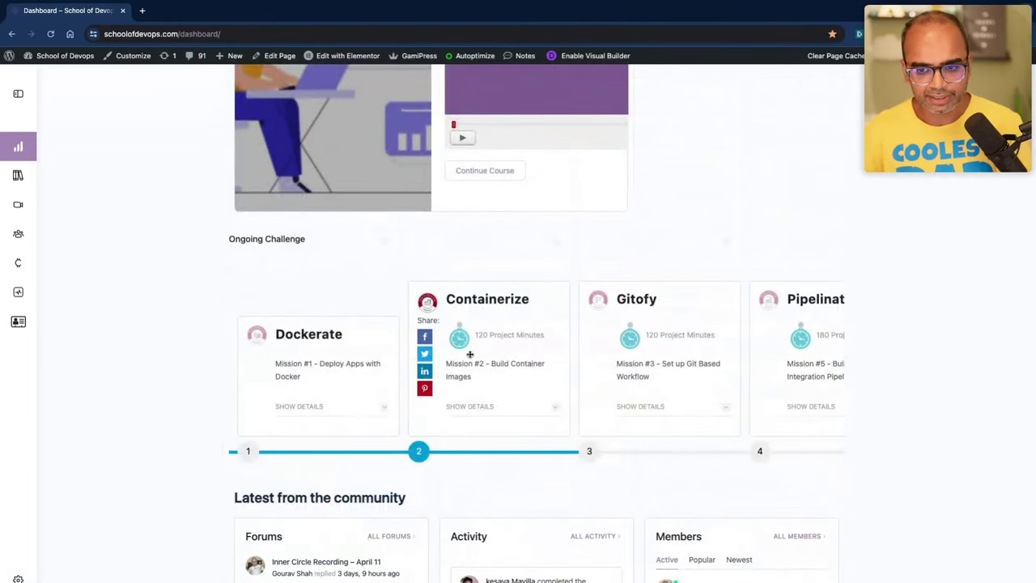
Step: Browse the missions in the Ongoing Challenge timeline and expand the details of the Dockerate mission
{"action": "scroll", "coordinate": [475, 354], "scroll_direction": "right", "scroll_amount": 10}
{"action": "scroll", "coordinate": [475, 354], "scroll_direction": "right", "scroll_amount": 1}
{"action": "scroll", "coordinate": [474, 354], "scroll_direction": "left", "scroll_amount": 8}
{"action": "scroll", "coordinate": [475, 354], "scroll_direction": "left", "scroll_amount": 2}
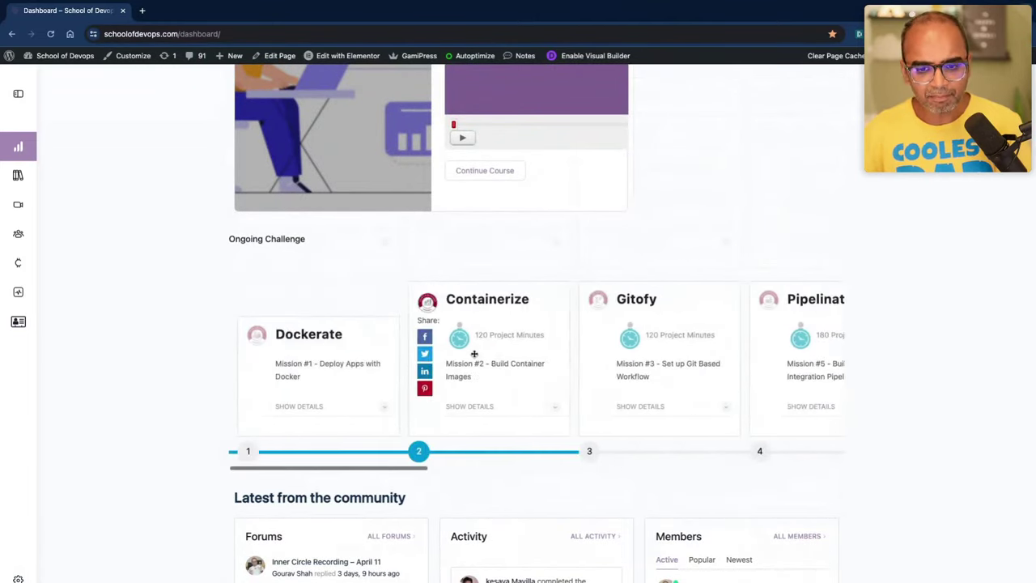
{"action": "left_click", "coordinate": [386, 409]}
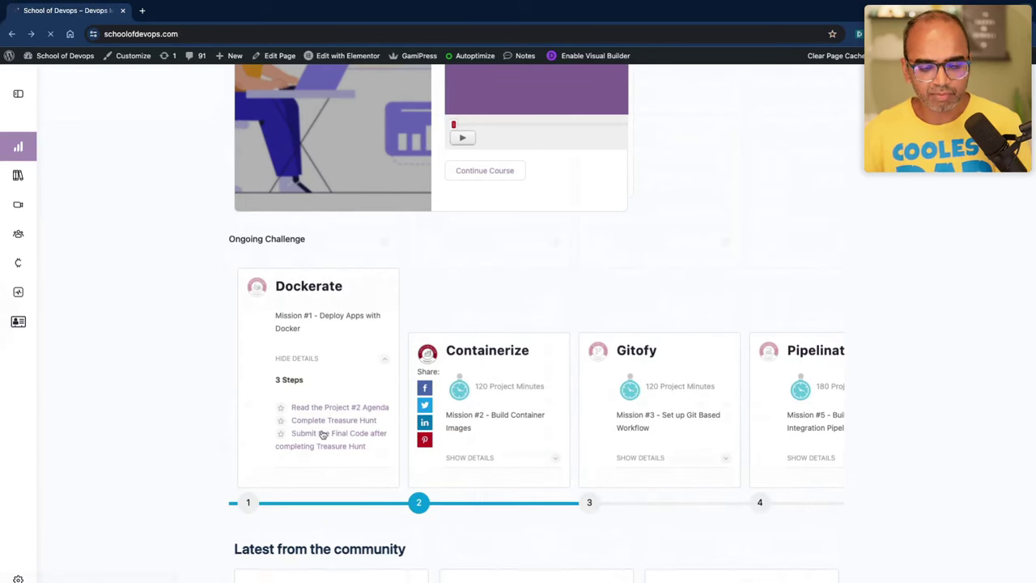
Step: Return to the DMS Dashboard through the School of DevOps home page and open the Courses page in a new tab
{"action": "left_click", "coordinate": [11, 34]}
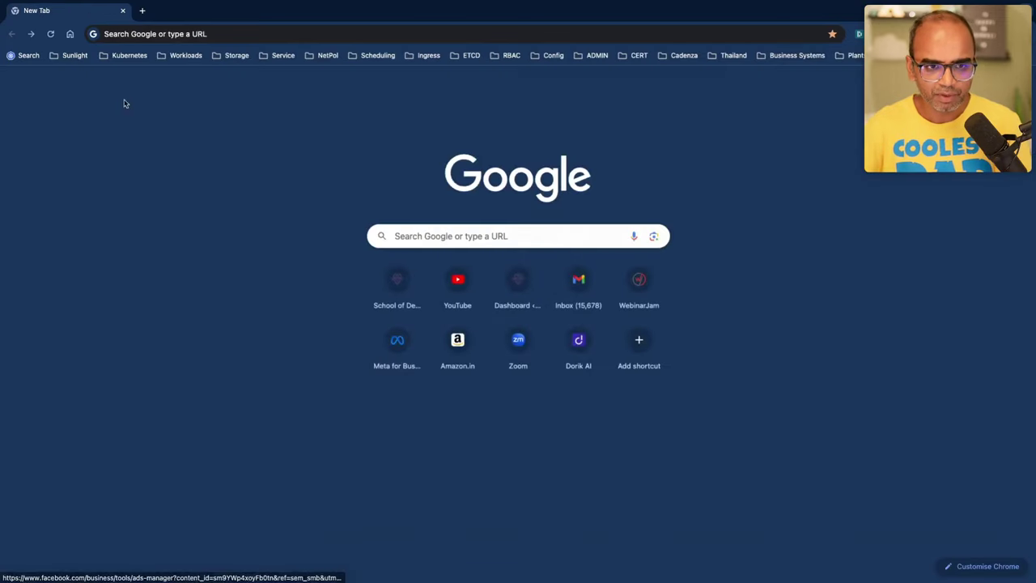
{"action": "left_click", "coordinate": [33, 34]}
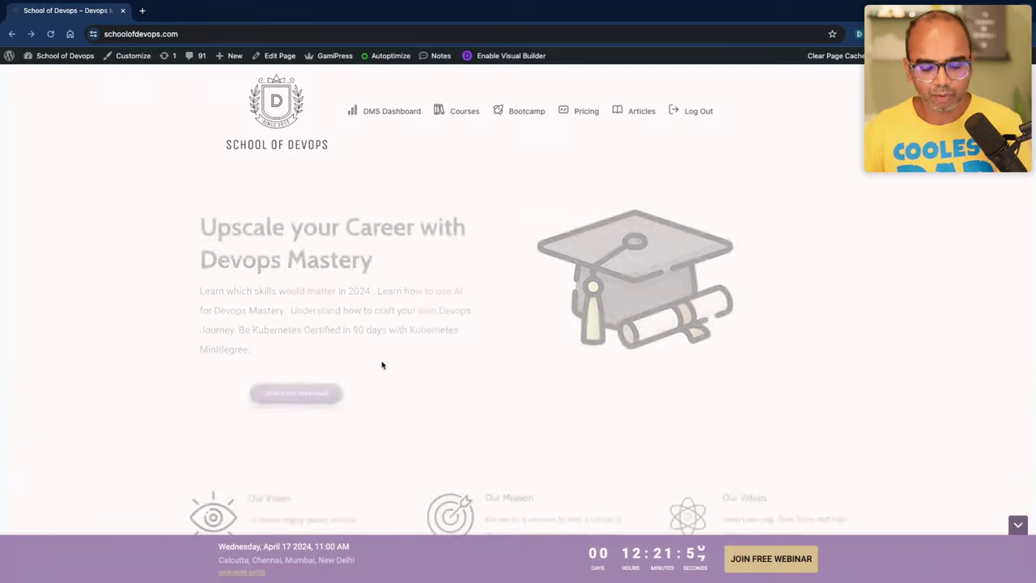
{"action": "left_click", "coordinate": [393, 122]}
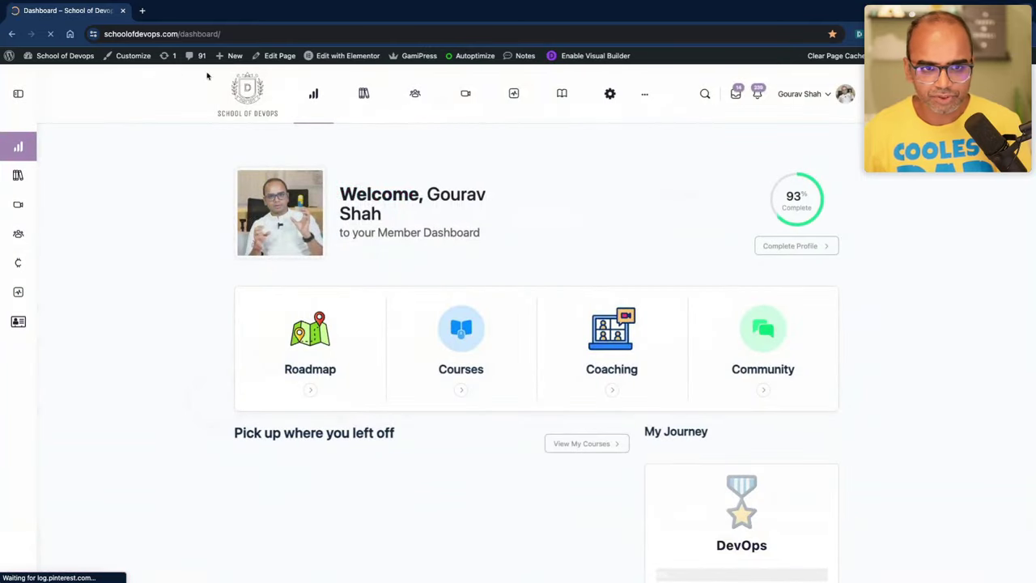
{"action": "middle_click", "coordinate": [362, 92]}
{"action": "left_click", "coordinate": [197, 11]}
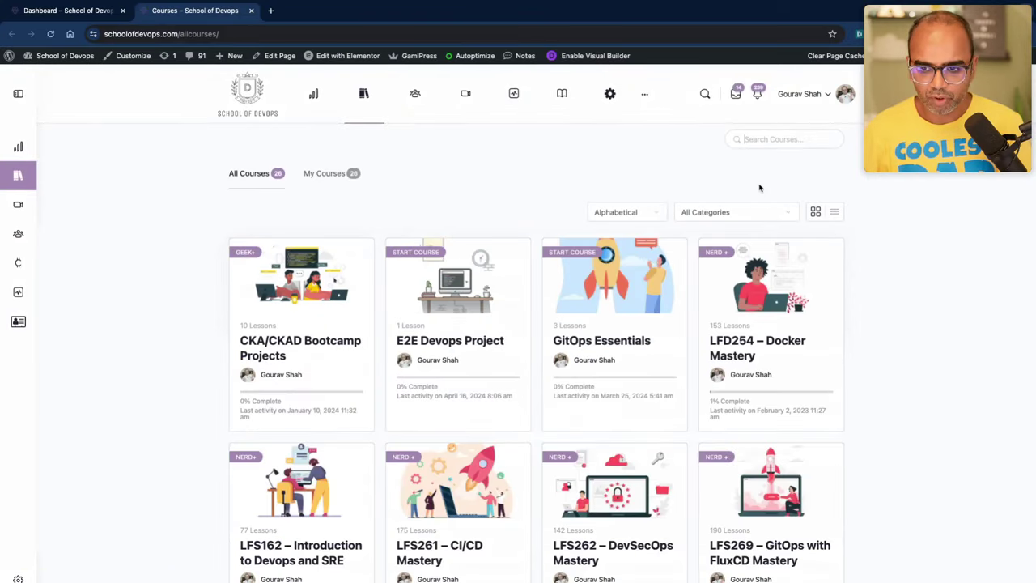
Step: Open the LFD254 – Docker Mastery course and look through its description, key topics and the first page of course content
{"action": "left_click", "coordinate": [753, 356]}
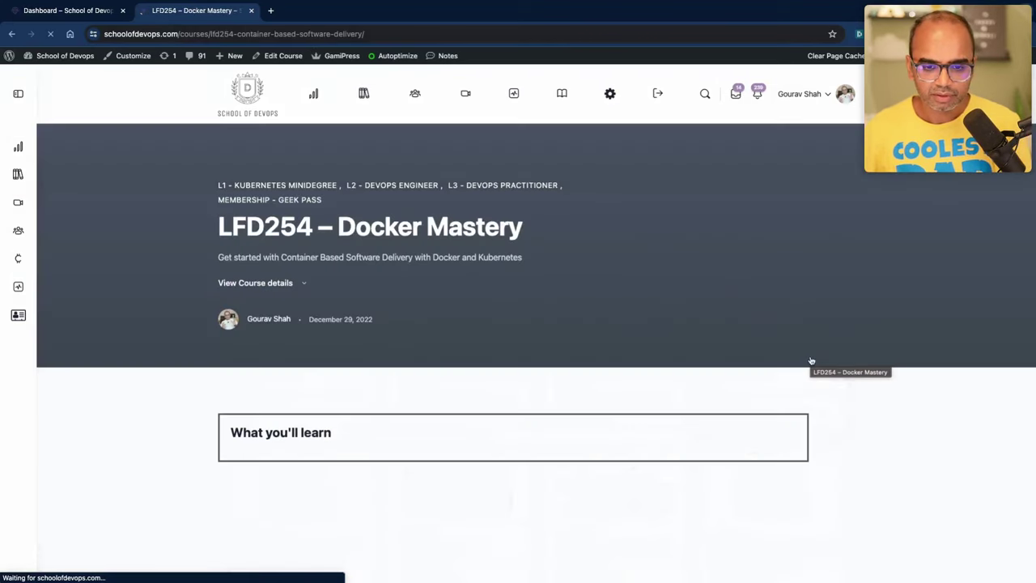
{"action": "scroll", "coordinate": [812, 361], "scroll_direction": "down", "scroll_amount": 20}
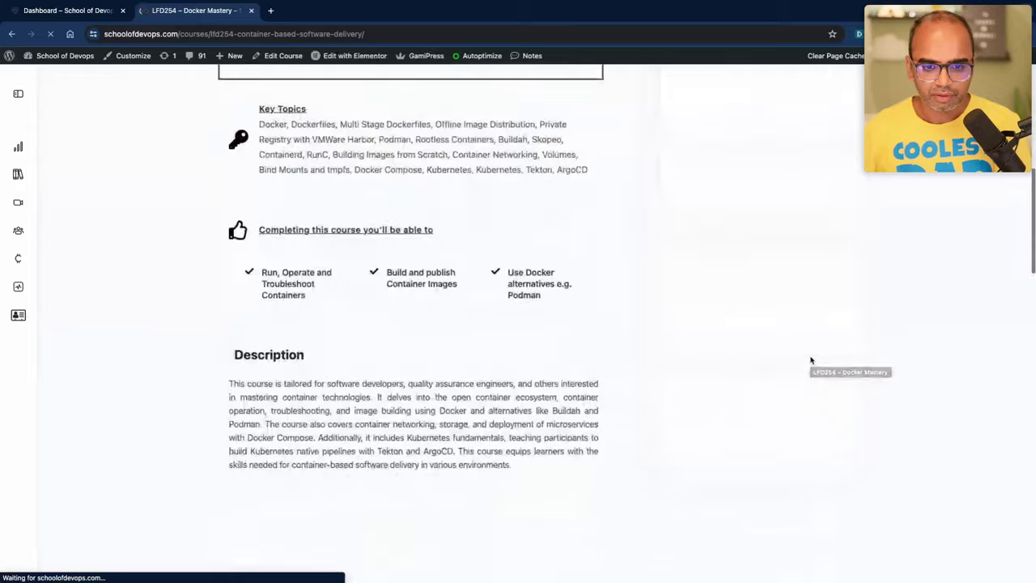
{"action": "scroll", "coordinate": [486, 283], "scroll_direction": "up", "scroll_amount": 3}
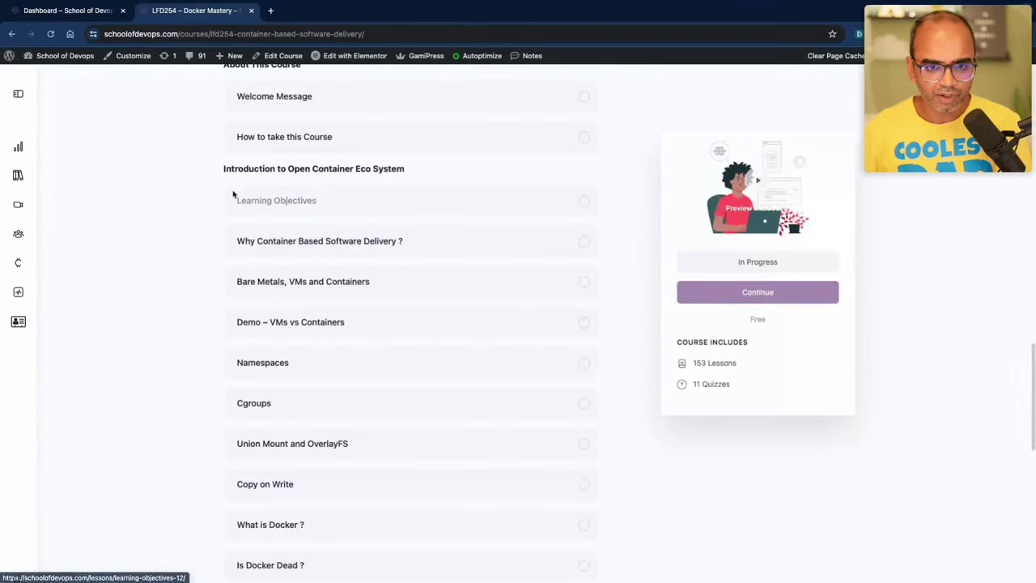
{"action": "scroll", "coordinate": [231, 194], "scroll_direction": "up", "scroll_amount": 4}
{"action": "scroll", "coordinate": [259, 195], "scroll_direction": "down", "scroll_amount": 3}
{"action": "scroll", "coordinate": [243, 324], "scroll_direction": "down", "scroll_amount": 5}
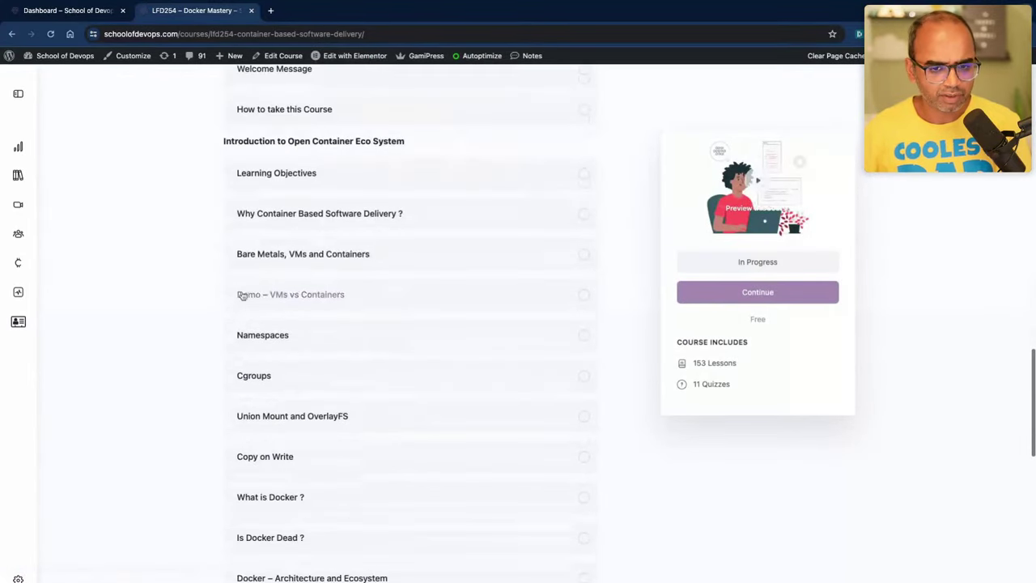
{"action": "scroll", "coordinate": [242, 389], "scroll_direction": "down", "scroll_amount": 9}
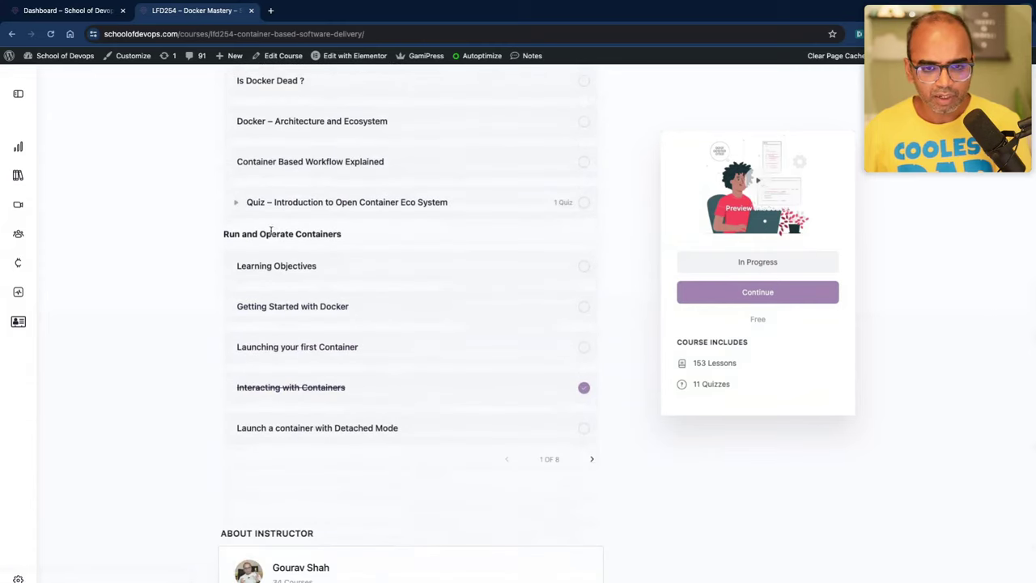
Step: Show the second page of the Docker Mastery course content and review its container and image-building lessons
{"action": "left_click", "coordinate": [593, 462]}
{"action": "scroll", "coordinate": [323, 463], "scroll_direction": "up", "scroll_amount": 20}
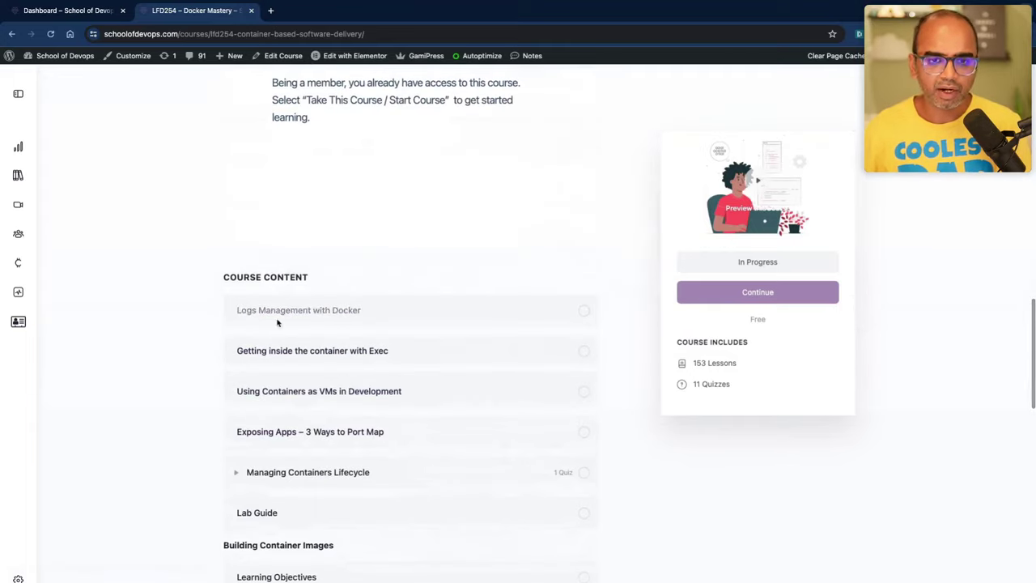
{"action": "scroll", "coordinate": [192, 105], "scroll_direction": "up", "scroll_amount": 5}
{"action": "scroll", "coordinate": [192, 105], "scroll_direction": "down", "scroll_amount": 10}
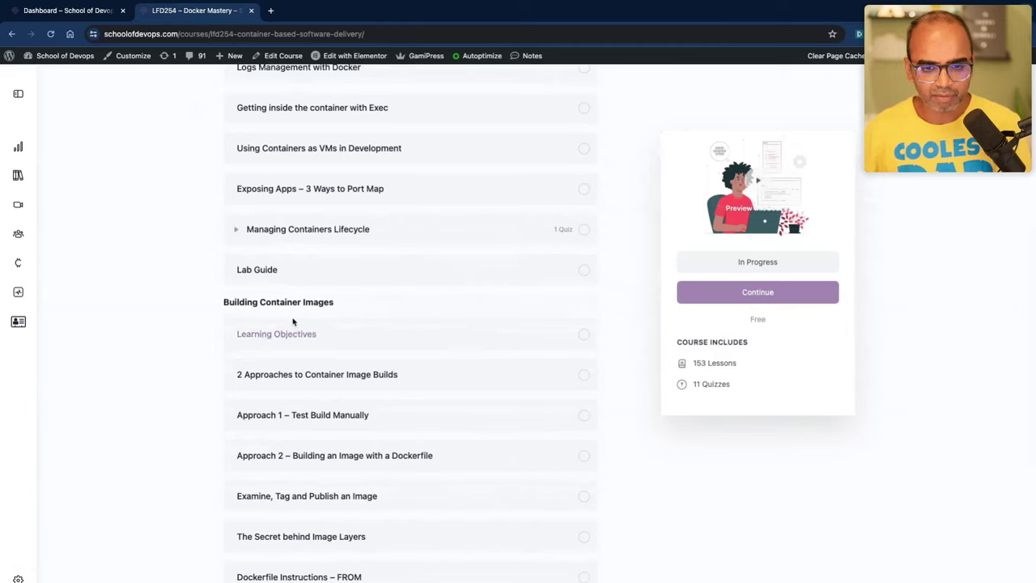
{"action": "scroll", "coordinate": [292, 319], "scroll_direction": "up", "scroll_amount": 10}
{"action": "scroll", "coordinate": [293, 321], "scroll_direction": "up", "scroll_amount": 5}
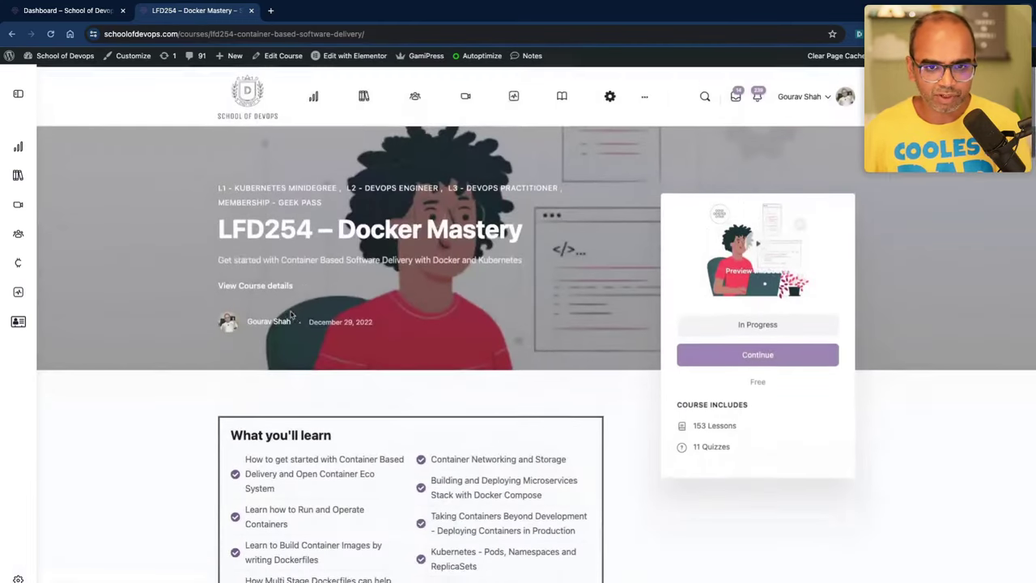
Step: Open the Deploy Craftista Application Stack topic under Mission #1 – Dockerate in the E2E Devops Project course and review its service specifications
{"action": "left_click", "coordinate": [13, 34]}
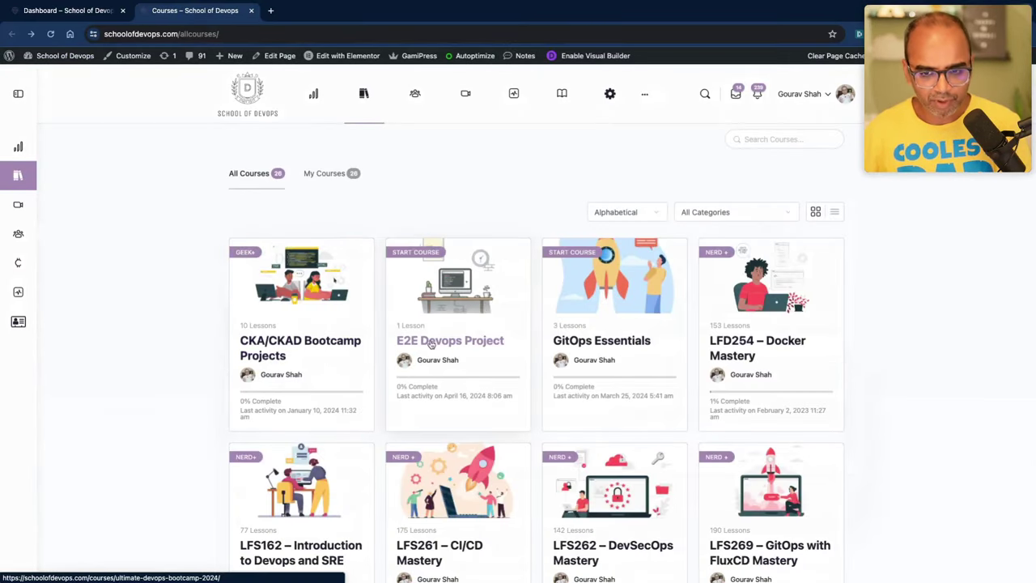
{"action": "left_click", "coordinate": [435, 342]}
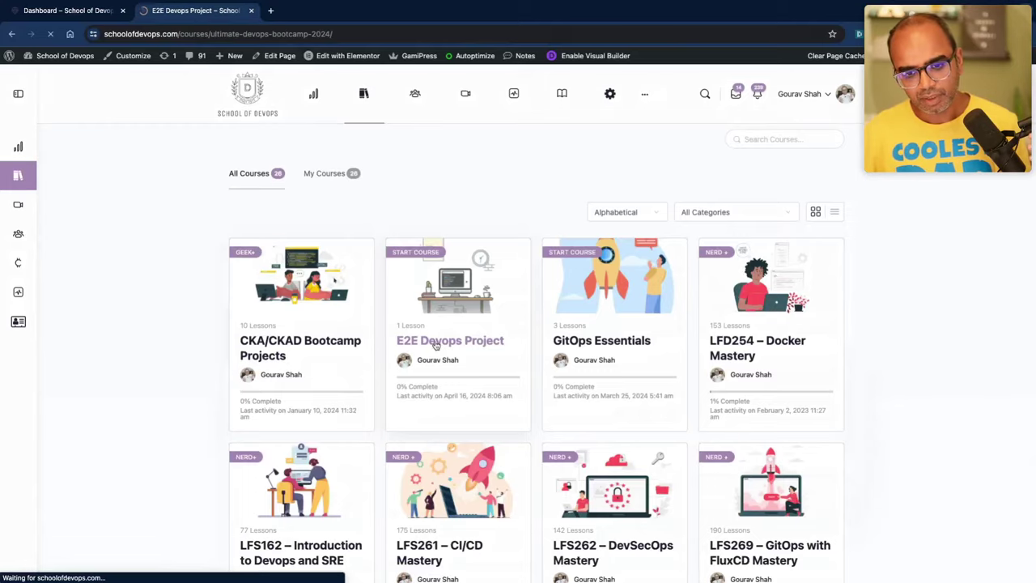
{"action": "scroll", "coordinate": [308, 391], "scroll_direction": "down", "scroll_amount": 2}
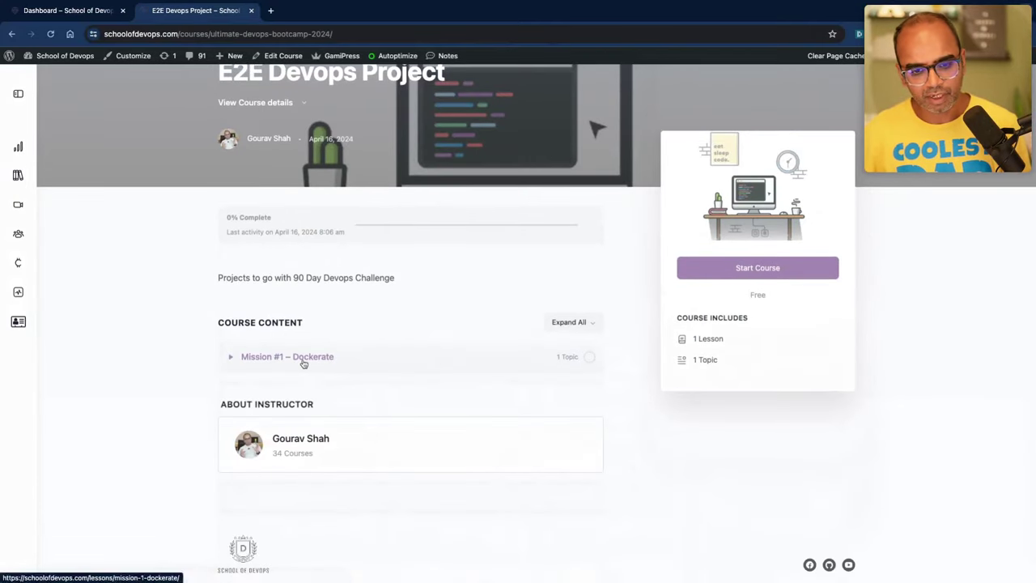
{"action": "left_click", "coordinate": [300, 359]}
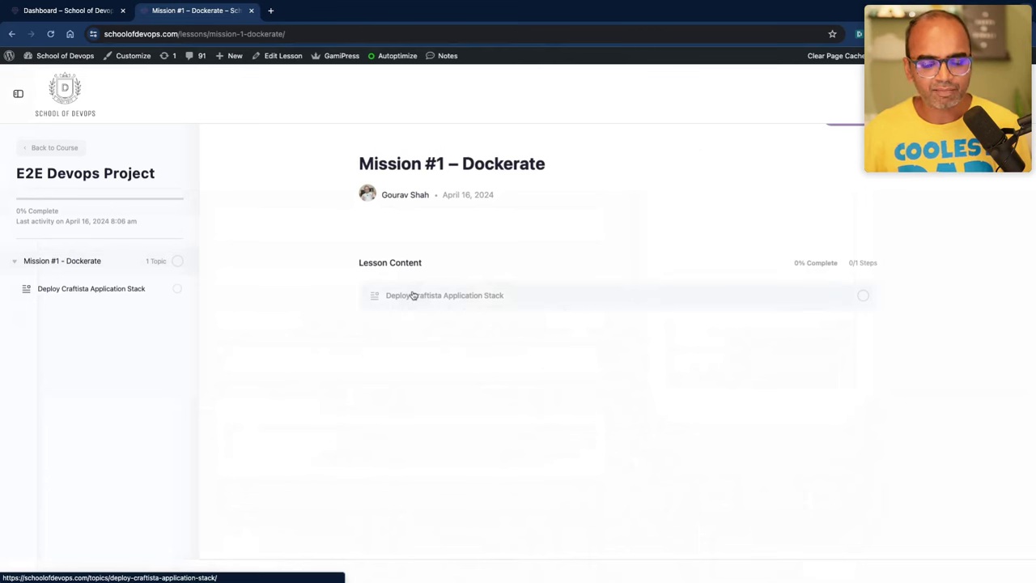
{"action": "left_click", "coordinate": [413, 295]}
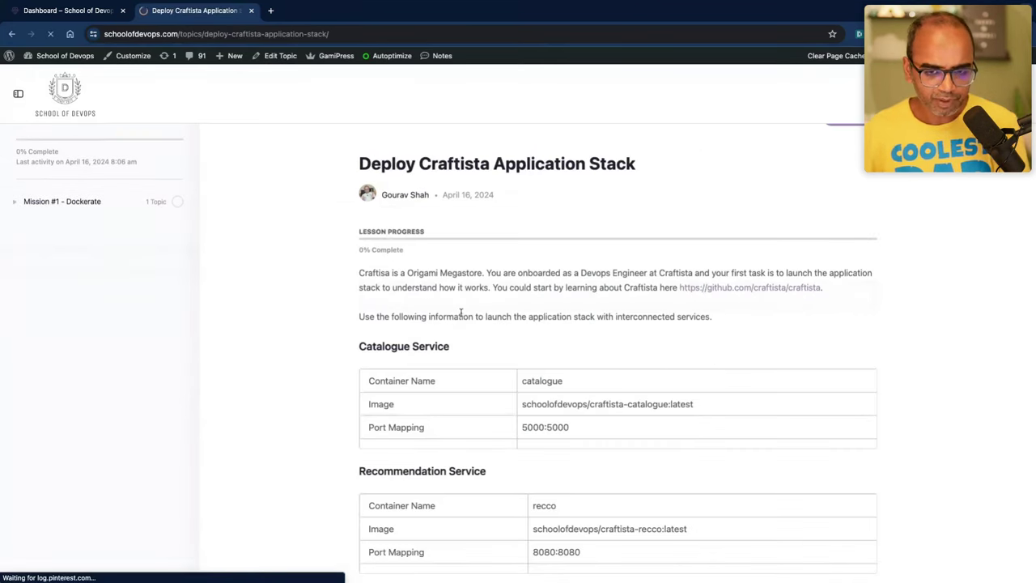
{"action": "scroll", "coordinate": [462, 316], "scroll_direction": "down", "scroll_amount": 2}
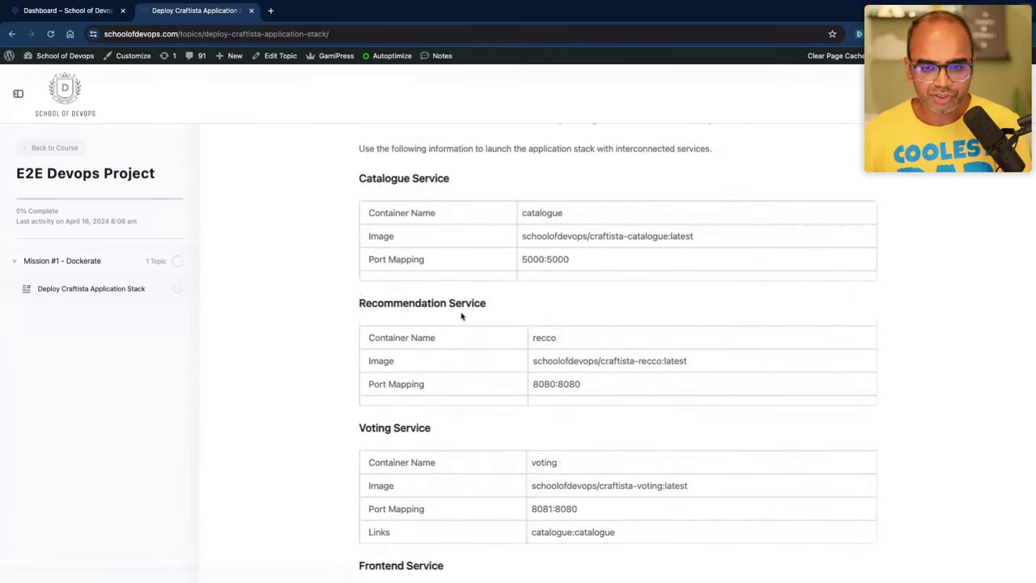
{"action": "scroll", "coordinate": [462, 316], "scroll_direction": "up", "scroll_amount": 1}
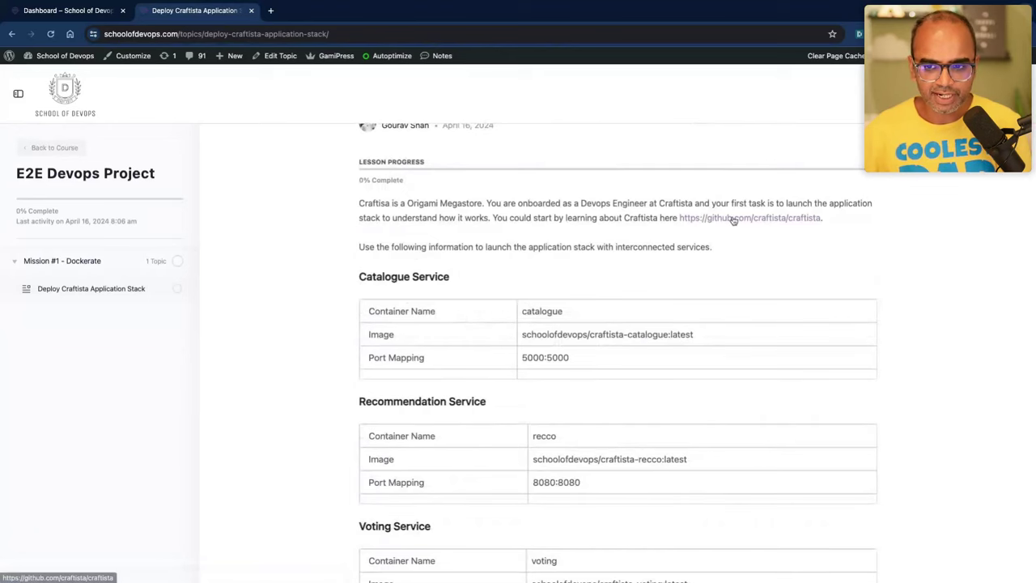
Step: Switch to the browser window with the Craftista tabs and bring up the Craftista storefront at 146.190.92.19
{"action": "key", "text": "ctrl+Right"}
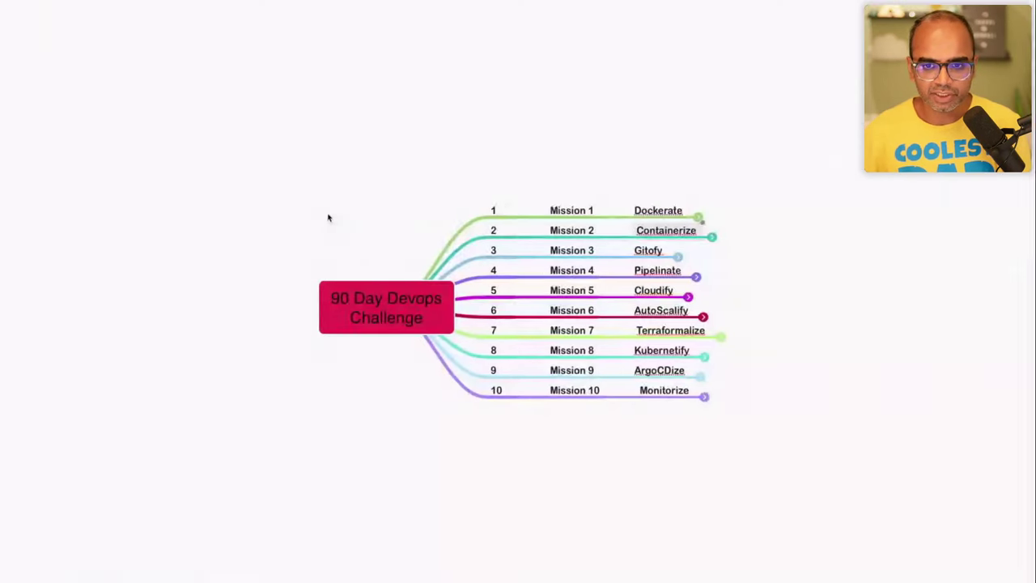
{"action": "key", "text": "ctrl+Left"}
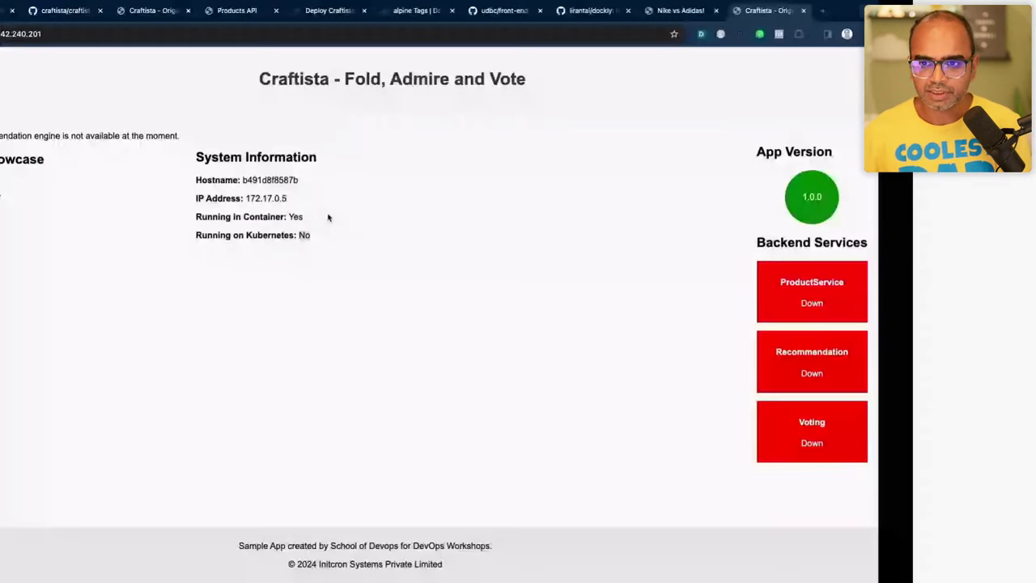
{"action": "left_click", "coordinate": [826, 10]}
{"action": "left_click", "coordinate": [547, 11]}
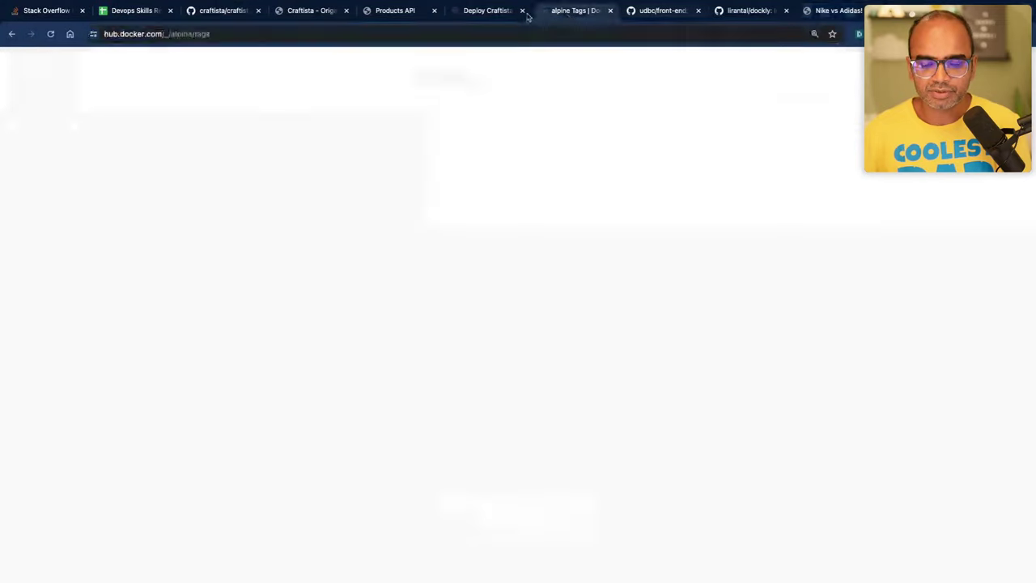
{"action": "left_click", "coordinate": [496, 11]}
{"action": "left_click", "coordinate": [400, 10]}
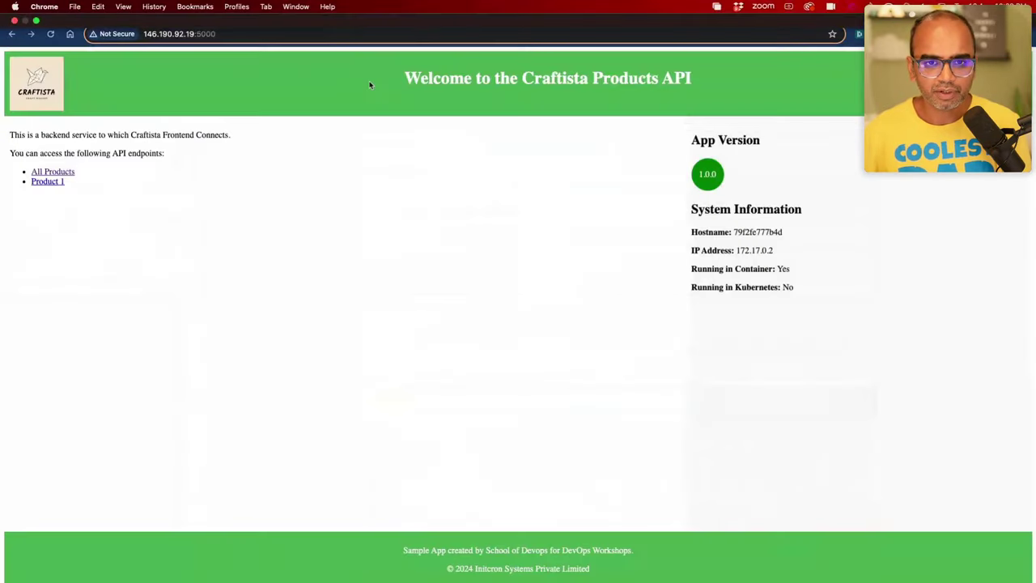
{"action": "left_click", "coordinate": [310, 11]}
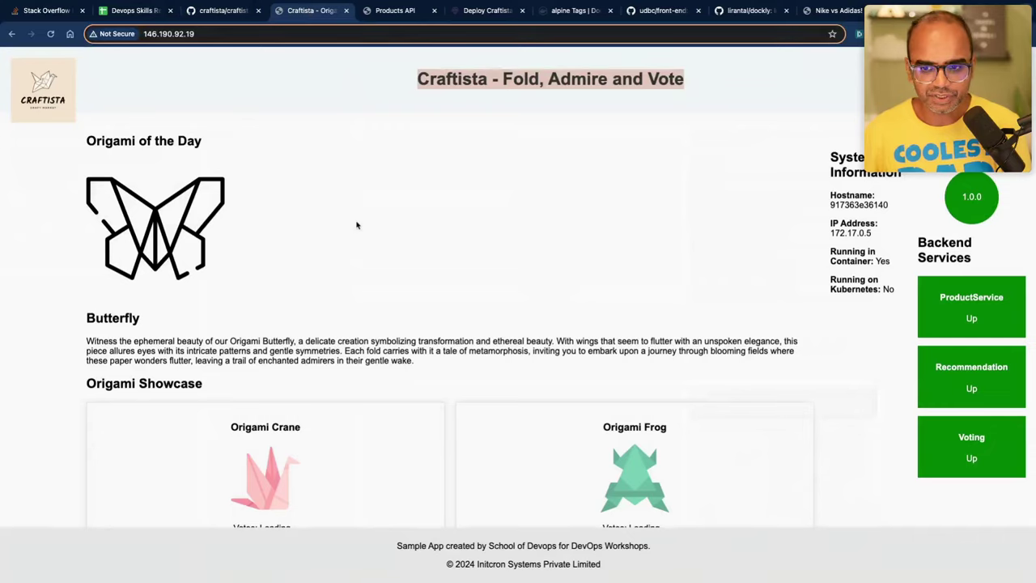
{"action": "scroll", "coordinate": [353, 209], "scroll_direction": "down", "scroll_amount": 5}
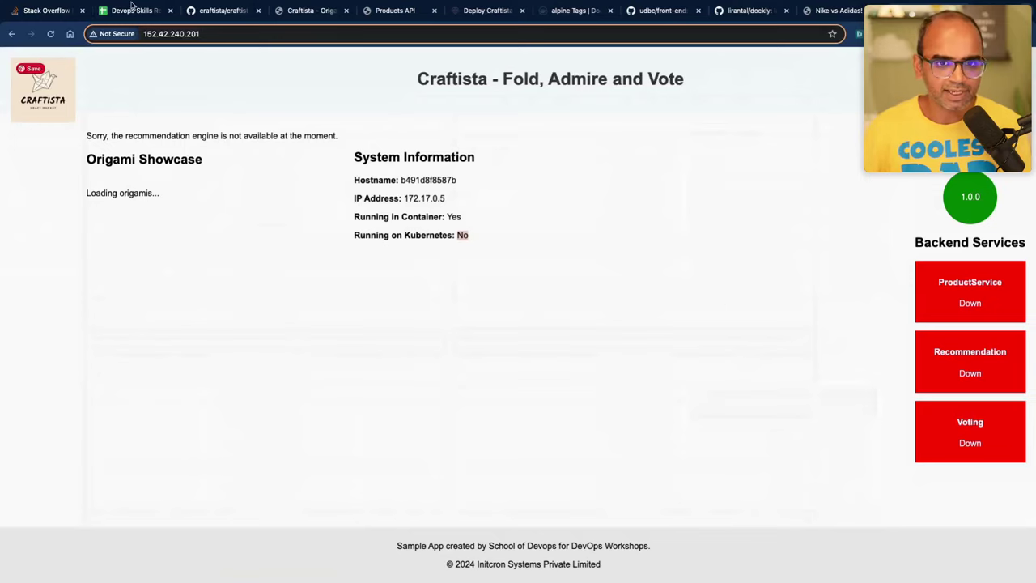
Step: View the Craftista GitHub README screenshot, and look through the origami showcase and backend services on the 146.190.92.19 storefront
{"action": "left_click", "coordinate": [220, 11]}
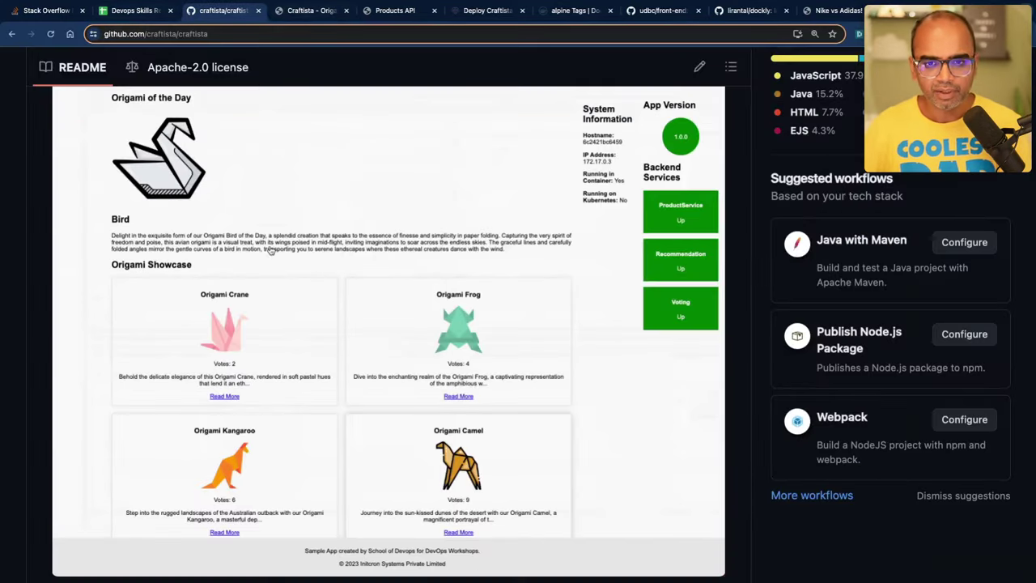
{"action": "left_click", "coordinate": [322, 10]}
{"action": "scroll", "coordinate": [374, 163], "scroll_direction": "up", "scroll_amount": 5}
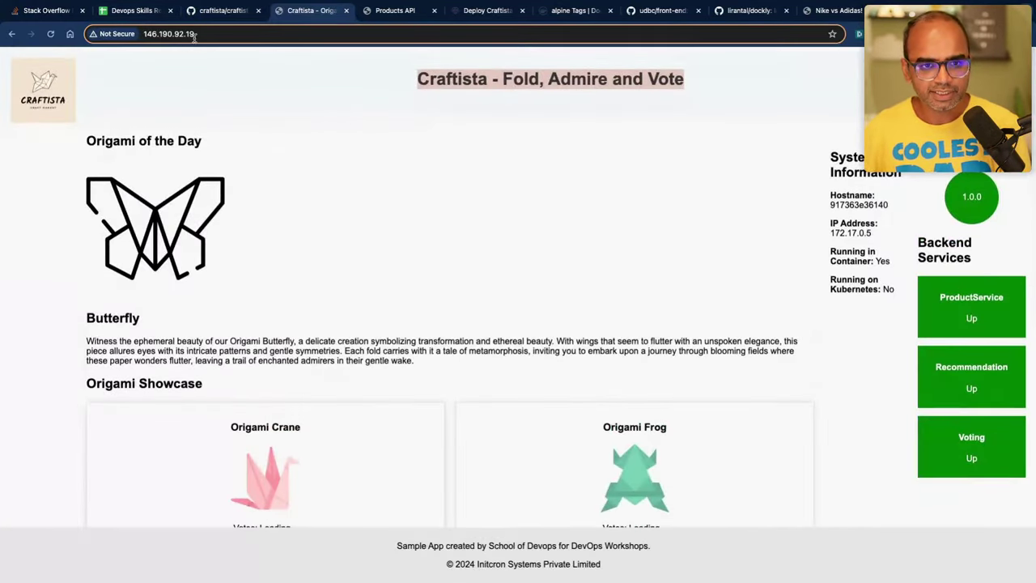
{"action": "scroll", "coordinate": [294, 248], "scroll_direction": "down", "scroll_amount": 5}
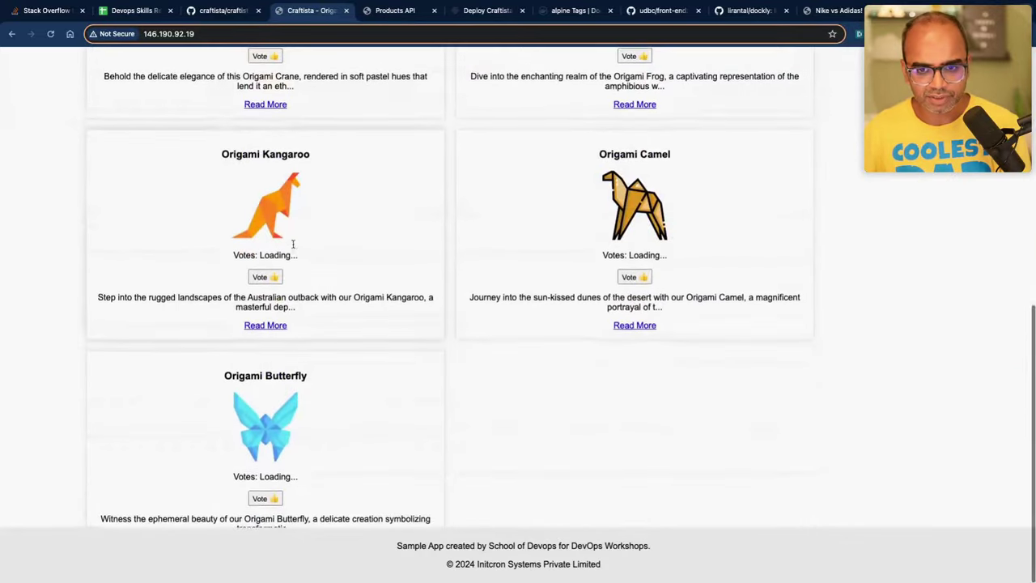
{"action": "scroll", "coordinate": [294, 248], "scroll_direction": "up", "scroll_amount": 5}
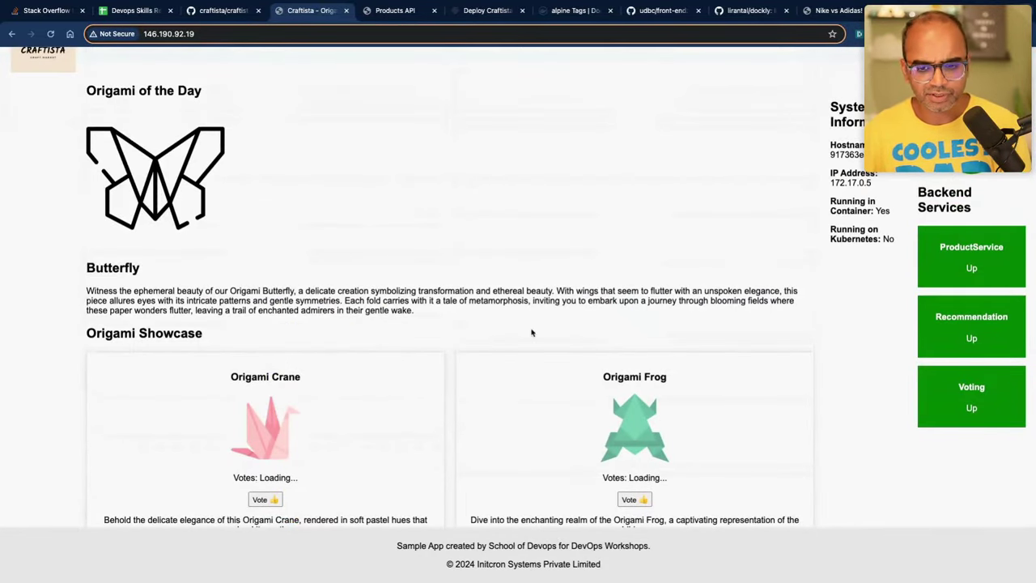
{"action": "scroll", "coordinate": [497, 353], "scroll_direction": "down", "scroll_amount": 2}
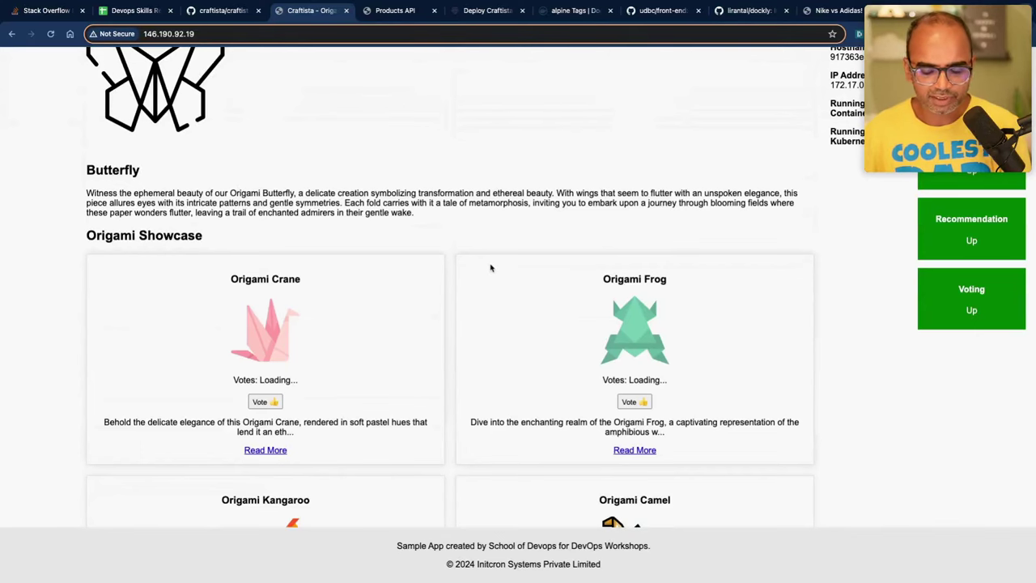
{"action": "scroll", "coordinate": [609, 289], "scroll_direction": "down", "scroll_amount": 5}
{"action": "scroll", "coordinate": [609, 293], "scroll_direction": "up", "scroll_amount": 7}
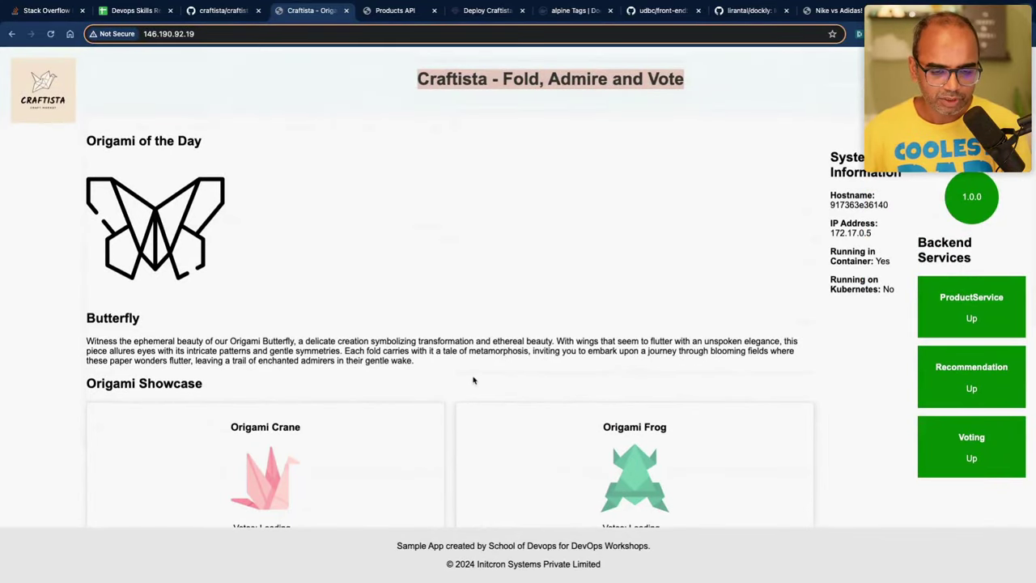
Step: View the 90 Day Devops Challenge mind map, and return to the Craftista storefront to look over its origami showcase again
{"action": "key", "text": "ctrl+Right"}
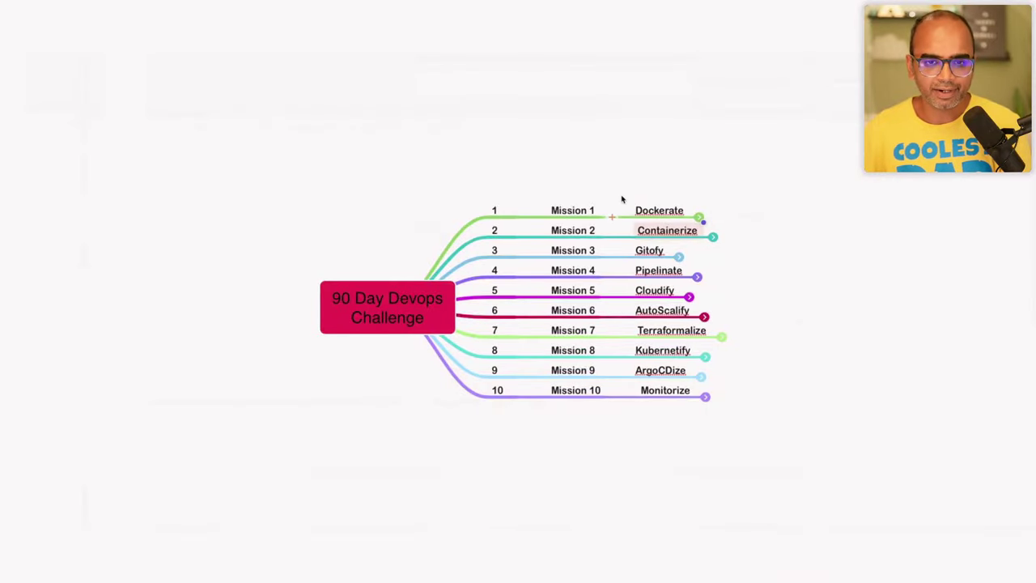
{"action": "key", "text": "ctrl+Left"}
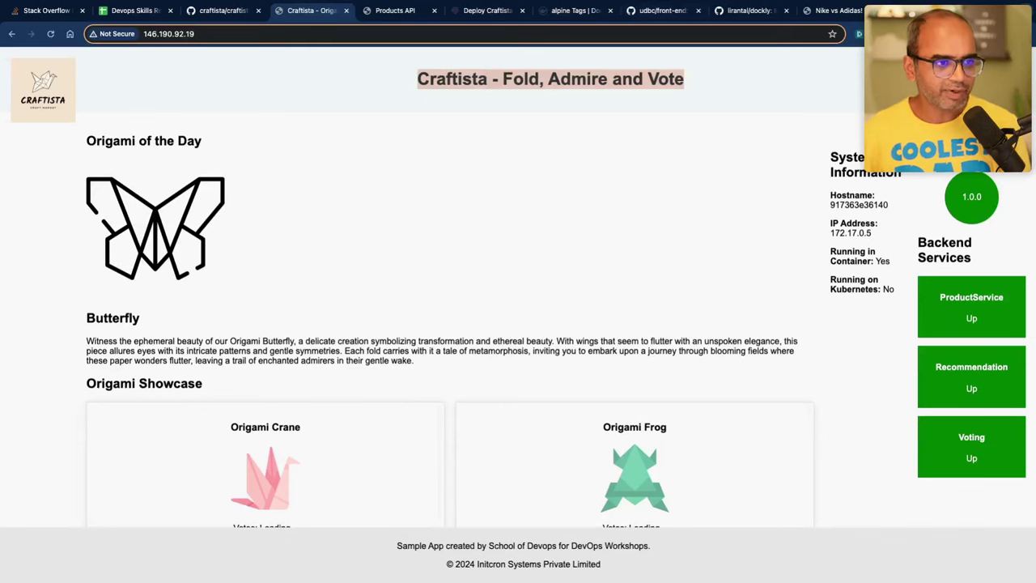
{"action": "key", "text": "super+Tab"}
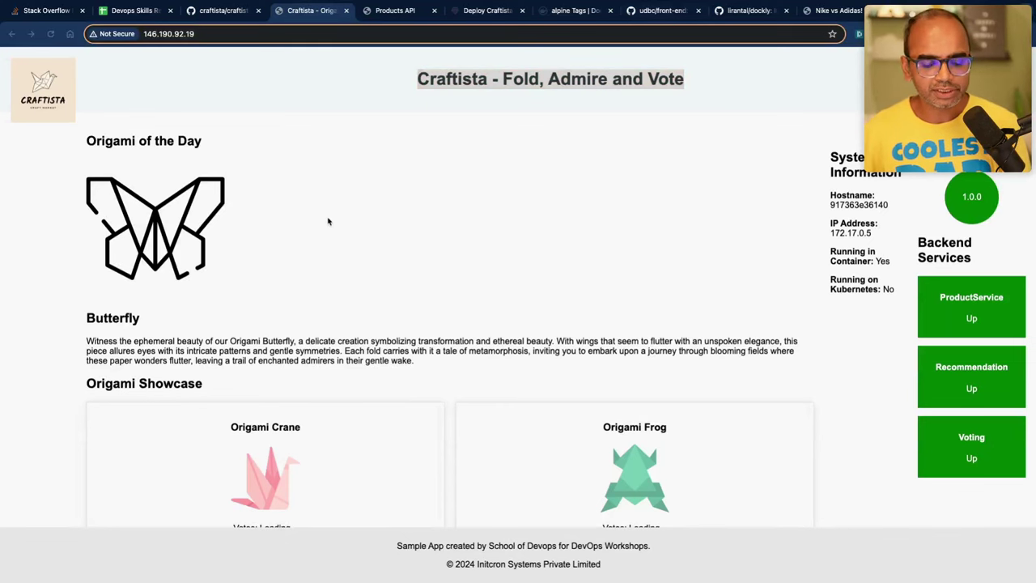
{"action": "scroll", "coordinate": [328, 221], "scroll_direction": "down", "scroll_amount": 5}
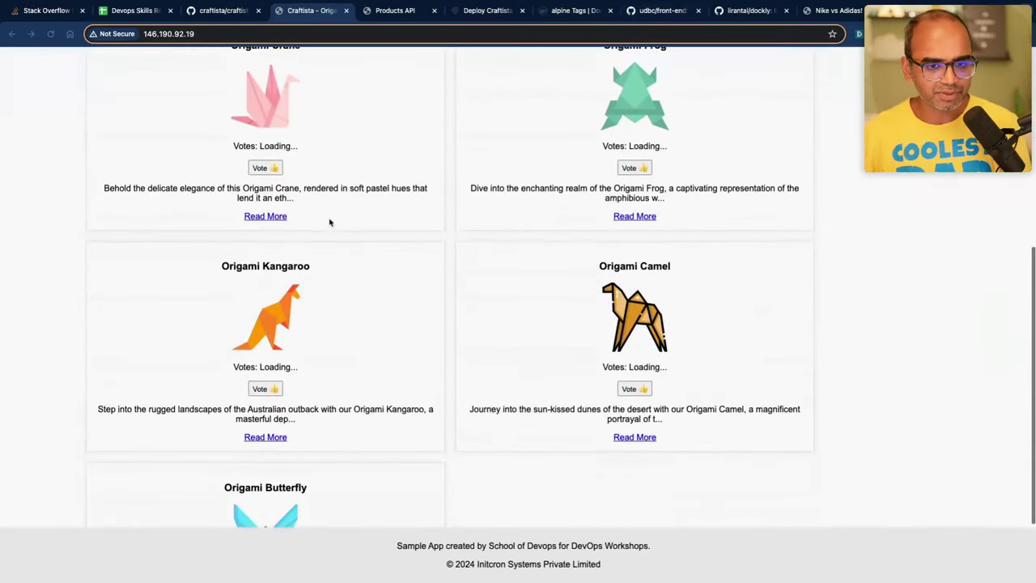
{"action": "scroll", "coordinate": [330, 221], "scroll_direction": "up", "scroll_amount": 5}
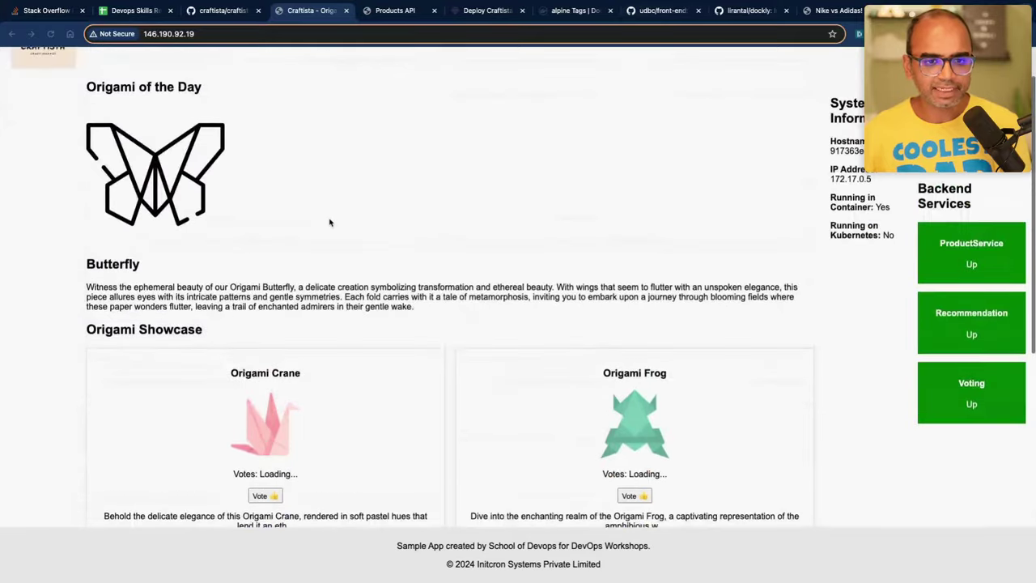
Step: Switch to the Devops Career Launchpad v3.2 document in Preview and present its DevOps Mastery System page as a full-screen slideshow
{"action": "key", "text": "ctrl+Left"}
{"action": "key", "text": "ctrl+Left"}
{"action": "key", "text": "ctrl+Left"}
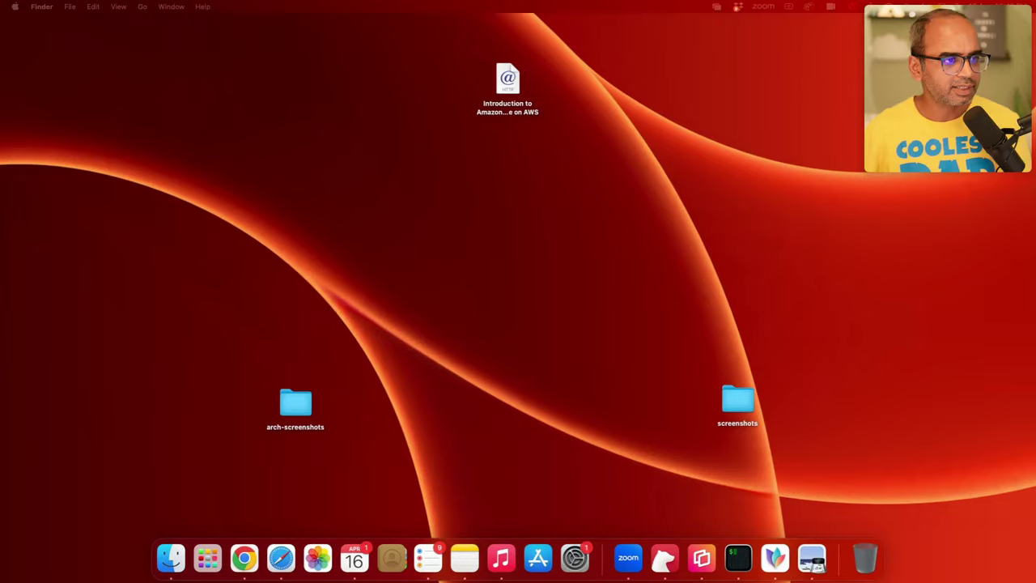
{"action": "key", "text": "ctrl+Right"}
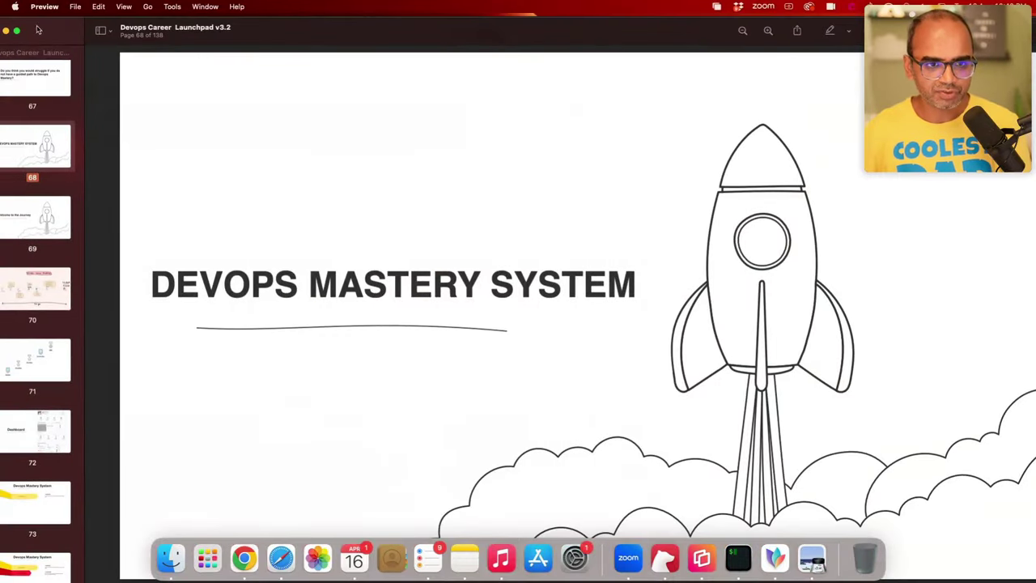
{"action": "key", "text": "super+shift+f"}
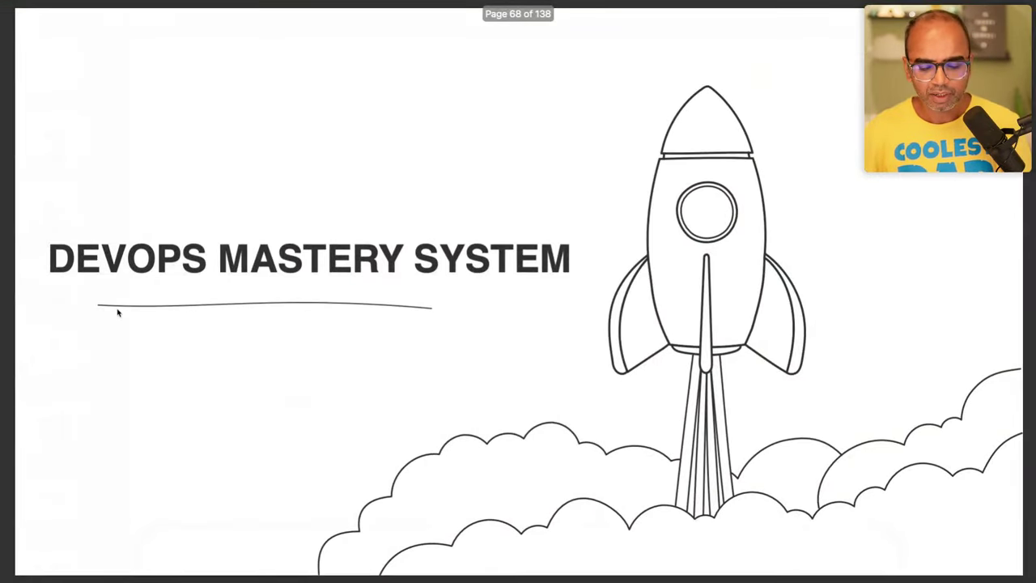
Step: Advance the slideshow through the Devops Career Roadmap, badge and Dashboard slides to the Devops Mastery System slide on courses and coaching
{"action": "key", "text": "Right"}
{"action": "key", "text": "Right"}
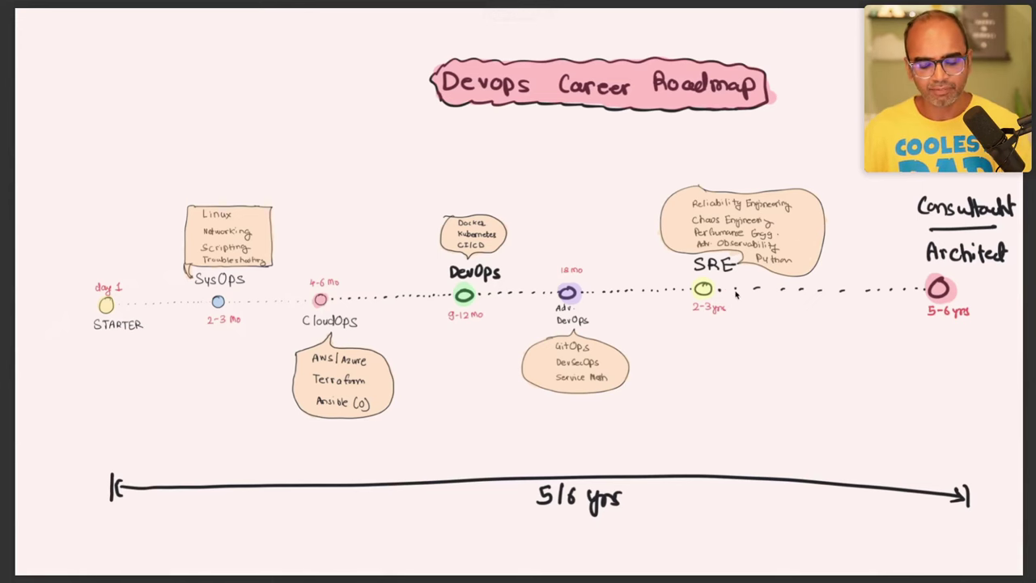
{"action": "key", "text": "Right"}
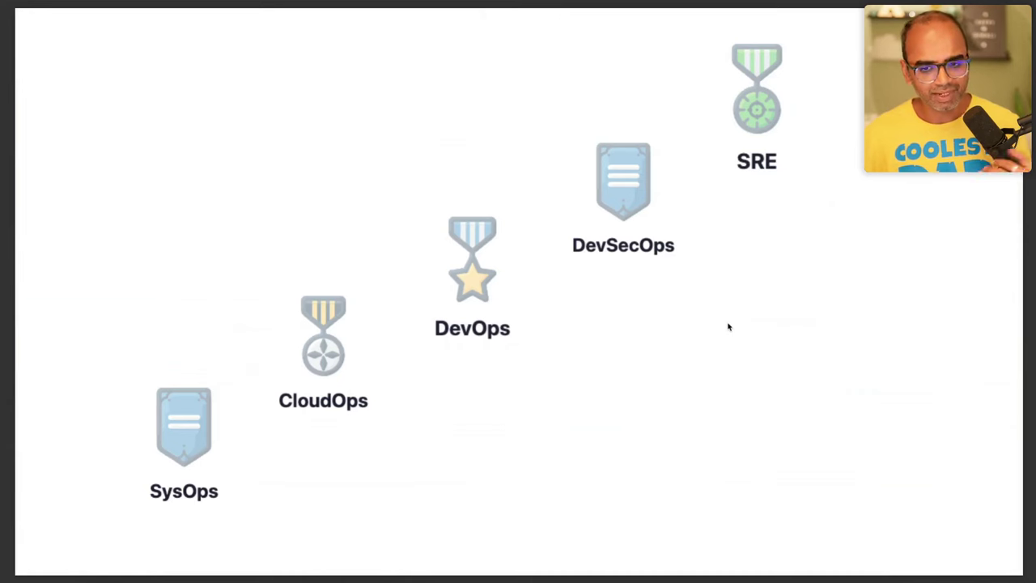
{"action": "key", "text": "Right"}
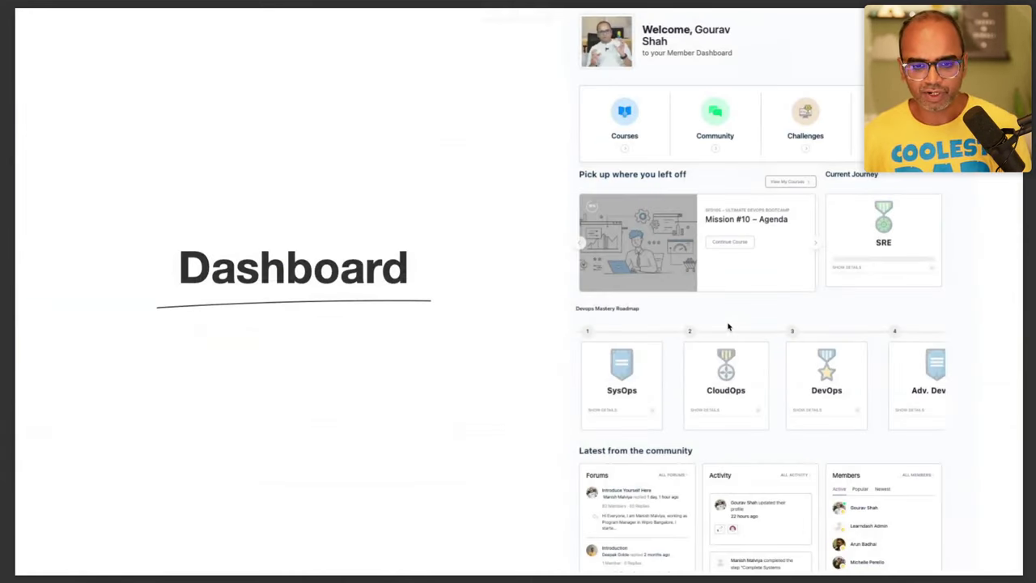
{"action": "key", "text": "Right"}
{"action": "key", "text": "Right"}
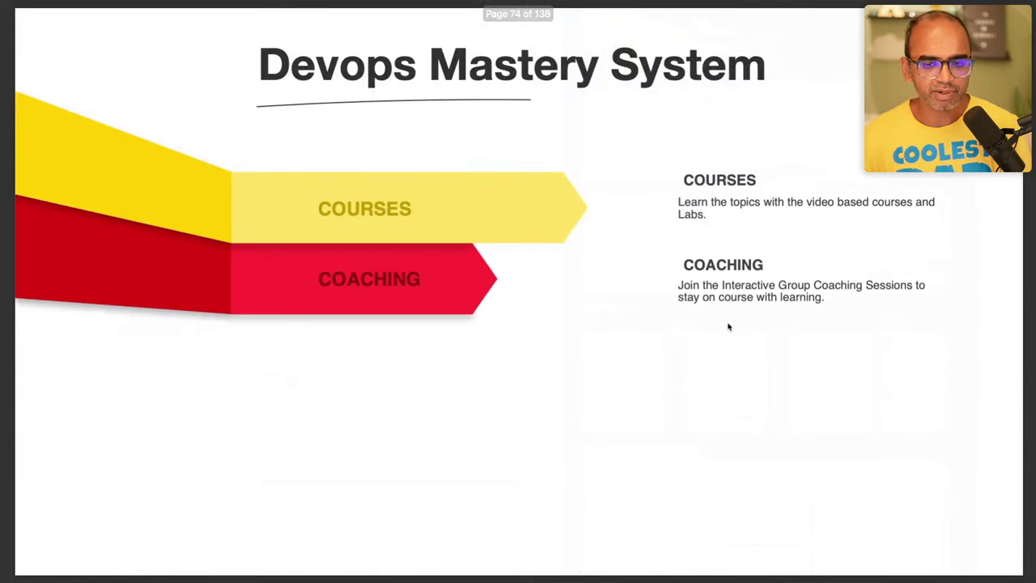
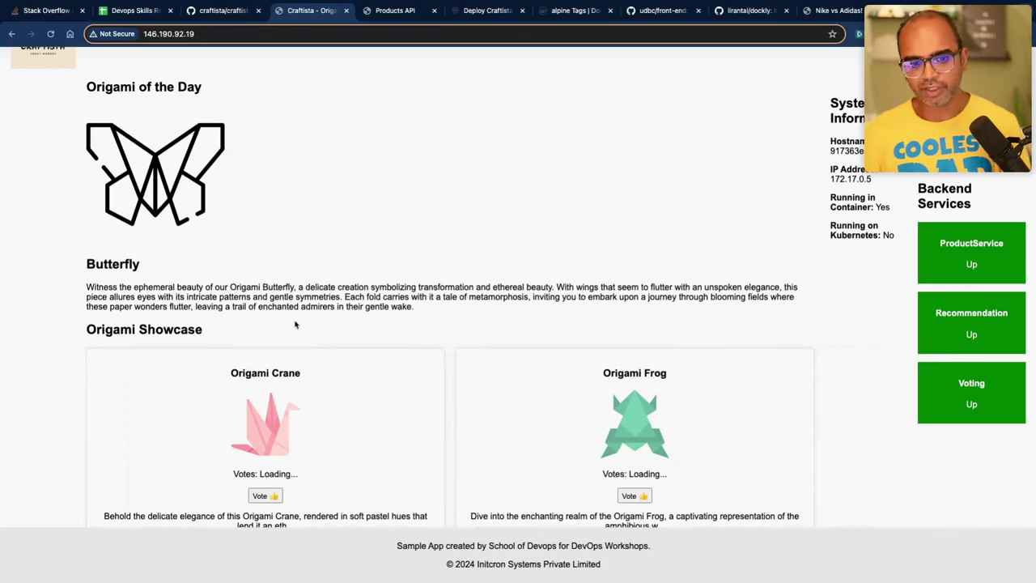
Step: Look over the origami of the day and the origami showcase on the Craftista storefront
{"action": "scroll", "coordinate": [295, 324], "scroll_direction": "down", "scroll_amount": 5}
{"action": "scroll", "coordinate": [295, 325], "scroll_direction": "up", "scroll_amount": 5}
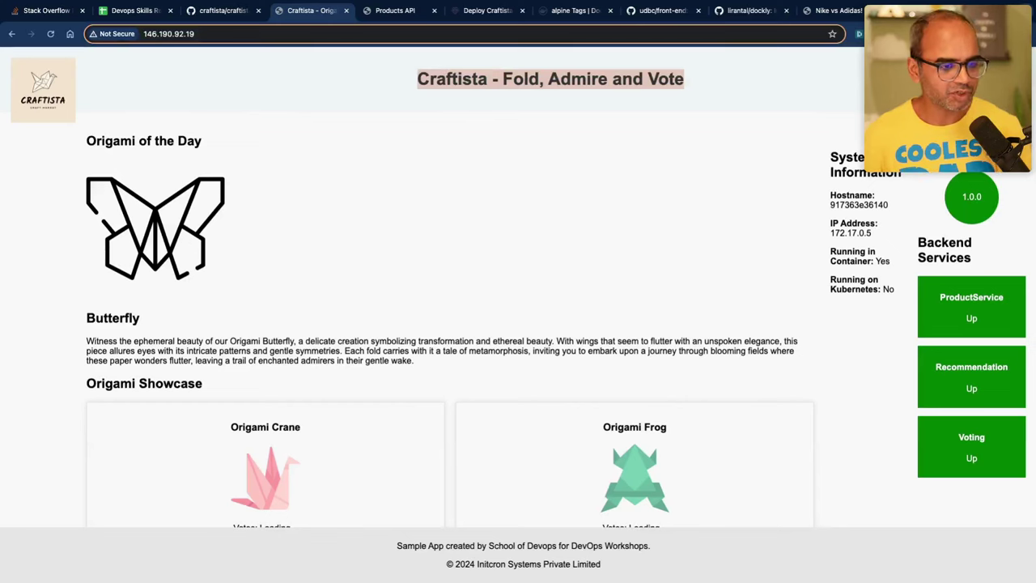
{"action": "key", "text": "super+Tab"}
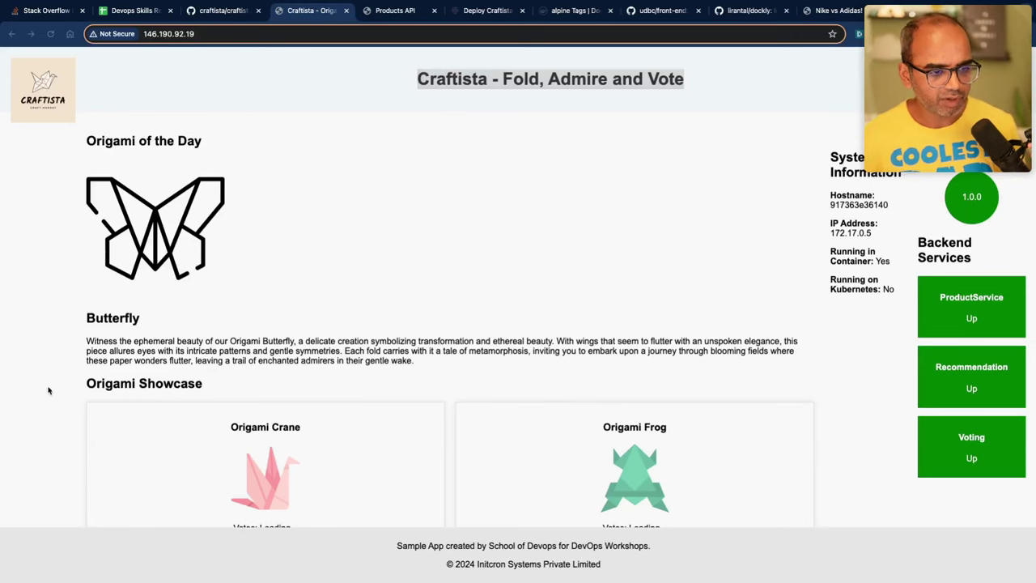
Step: Switch to the terminal, abandon the pending history search, and list the running containers with docker ps
{"action": "key", "text": "ctrl+Left"}
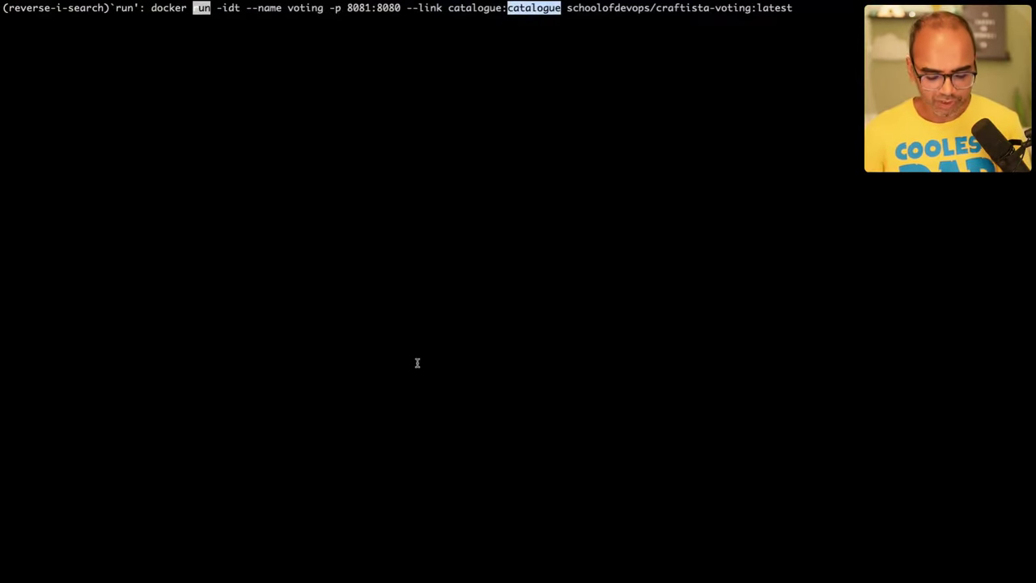
{"action": "key", "text": "ctrl+c"}
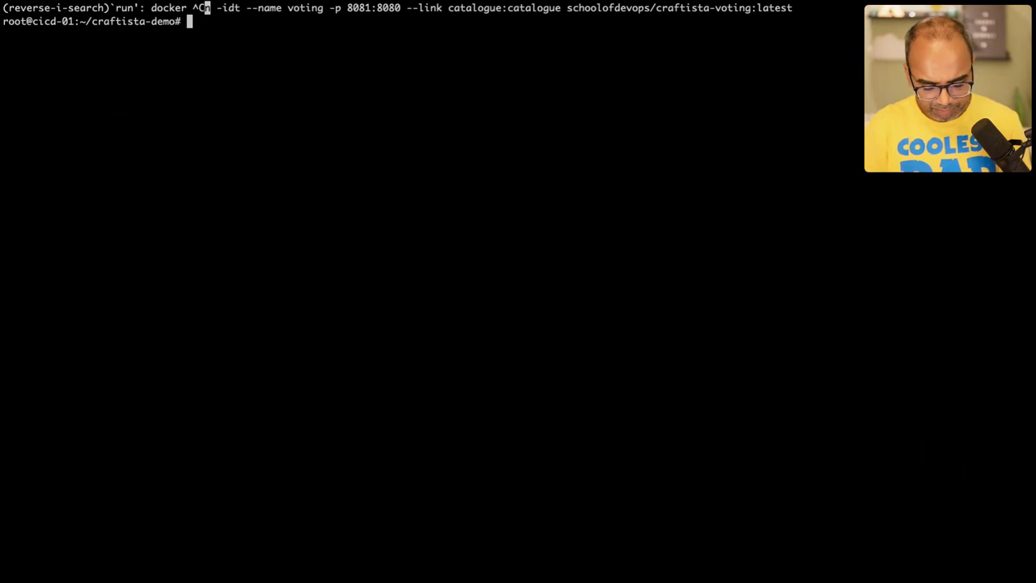
{"action": "type", "text": "docker "}
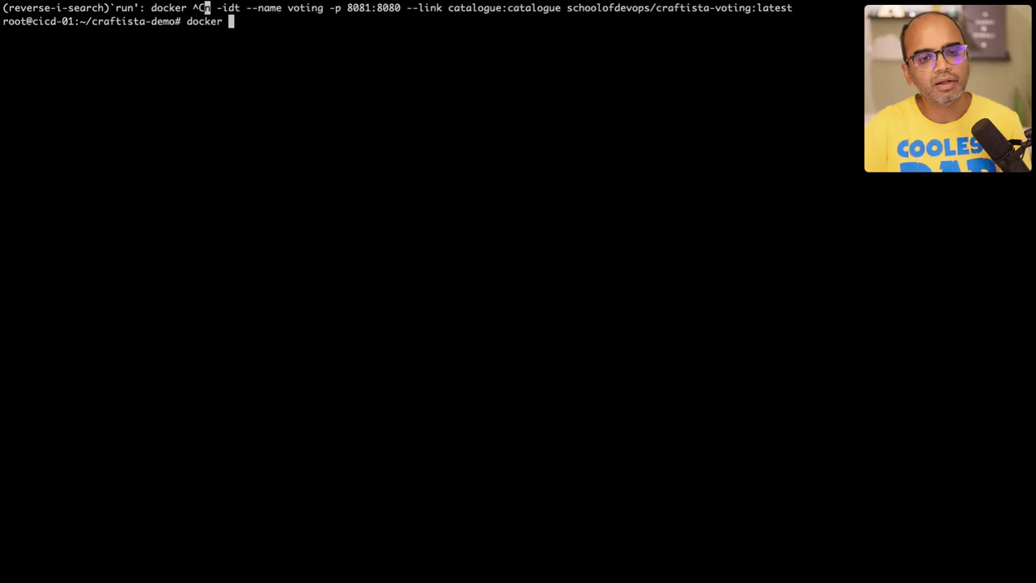
{"action": "type", "text": "ps"}
{"action": "key", "text": "Return"}
Step: Run docker inspect on the frontend container using its ID 917363e36140
{"action": "type", "text": "dockre"}
{"action": "key", "text": "BackSpace"}
{"action": "key", "text": "BackSpace"}
{"action": "key", "text": "BackSpace"}
{"action": "type", "text": "er inspect"}
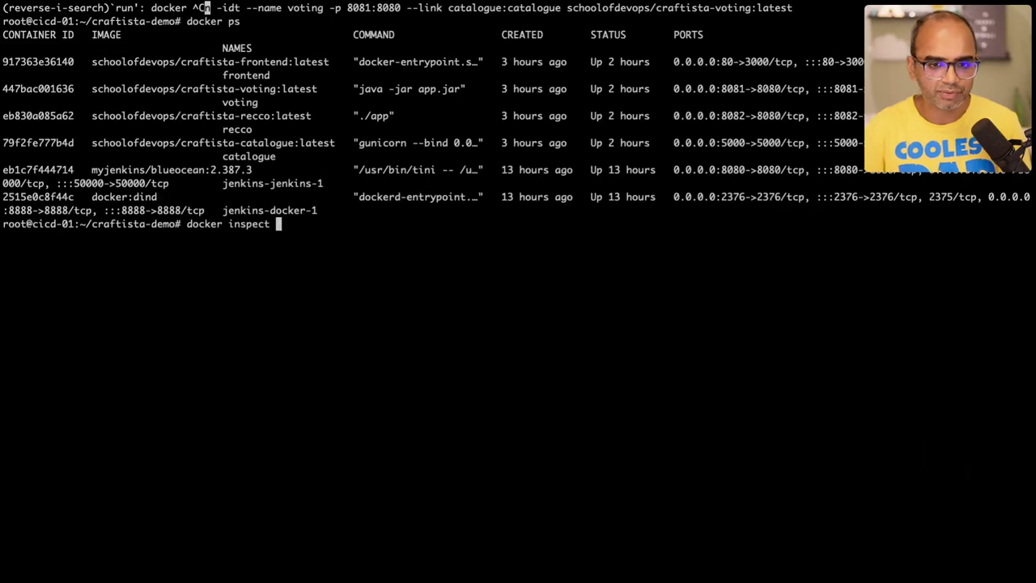
{"action": "double_click", "coordinate": [47, 61]}
{"action": "key", "text": "super+v"}
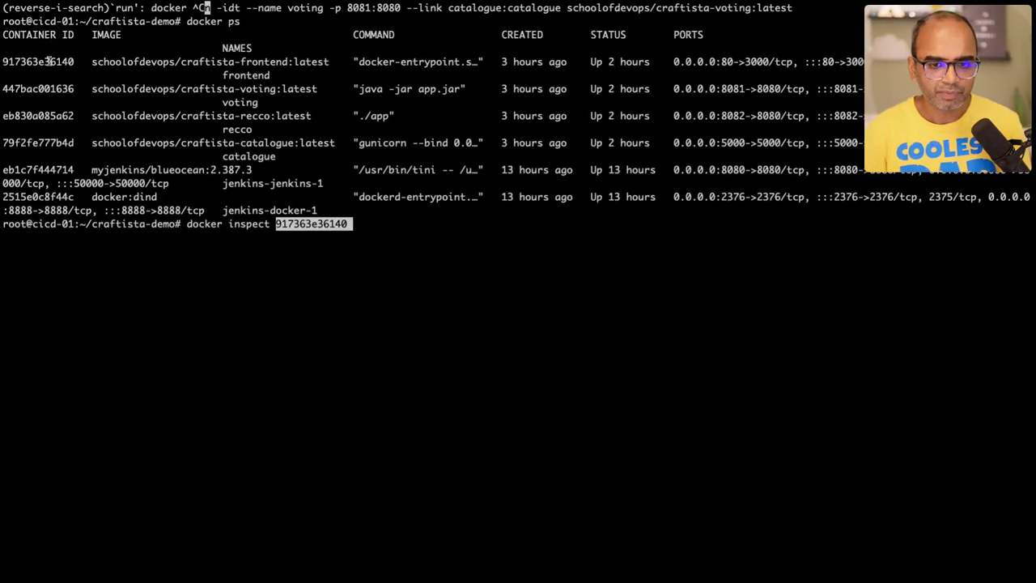
{"action": "key", "text": "Return"}
Step: Find the frontend container's LogPath in the inspect output and print that JSON log file with cat
{"action": "scroll", "coordinate": [240, 285], "scroll_direction": "up", "scroll_amount": 5}
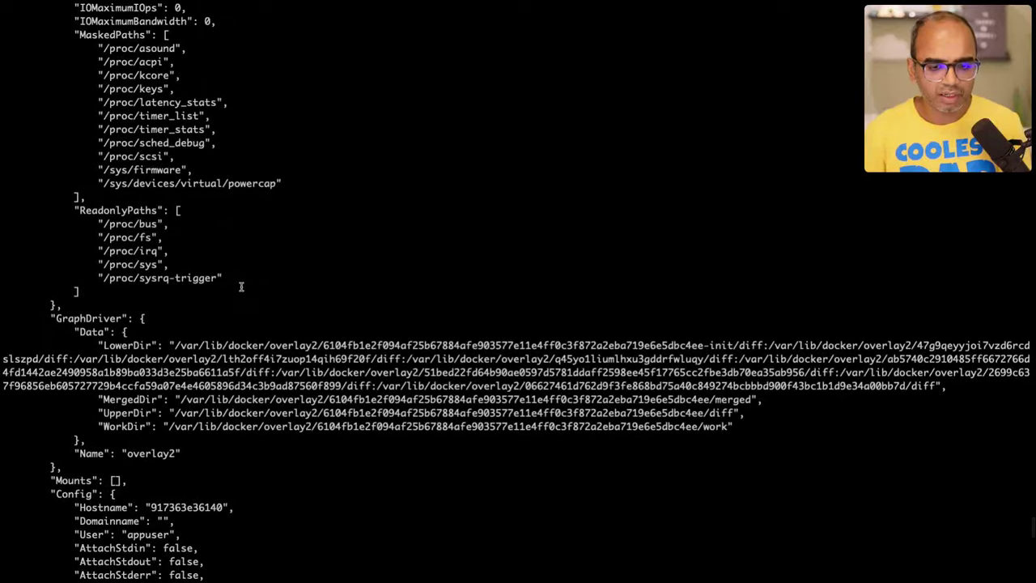
{"action": "scroll", "coordinate": [240, 286], "scroll_direction": "up", "scroll_amount": 8}
{"action": "scroll", "coordinate": [240, 286], "scroll_direction": "up", "scroll_amount": 14}
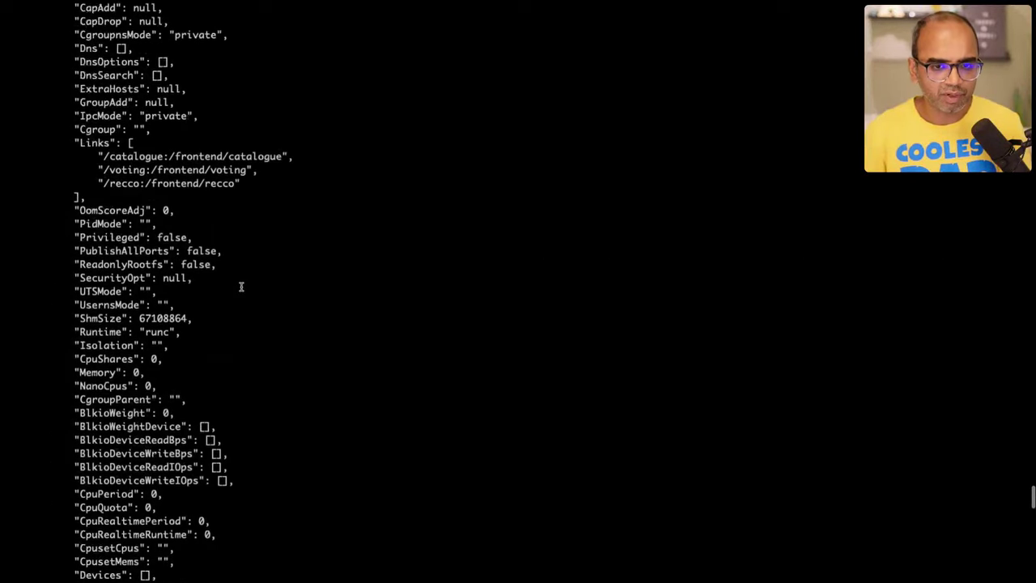
{"action": "scroll", "coordinate": [240, 286], "scroll_direction": "up", "scroll_amount": 3}
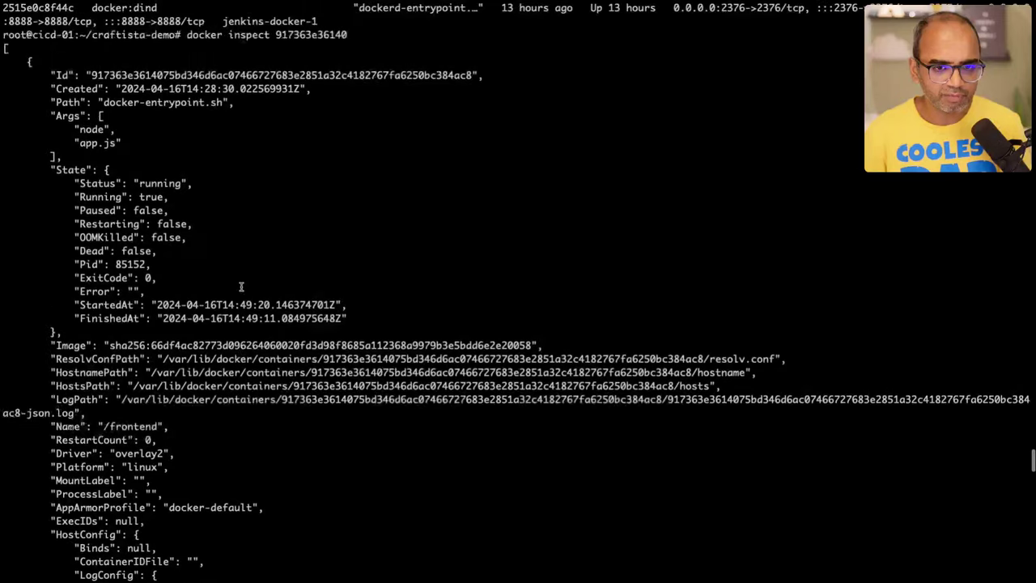
{"action": "double_click", "coordinate": [172, 399]}
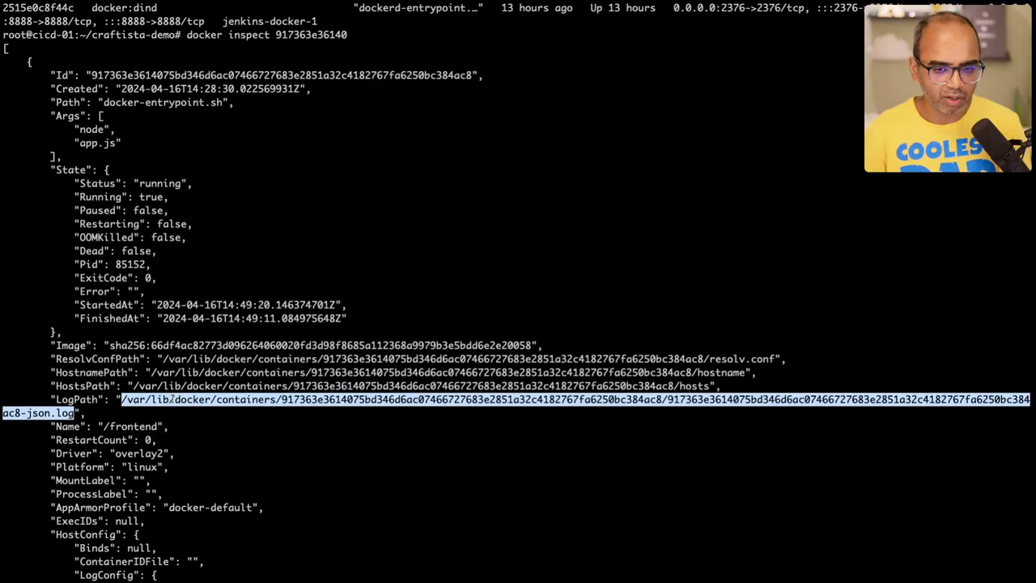
{"action": "double_click", "coordinate": [371, 400]}
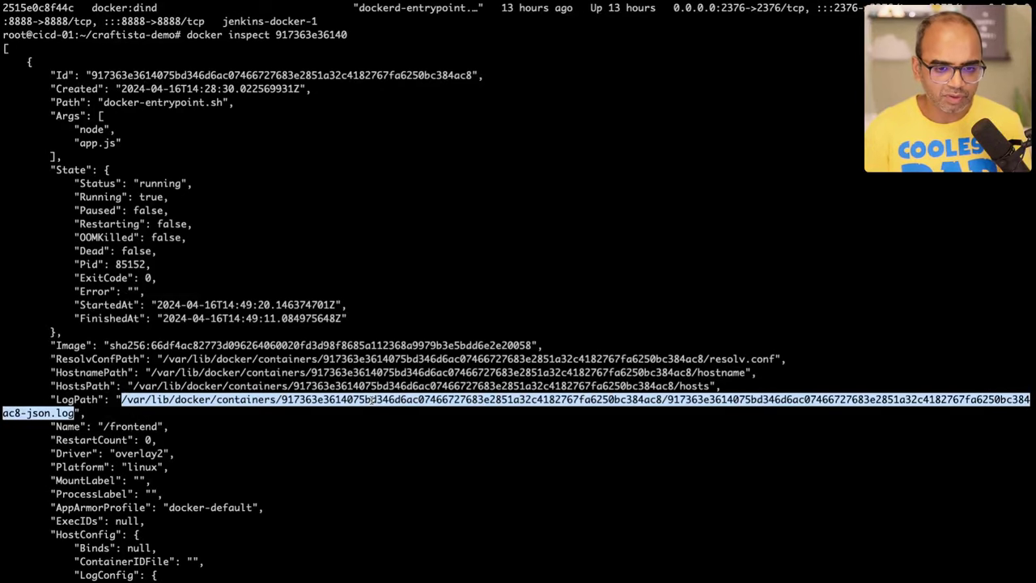
{"action": "type", "text": "cat"}
{"action": "key", "text": "BackSpace"}
{"action": "key", "text": "BackSpace"}
{"action": "key", "text": "BackSpace"}
{"action": "type", "text": "cat"}
{"action": "key", "text": "super+v"}
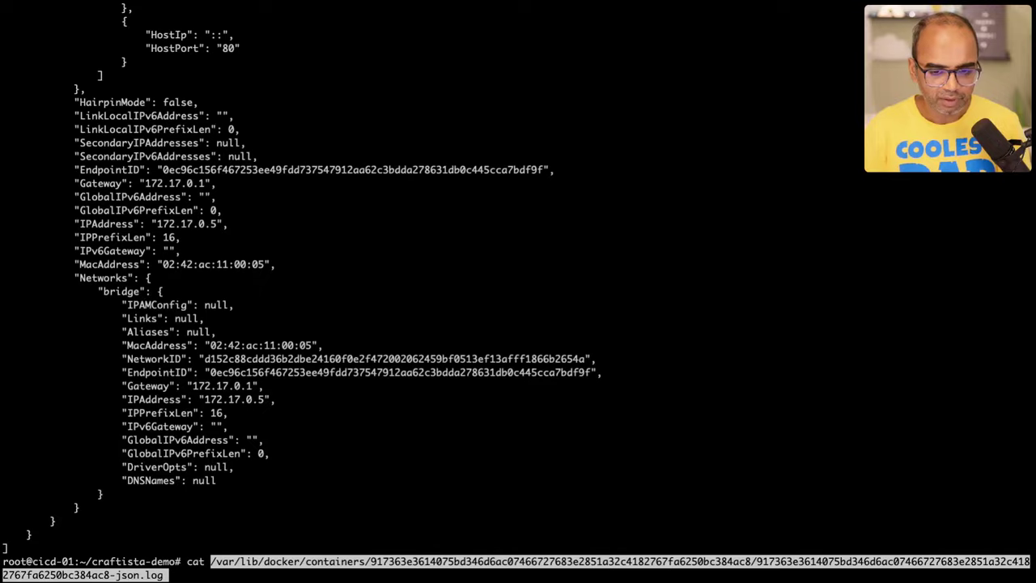
{"action": "key", "text": "Return"}
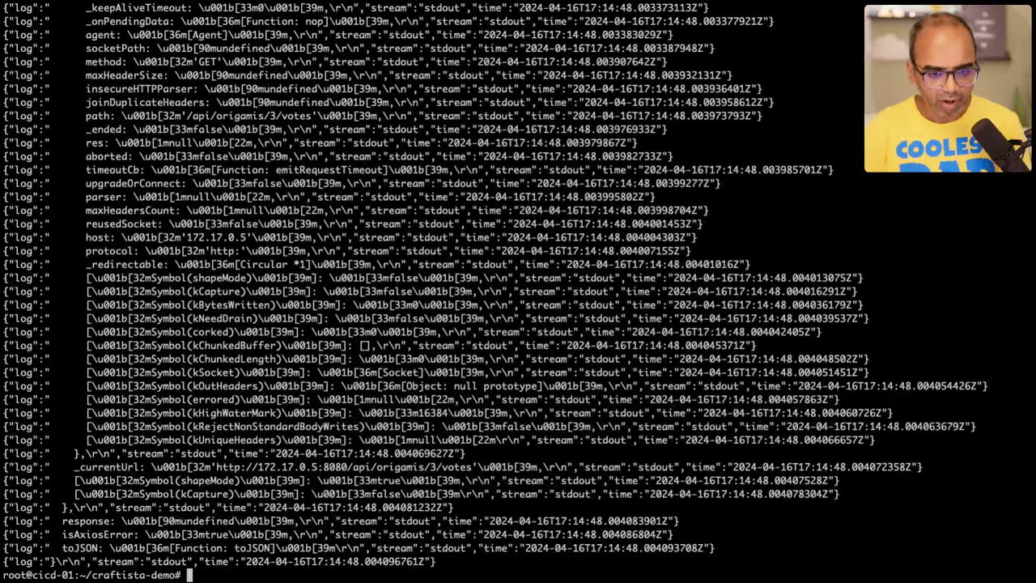
Step: Clear the terminal, change to the /var/lib/docker/ directory and list its contents
{"action": "key", "text": "ctrl+l"}
{"action": "type", "text": "cd /var/l"}
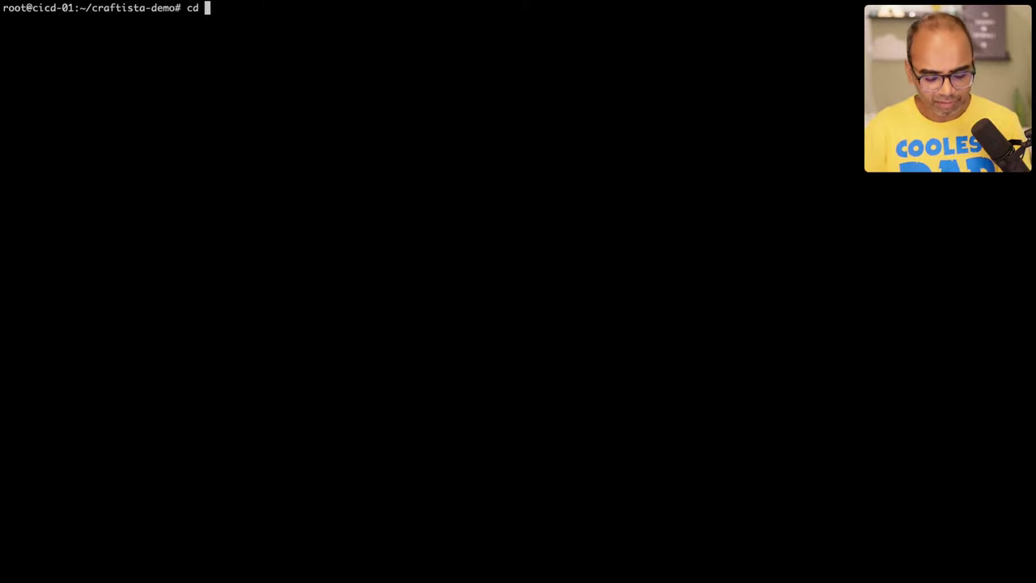
{"action": "type", "text": "ib/docker/"}
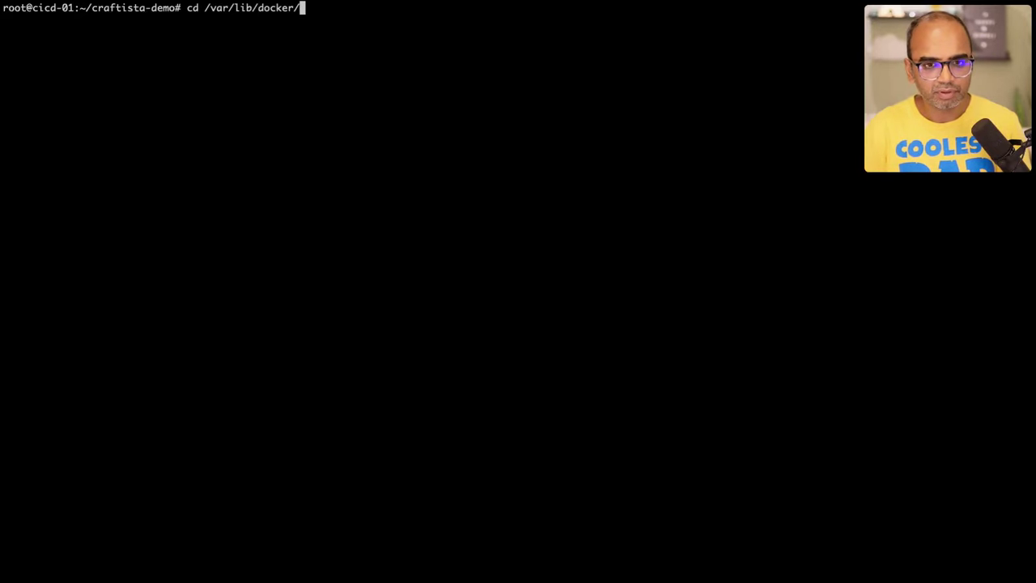
{"action": "key", "text": "Return"}
{"action": "type", "text": "ls"}
{"action": "key", "text": "Return"}
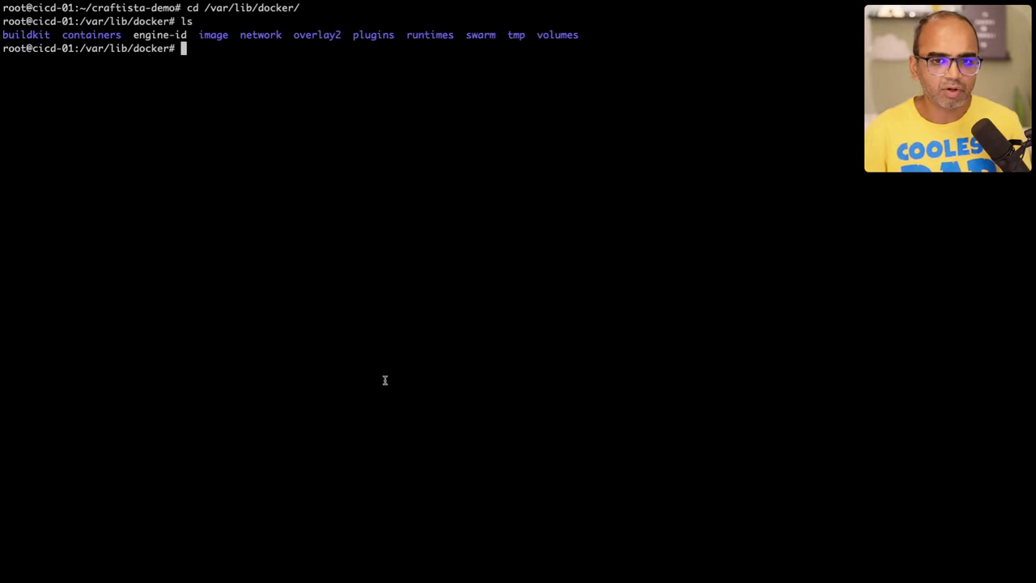
Step: List the contents of the overlay2/ directory
{"action": "double_click", "coordinate": [320, 36]}
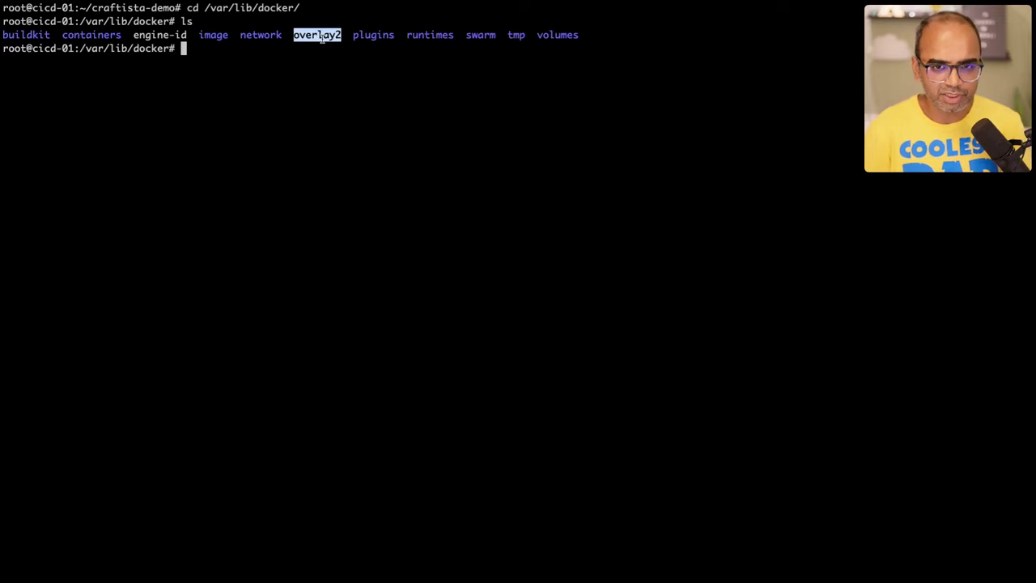
{"action": "type", "text": "ls"}
{"action": "key", "text": "super+v"}
{"action": "type", "text": "/"}
{"action": "key", "text": "Return"}
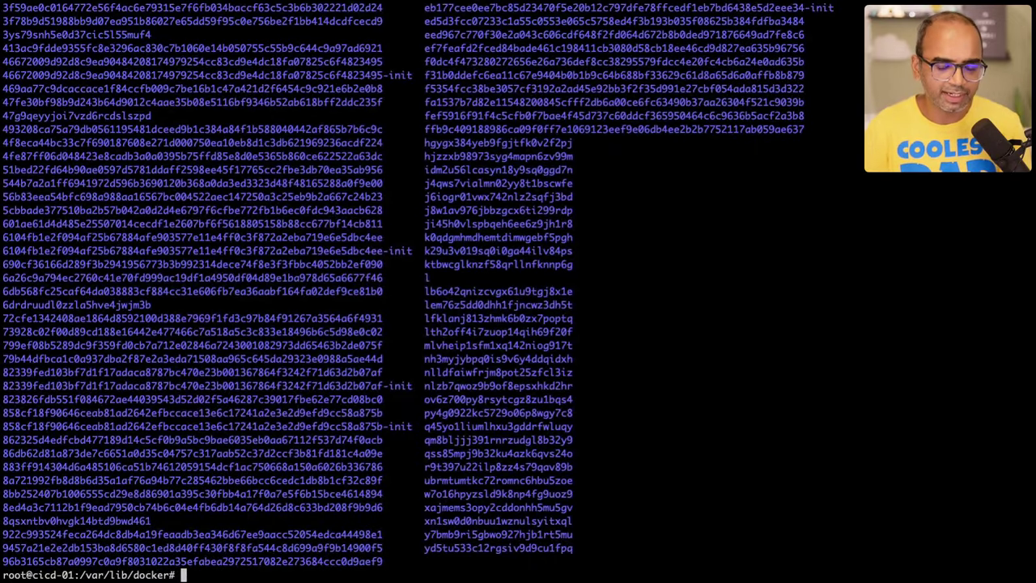
Step: Clear the terminal, list the Docker directory again, and list the contents of containers/
{"action": "key", "text": "ctrl+l"}
{"action": "type", "text": "ls"}
{"action": "key", "text": "Return"}
{"action": "type", "text": "ls co"}
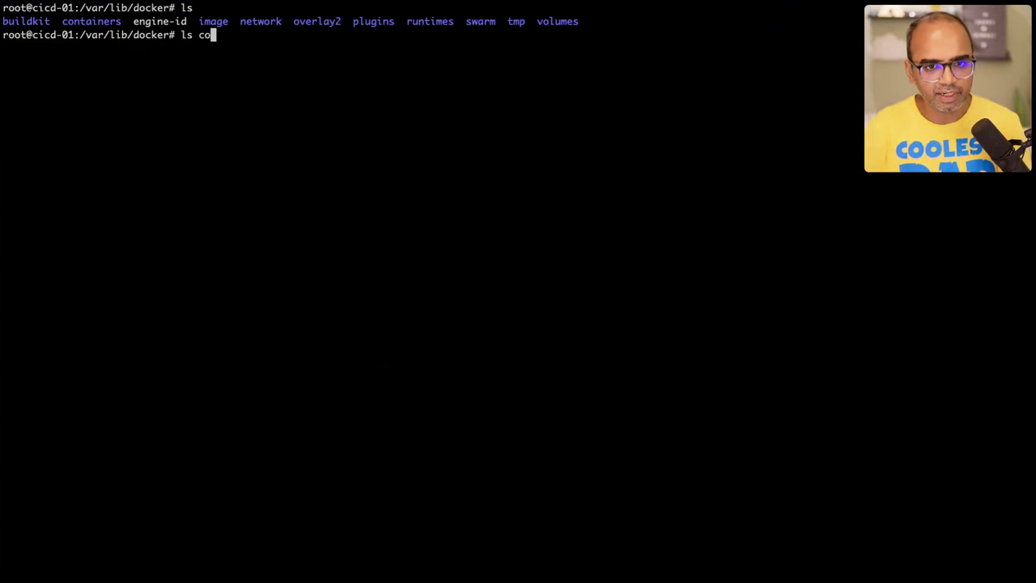
{"action": "key", "text": "Tab"}
{"action": "key", "text": "Return"}
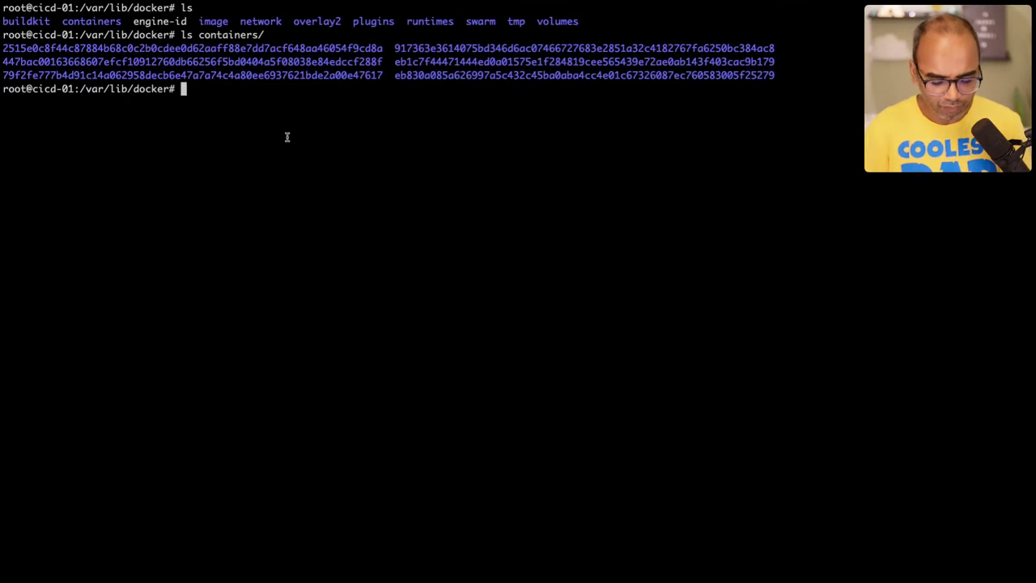
Step: Search the whole filesystem for the Docker config file with find / -type f -name "daemon.json"
{"action": "type", "text": "find / -ty"}
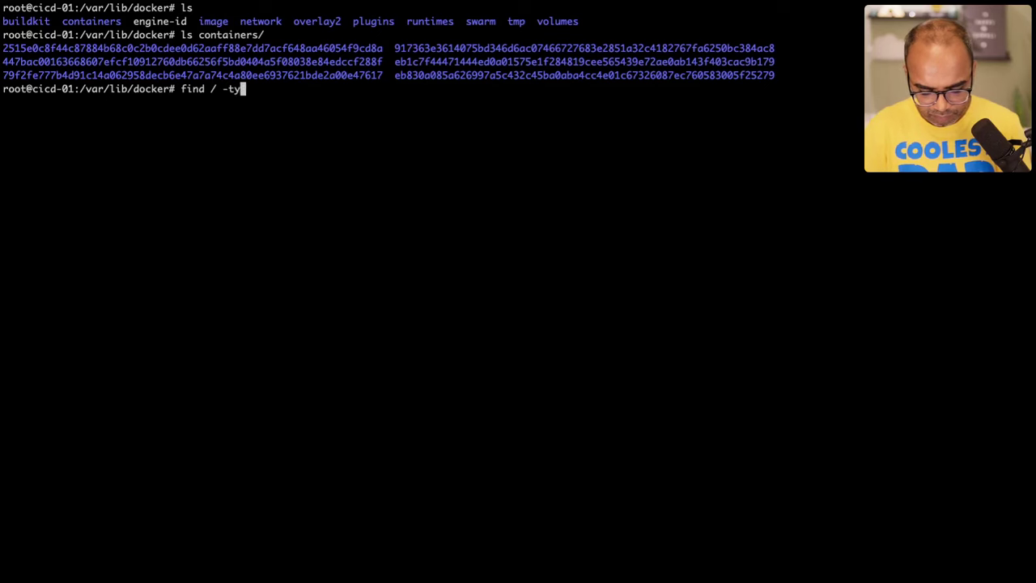
{"action": "type", "text": "pe f -name \"dae"}
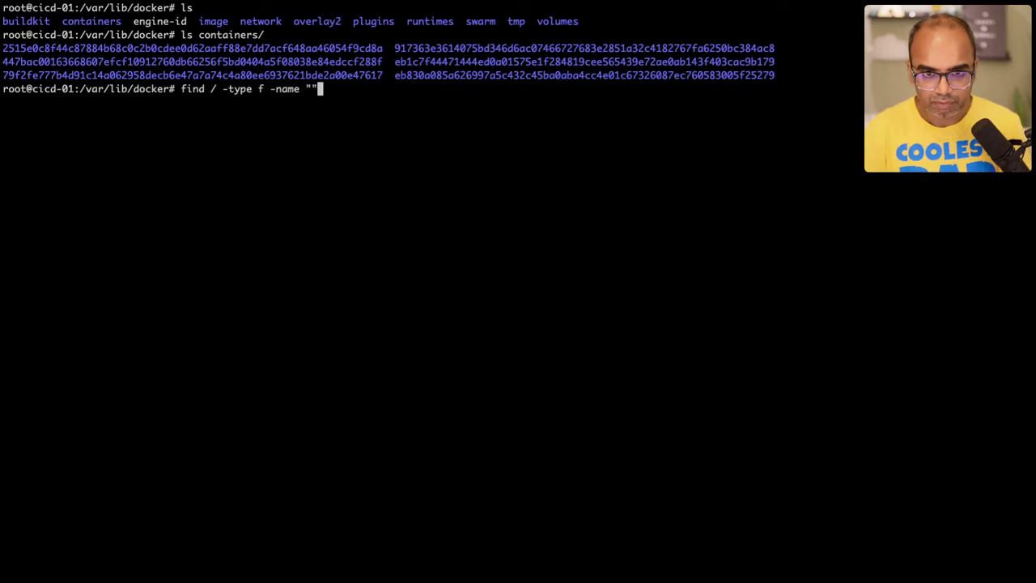
{"action": "type", "text": "mon.json\""}
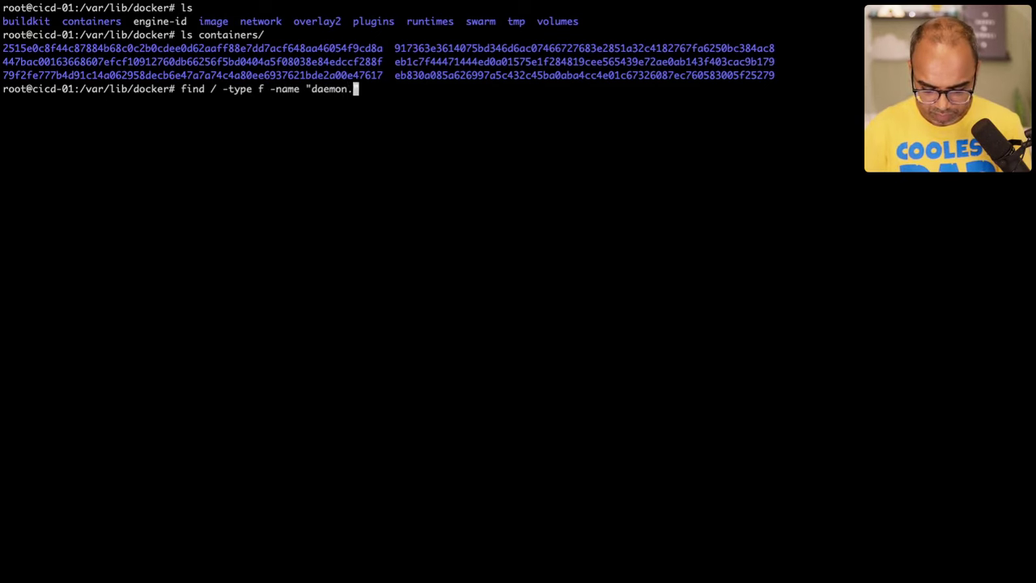
{"action": "key", "text": "Return"}
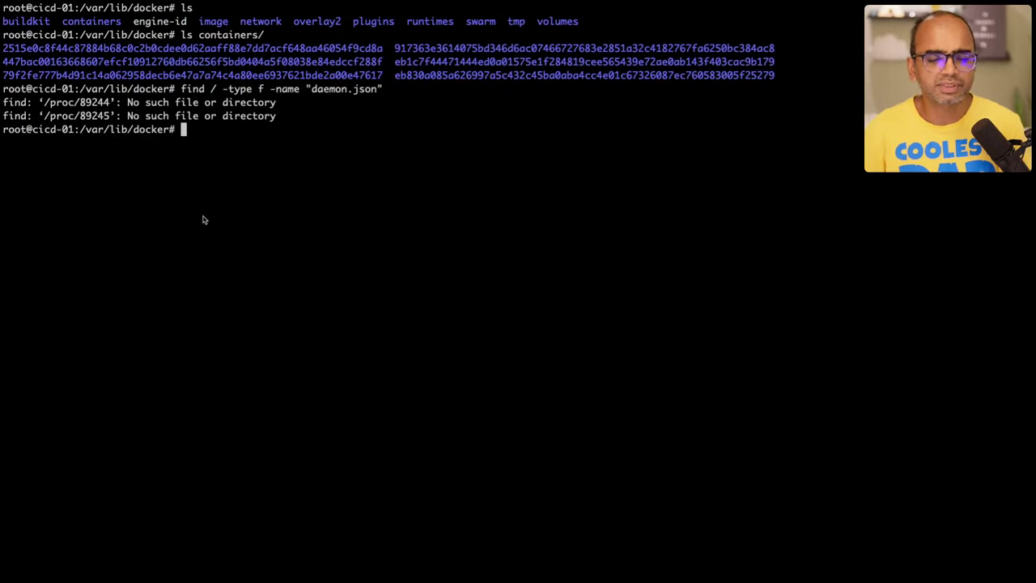
Step: Switch to the browser and view the Craftista Products API page and the service tables in the Deploy Craftista Application Stack lesson
{"action": "key", "text": "super+Tab"}
{"action": "key", "text": "super+Tab"}
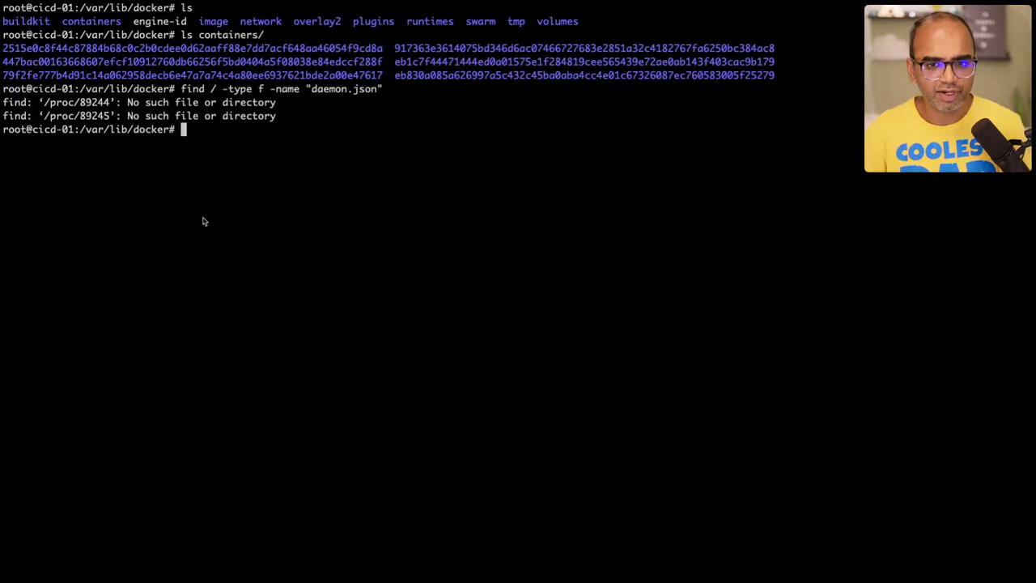
{"action": "key", "text": "super+Tab"}
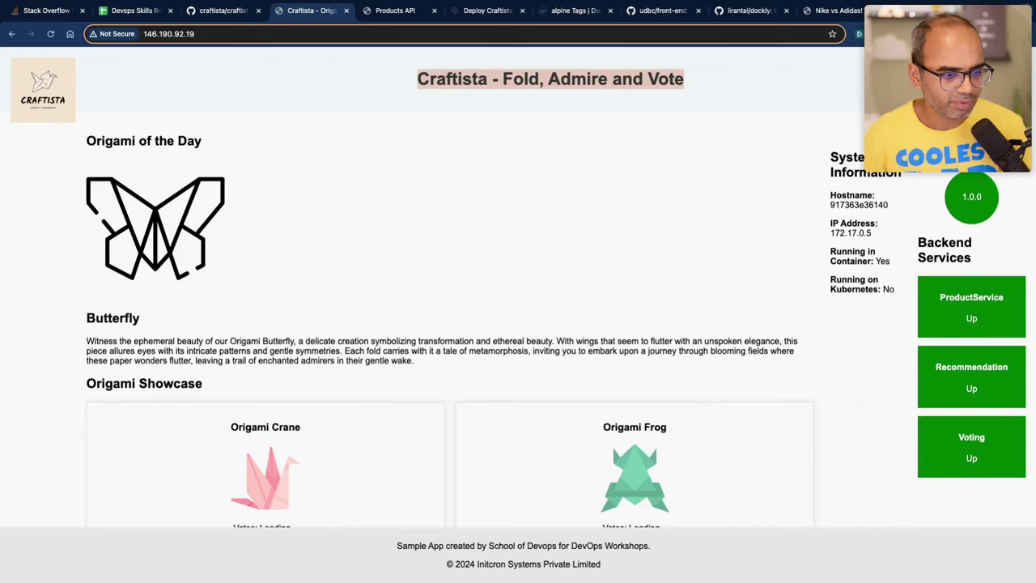
{"action": "key", "text": "super+Tab"}
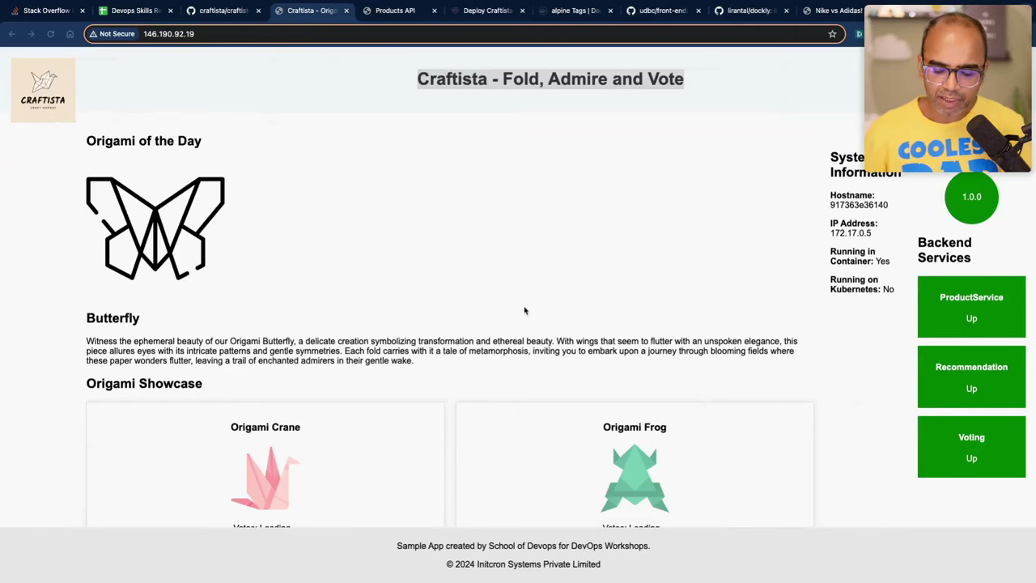
{"action": "left_click", "coordinate": [391, 12]}
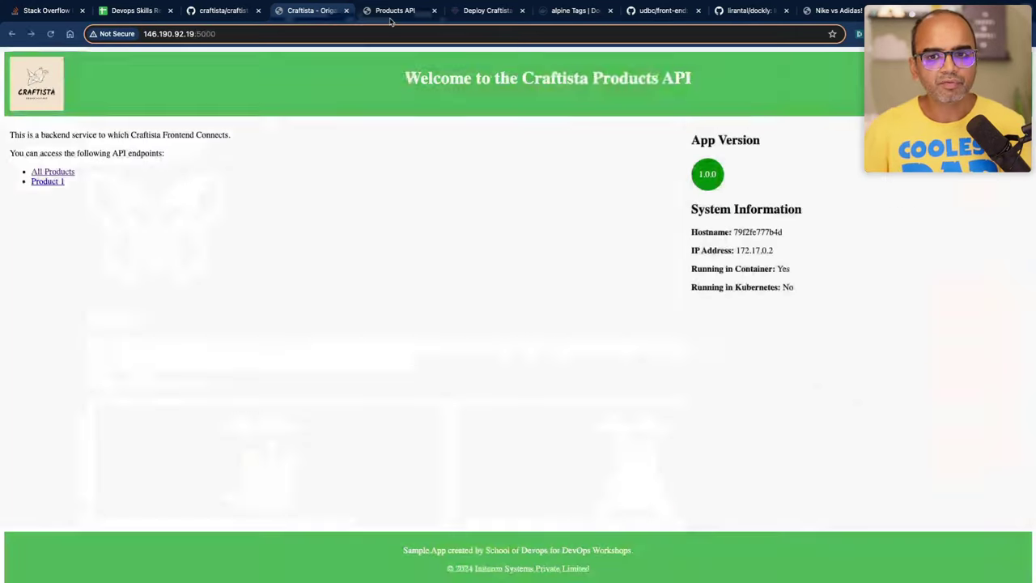
{"action": "left_click", "coordinate": [491, 12]}
{"action": "scroll", "coordinate": [519, 251], "scroll_direction": "up", "scroll_amount": 15}
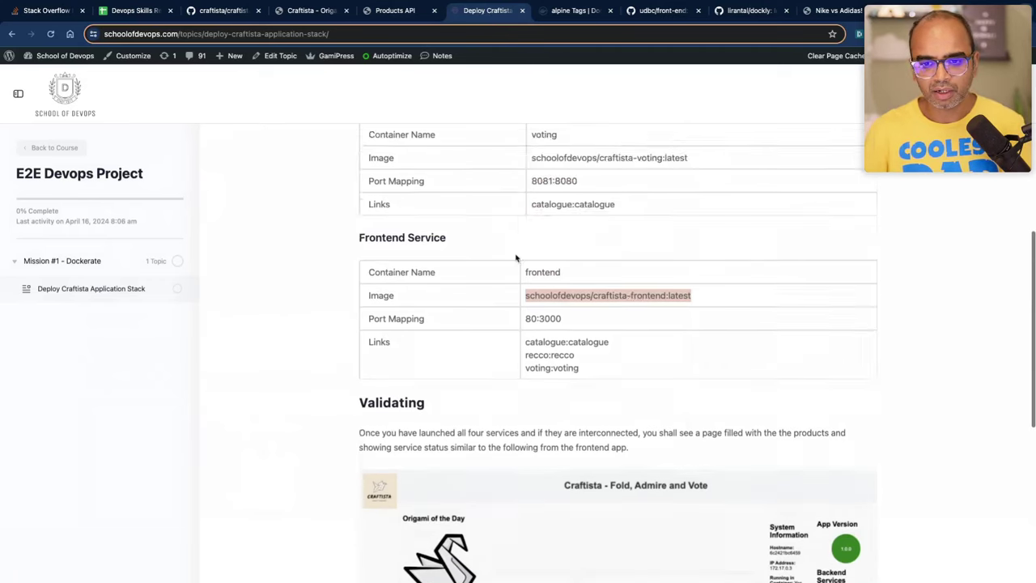
Step: Review the Voting and Frontend service tables and the Validating section of the Deploy Craftista Application Stack lesson
{"action": "scroll", "coordinate": [516, 258], "scroll_direction": "down", "scroll_amount": 10}
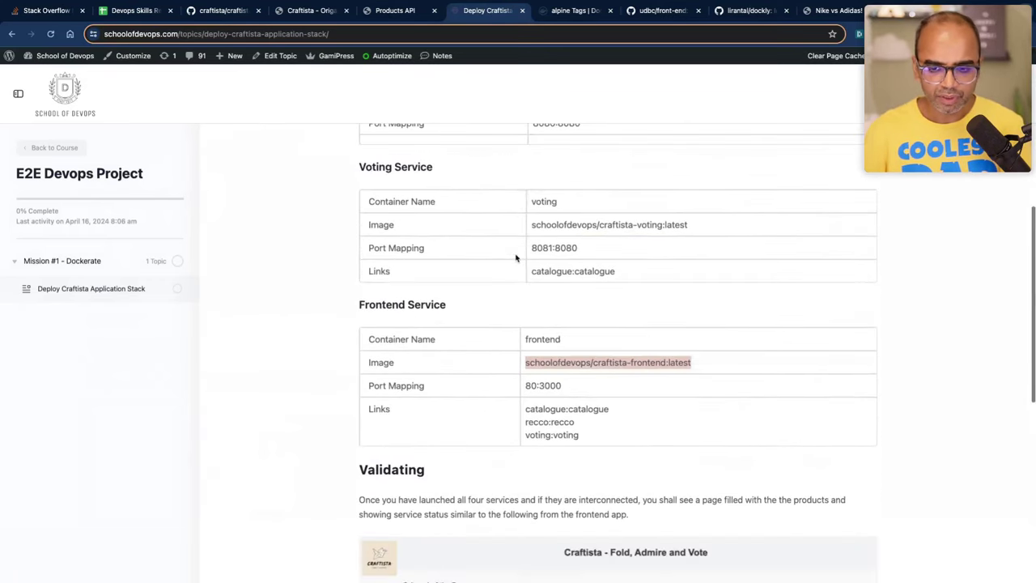
{"action": "scroll", "coordinate": [516, 257], "scroll_direction": "down", "scroll_amount": 5}
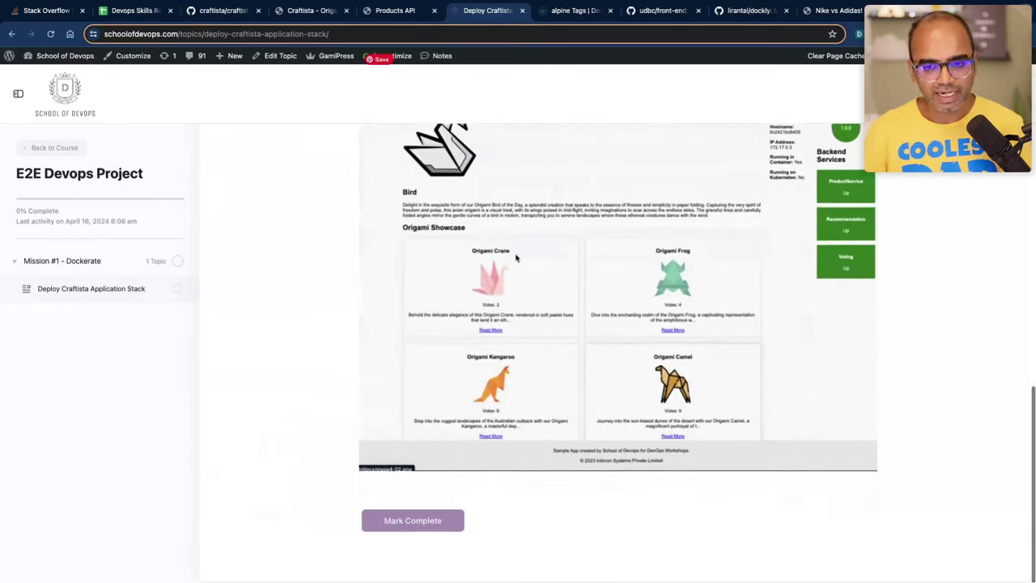
{"action": "scroll", "coordinate": [515, 258], "scroll_direction": "up", "scroll_amount": 10}
{"action": "scroll", "coordinate": [516, 257], "scroll_direction": "up", "scroll_amount": 2}
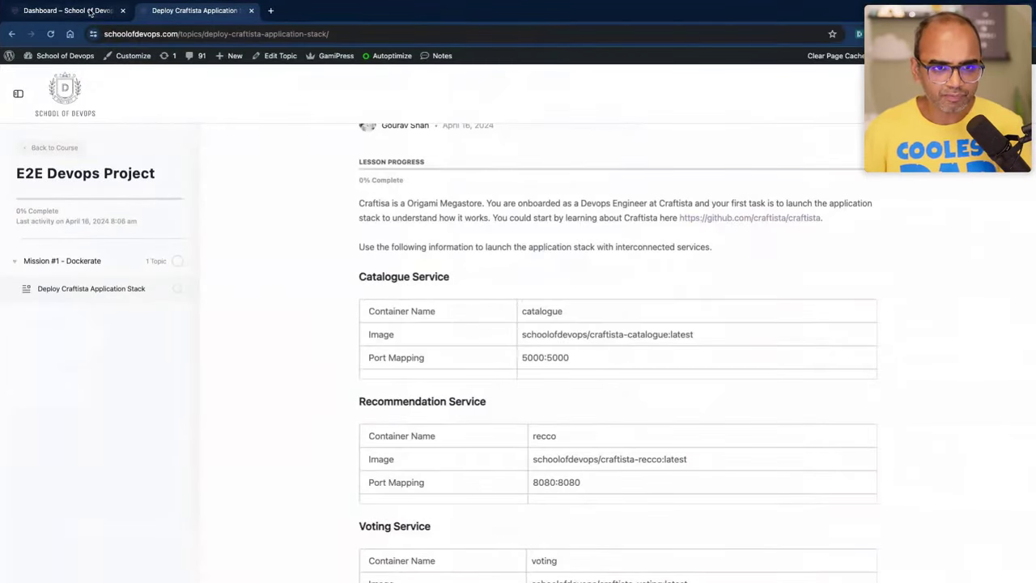
Step: Open the School of Devops dashboard and expand the details of the Dockerate mission under Ongoing Challenge
{"action": "left_click", "coordinate": [91, 10]}
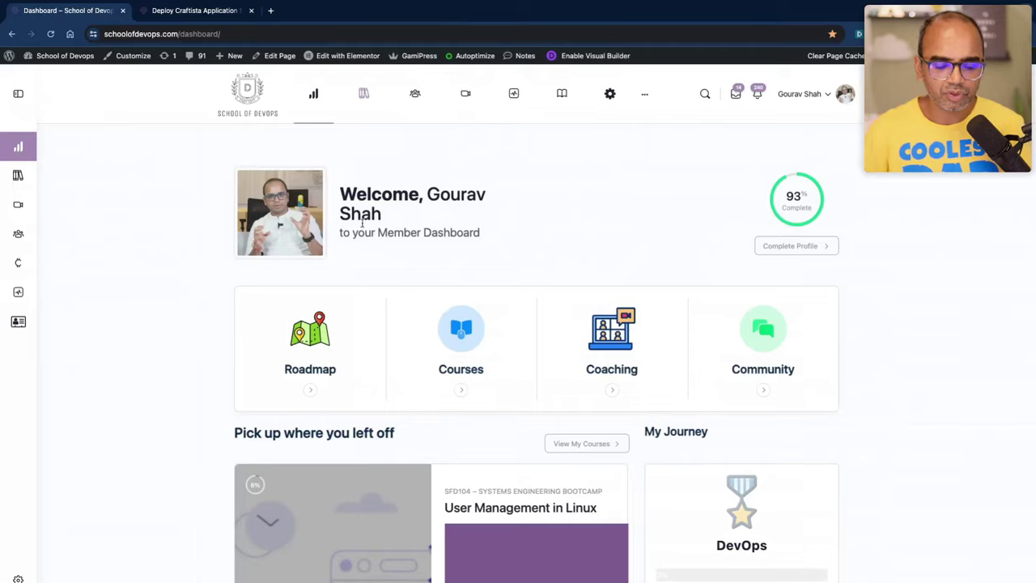
{"action": "scroll", "coordinate": [361, 222], "scroll_direction": "down", "scroll_amount": 8}
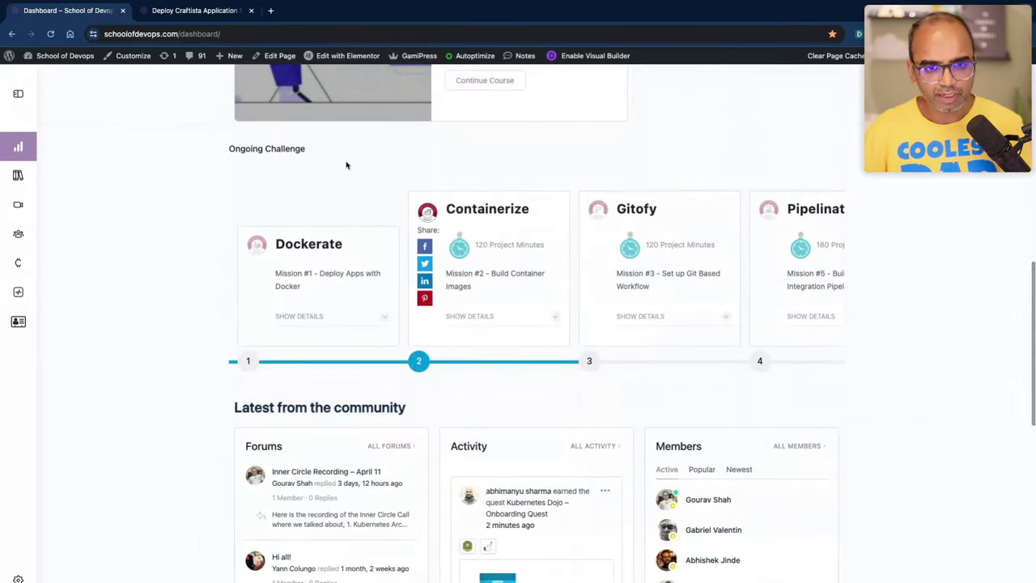
{"action": "left_click", "coordinate": [386, 317]}
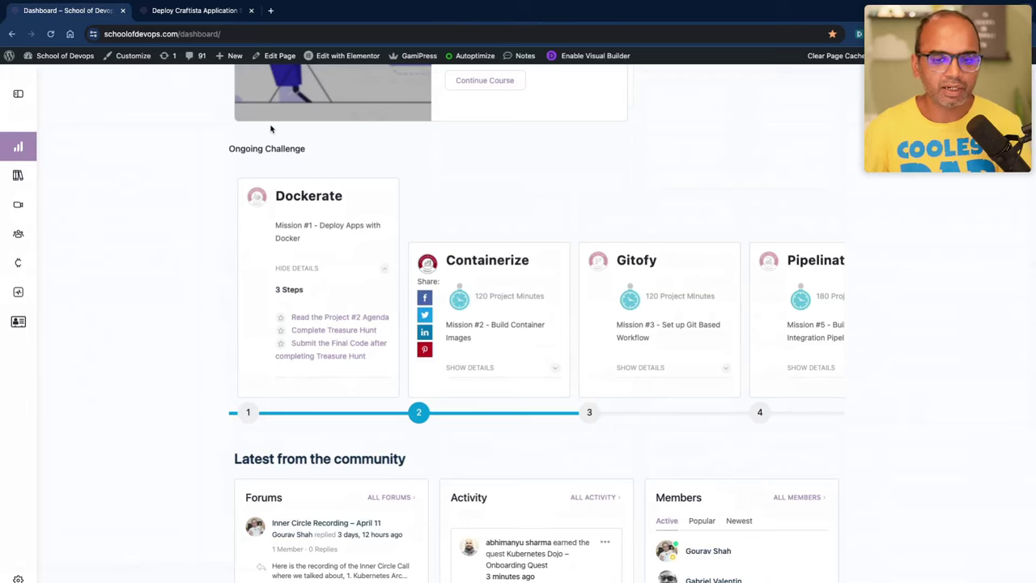
Step: Switch from the browser dashboard past the 90 Day Devops Challenge mind map to the terminal
{"action": "key", "text": "ctrl+Right"}
{"action": "key", "text": "ctrl+Left"}
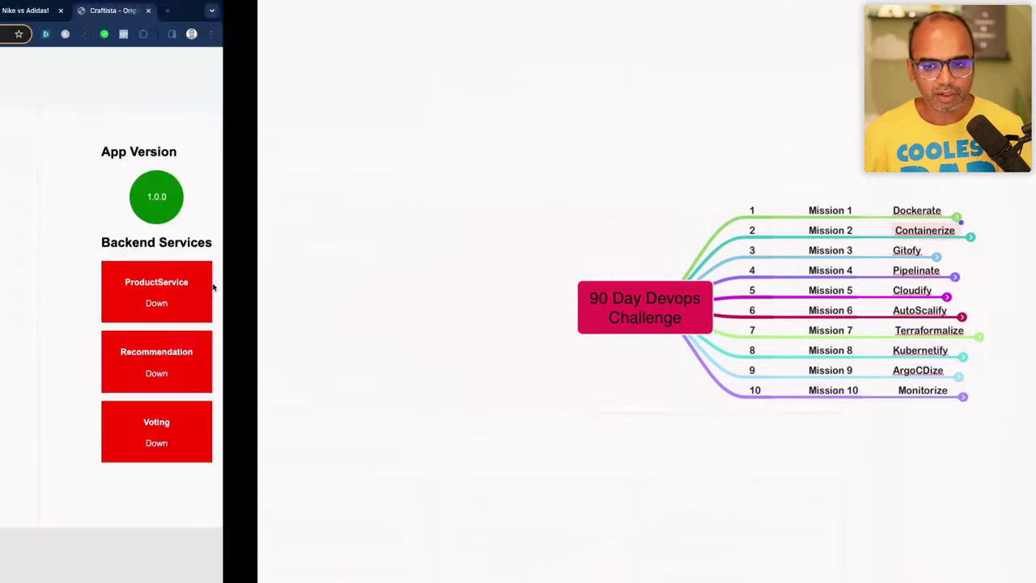
{"action": "key", "text": "ctrl+Left"}
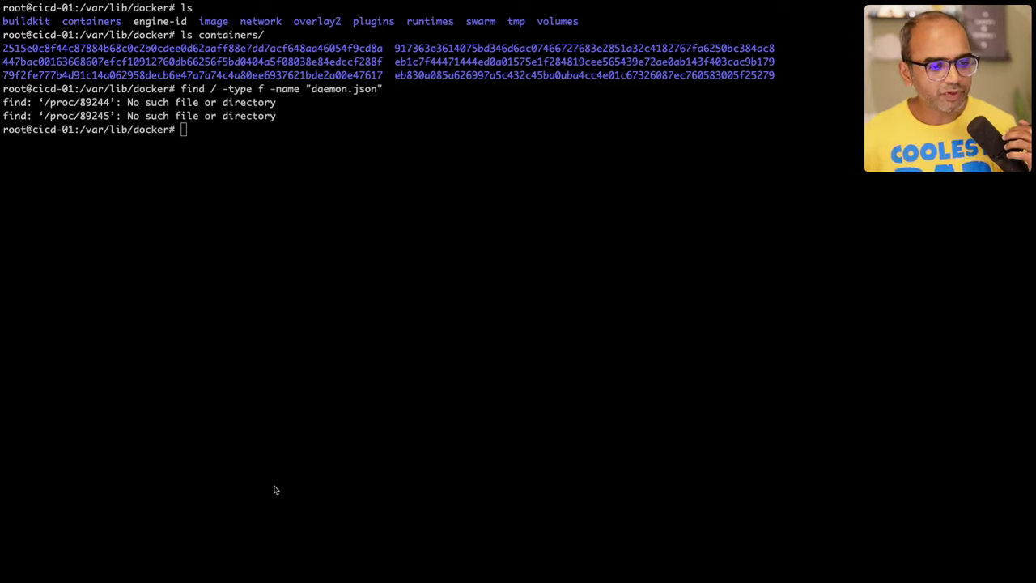
Step: Go back to the School of Devops dashboard in the browser and review its member sections and Ongoing Challenge missions
{"action": "key", "text": "super+Tab"}
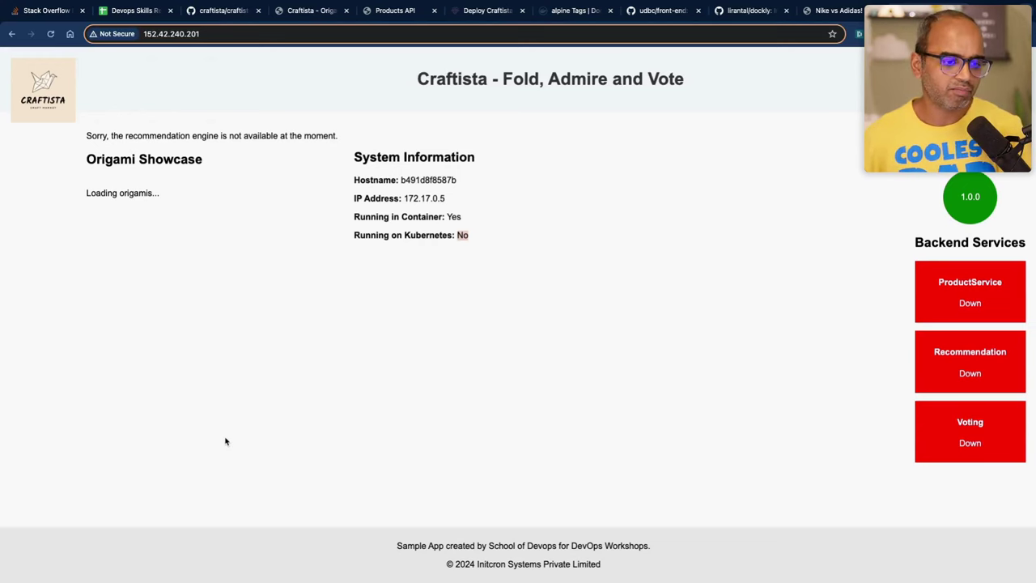
{"action": "key", "text": "ctrl+Right"}
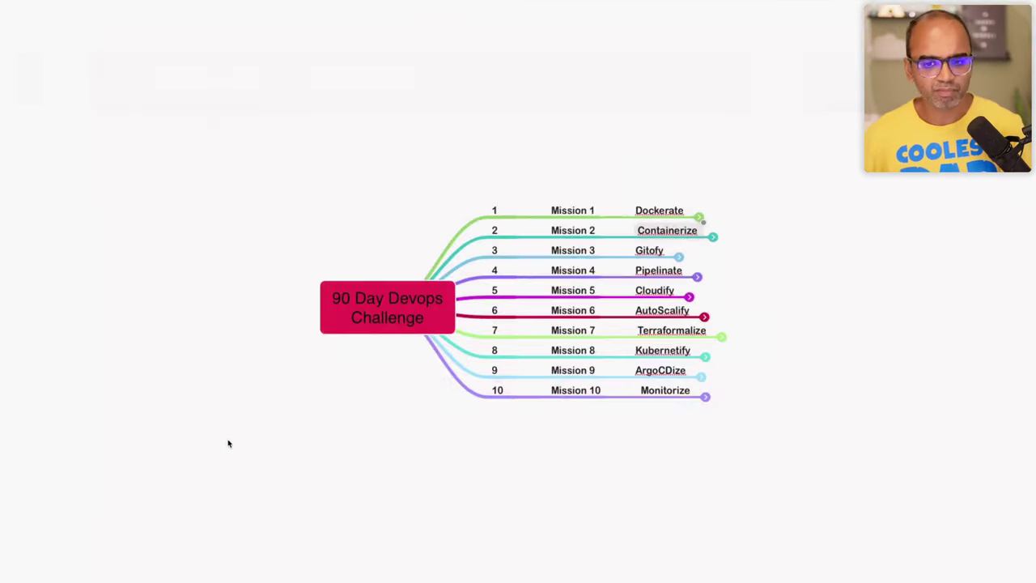
{"action": "key", "text": "ctrl+Right"}
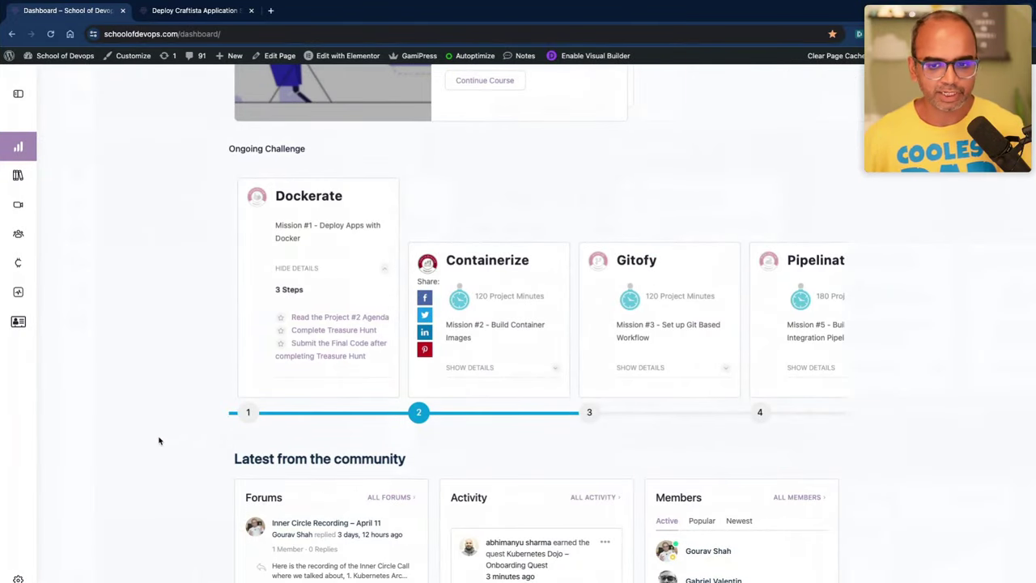
{"action": "scroll", "coordinate": [159, 441], "scroll_direction": "up", "scroll_amount": 3}
{"action": "scroll", "coordinate": [159, 440], "scroll_direction": "up", "scroll_amount": 2}
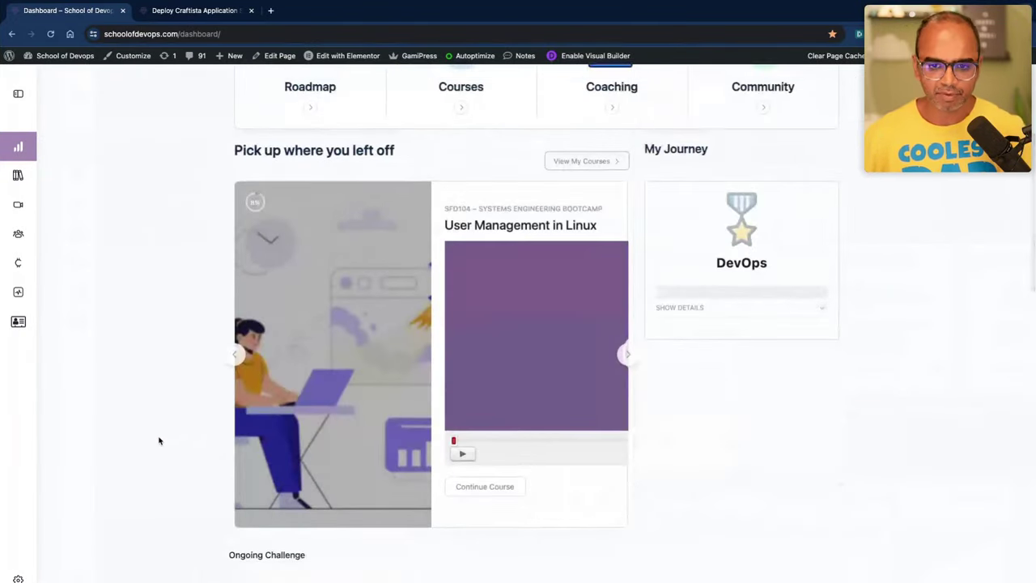
{"action": "scroll", "coordinate": [159, 440], "scroll_direction": "down", "scroll_amount": 5}
{"action": "scroll", "coordinate": [160, 440], "scroll_direction": "up", "scroll_amount": 5}
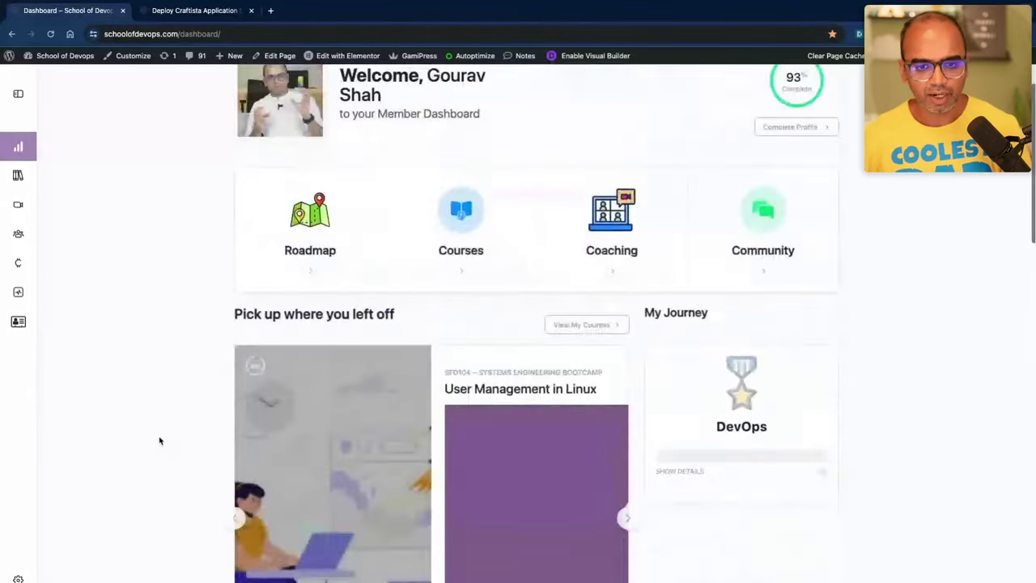
{"action": "scroll", "coordinate": [159, 440], "scroll_direction": "up", "scroll_amount": 2}
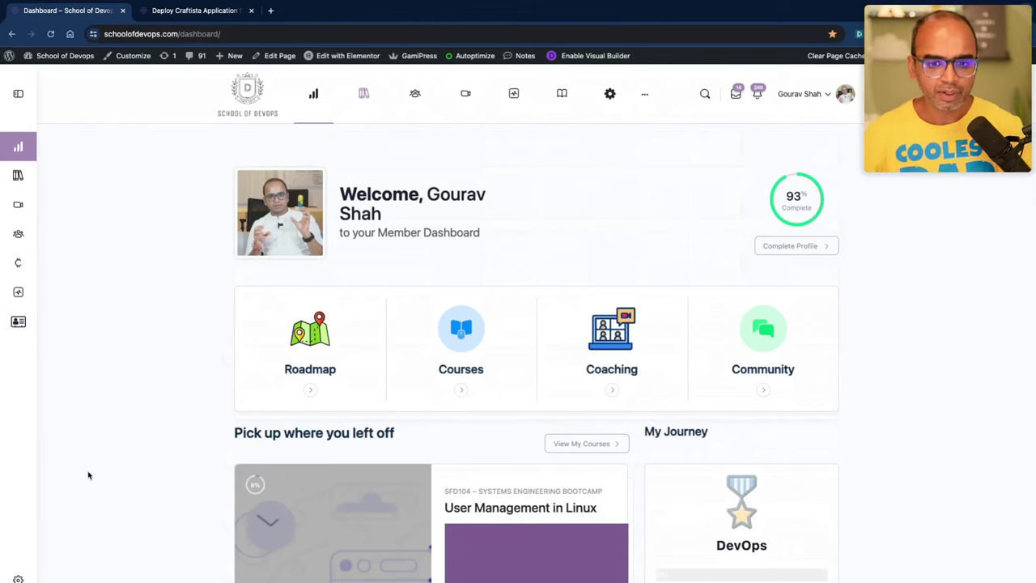
{"action": "scroll", "coordinate": [167, 424], "scroll_direction": "down", "scroll_amount": 10}
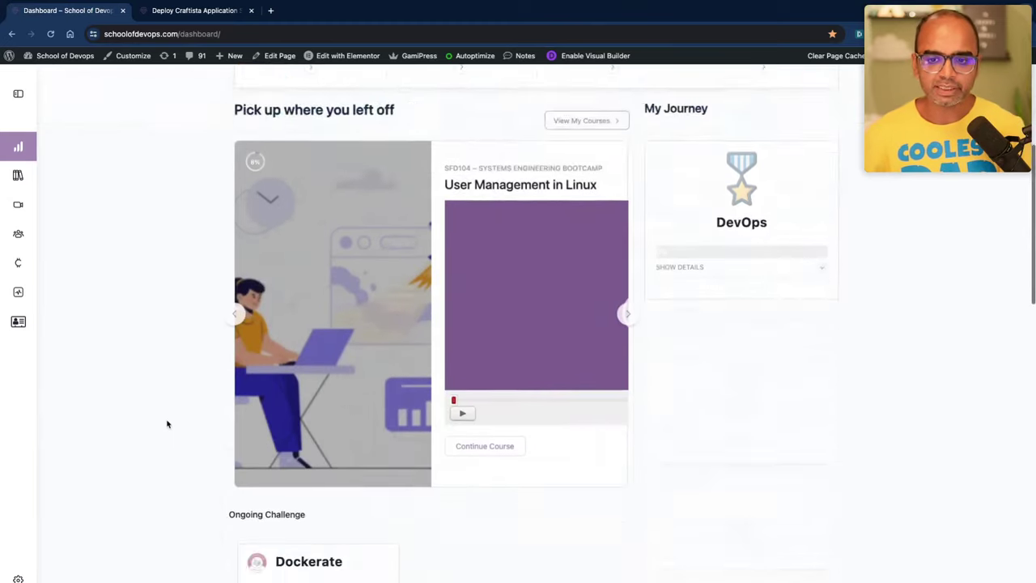
Step: Switch from the dashboard back to the terminal session in /var/lib/docker
{"action": "key", "text": "ctrl+Left"}
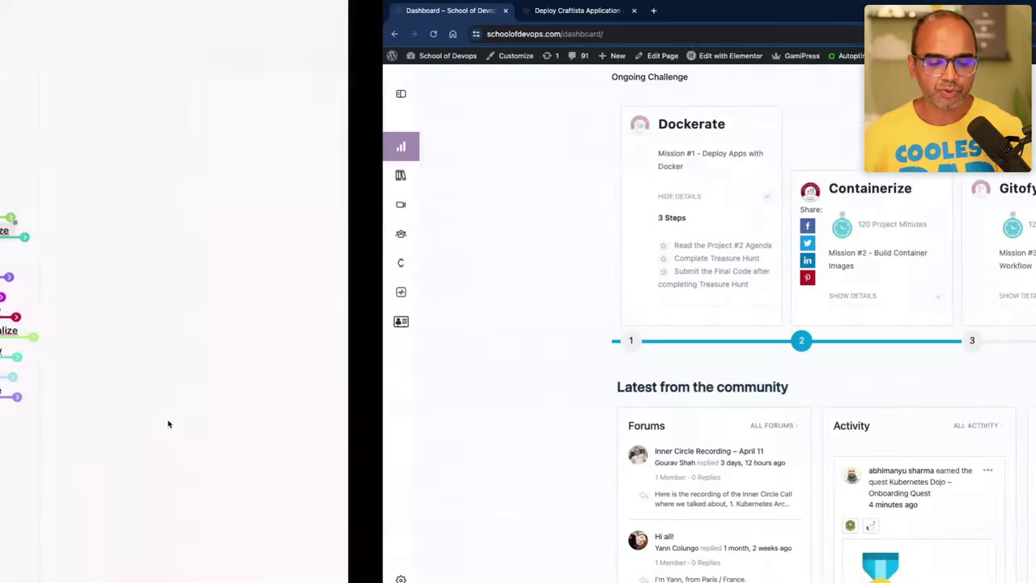
{"action": "key", "text": "ctrl+Left"}
{"action": "key", "text": "ctrl+Left"}
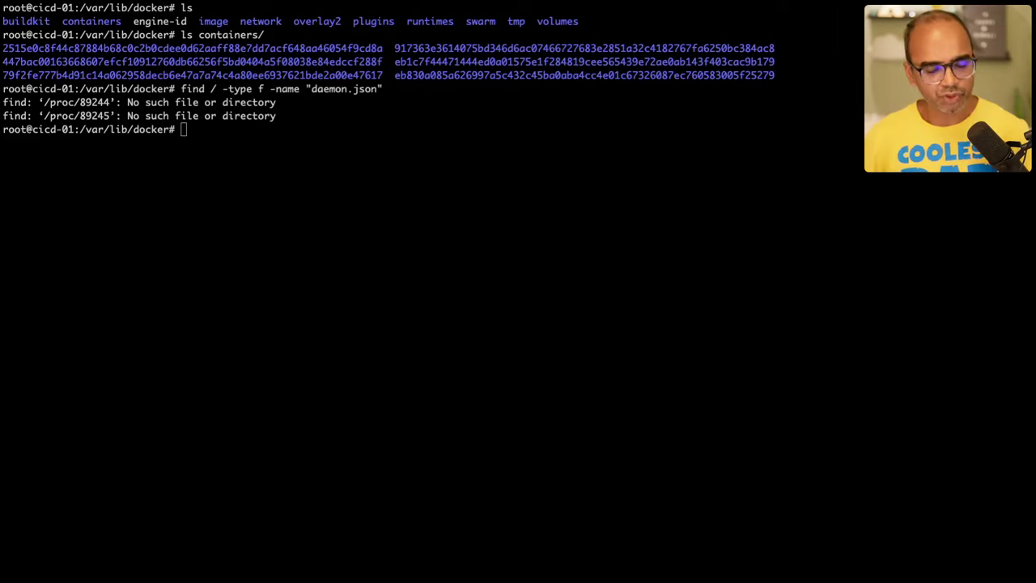
{"action": "key", "text": "super+Tab"}
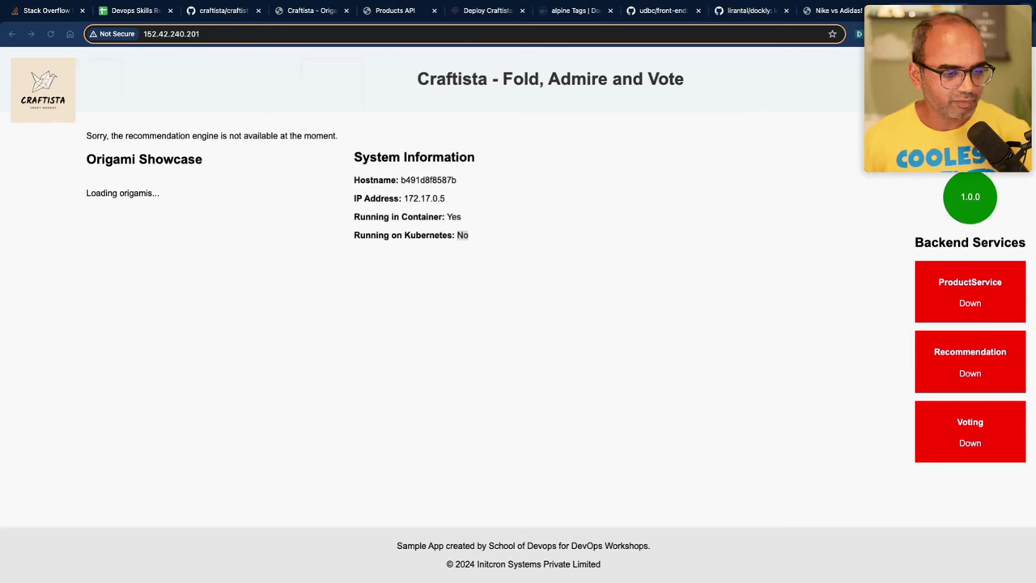
{"action": "key", "text": "super+Tab"}
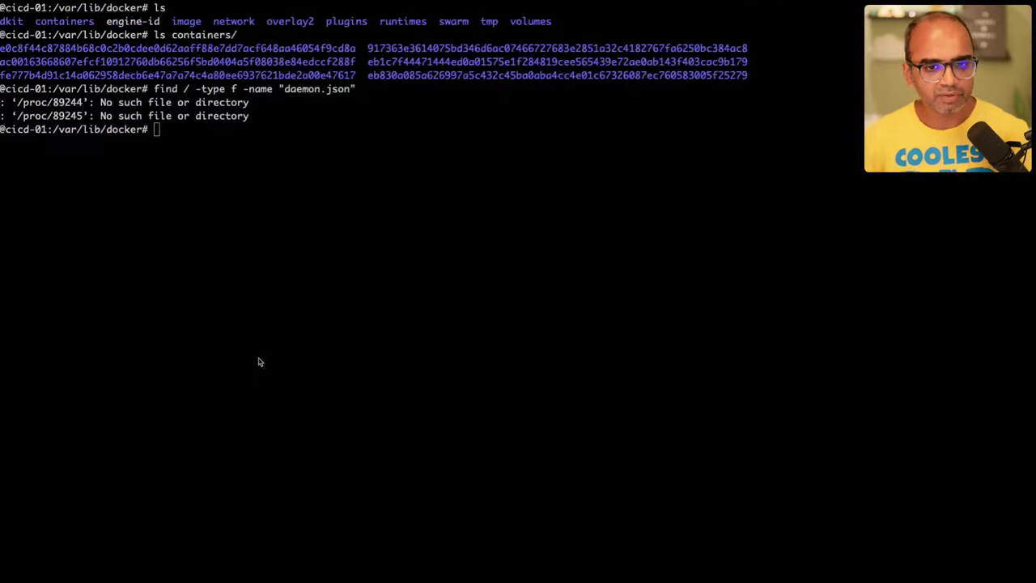
Step: Look up the container's log file location with docker inspect 917363e36140 | grep -i logpath
{"action": "type", "text": "docker"}
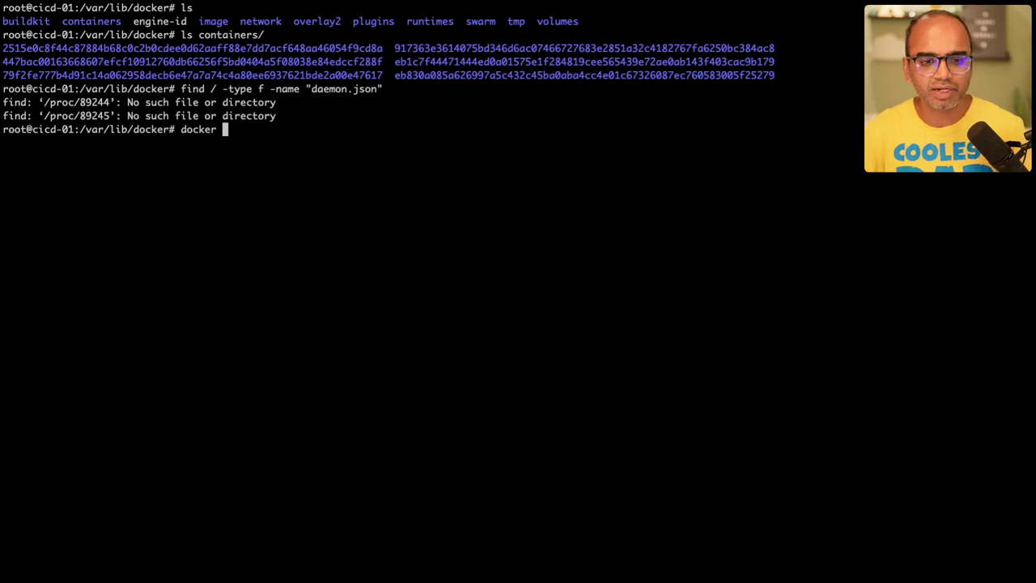
{"action": "key", "text": "Up"}
{"action": "key", "text": "Up"}
{"action": "key", "text": "Up"}
{"action": "key", "text": "Up"}
{"action": "key", "text": "Up"}
{"action": "key", "text": "Up"}
{"action": "key", "text": "Up"}
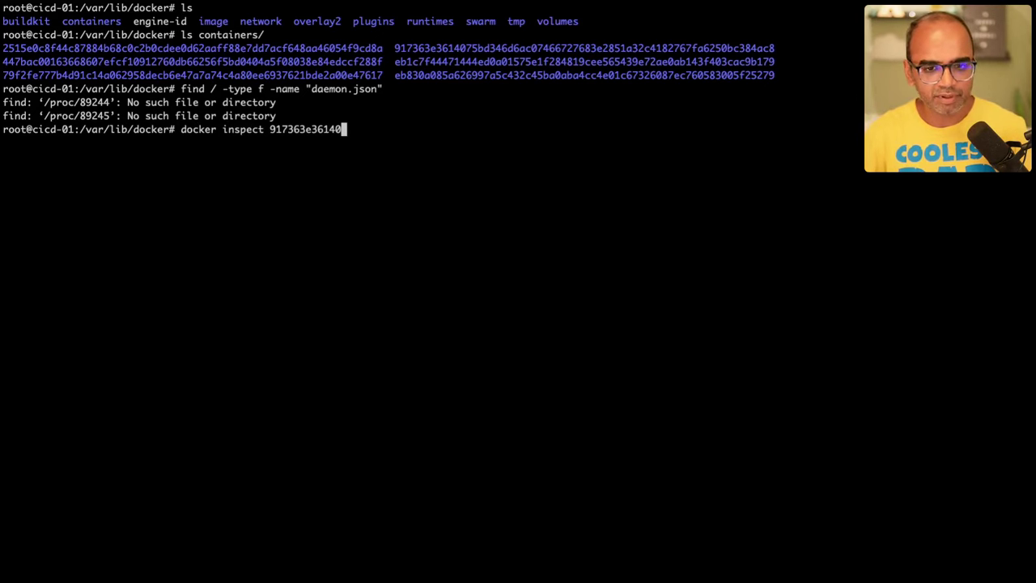
{"action": "type", "text": "| grep "}
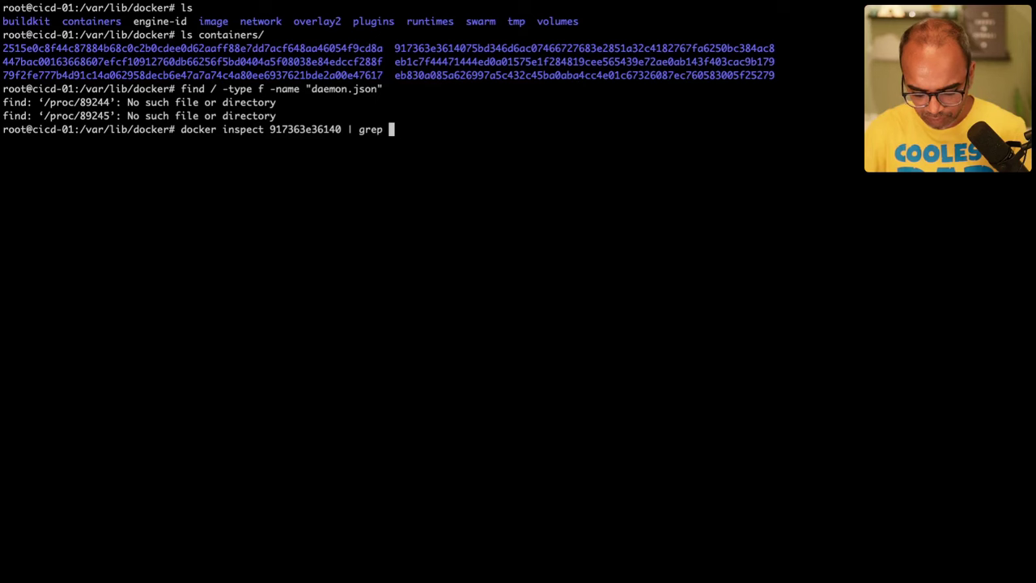
{"action": "type", "text": "-i logpath"}
{"action": "key", "text": "Return"}
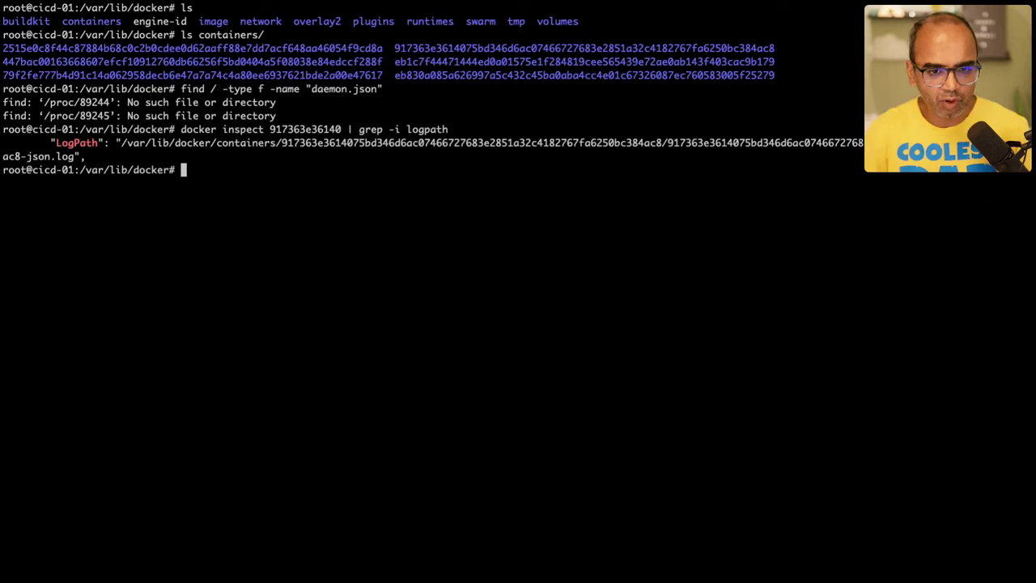
Step: Display Docker's command help by running docker without arguments, and look through the commands and global options
{"action": "type", "text": "docker"}
{"action": "key", "text": "Return"}
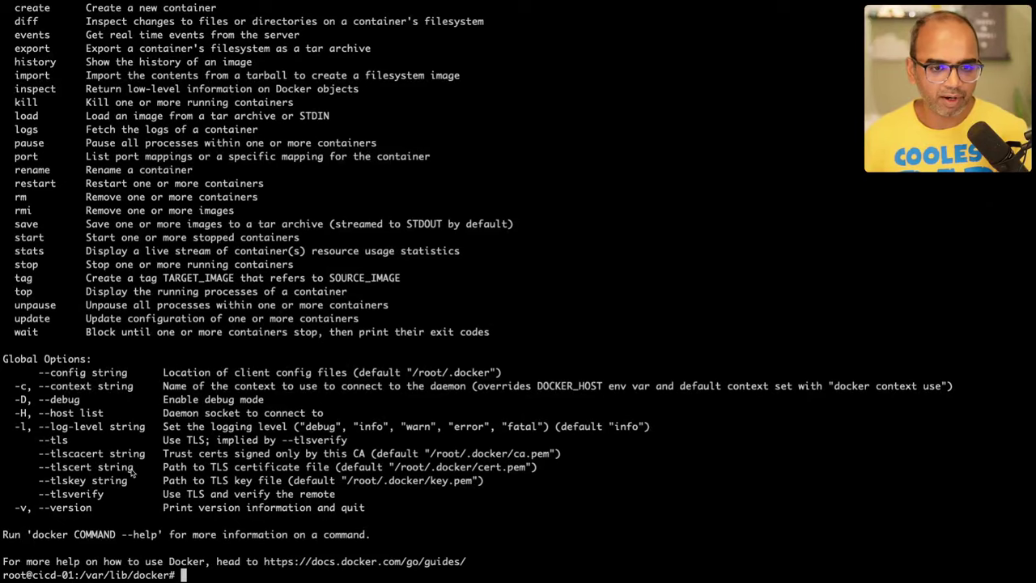
{"action": "scroll", "coordinate": [132, 472], "scroll_direction": "up", "scroll_amount": 5}
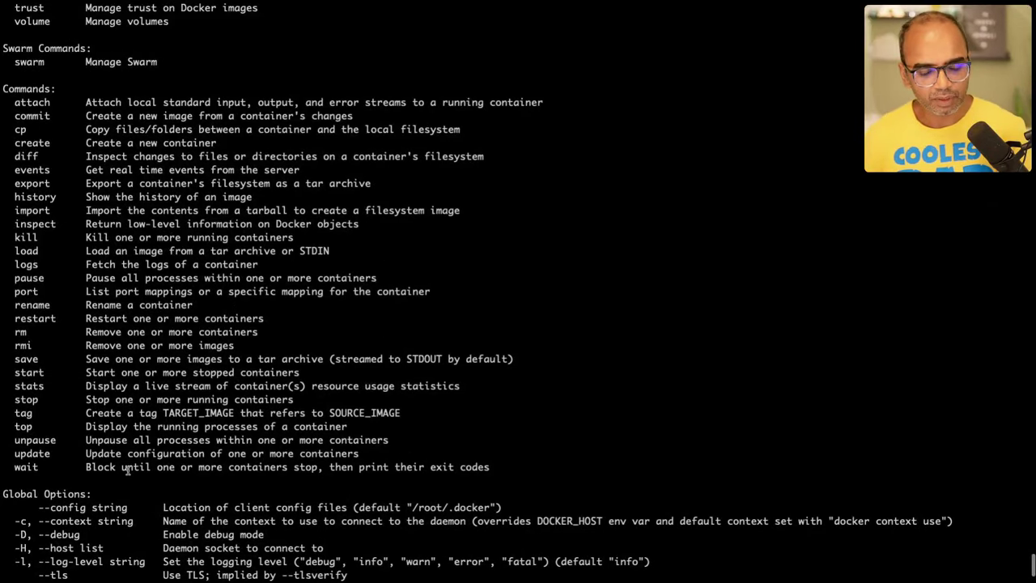
{"action": "scroll", "coordinate": [127, 471], "scroll_direction": "down", "scroll_amount": 5}
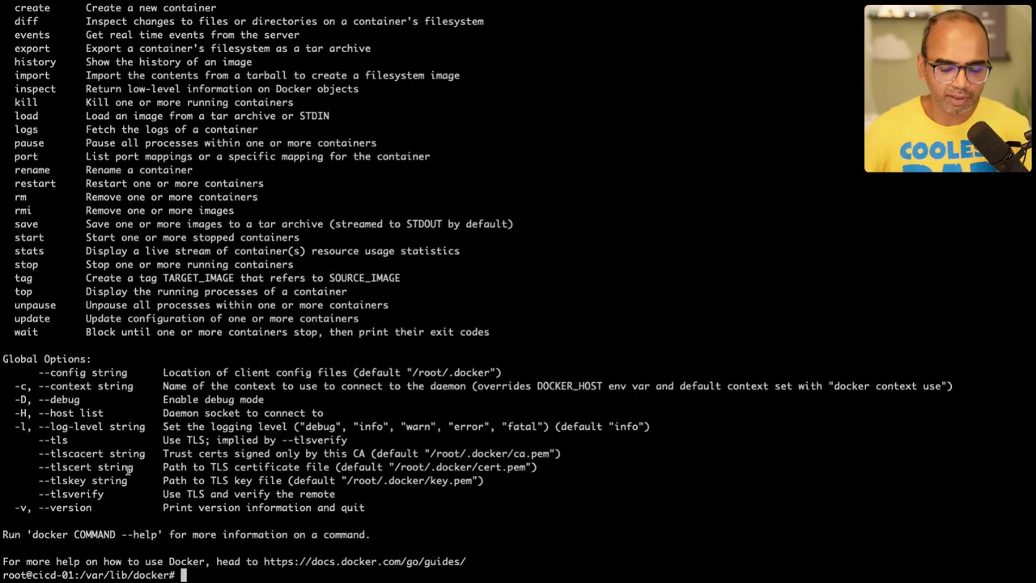
Step: Clear the terminal and run docker inspect 917363e36140 | grep -i logpath again
{"action": "key", "text": "ctrl+l"}
{"action": "type", "text": "docker inspect 917363e36140 | grep -i logpath"}
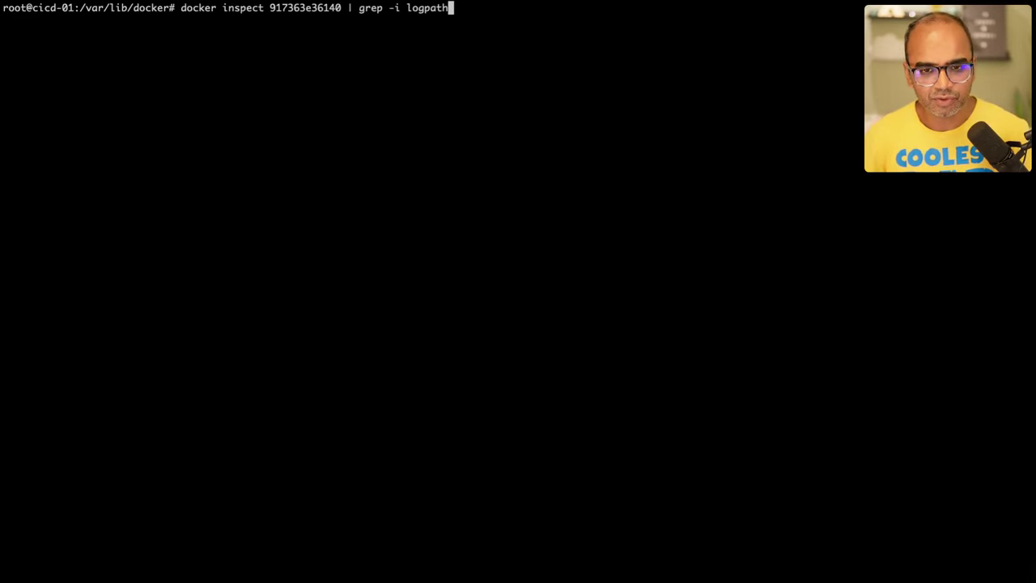
{"action": "key", "text": "Return"}
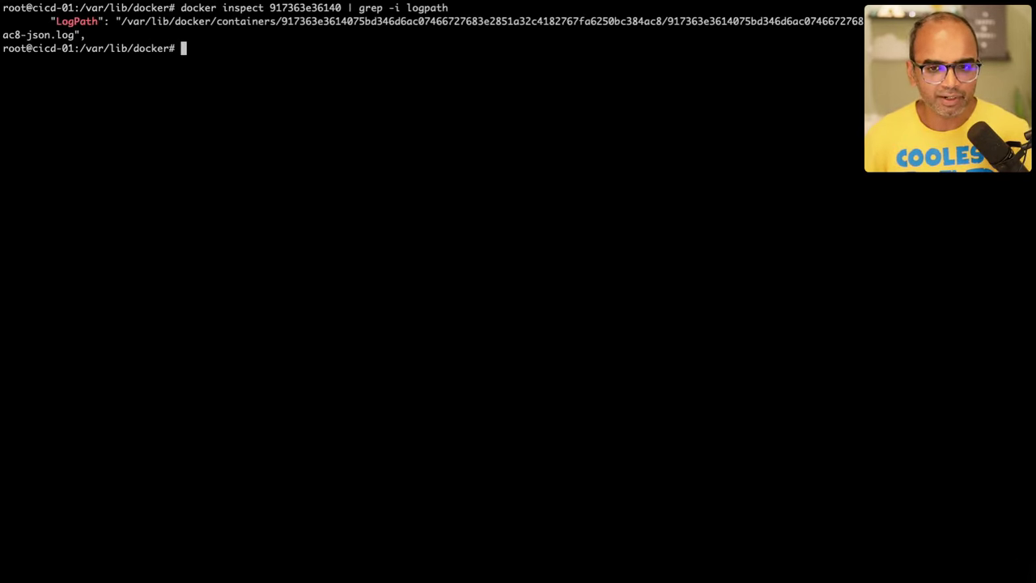
Step: Rerun the log path inspection with -A 2 added to grep to include the two lines after the match
{"action": "key", "text": "Up"}
{"action": "type", "text": "-A 1"}
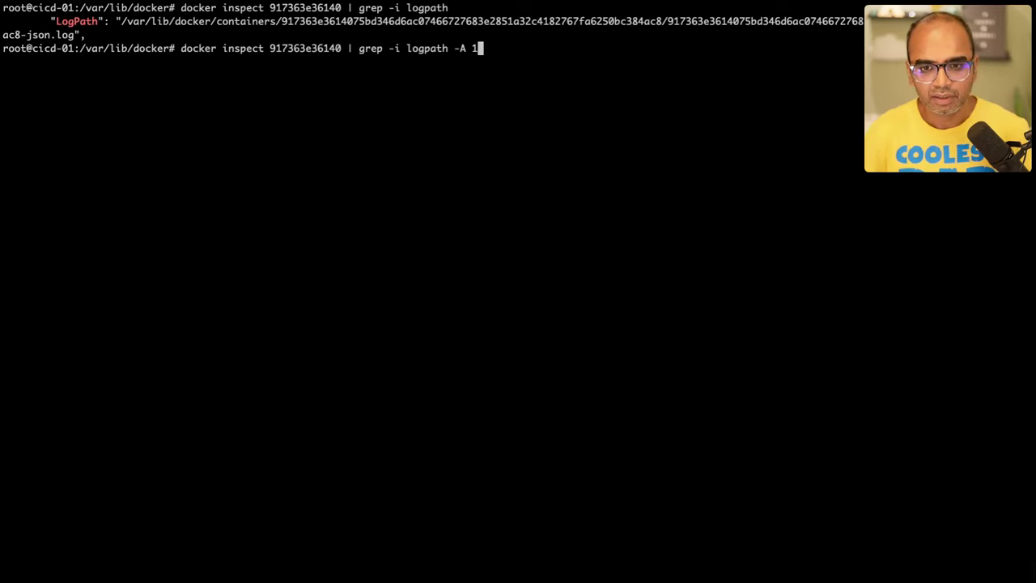
{"action": "key", "text": "BackSpace"}
{"action": "type", "text": "2"}
{"action": "key", "text": "Return"}
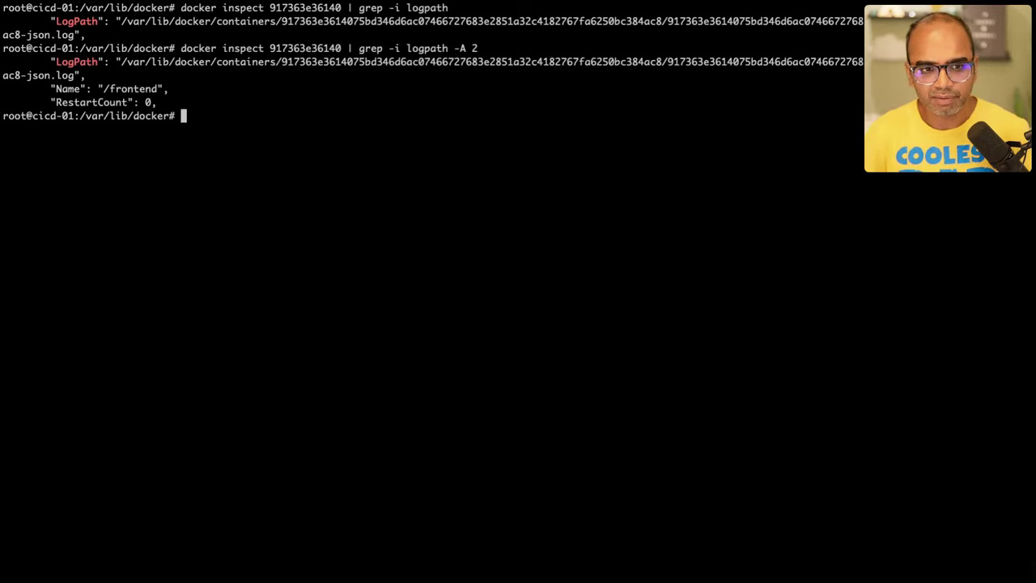
Step: Recall the last inspect command and strip "A 2" from its final grep option
{"action": "key", "text": "Up"}
{"action": "key", "text": "BackSpace"}
{"action": "key", "text": "BackSpace"}
{"action": "key", "text": "BackSpace"}
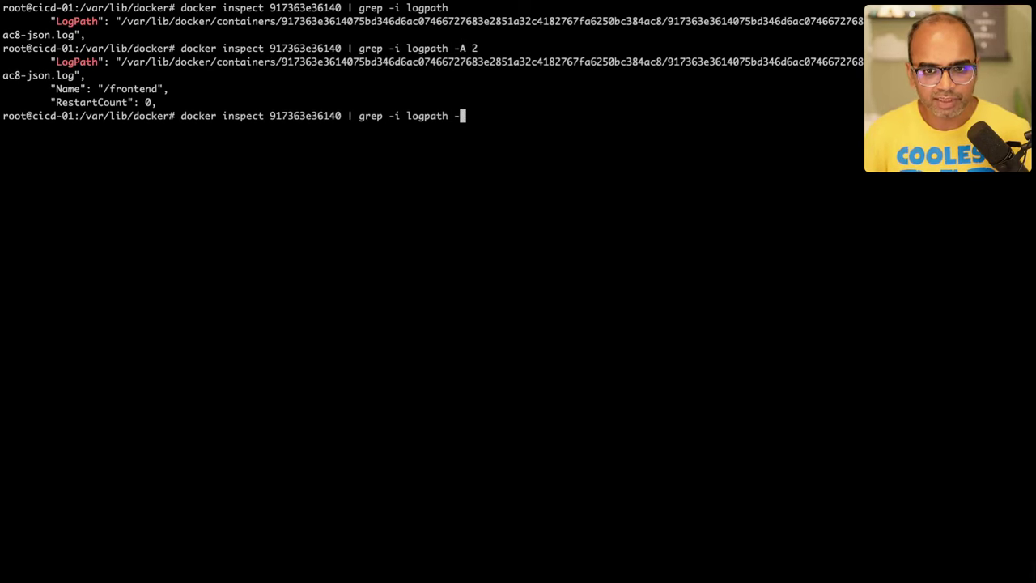